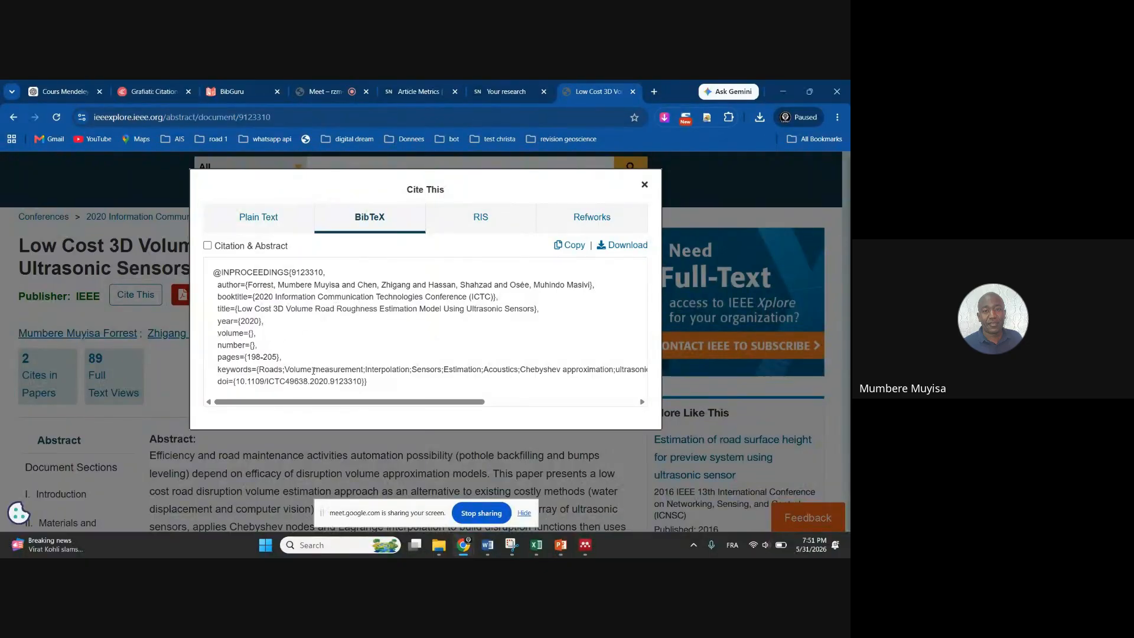
Copy the road roughness paper's plain-text citation from IEEE Xplore's Cite This dialog, after previewing the other formats
mouse_move(306, 404)
mouse_down()
mouse_move(434, 395)
mouse_move(288, 398)
mouse_up()
click(477, 217)
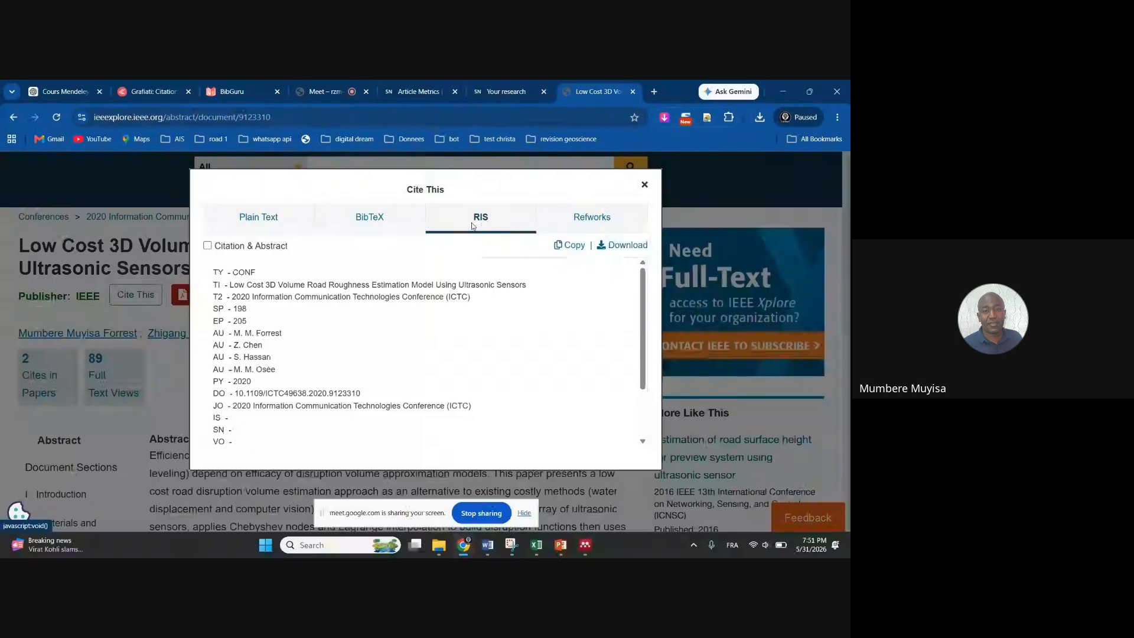
click(583, 218)
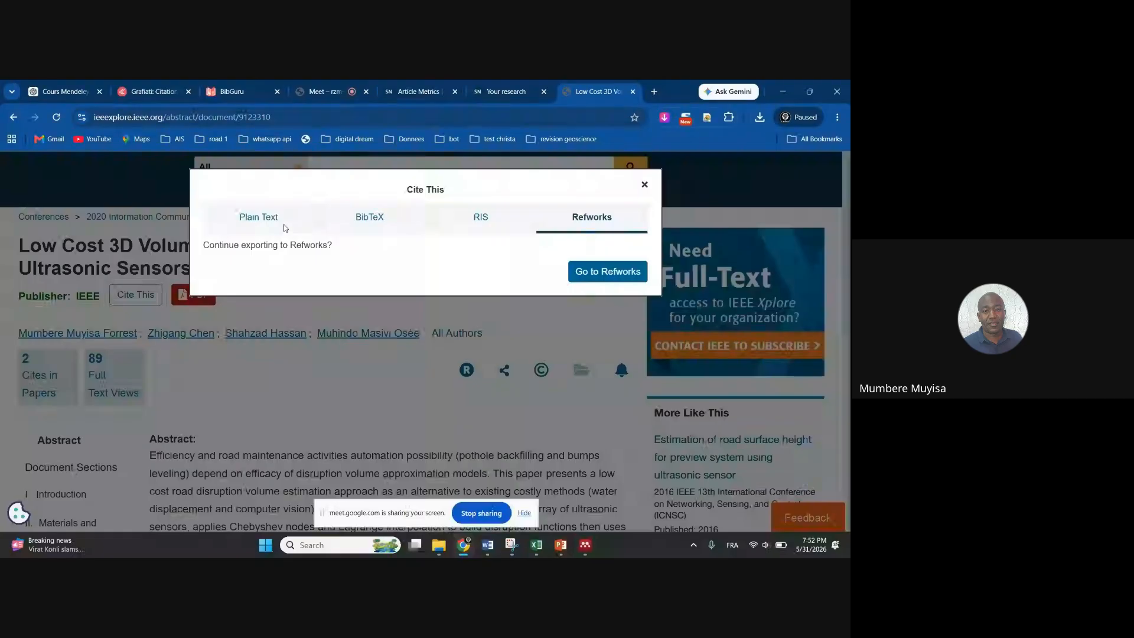
click(265, 222)
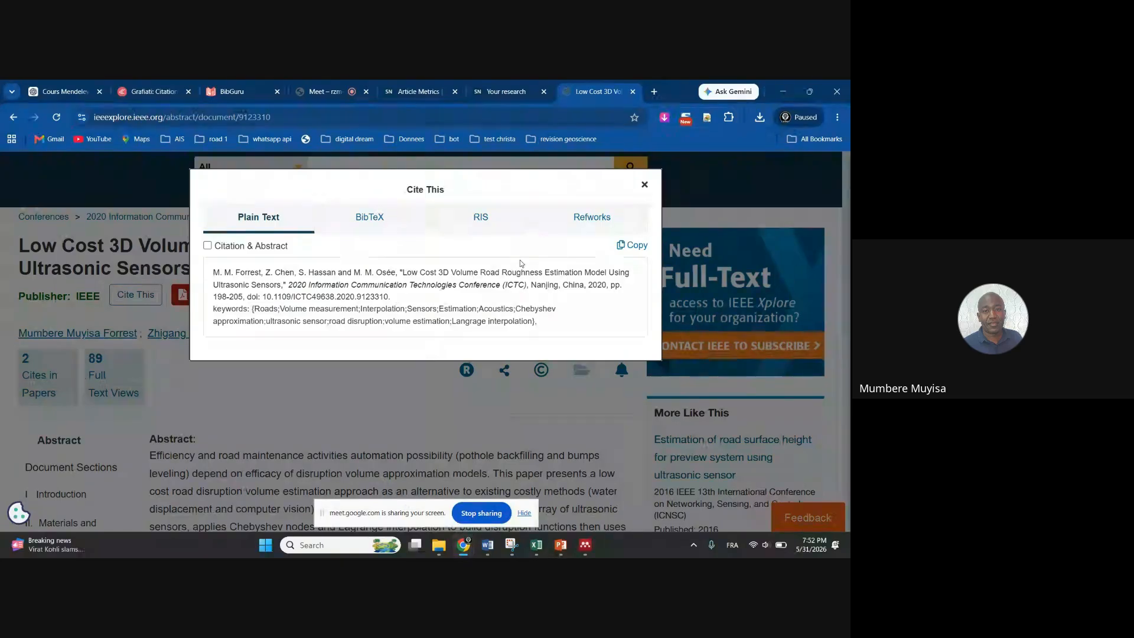
click(633, 245)
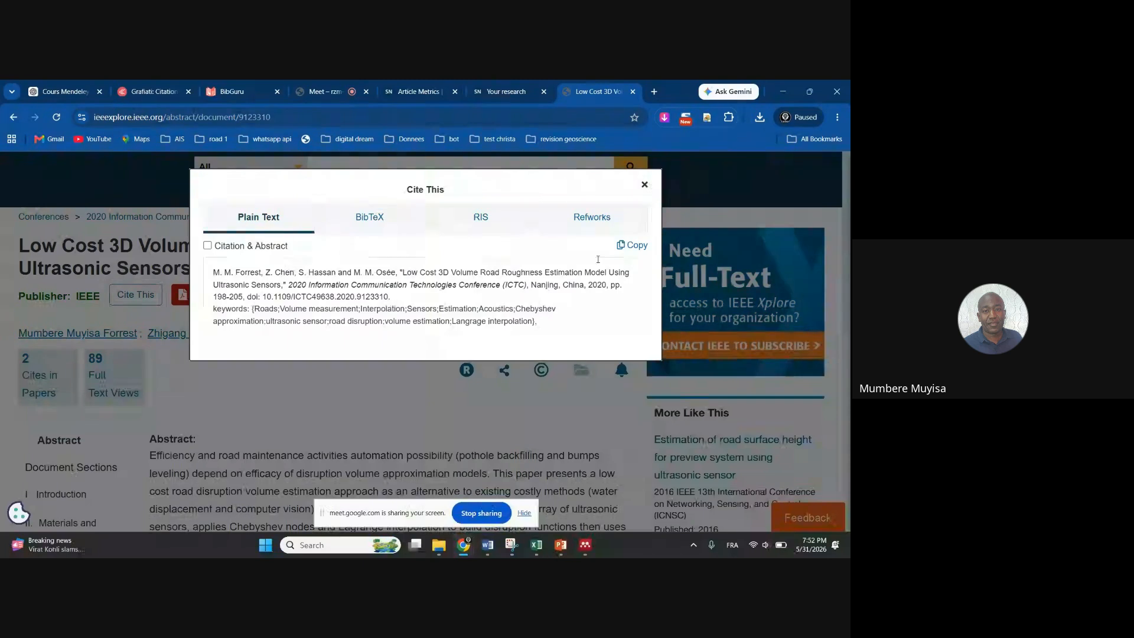
click(646, 185)
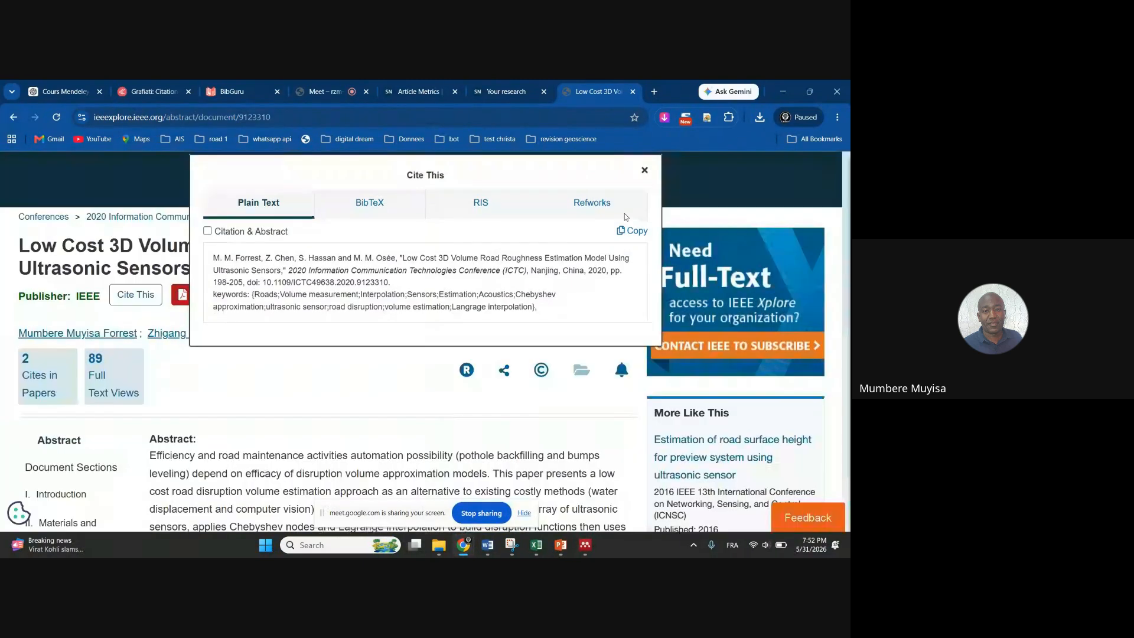
In Mendeley, show the Chapitre 1 folder and open the Add dropdown
click(585, 544)
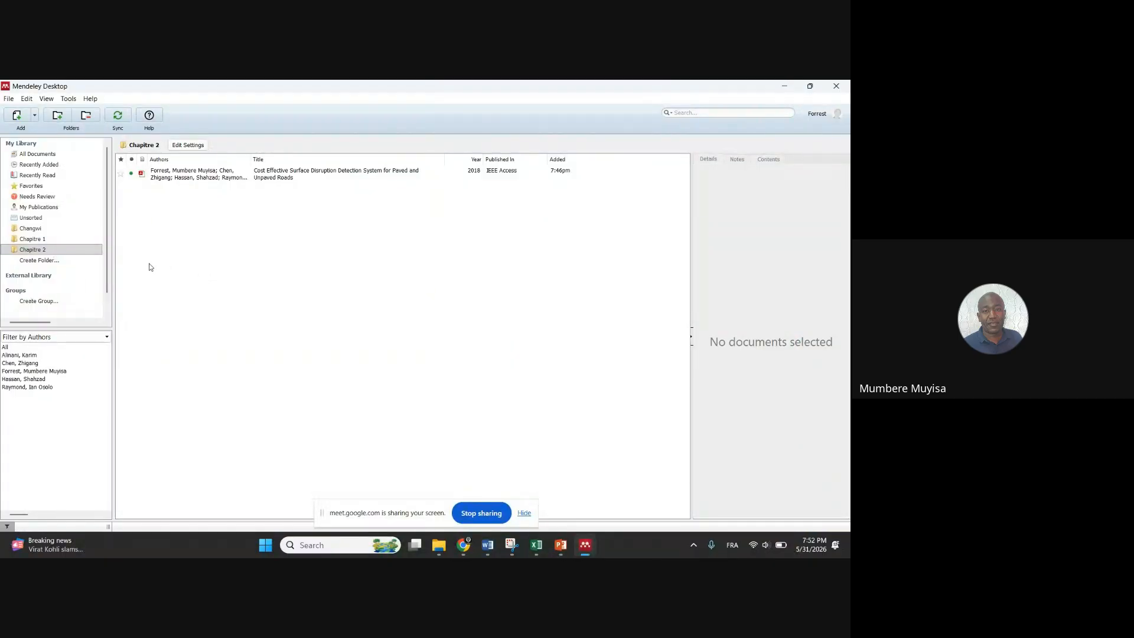
click(39, 240)
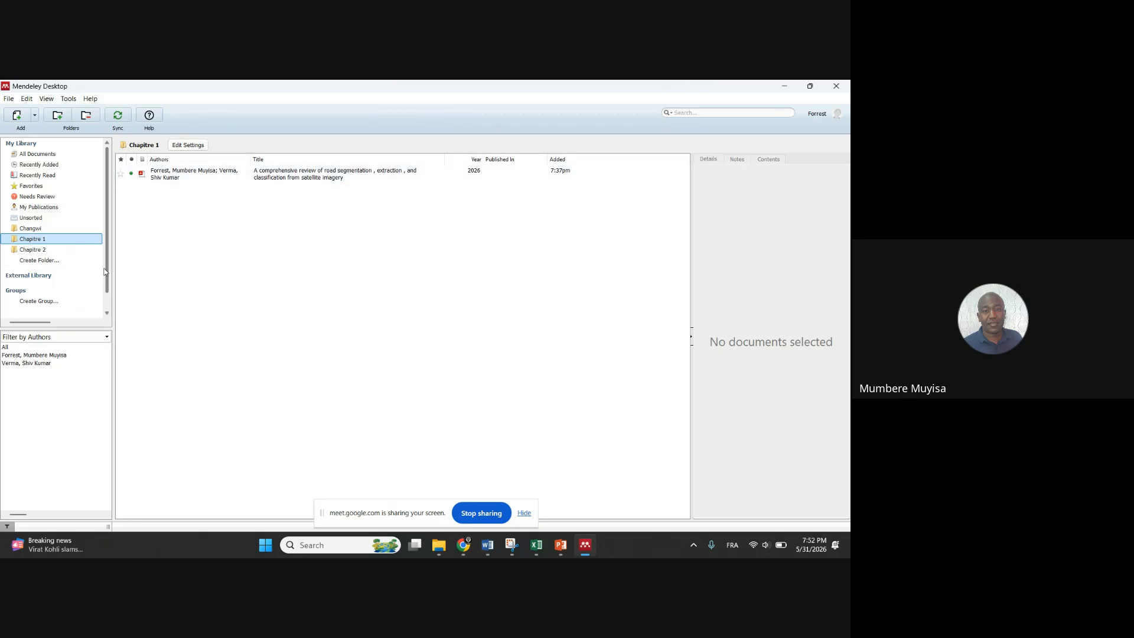
click(35, 117)
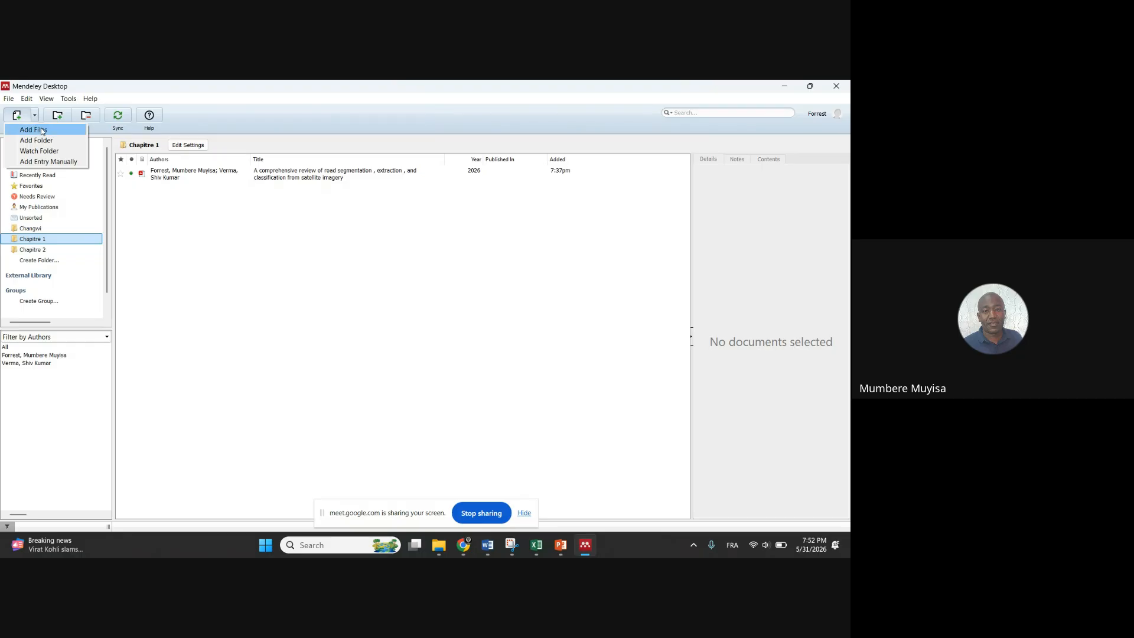
Start a manual entry and look over the blank New Document form's fields, including DOI
click(48, 162)
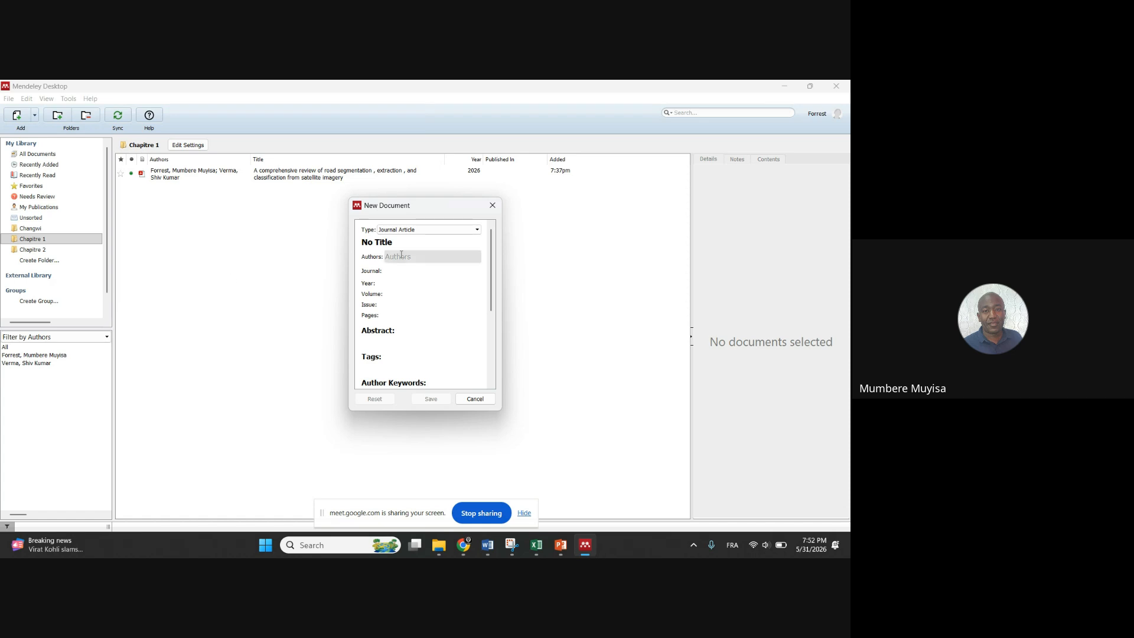
scroll(449, 292, down, 5)
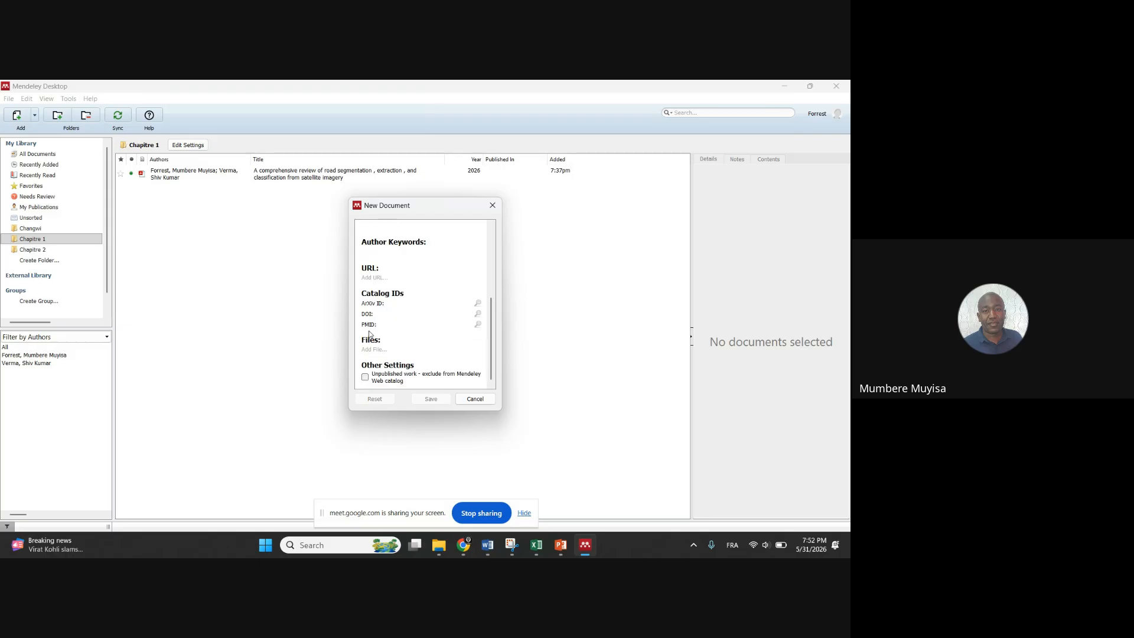
scroll(440, 273, up, 3)
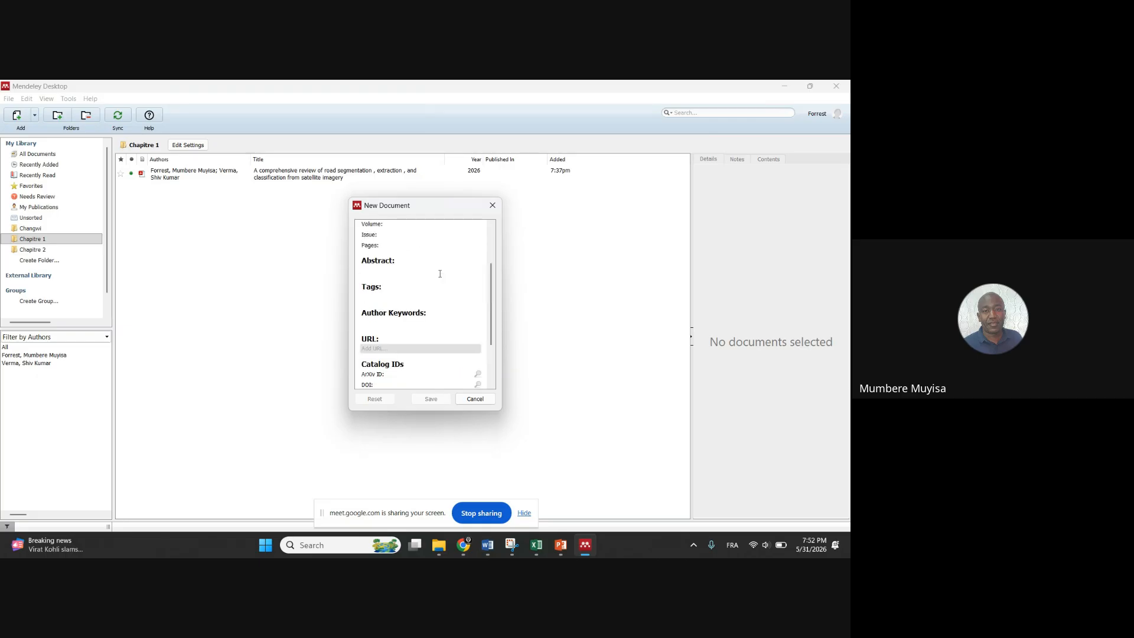
scroll(440, 274, up, 3)
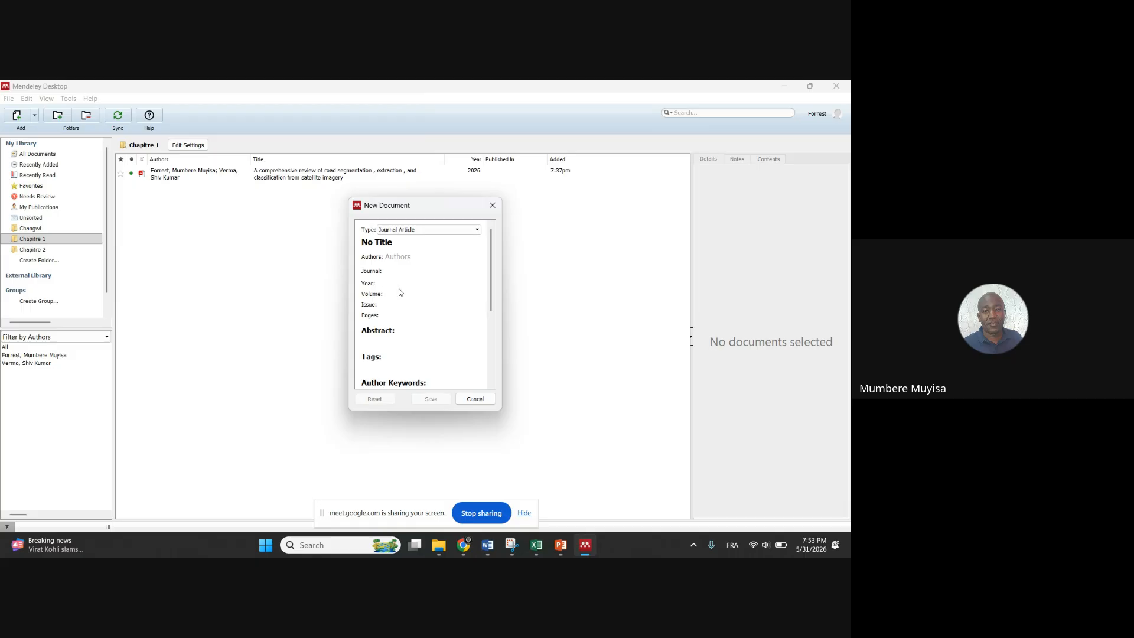
scroll(405, 301, down, 3)
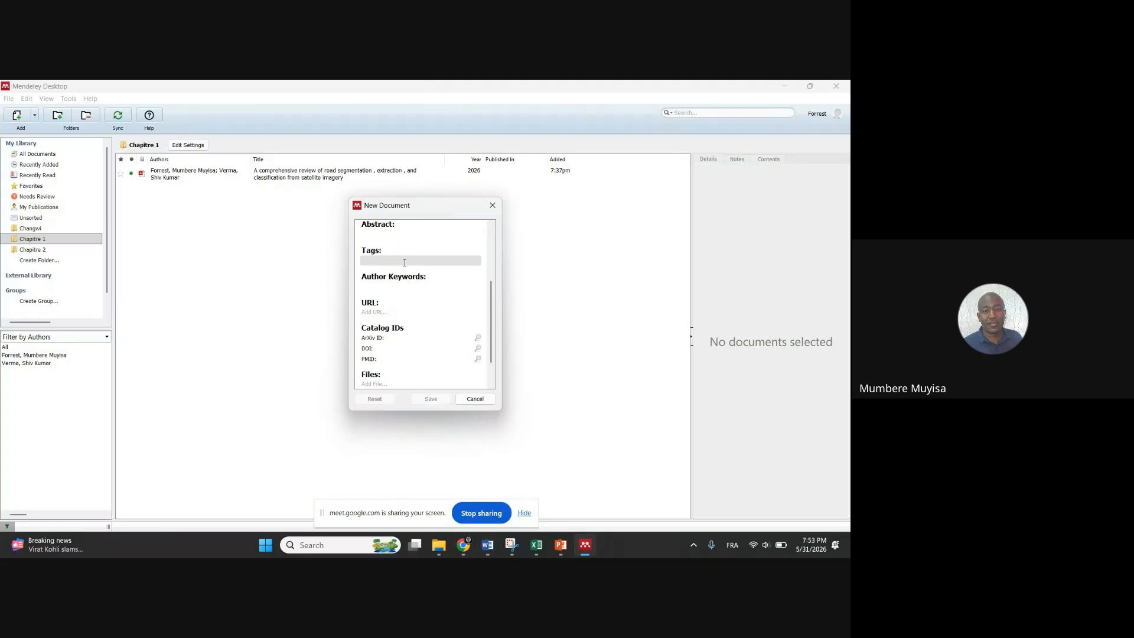
scroll(406, 262, down, 2)
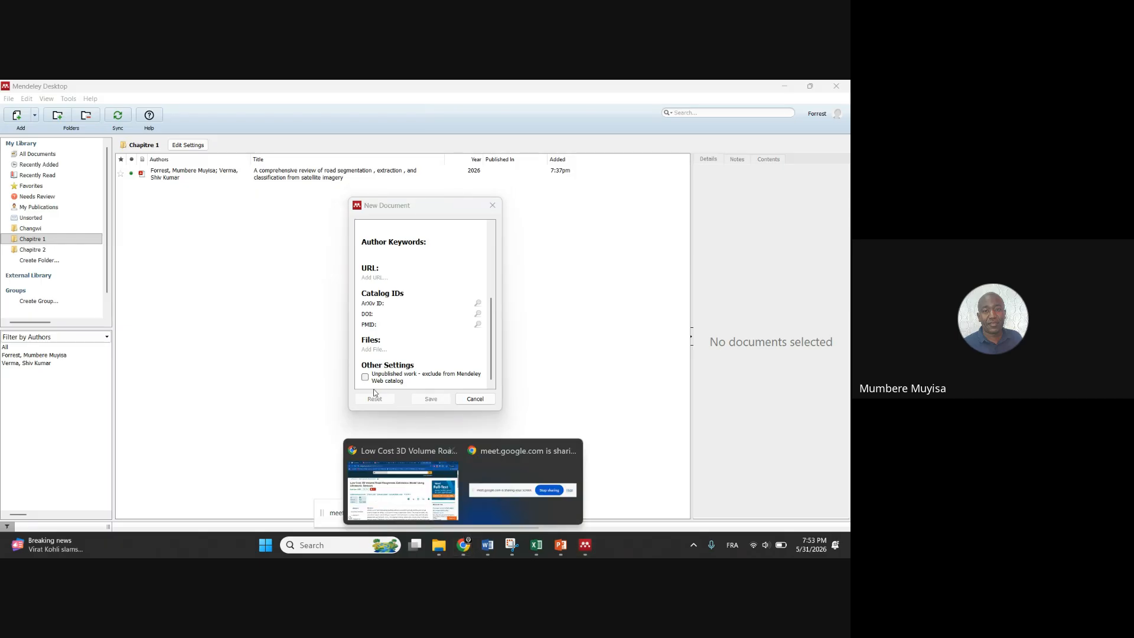
Copy the DOI 10.1109/ICTC49638.2020.9123310 from the IEEE Xplore article page, then return to Mendeley
click(420, 495)
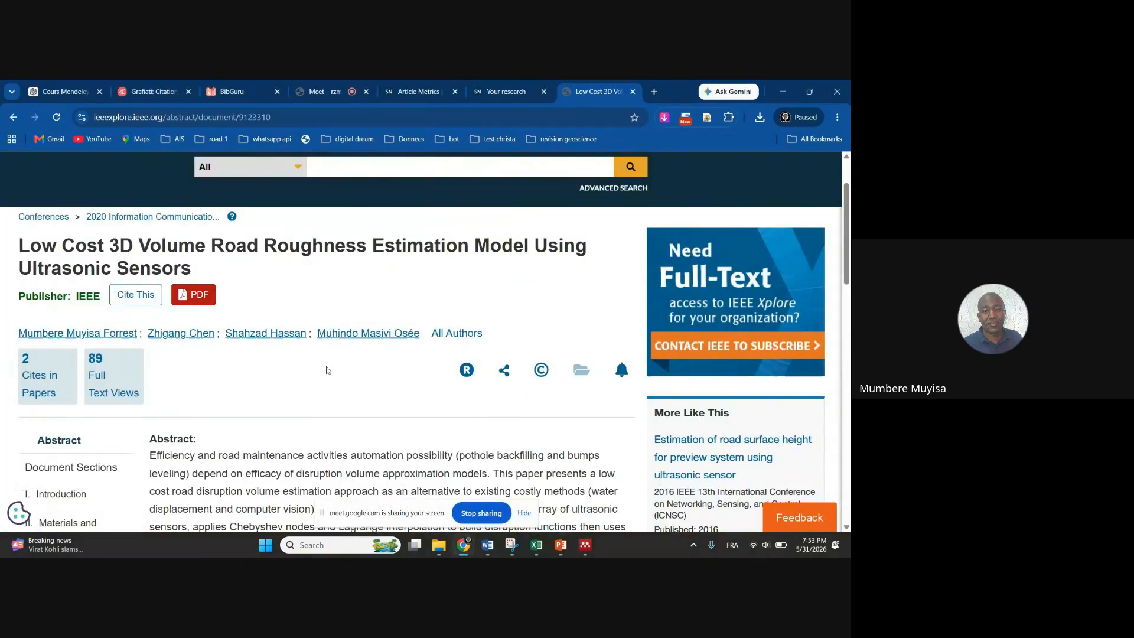
scroll(327, 370, down, 5)
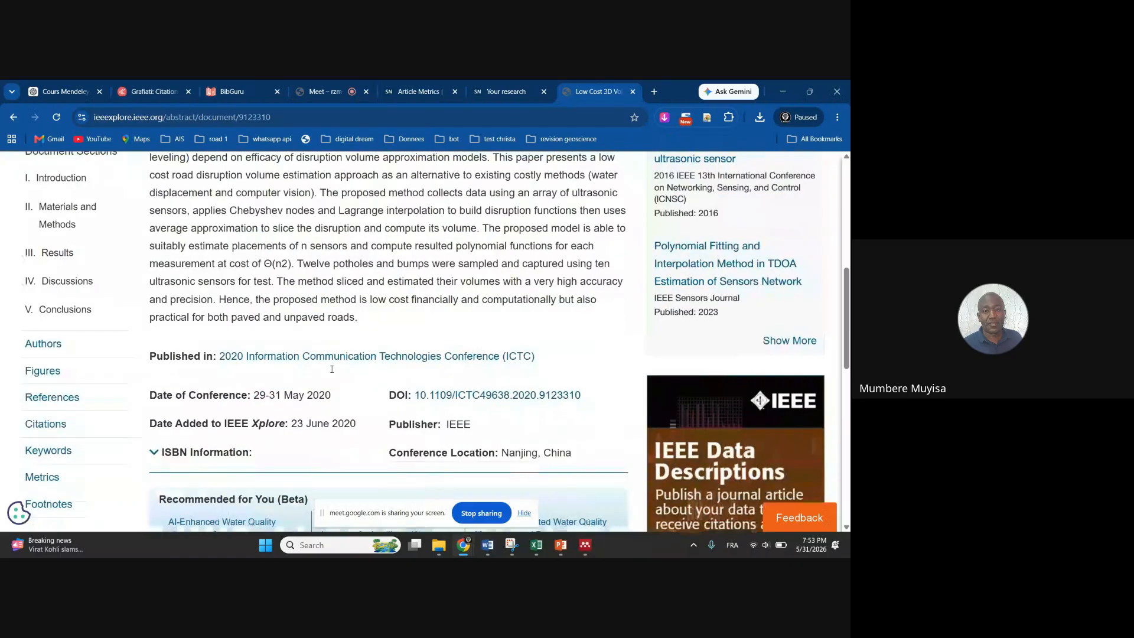
right_click(440, 396)
click(591, 402)
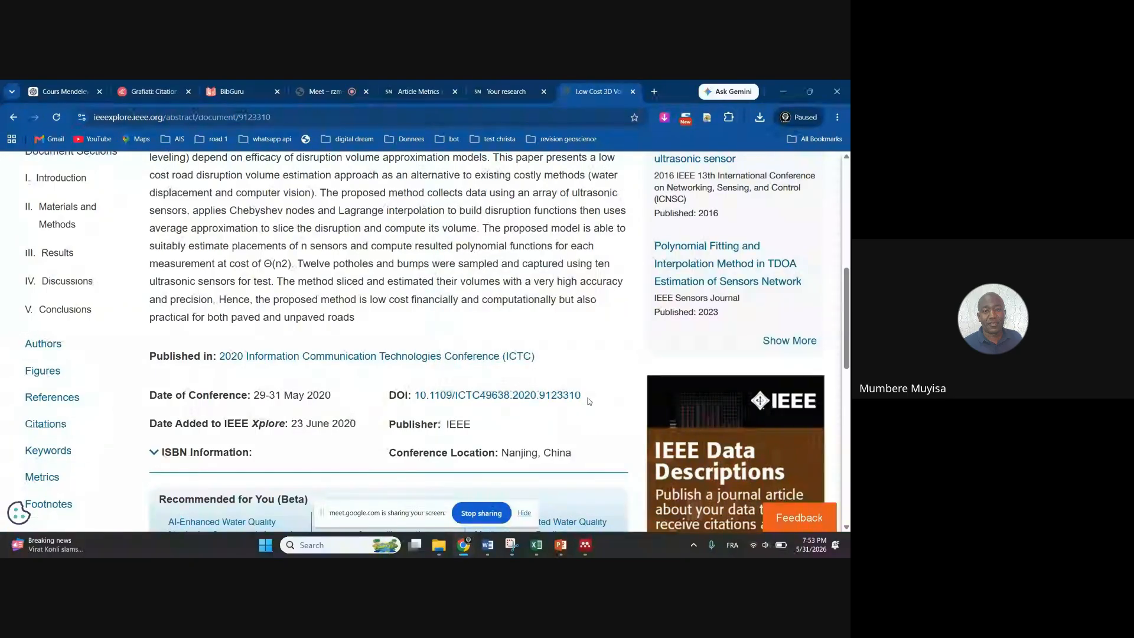
drag(582, 395, 418, 400)
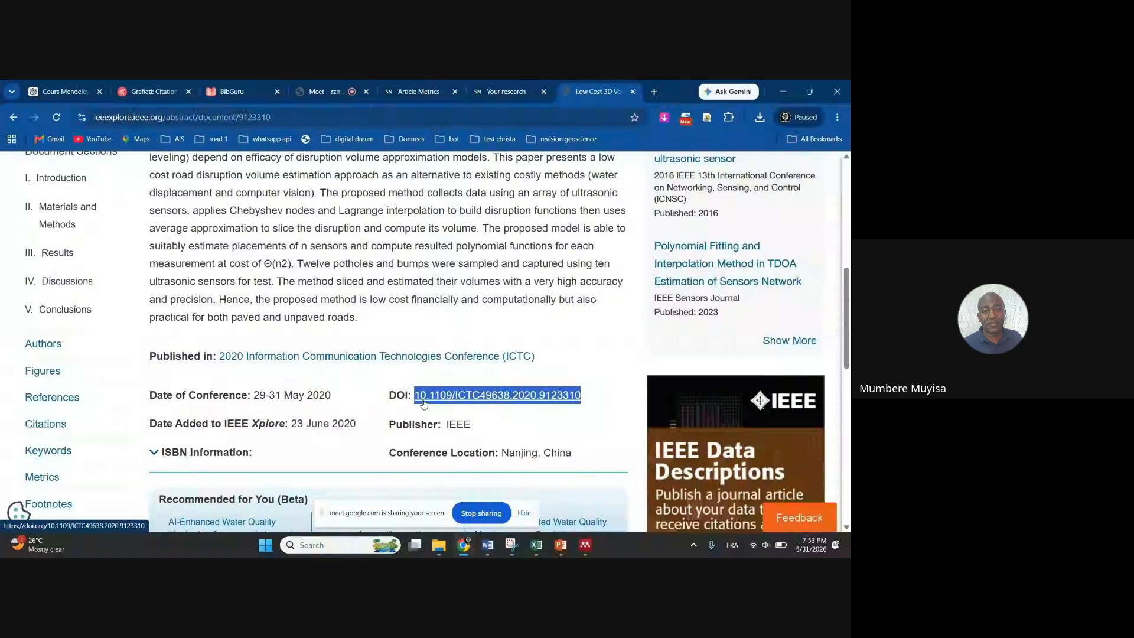
click(586, 548)
Paste DOI 10.1109/ICTC49638.2020.9123310 into the DOI field and look up the paper's details
click(390, 314)
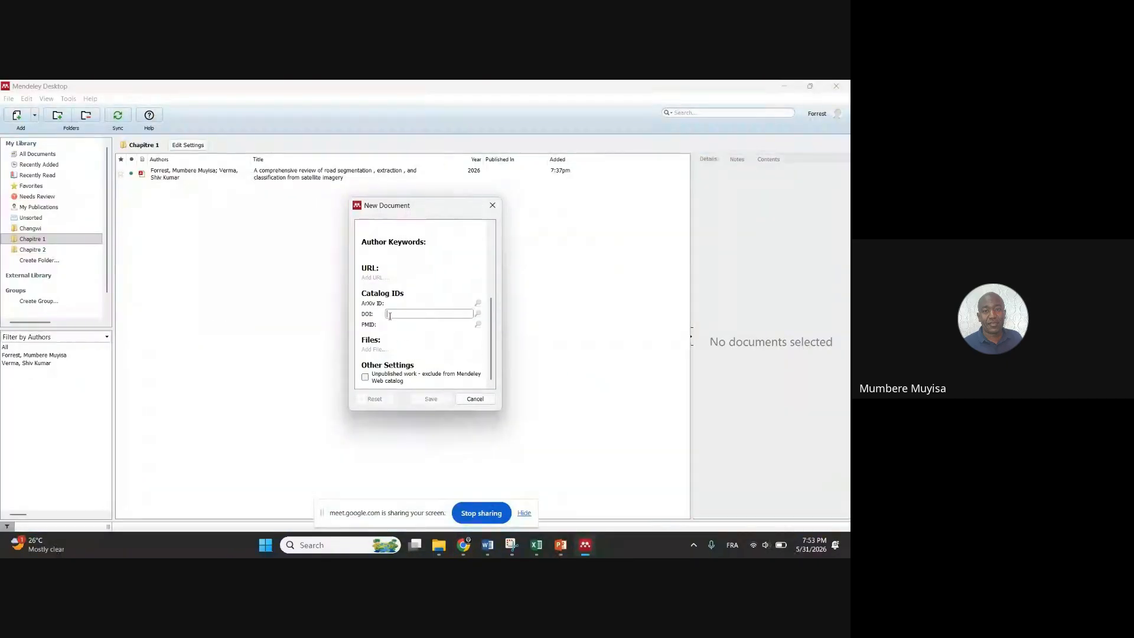
key(ctrl+v)
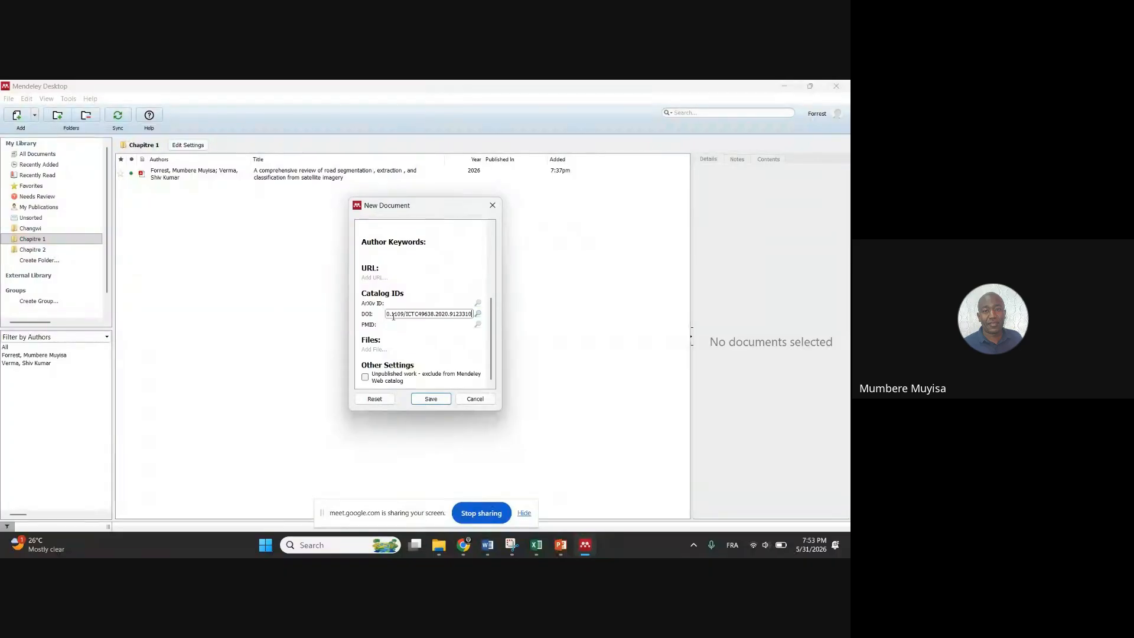
click(367, 316)
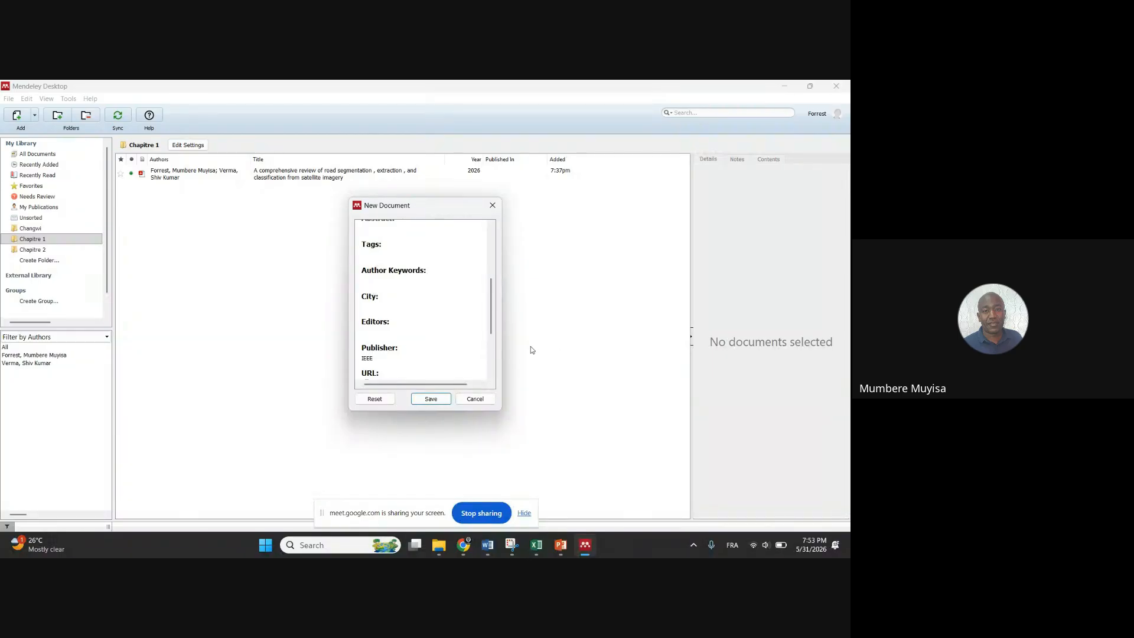
scroll(446, 322, up, 10)
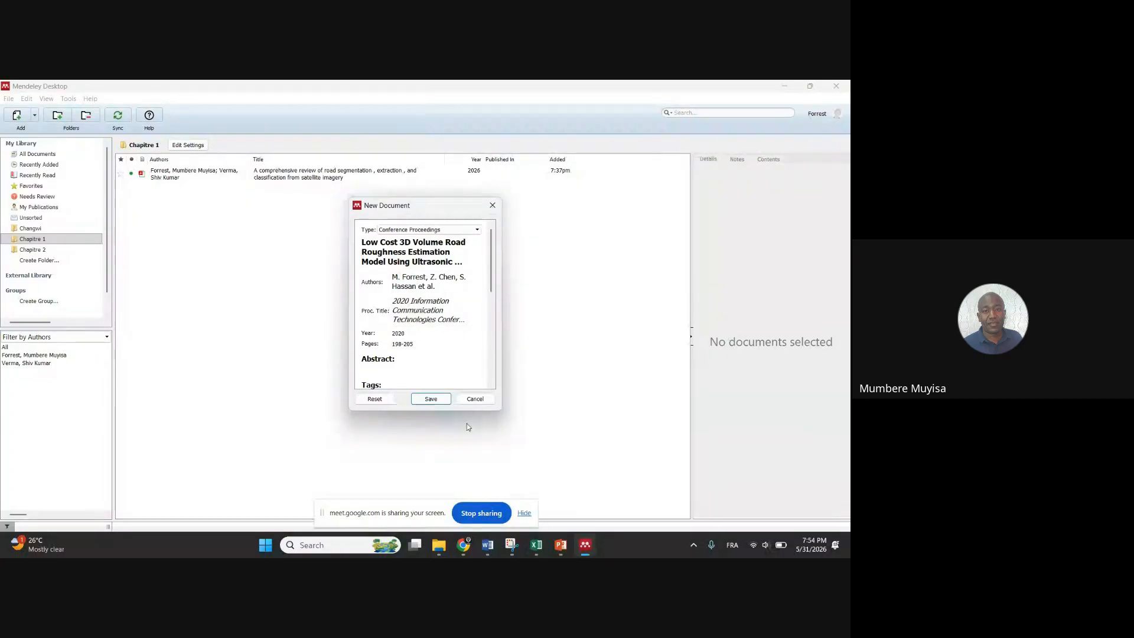
Check the filled-in details against IEEE Xplore and save the 2020 road roughness paper to Chapitre 1
mouse_move(464, 545)
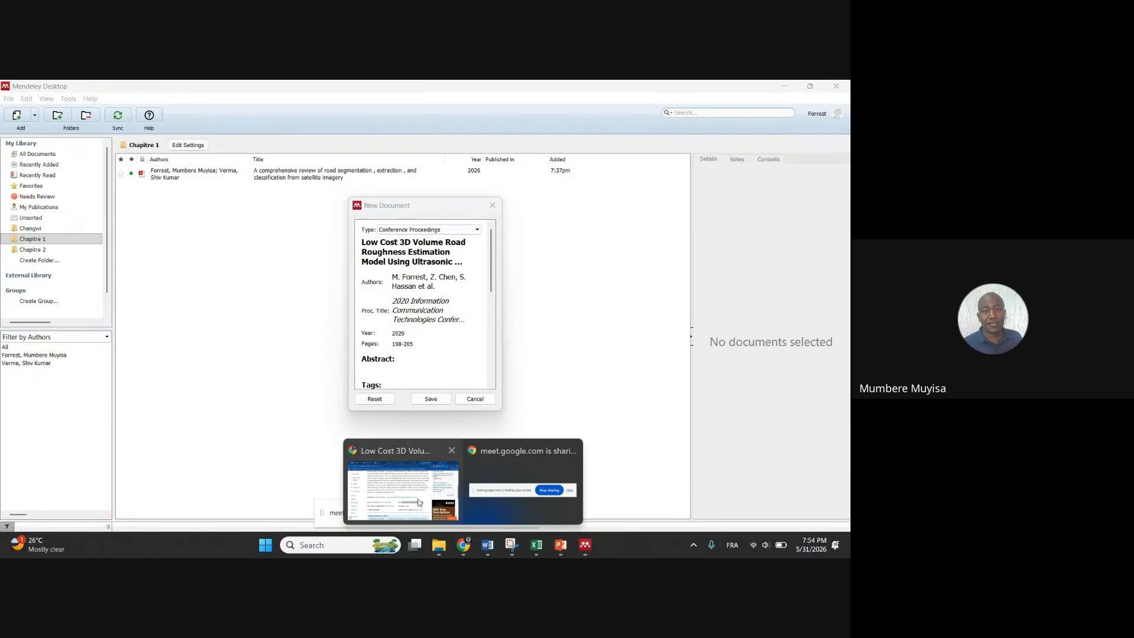
click(402, 484)
scroll(367, 353, up, 7)
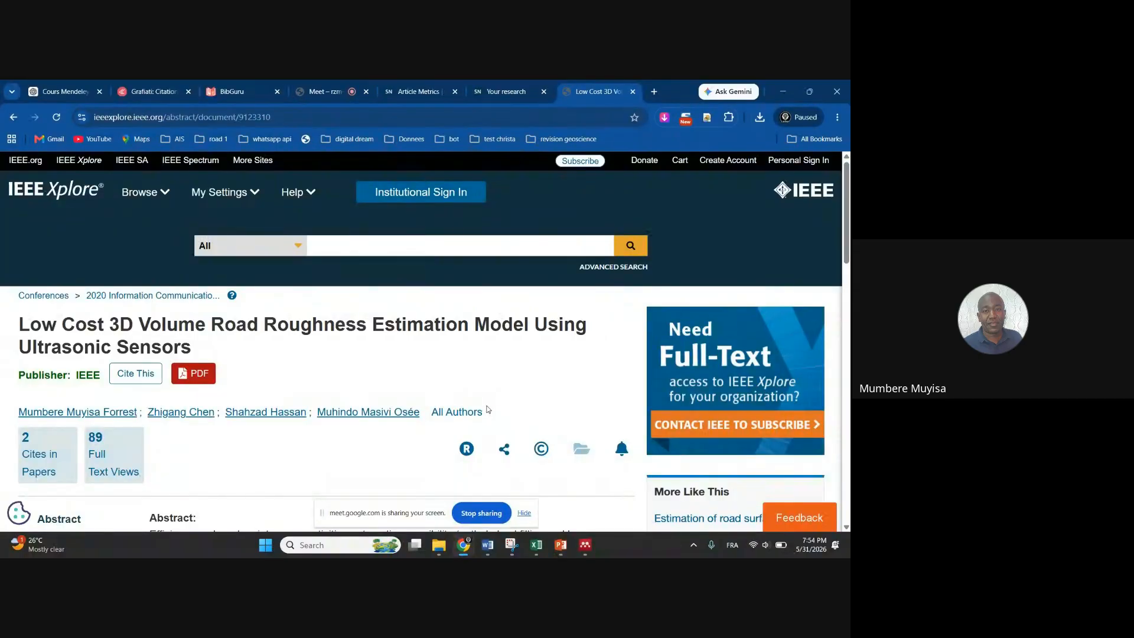
click(585, 544)
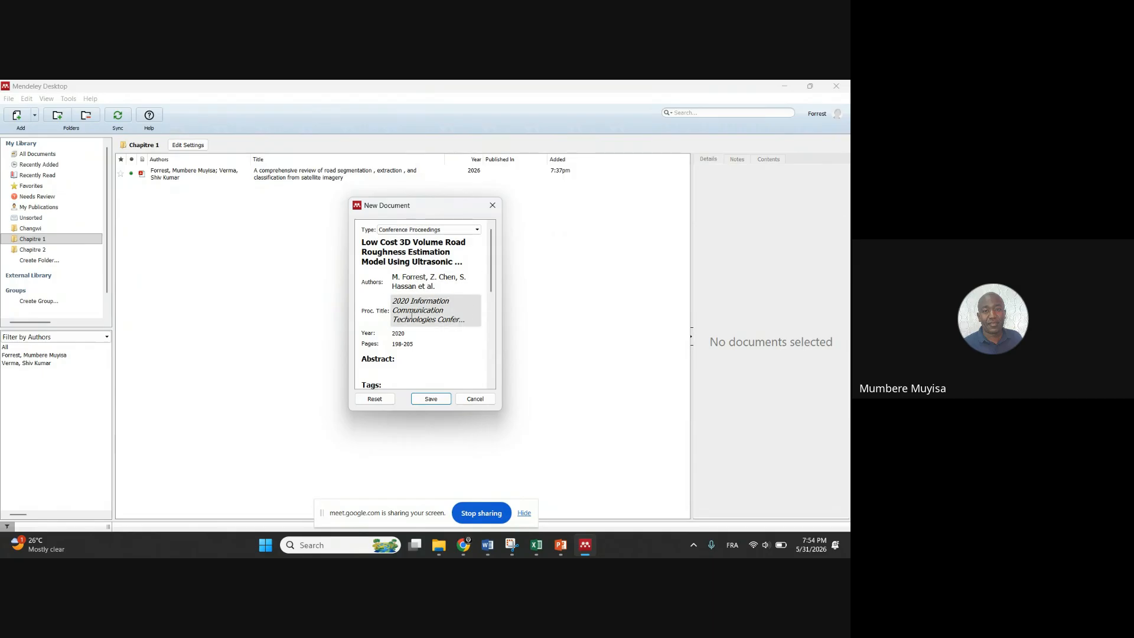
scroll(416, 321, down, 4)
scroll(415, 322, down, 3)
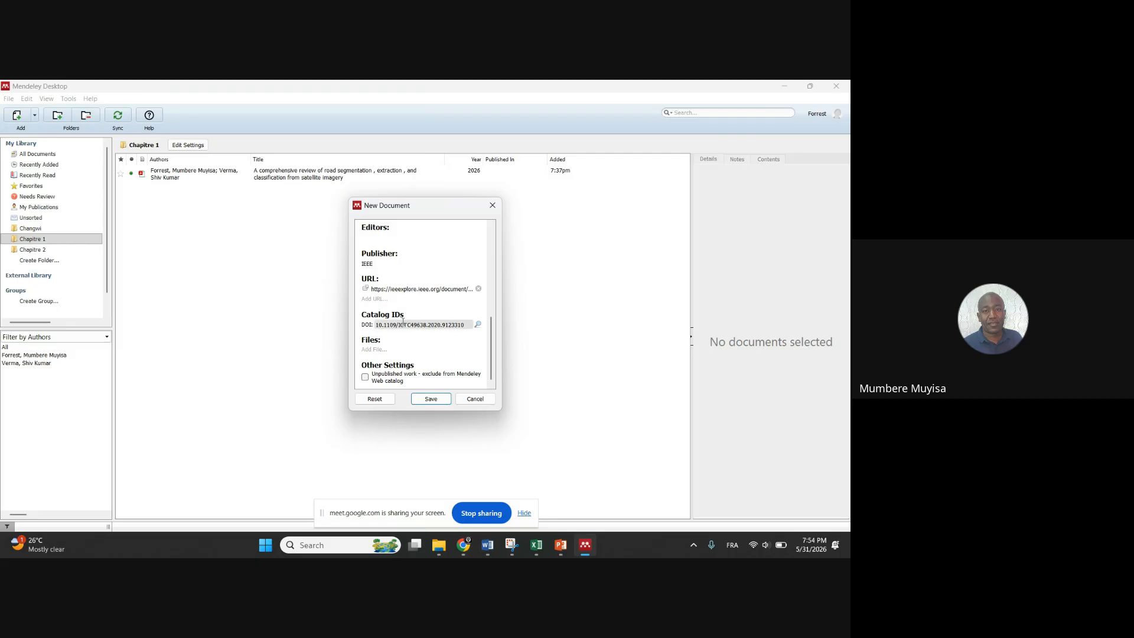
click(431, 399)
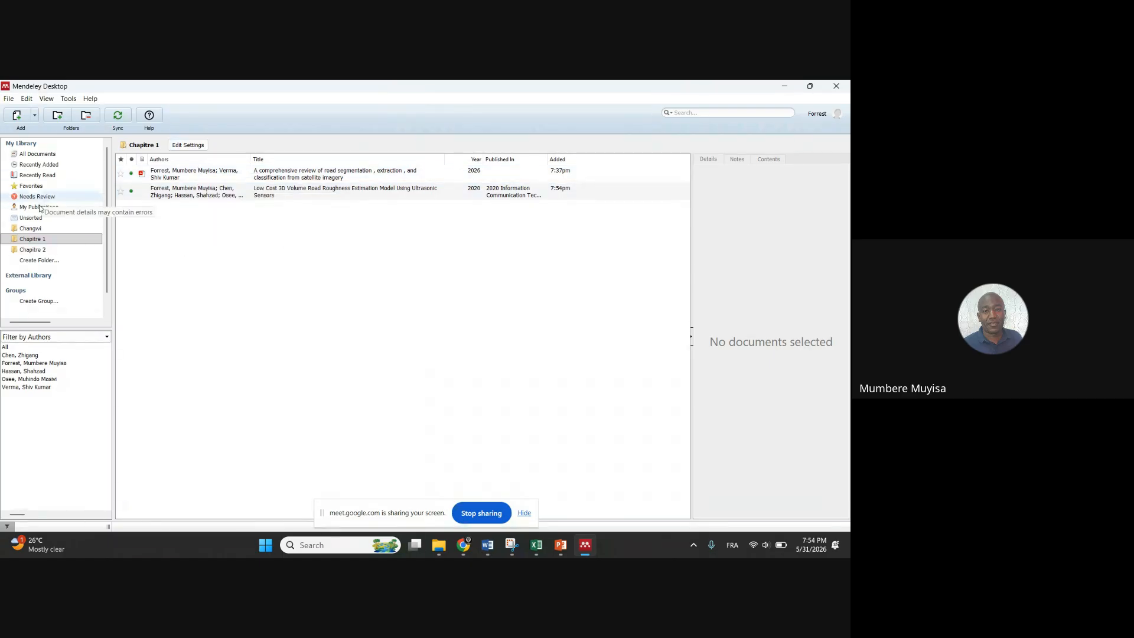
In Chapitre 1, select 'A comprehensive review of road segmentation…' to show its Details pane
click(31, 240)
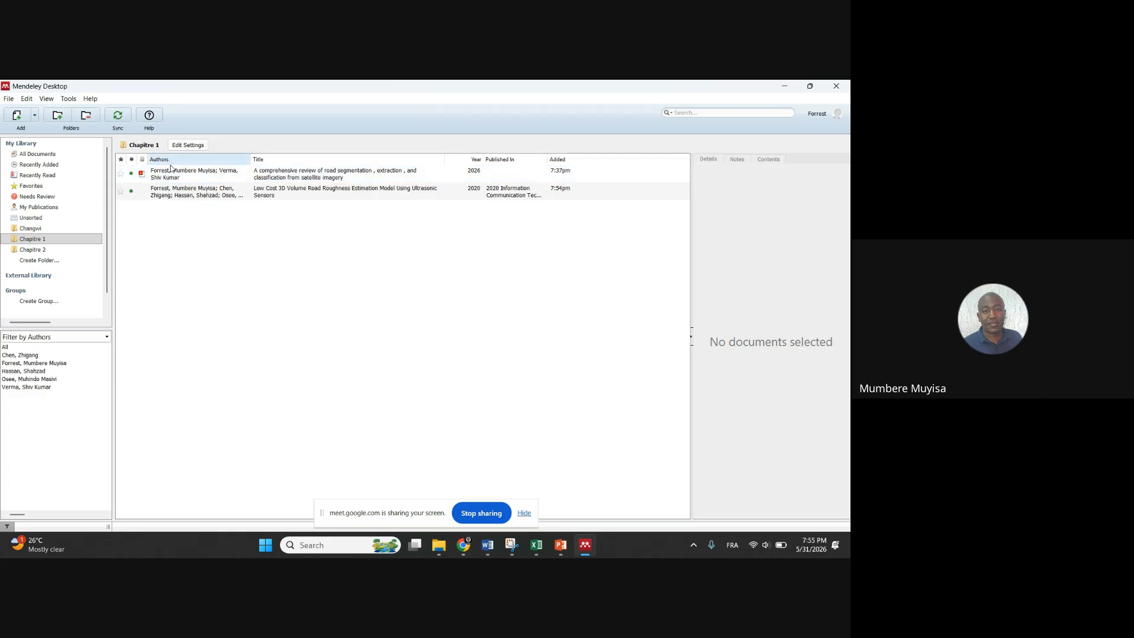
click(279, 178)
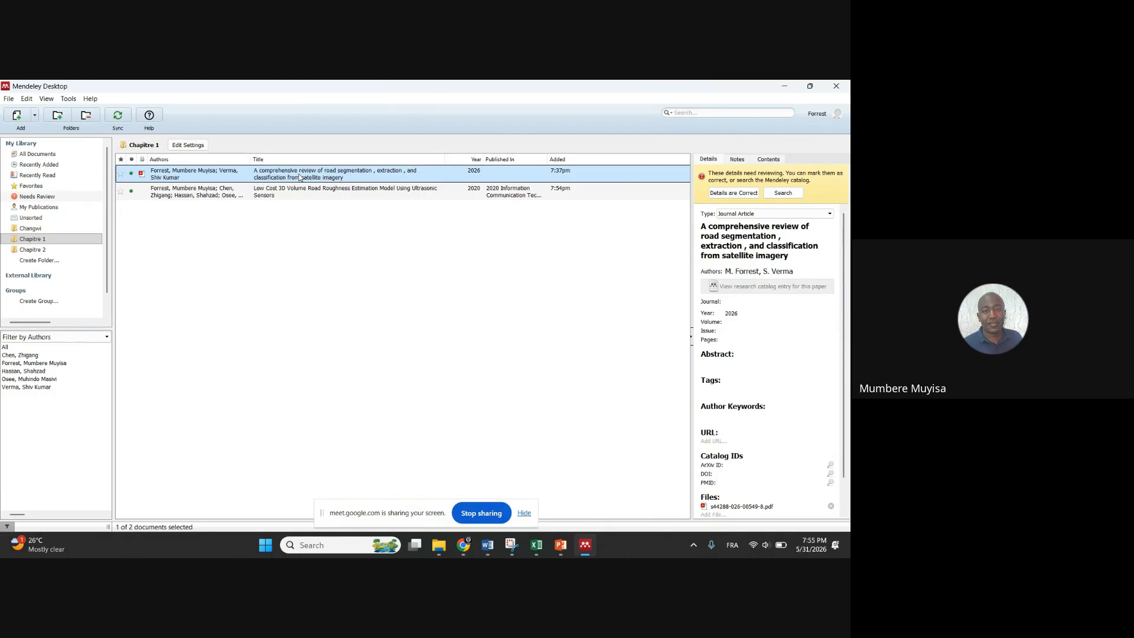
Open the road segmentation review's PDF in a reader tab
double_click(299, 177)
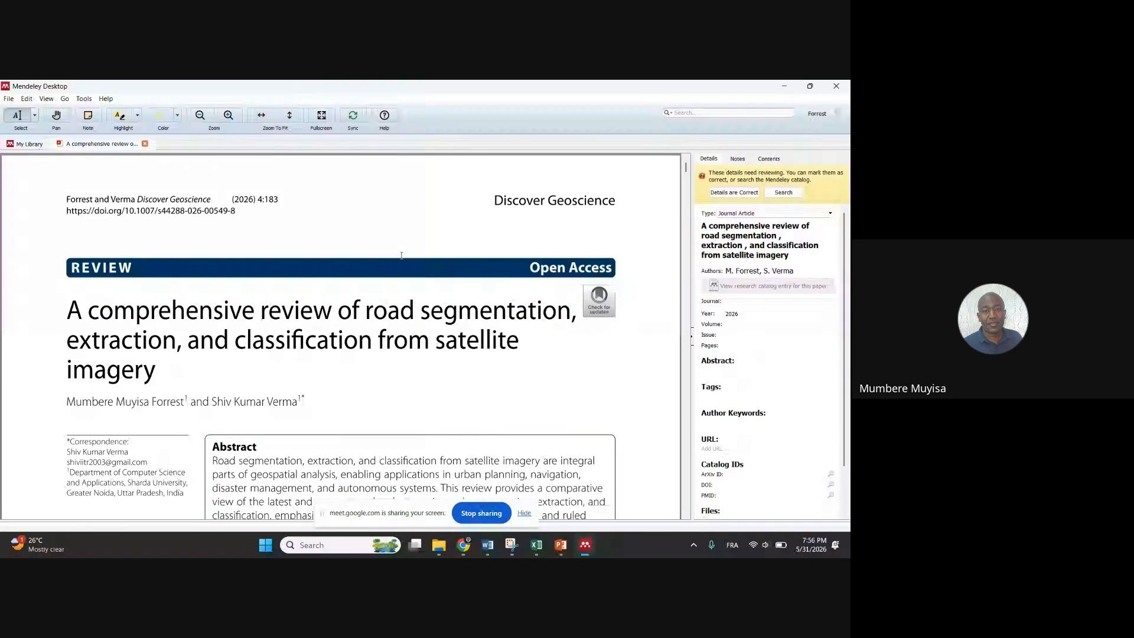
scroll(402, 260, down, 10)
scroll(404, 272, down, 5)
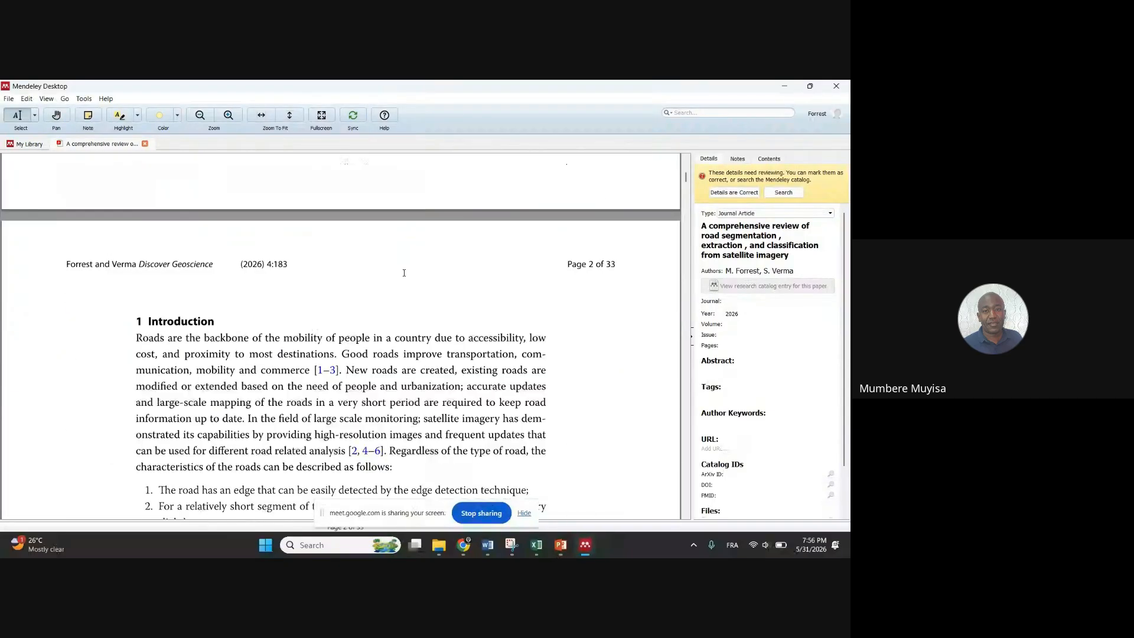
scroll(403, 273, up, 9)
scroll(403, 274, up, 5)
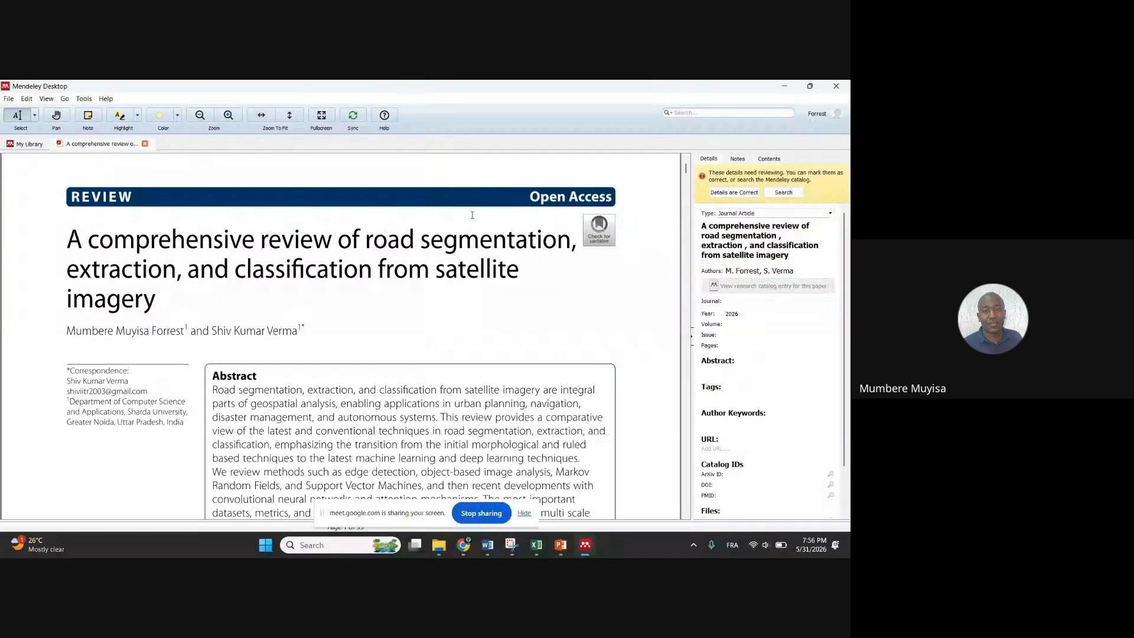
Go to page 2's list of road characteristics and select list item 1
scroll(472, 216, down, 3)
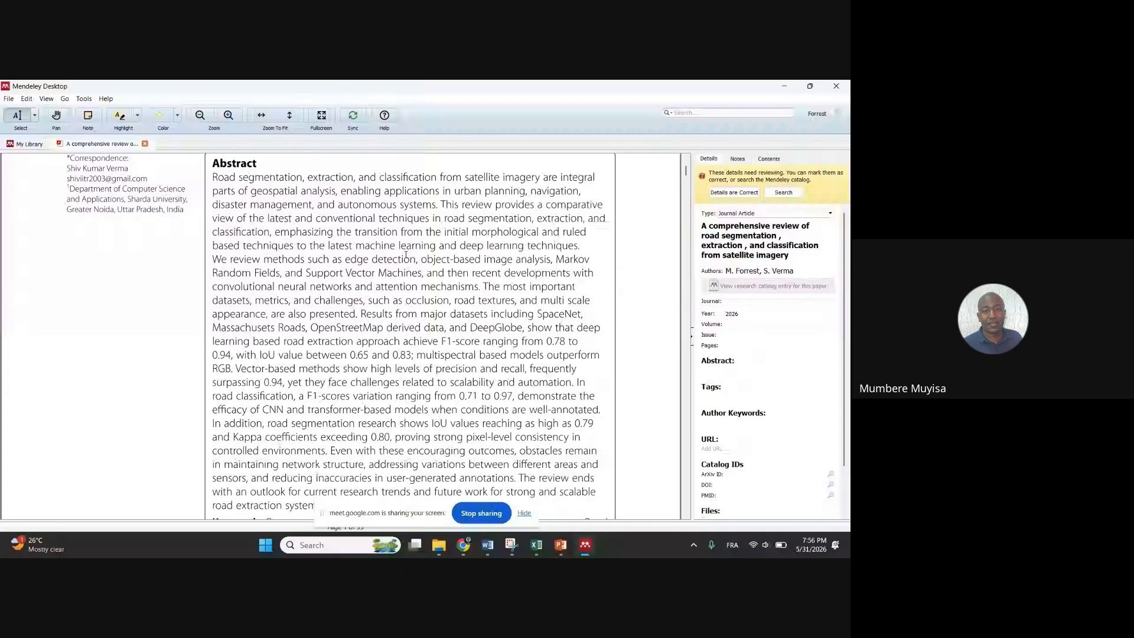
scroll(405, 255, down, 8)
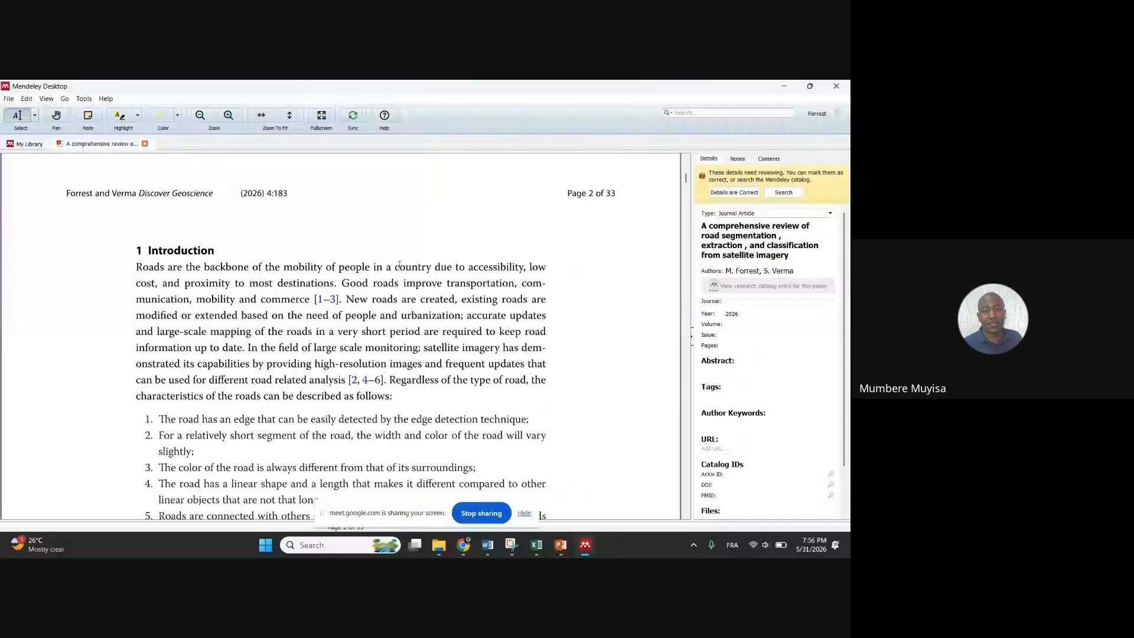
scroll(399, 265, down, 2)
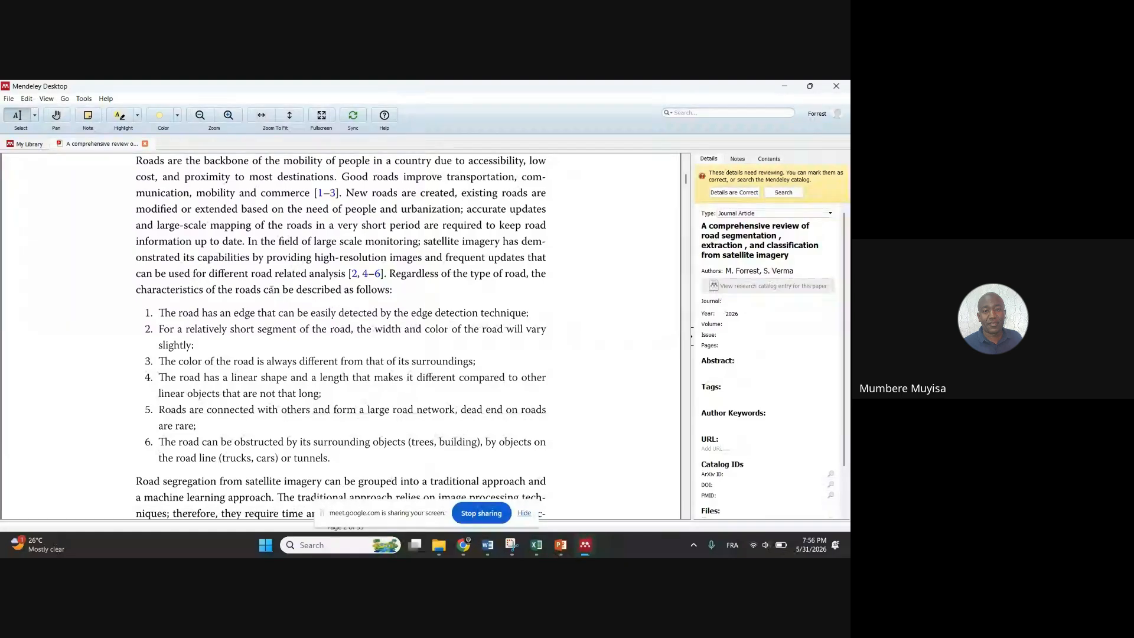
scroll(232, 291, down, 2)
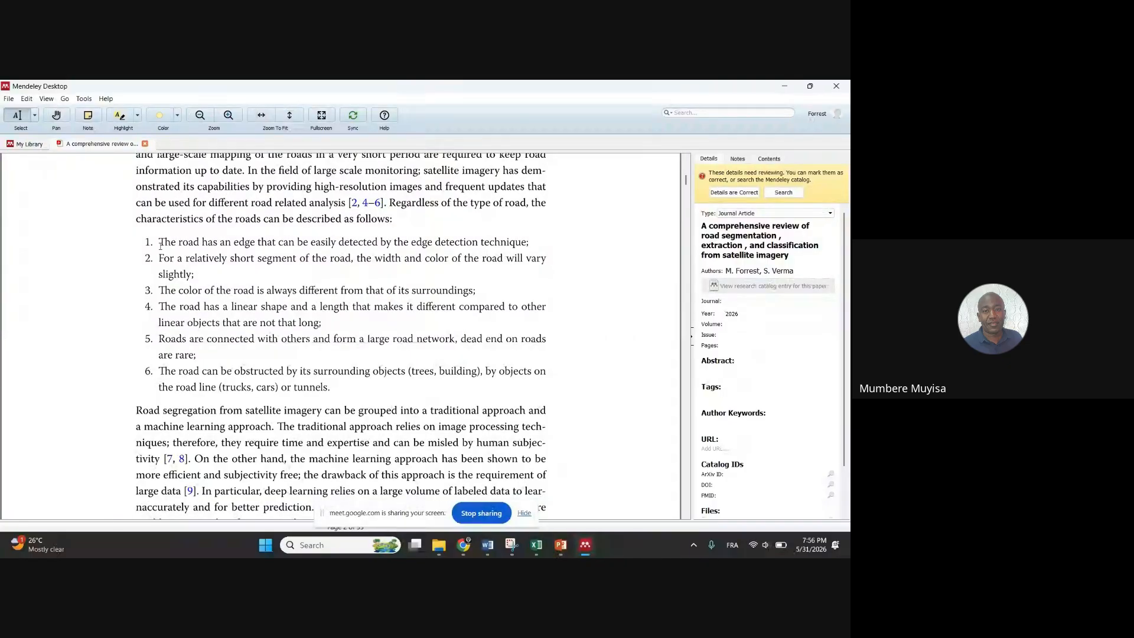
drag(160, 241, 529, 246)
click(534, 243)
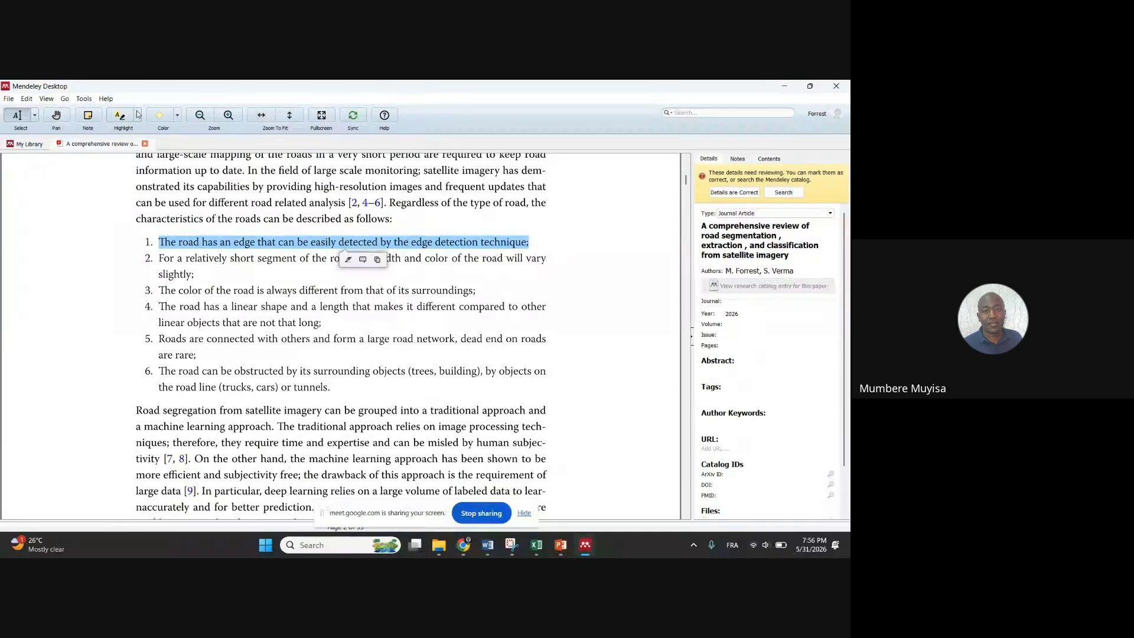
Highlight list item 1, about road edges detectable by edge detection, in yellow
click(179, 116)
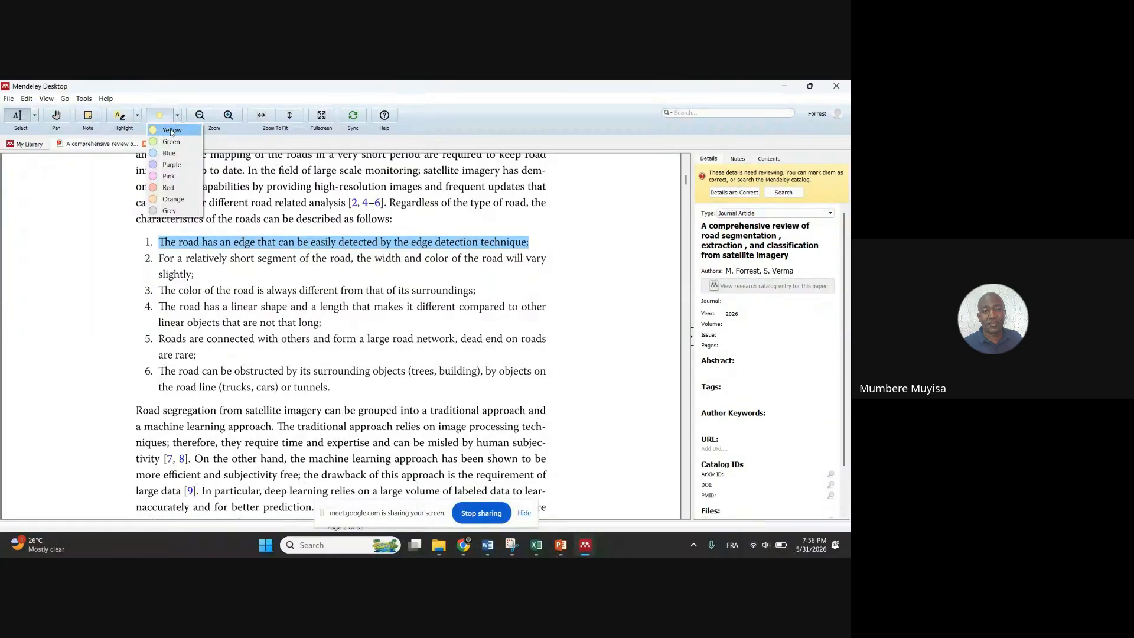
click(171, 130)
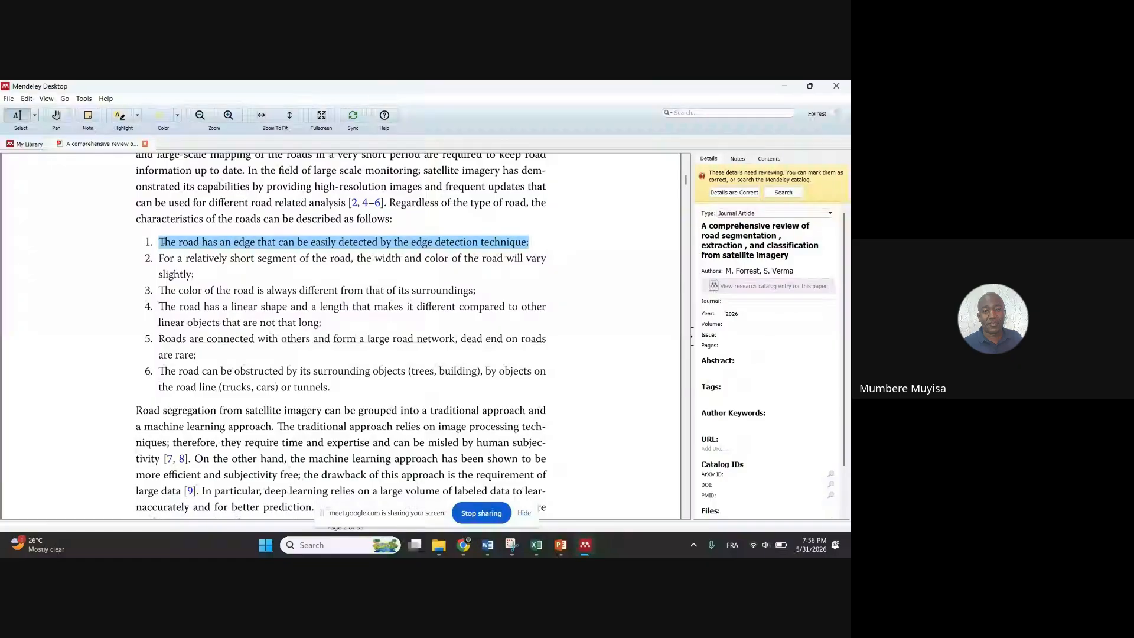
drag(158, 242, 533, 241)
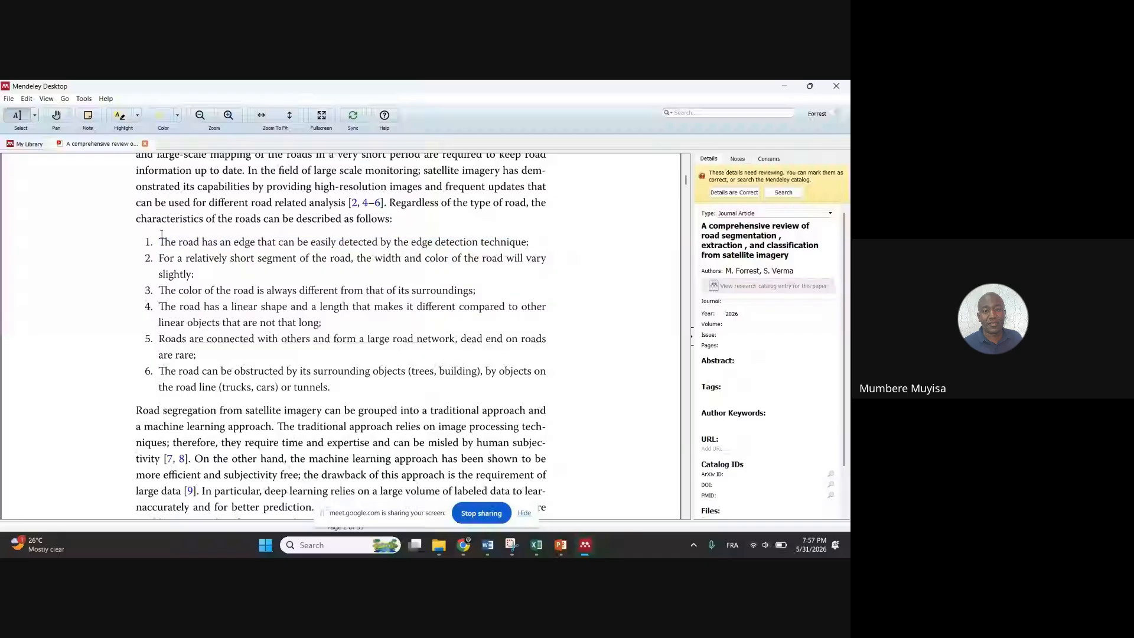
drag(154, 233, 151, 243)
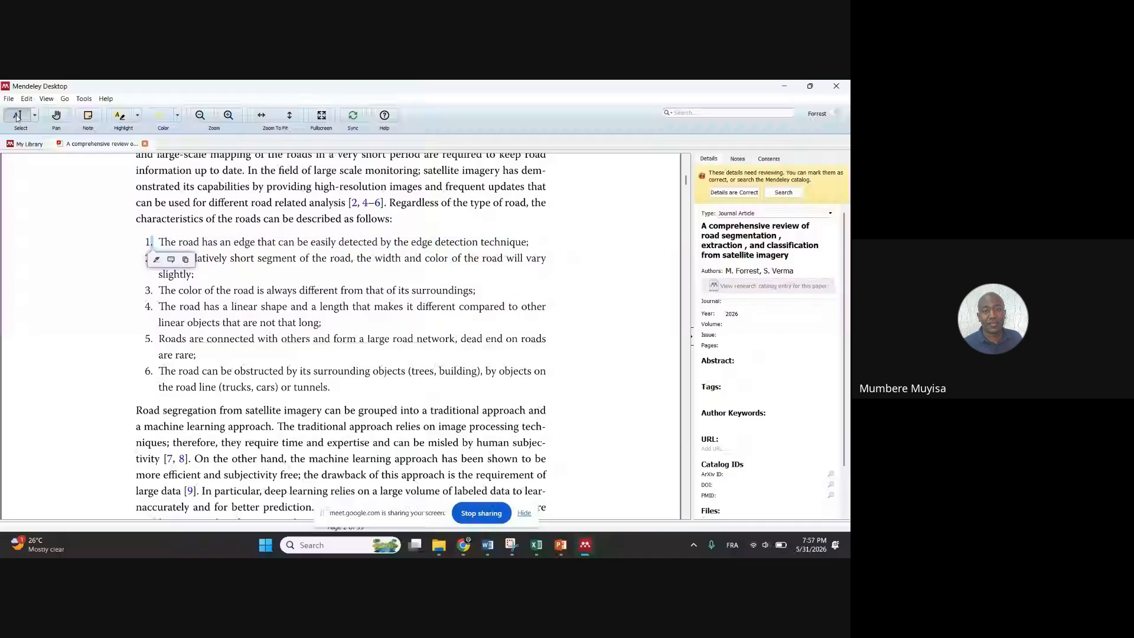
click(121, 118)
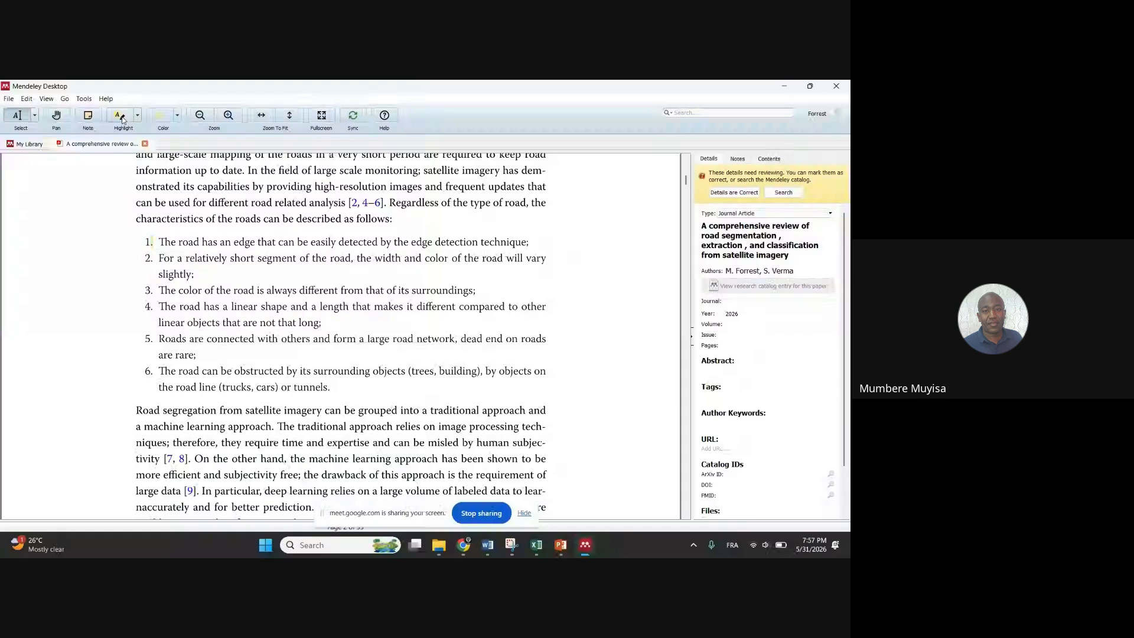
click(154, 242)
drag(194, 240, 529, 242)
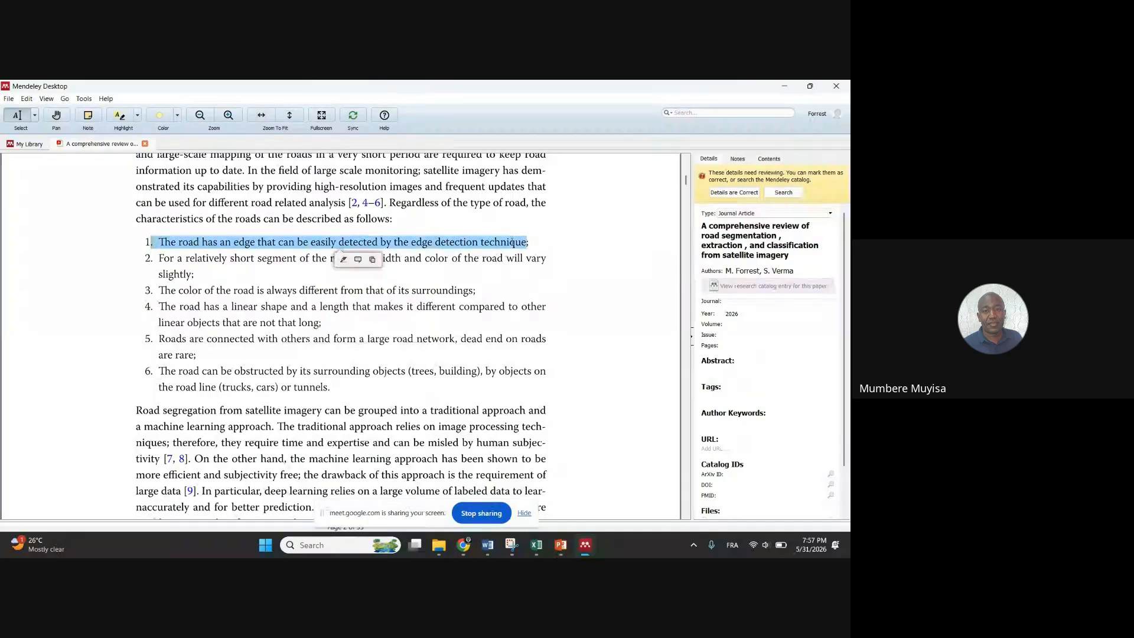
click(120, 118)
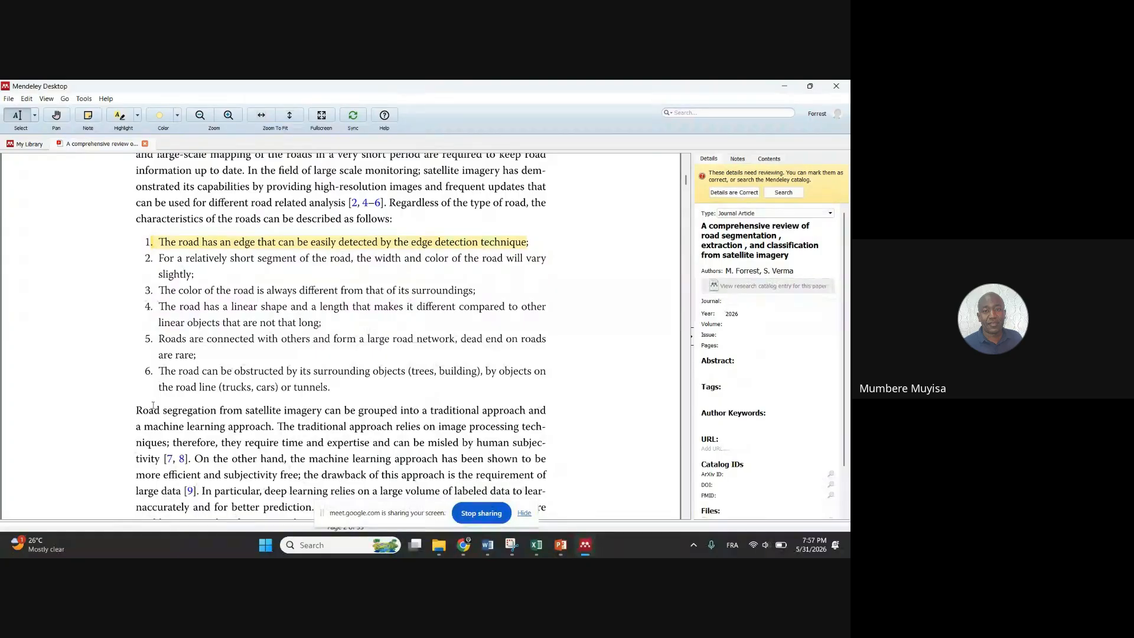
Highlight the opening paragraph of section 2, Methodology for the review, in green
scroll(130, 365, down, 10)
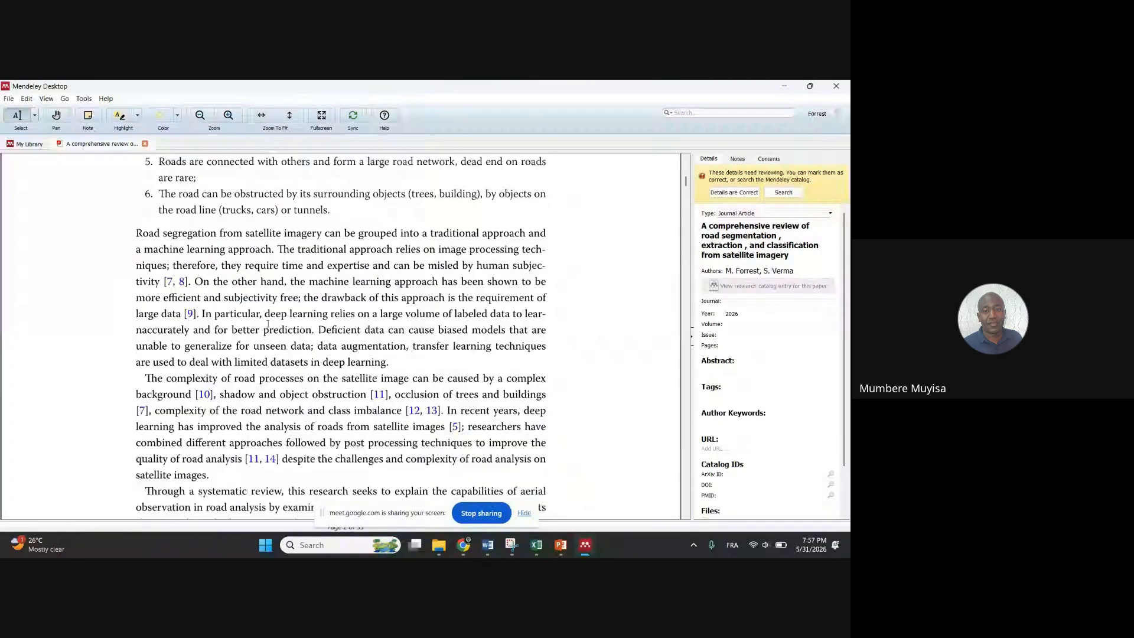
scroll(233, 335, down, 3)
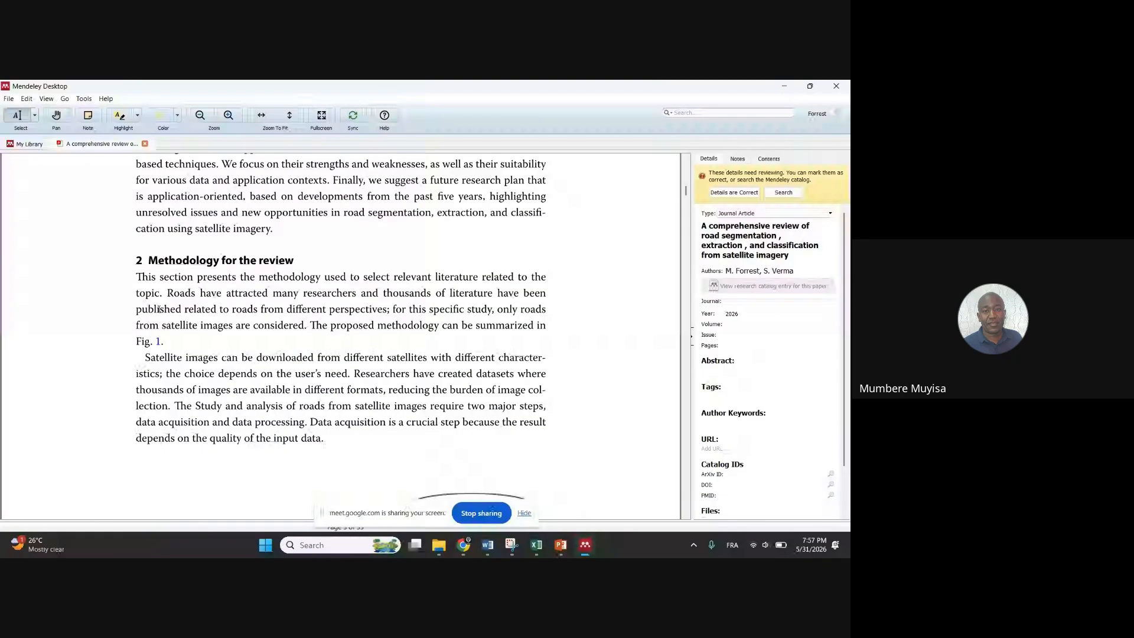
drag(138, 278, 162, 343)
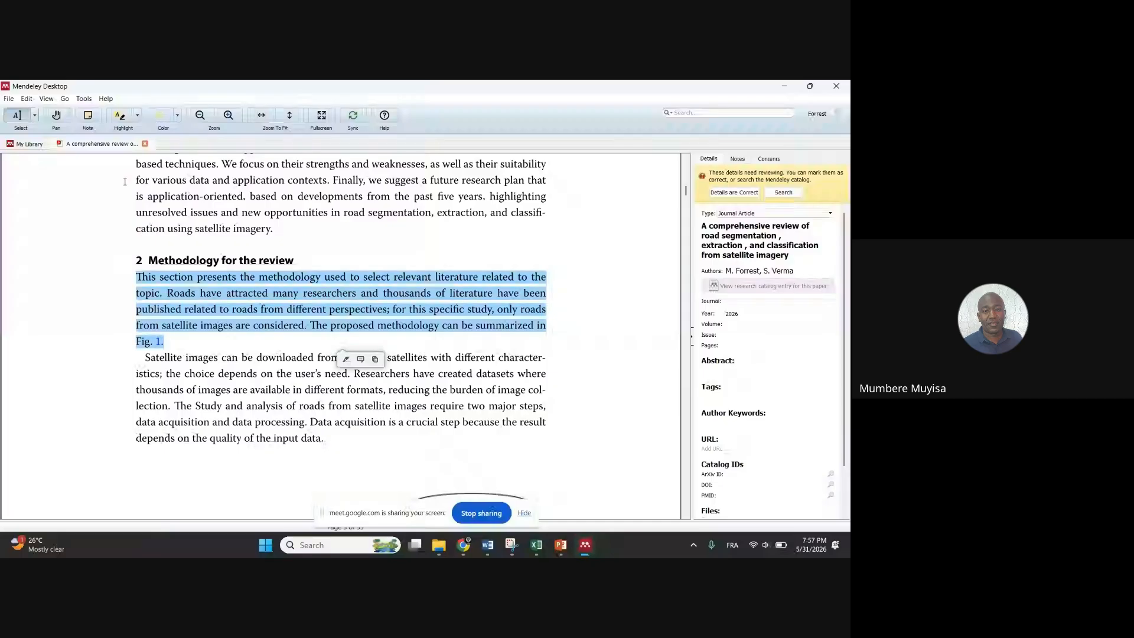
click(177, 115)
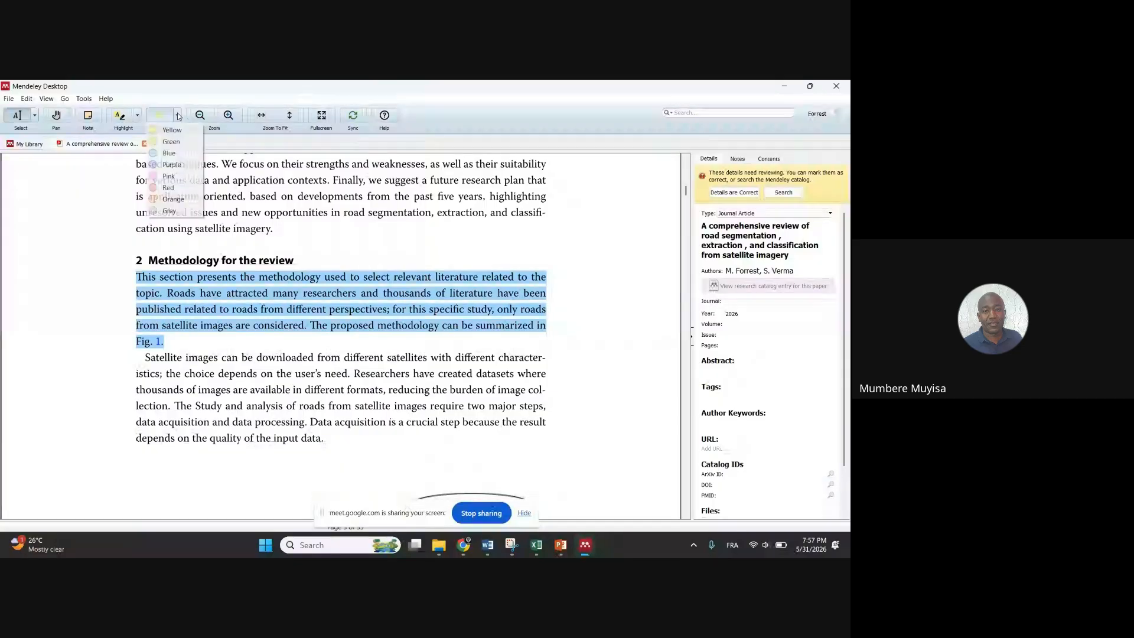
click(169, 142)
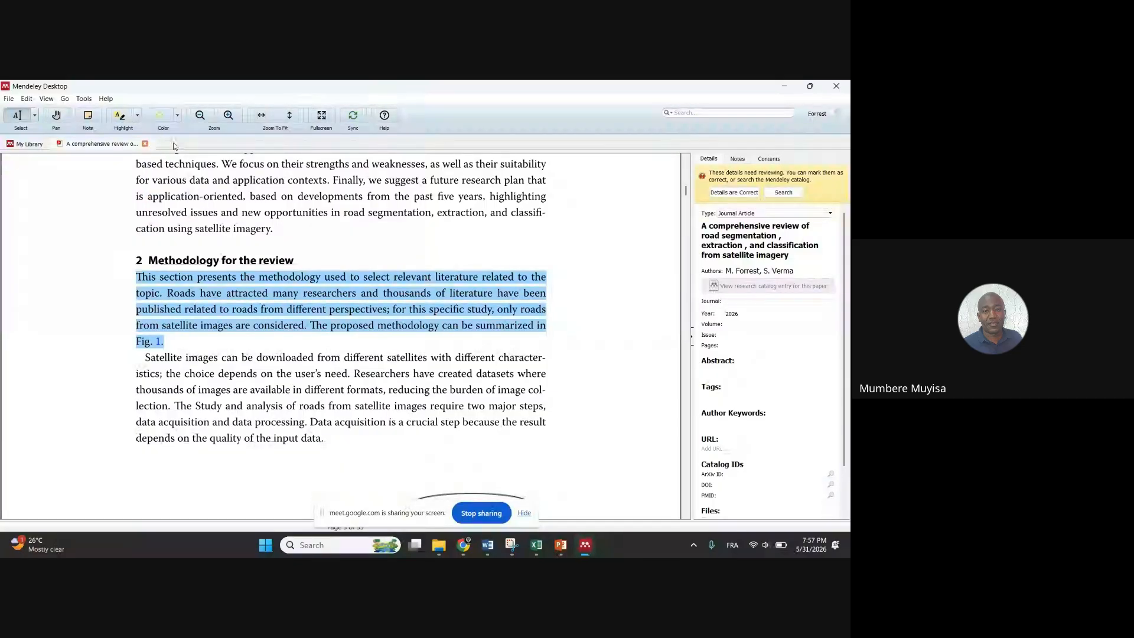
click(121, 118)
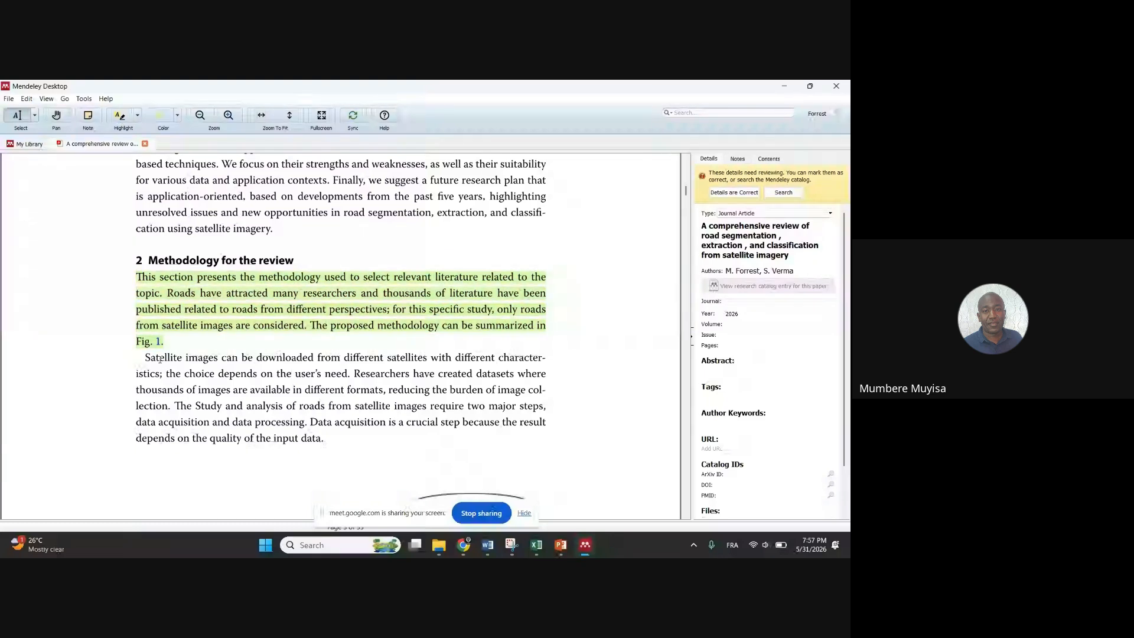
Scroll down to the 2.4.3 Data set challenge list on page 7
scroll(313, 328, down, 10)
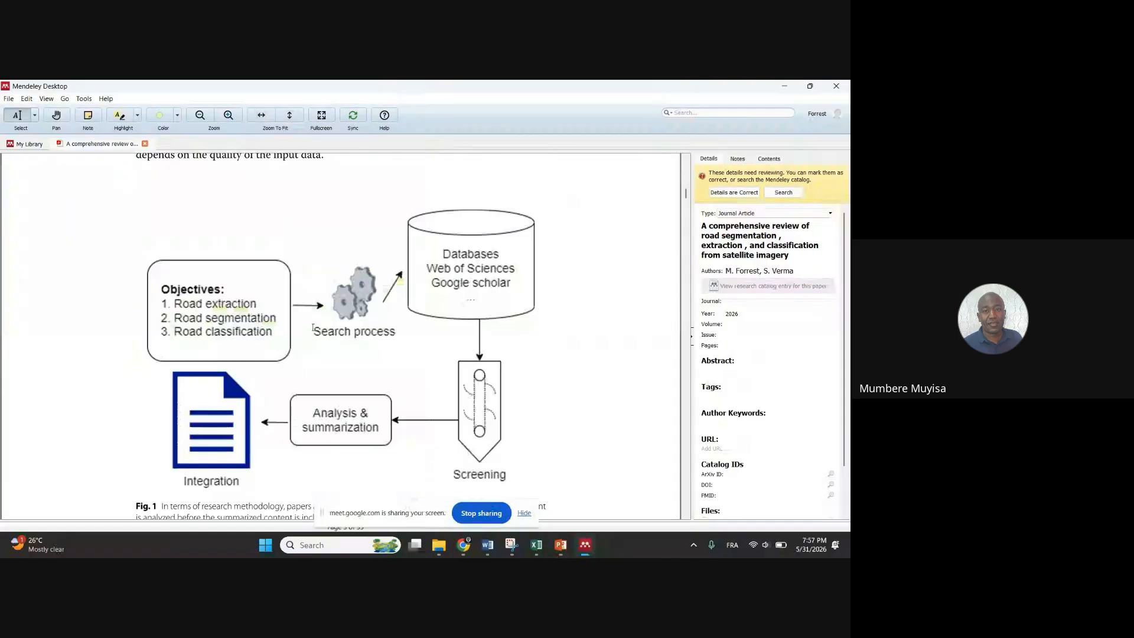
scroll(313, 328, down, 15)
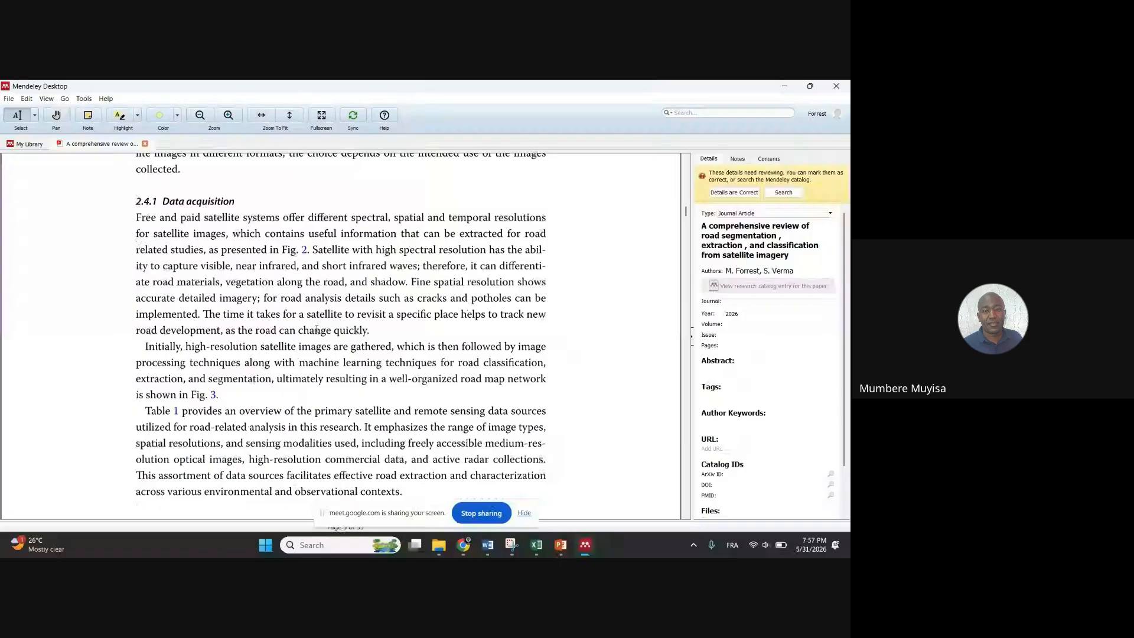
scroll(313, 328, down, 3)
scroll(239, 294, down, 15)
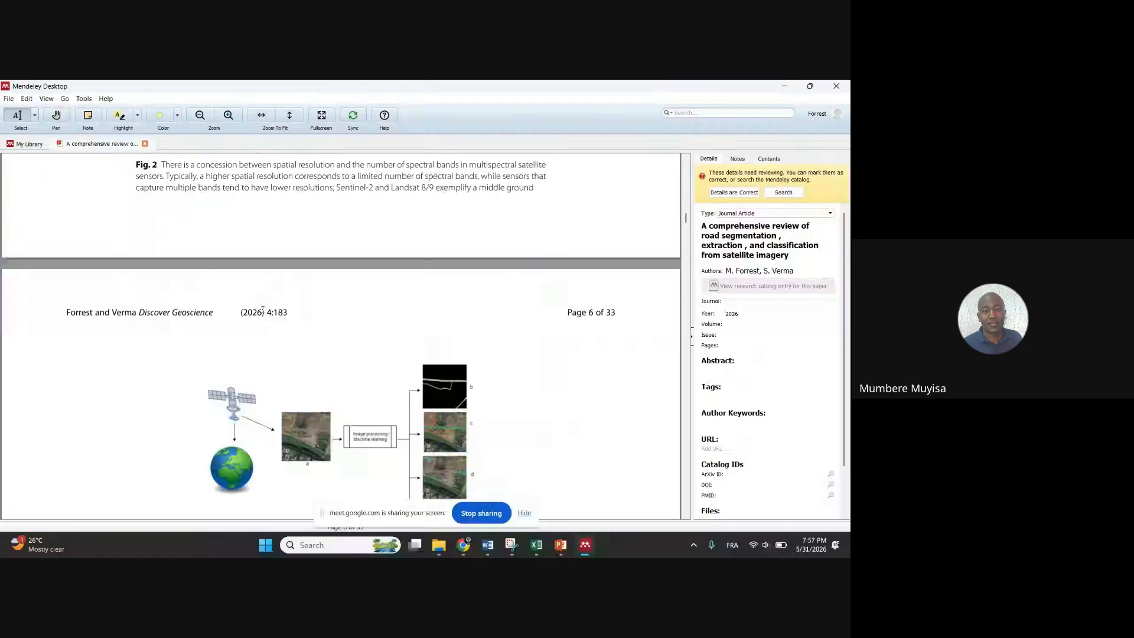
scroll(266, 311, down, 6)
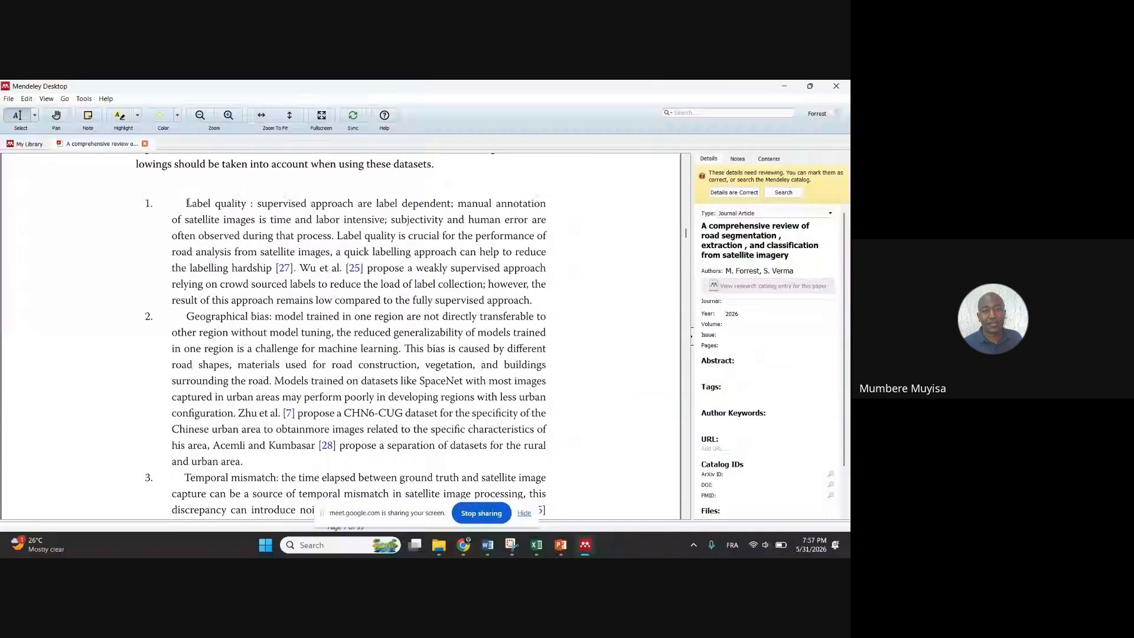
Highlight the Label quality item and attach the note 'cette section est interressante et devrait etre presente dans mon memoire'
drag(184, 203, 514, 296)
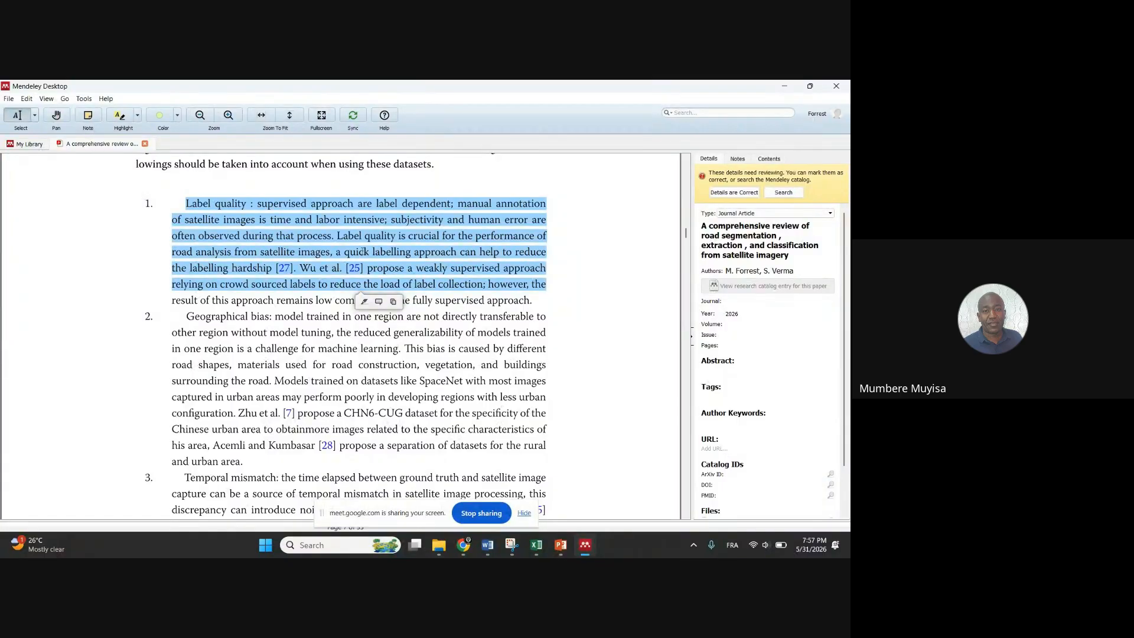
click(87, 115)
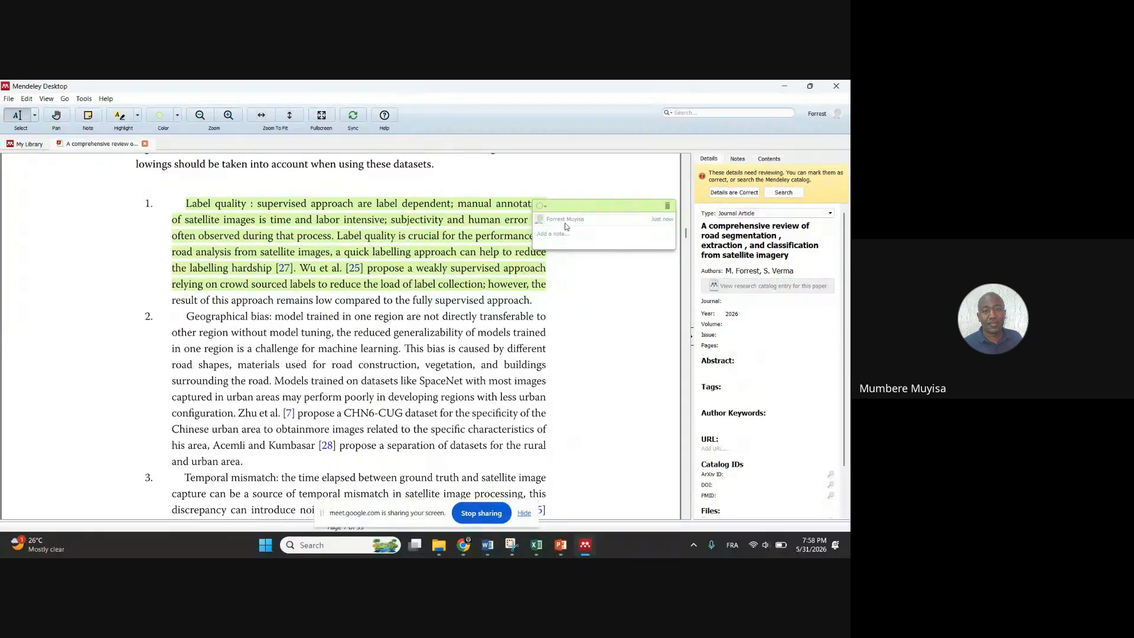
text(cette section est interressante et devrait)
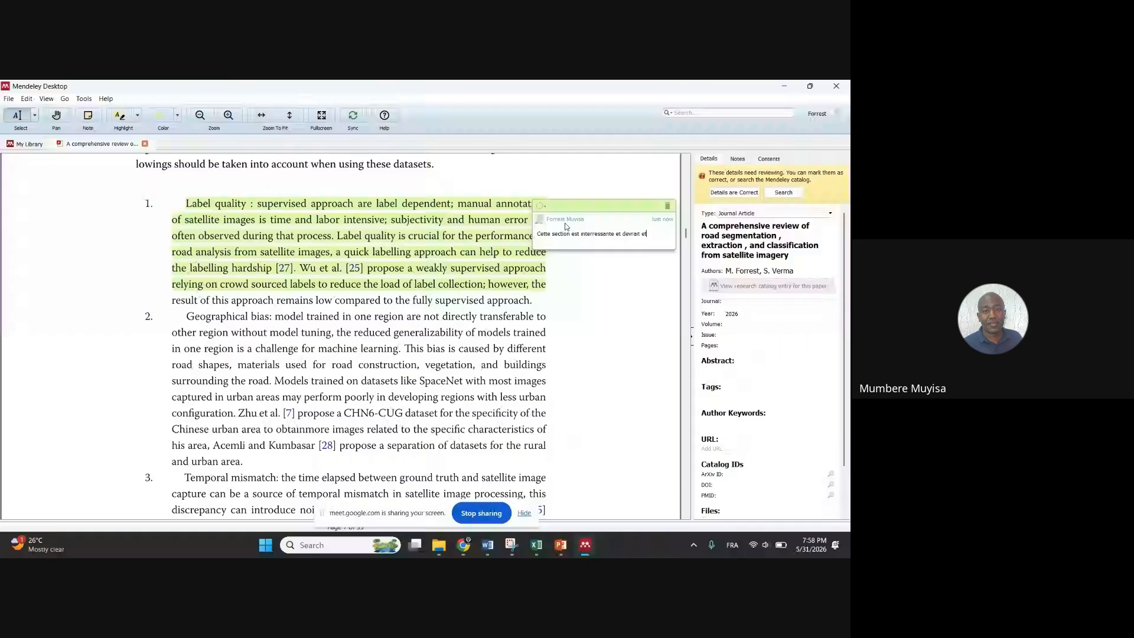
text( etre presente dans)
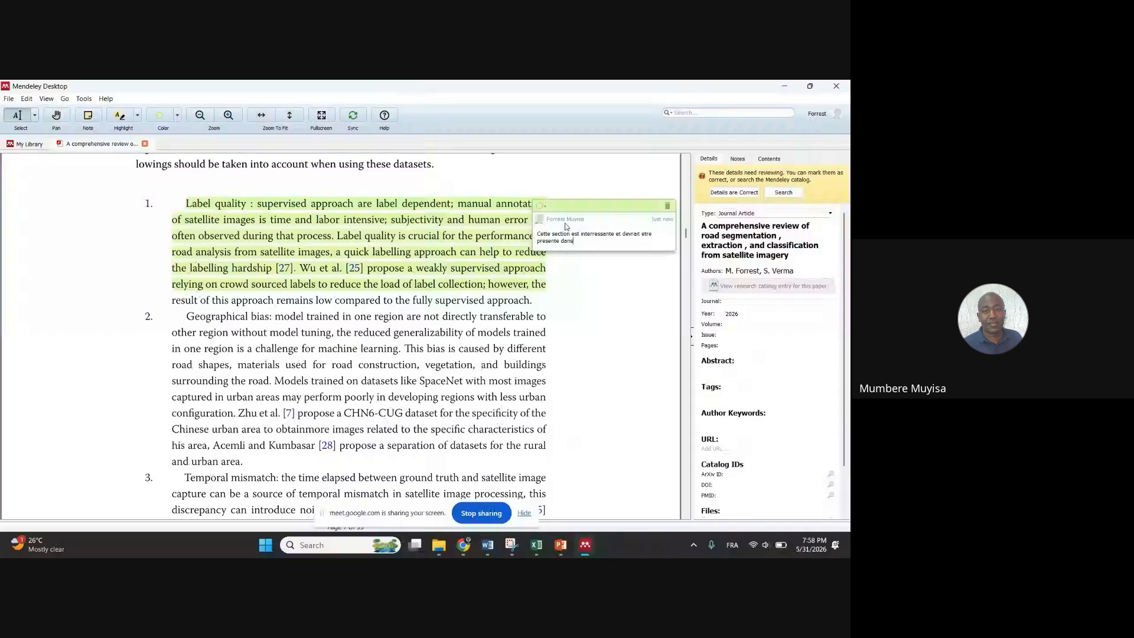
text( mon memoire)
click(436, 313)
scroll(293, 255, down, 10)
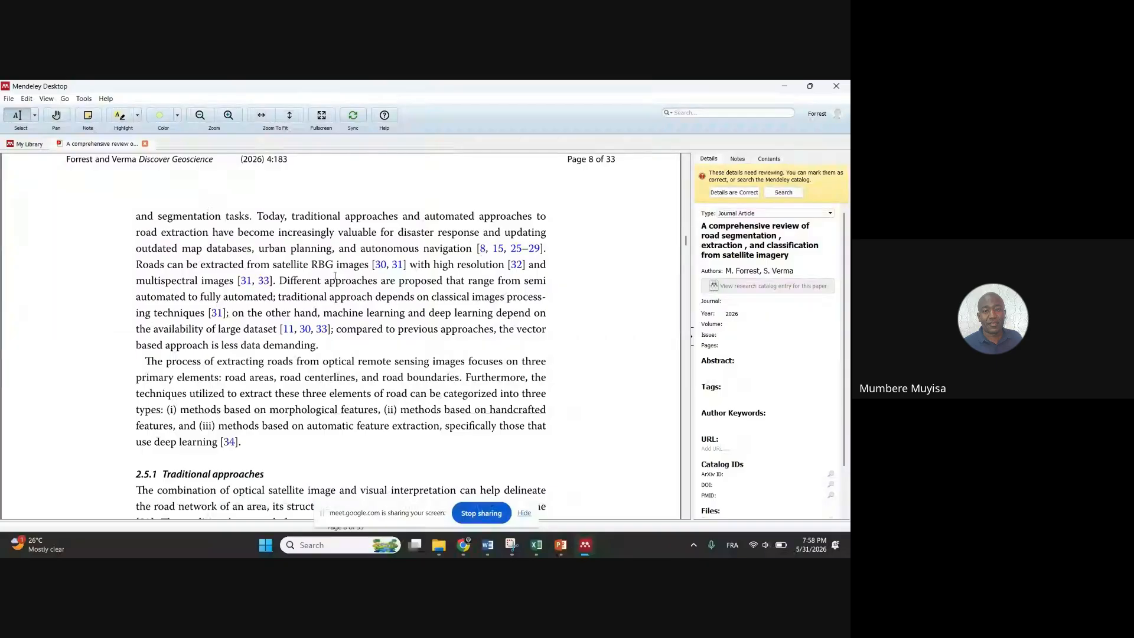
scroll(335, 277, up, 5)
scroll(357, 253, up, 4)
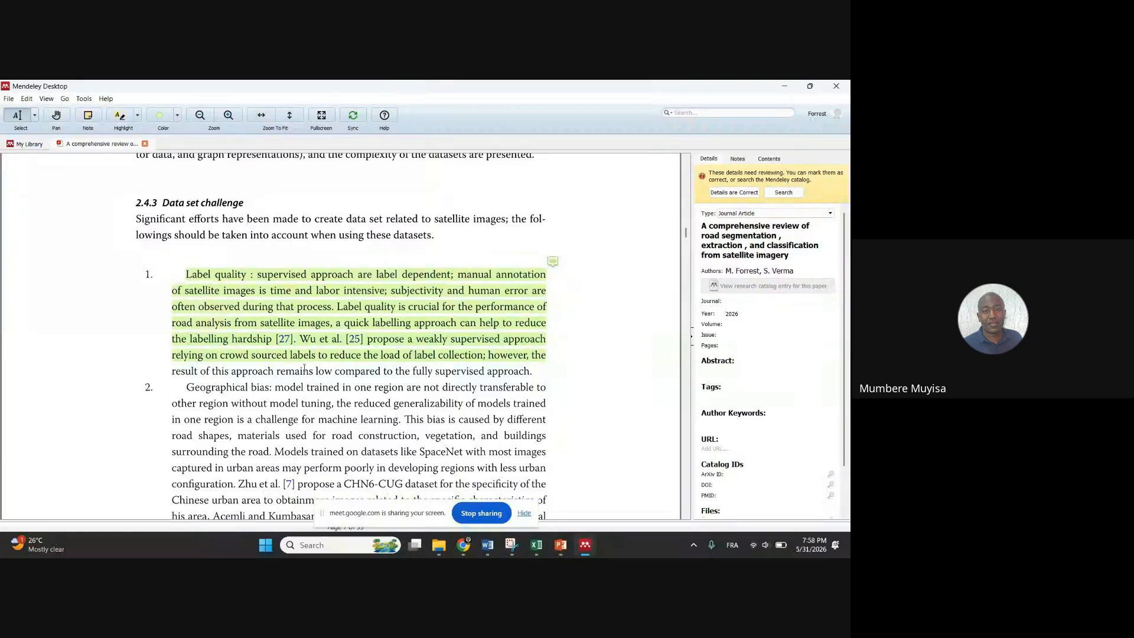
mouse_move(553, 264)
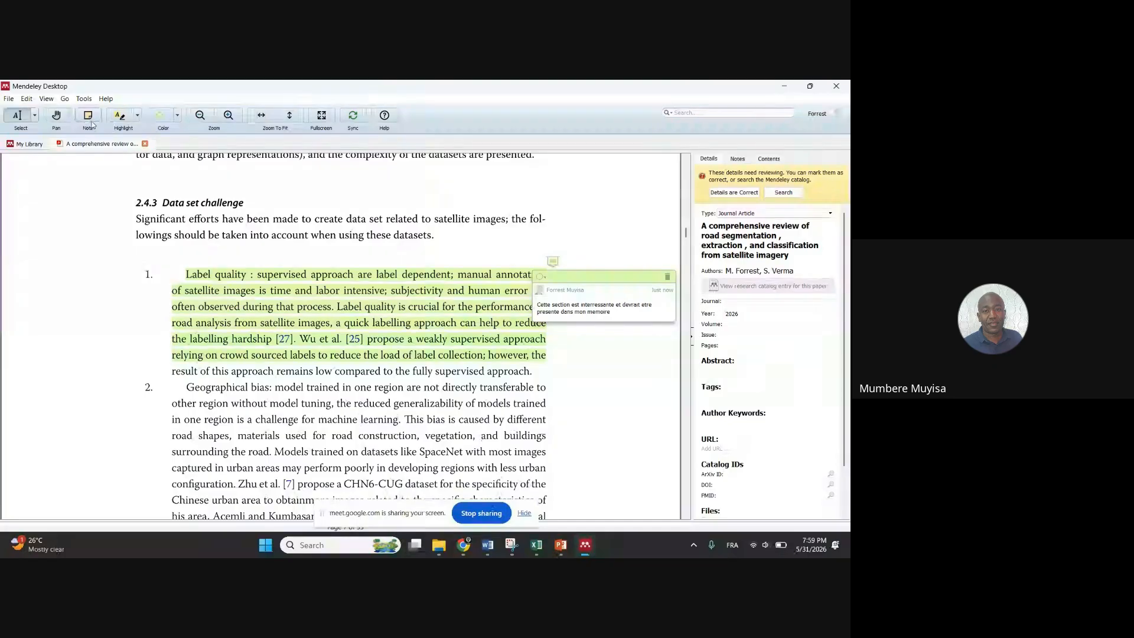
Switch to rectangle selection and box the Geographical bias paragraph (item 2)
click(35, 116)
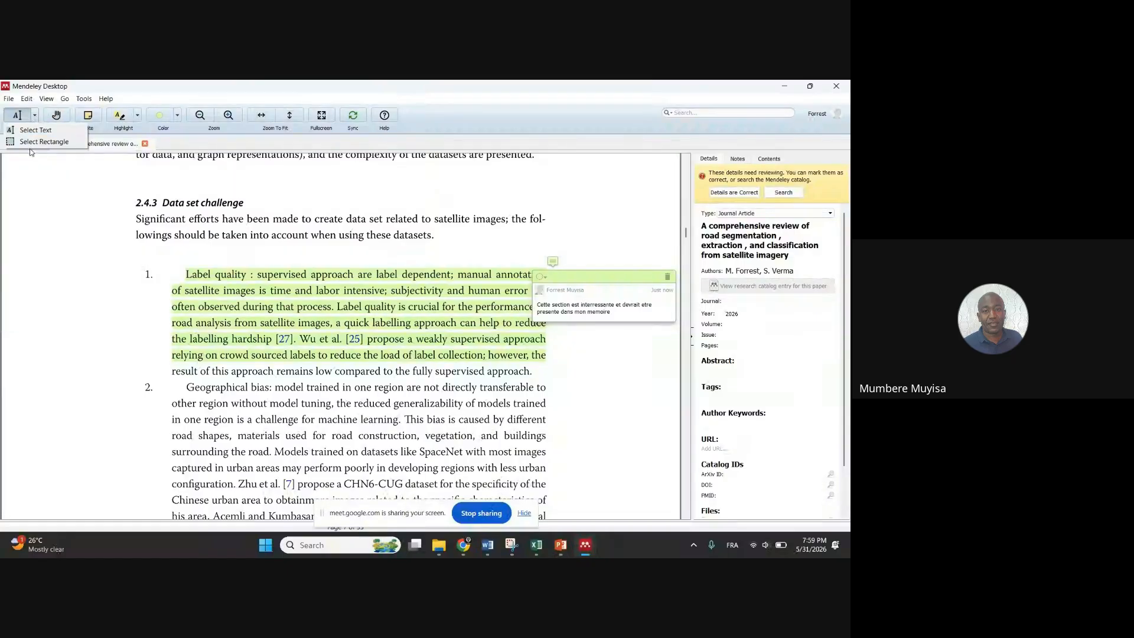
click(35, 142)
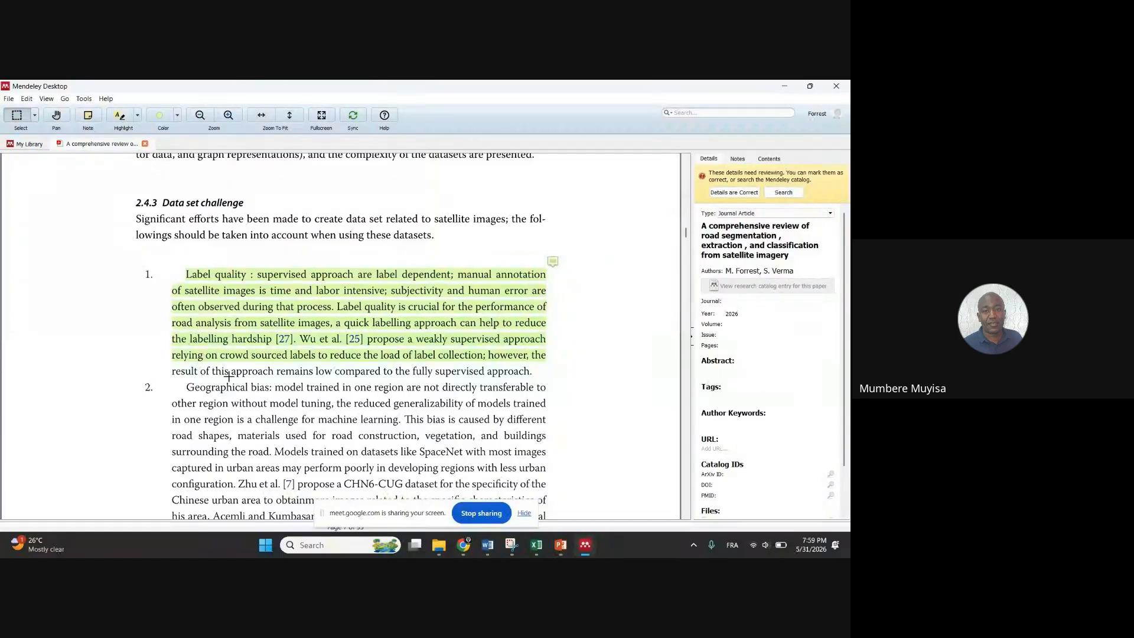
mouse_move(184, 381)
mouse_down()
mouse_move(239, 419)
mouse_move(376, 453)
mouse_move(545, 474)
mouse_up()
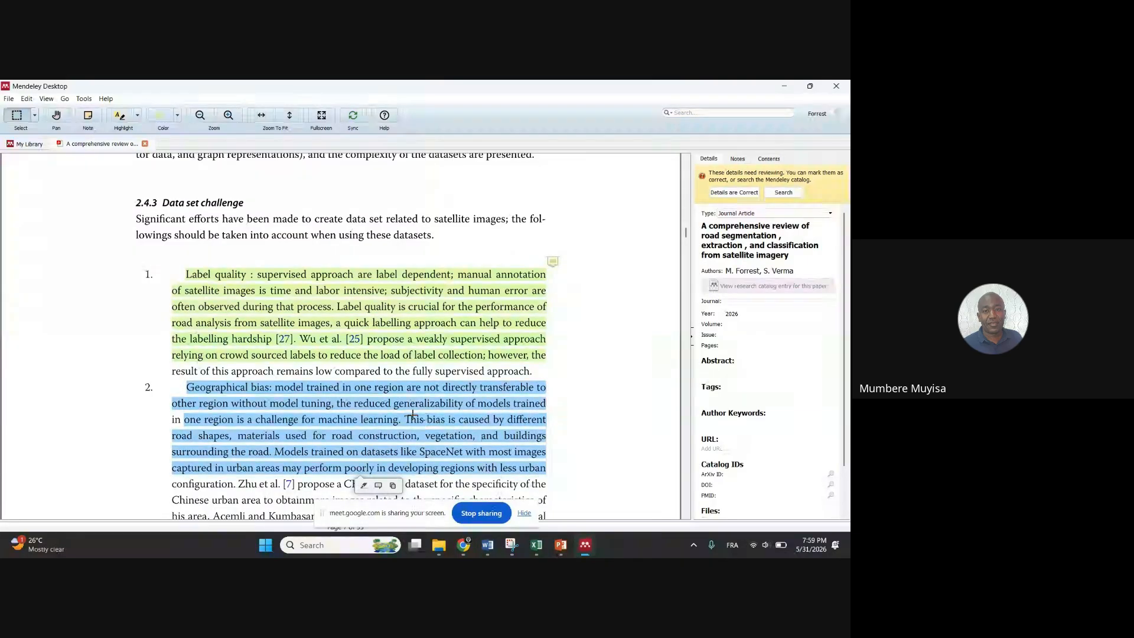
scroll(366, 363, down, 1)
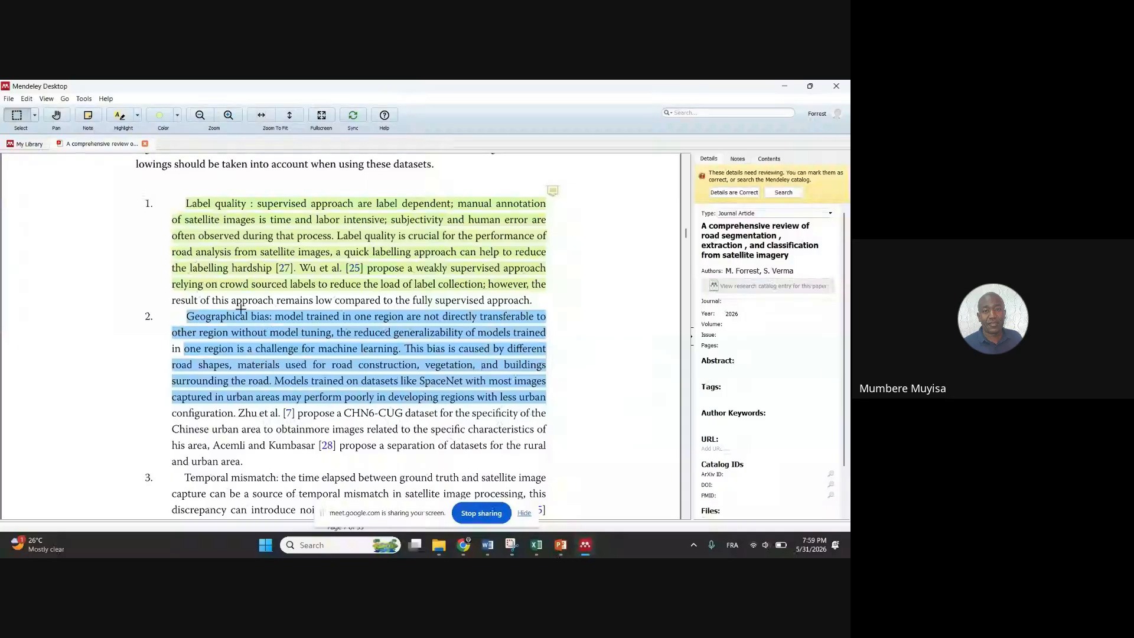
Show the paper fullscreen and scroll to page 4's Fig. 1 methodology diagram
click(322, 116)
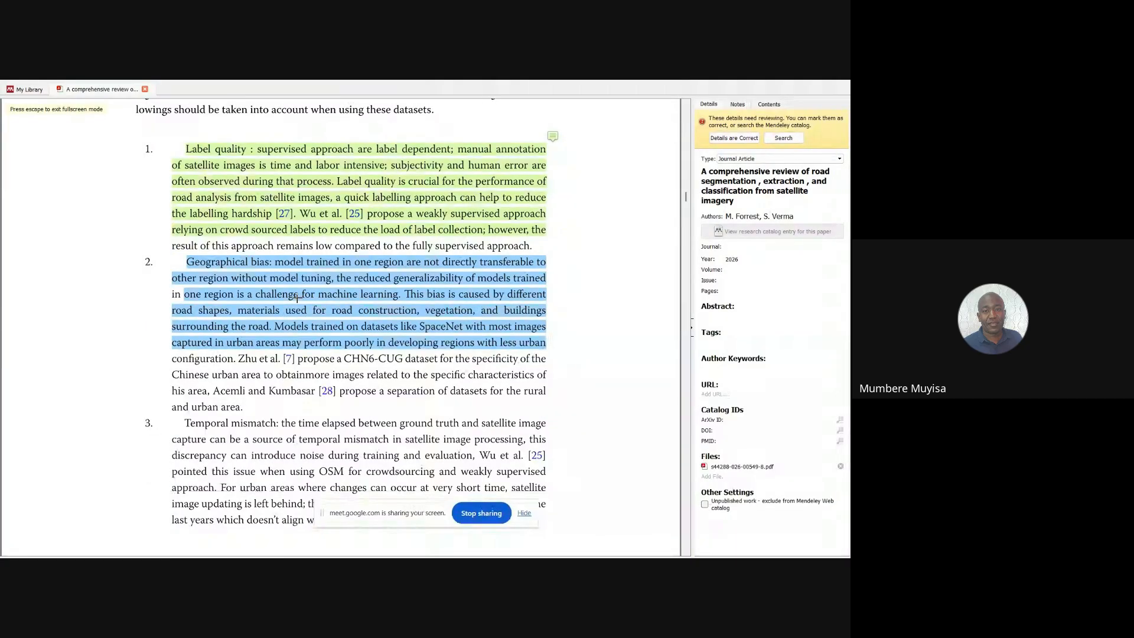
scroll(407, 311, down, 3)
scroll(406, 311, down, 10)
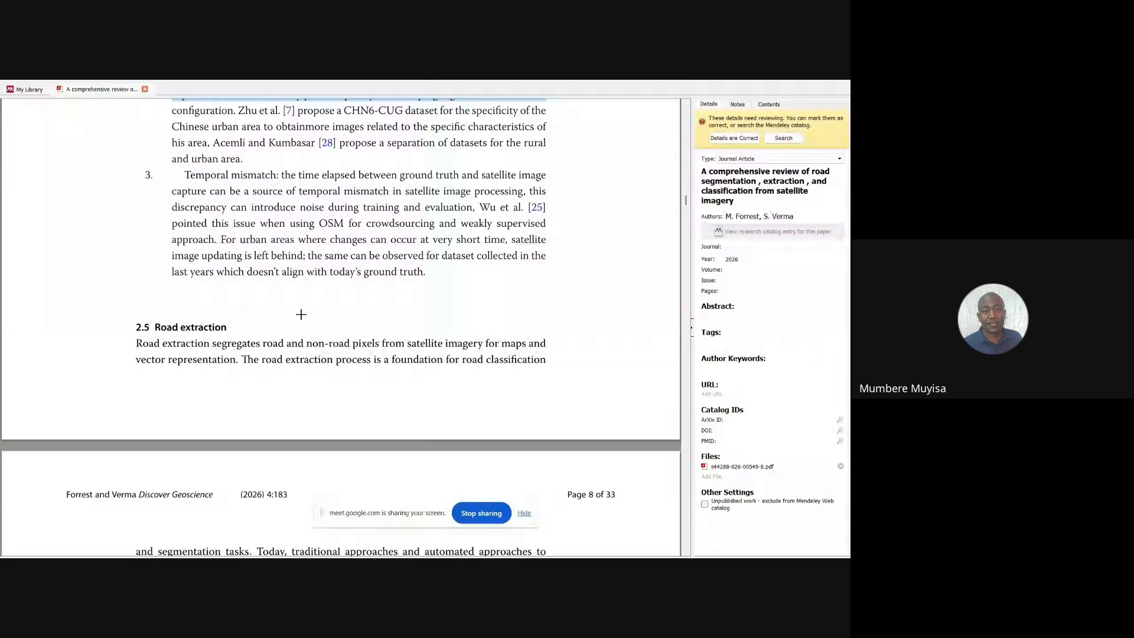
scroll(358, 329, up, 12)
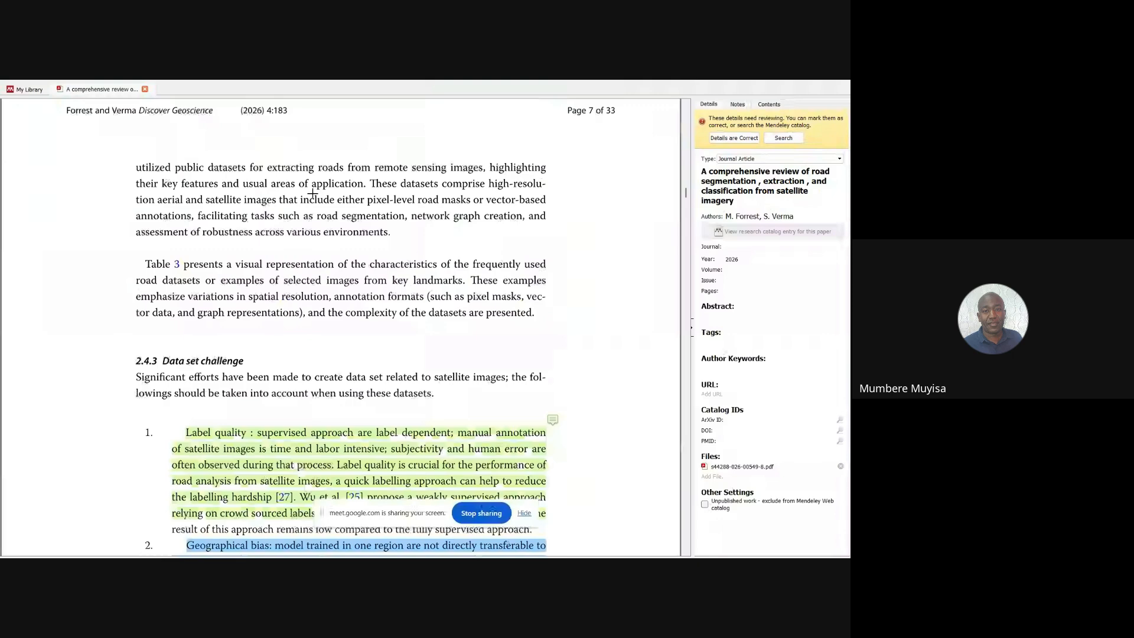
scroll(316, 193, up, 15)
scroll(412, 215, down, 8)
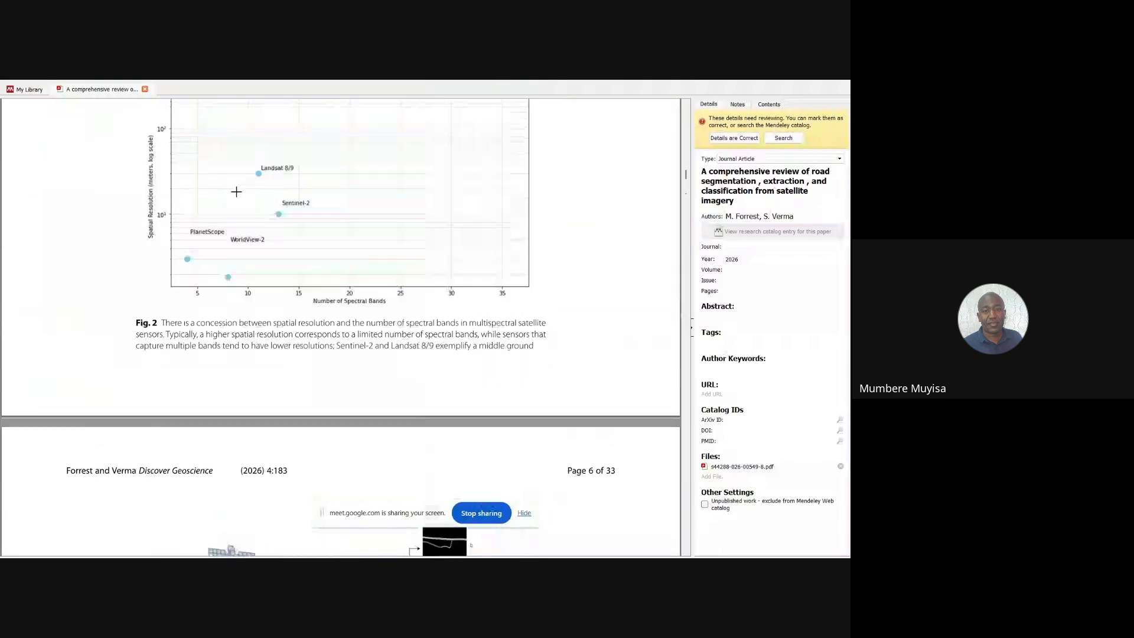
scroll(245, 194, up, 3)
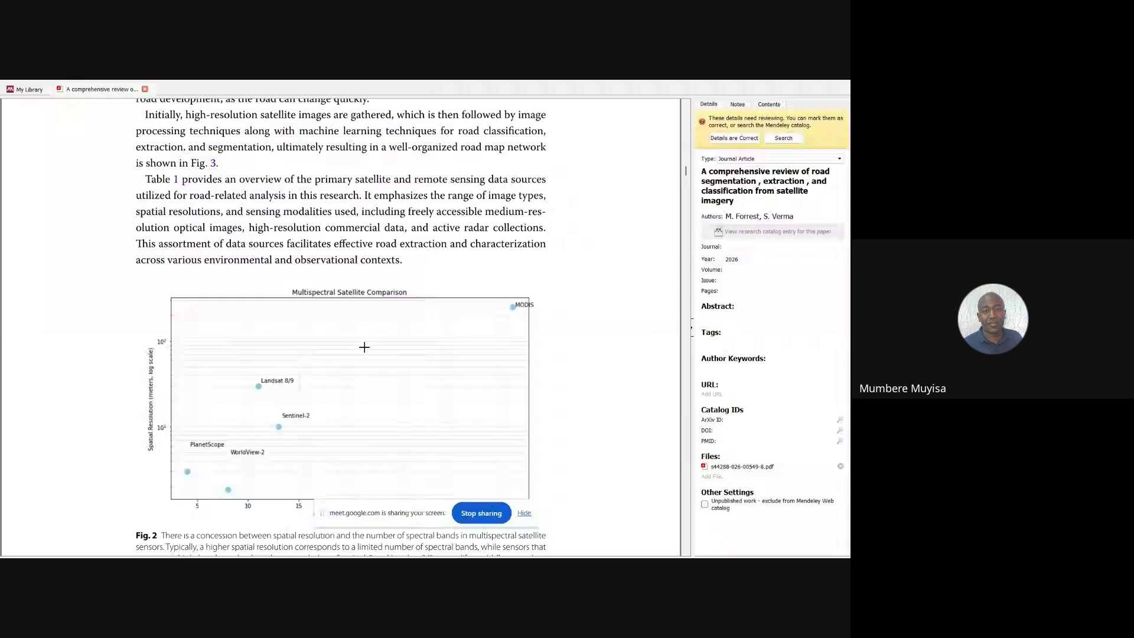
scroll(447, 263, up, 15)
scroll(447, 262, up, 5)
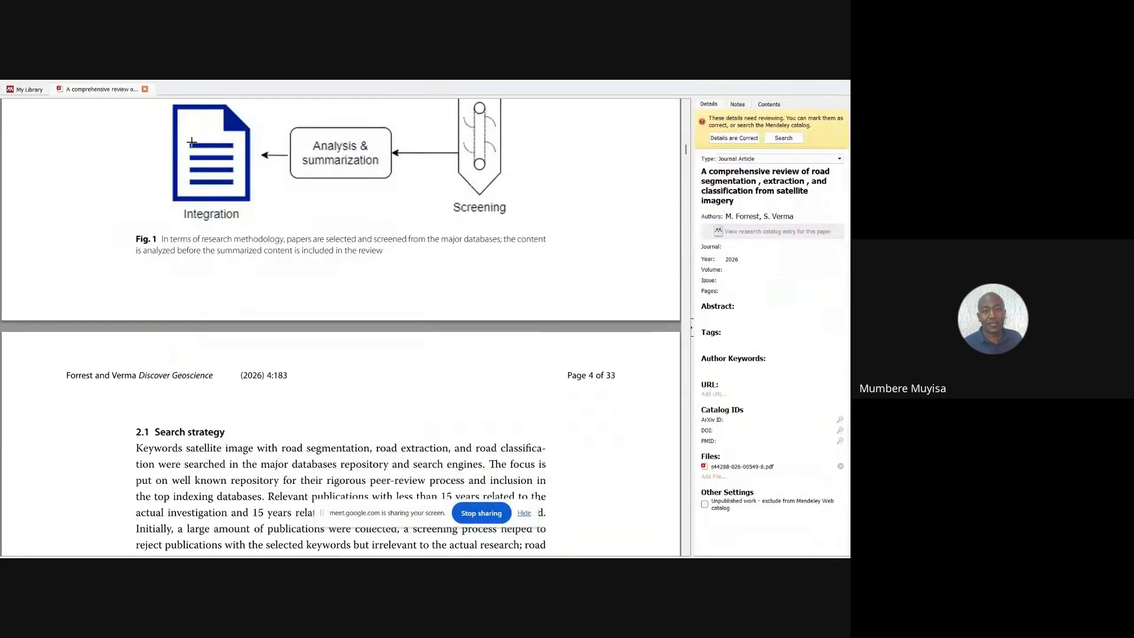
Exit fullscreen while staying on page 4 at the Fig. 1 methodology diagram
mouse_move(248, 85)
click(322, 90)
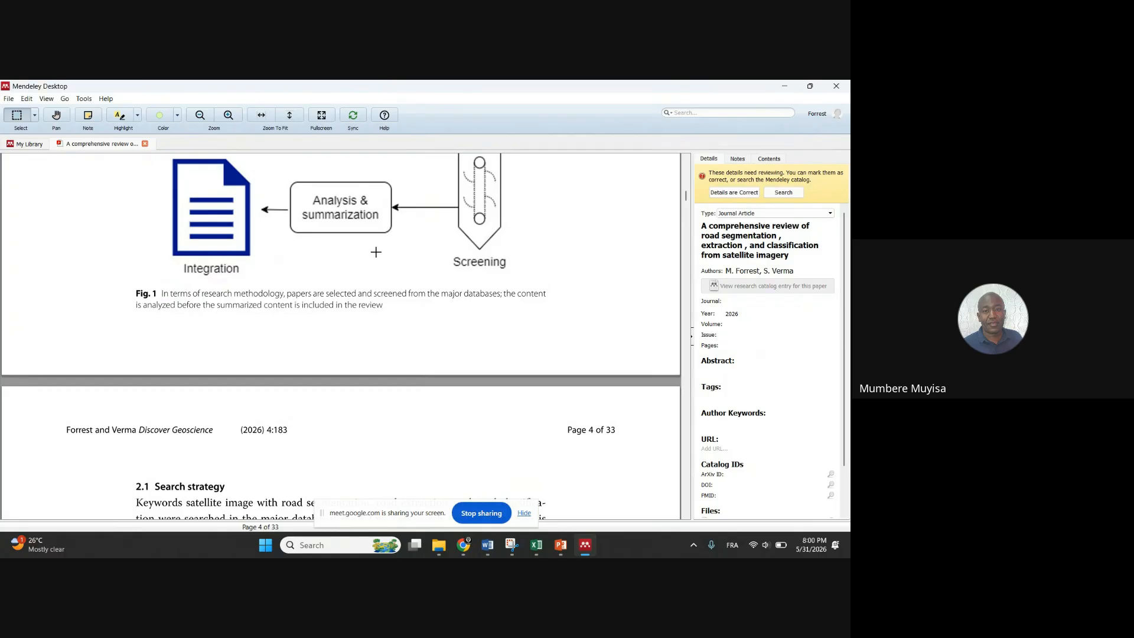
mouse_move(491, 550)
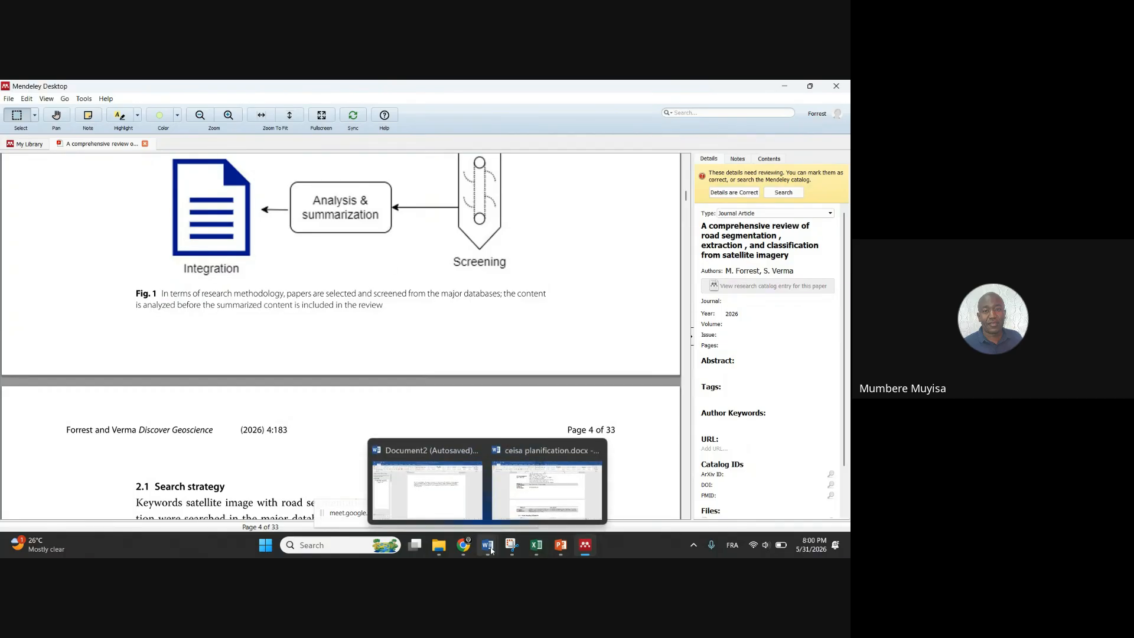
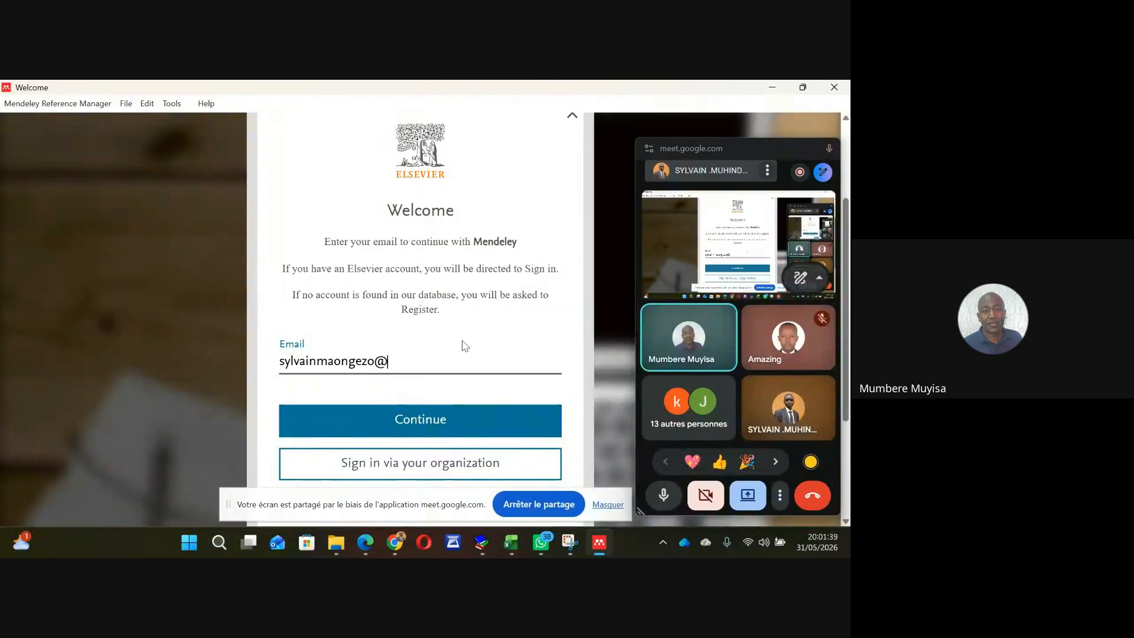
Complete the e-mail address in the Mendeley sign-in form and submit it
text(gmail.com)
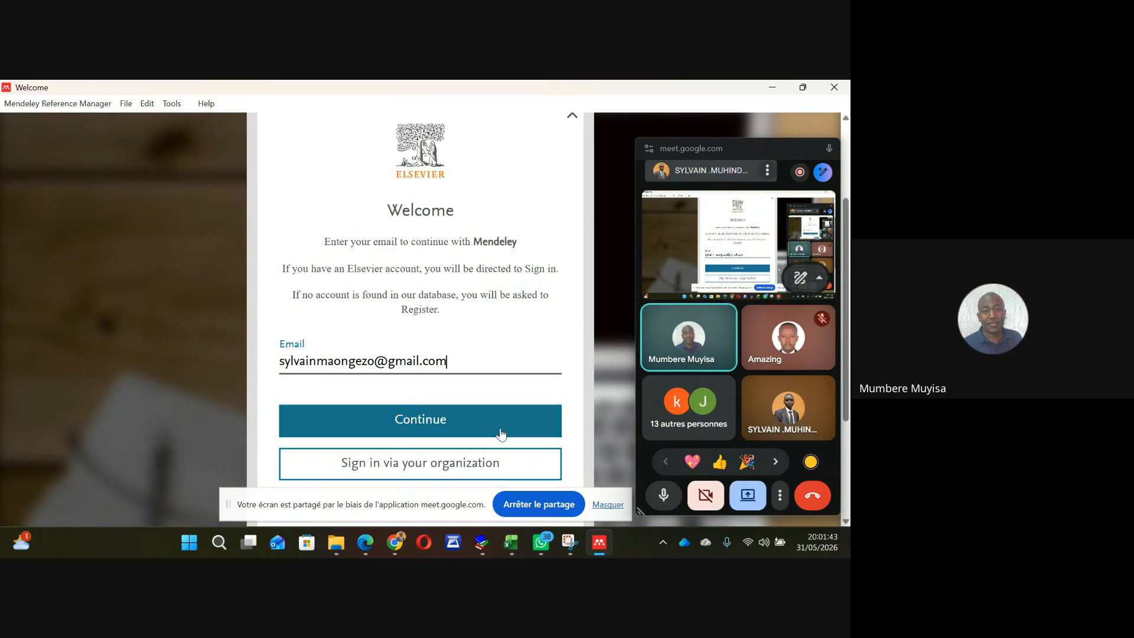
click(370, 412)
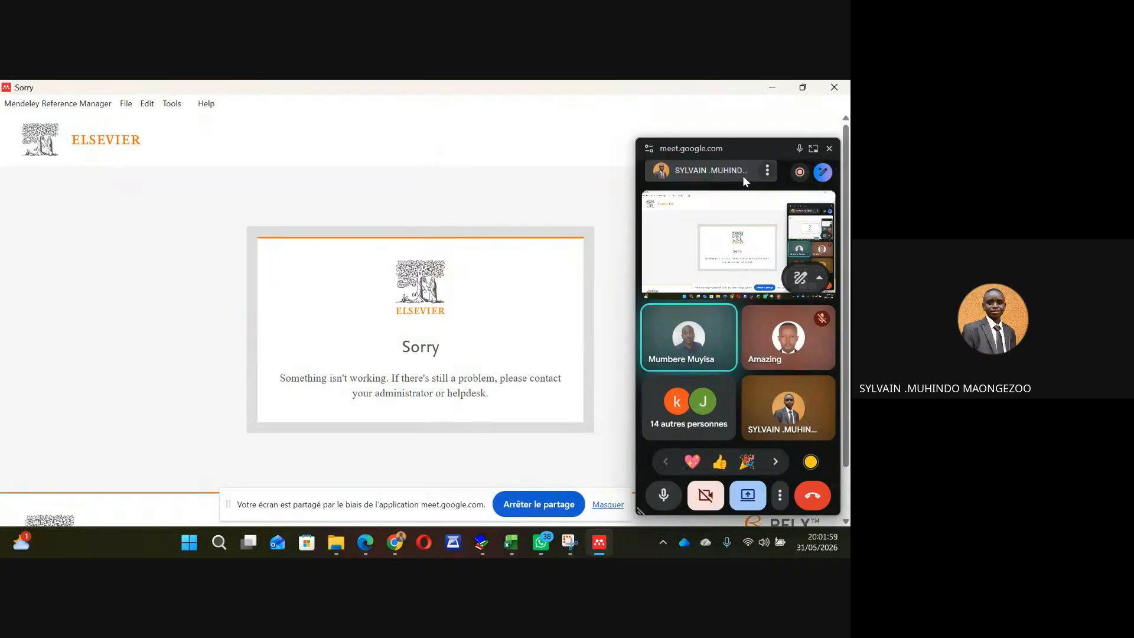
Move the floating video-call panel to the right screen edge and scroll the error page
click(689, 149)
drag(688, 148, 847, 179)
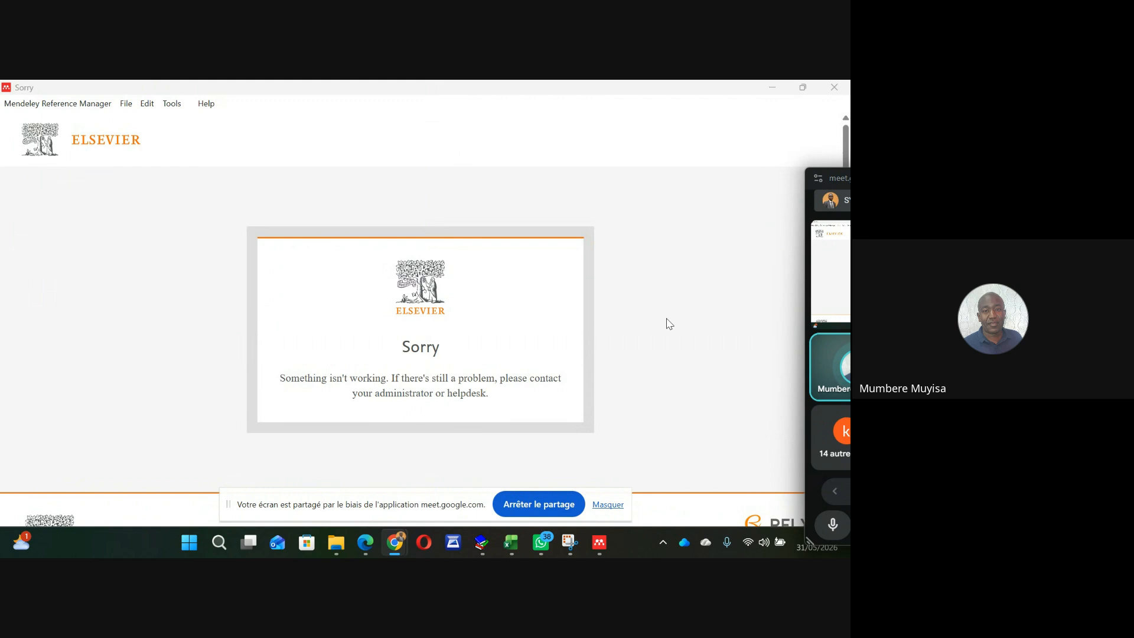
scroll(669, 323, down, 1)
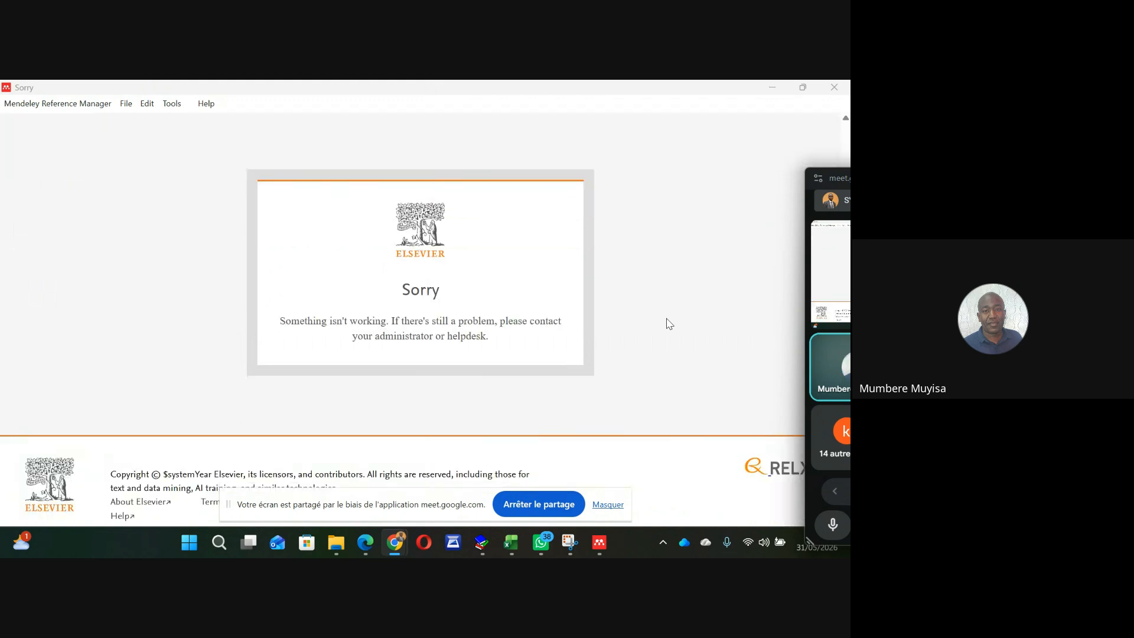
scroll(669, 324, up, 1)
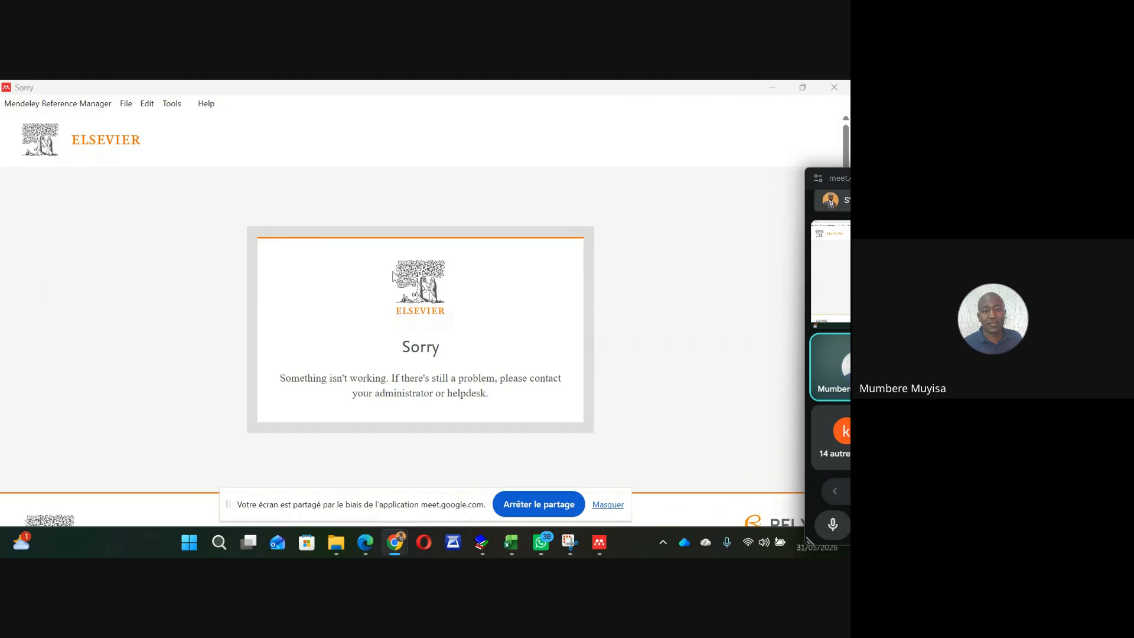
scroll(322, 279, down, 1)
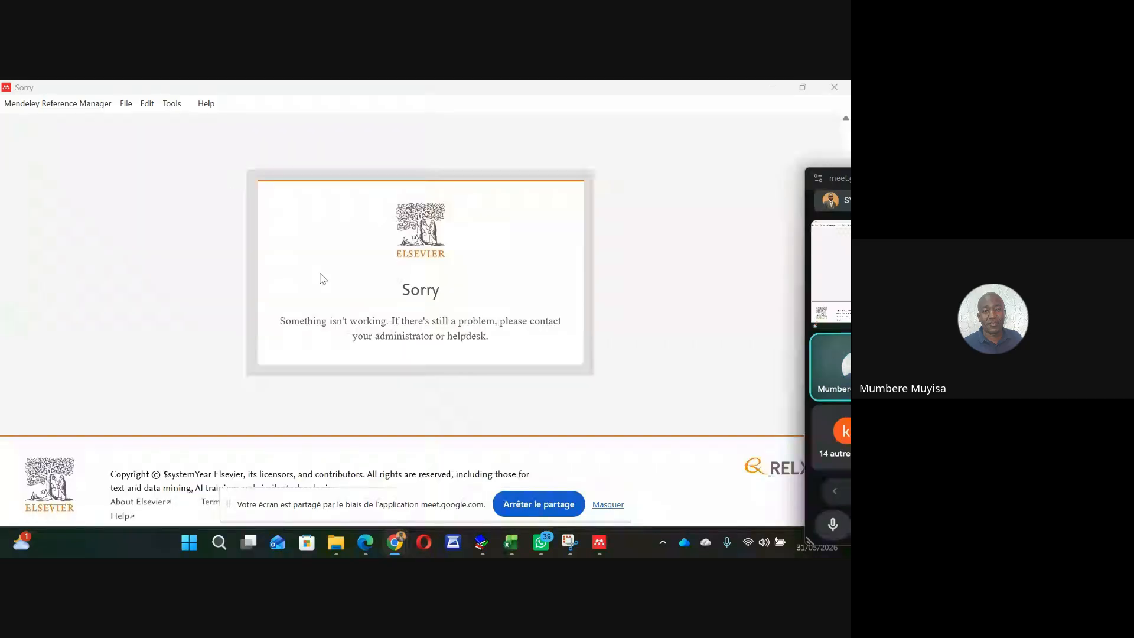
scroll(322, 279, up, 1)
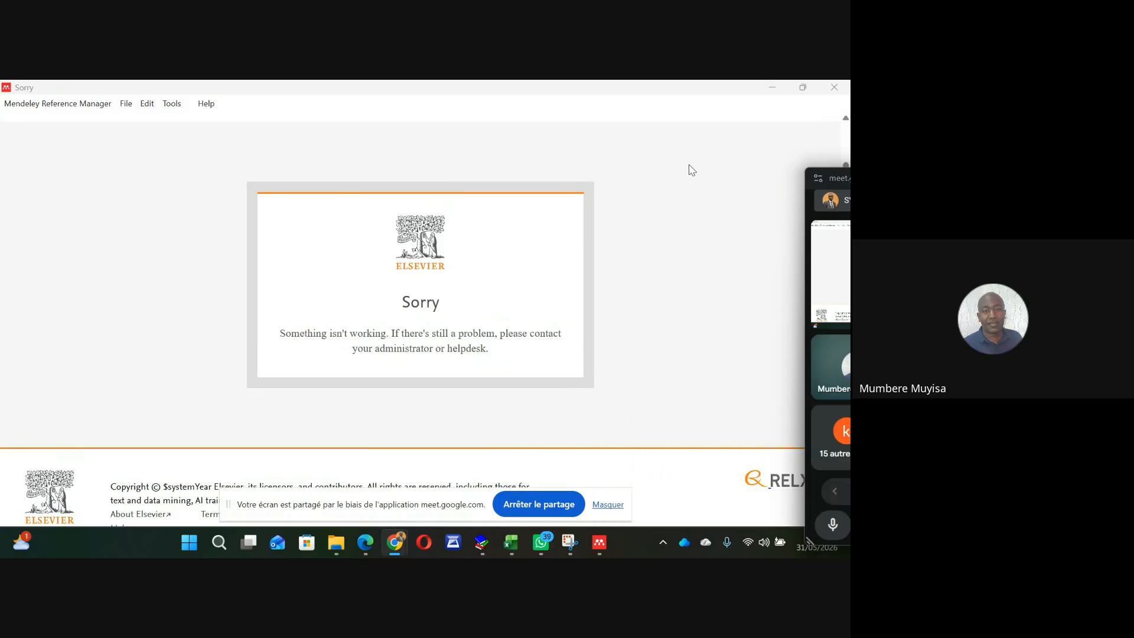
scroll(652, 301, up, 1)
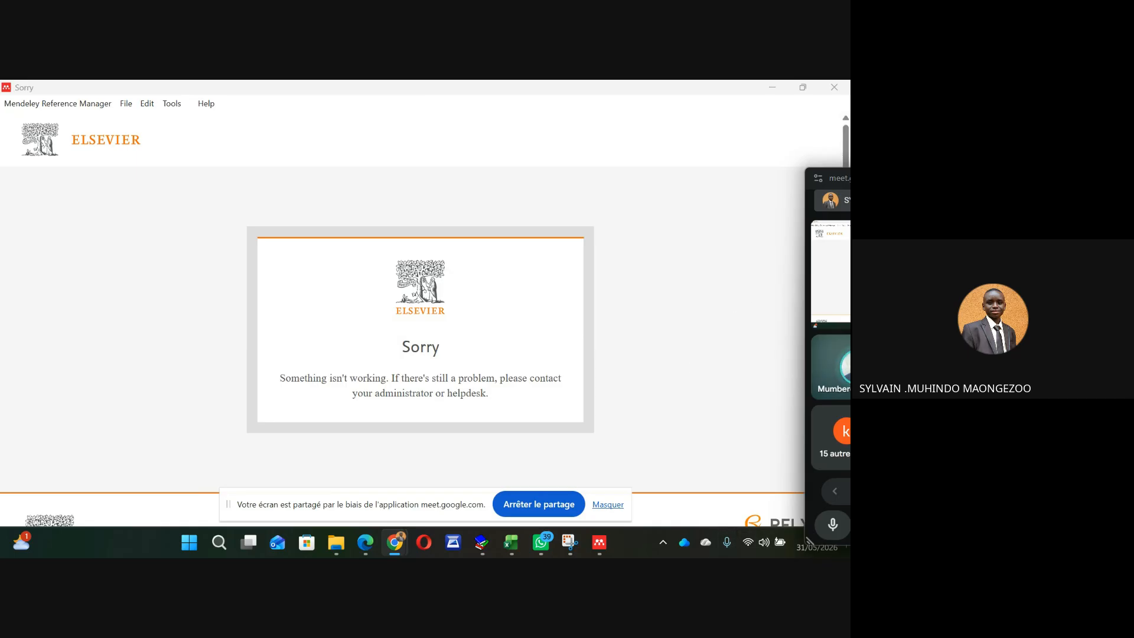
Close the errored Mendeley window and relaunch Mendeley Reference Manager from its desktop shortcut
click(847, 542)
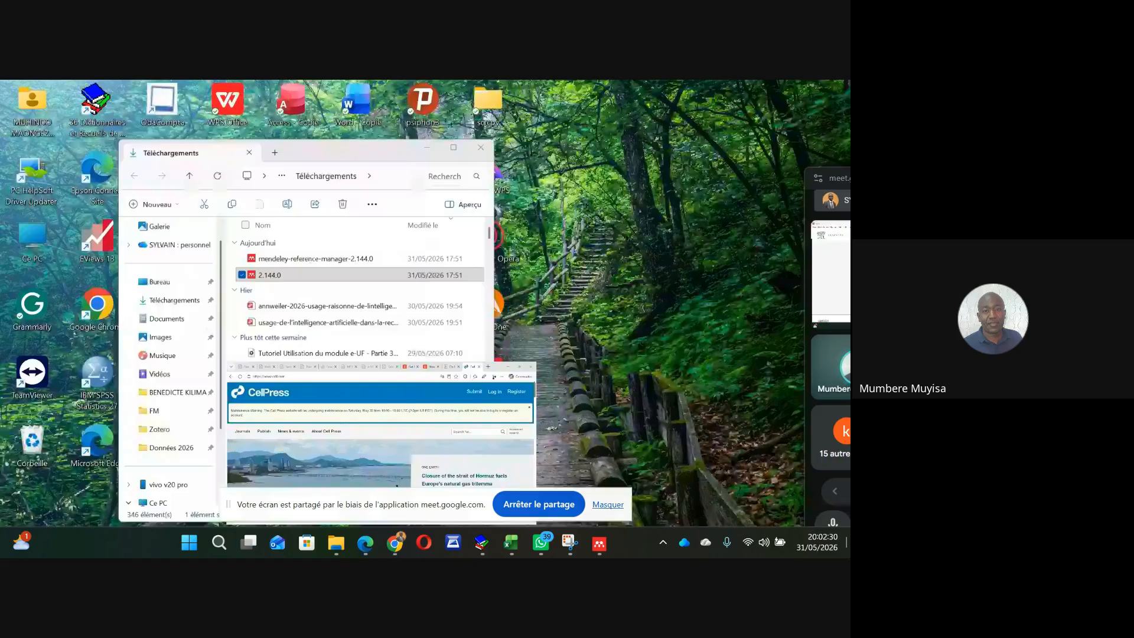
double_click(472, 379)
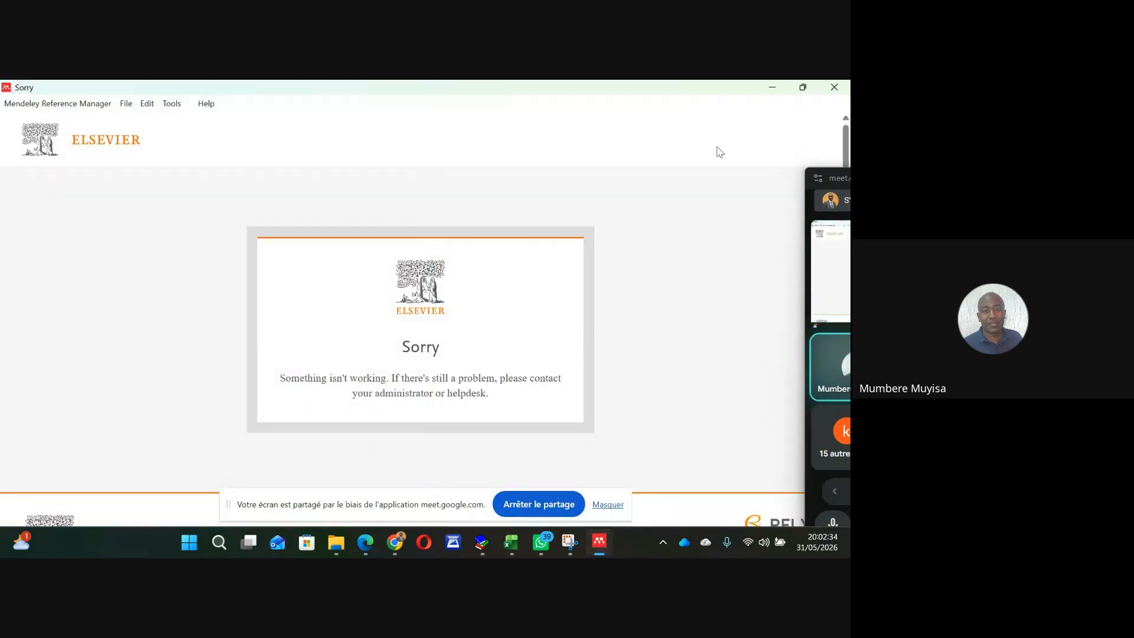
click(845, 86)
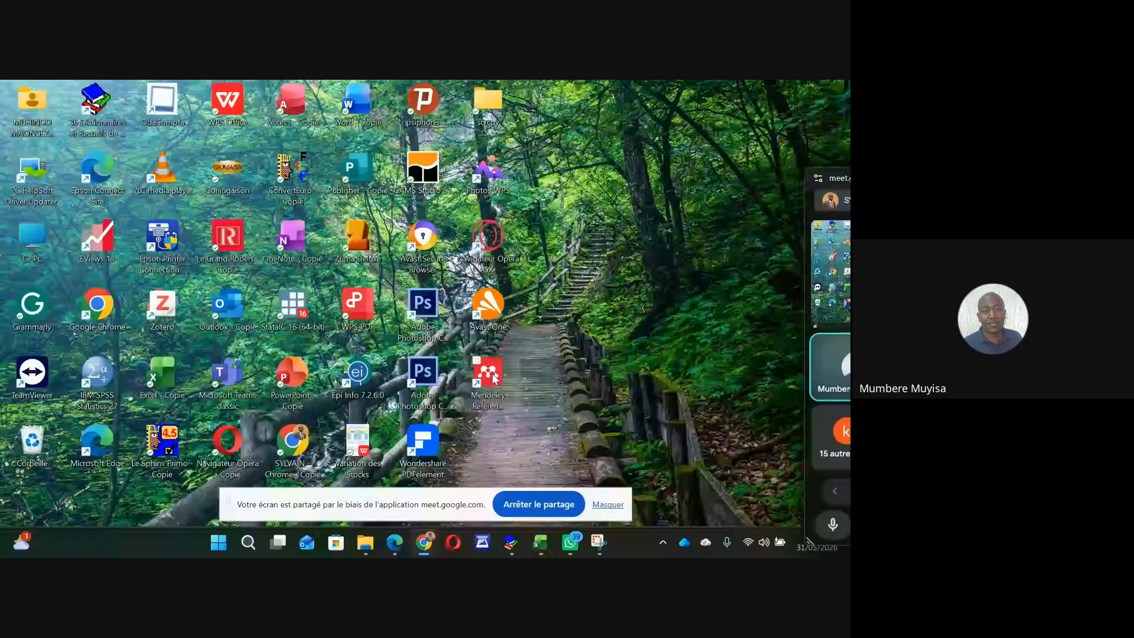
click(493, 379)
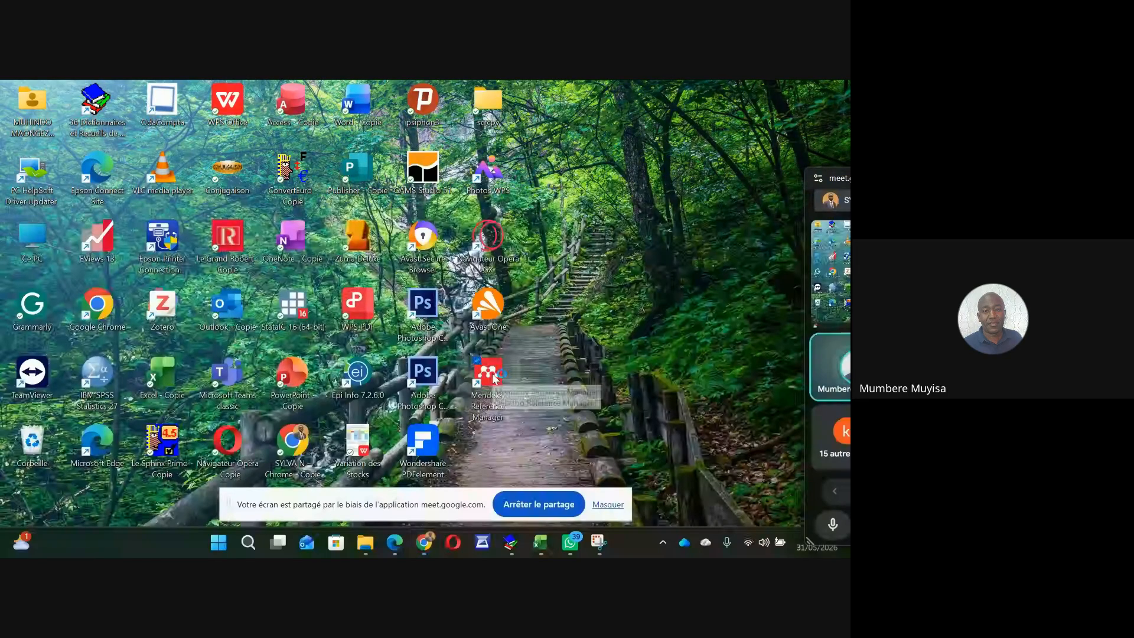
double_click(493, 377)
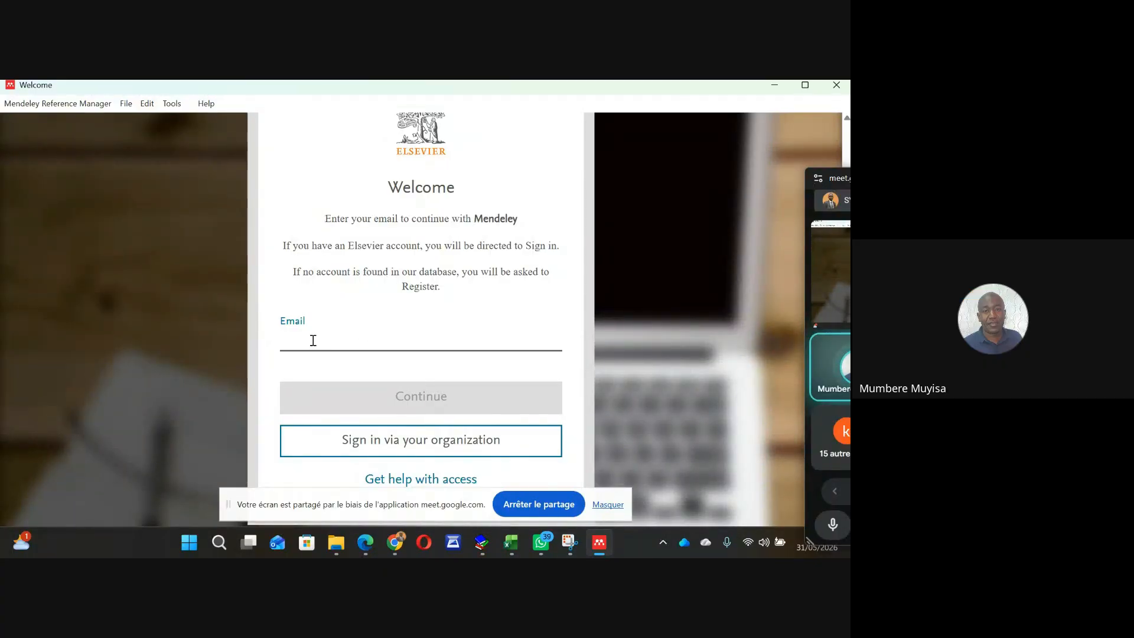
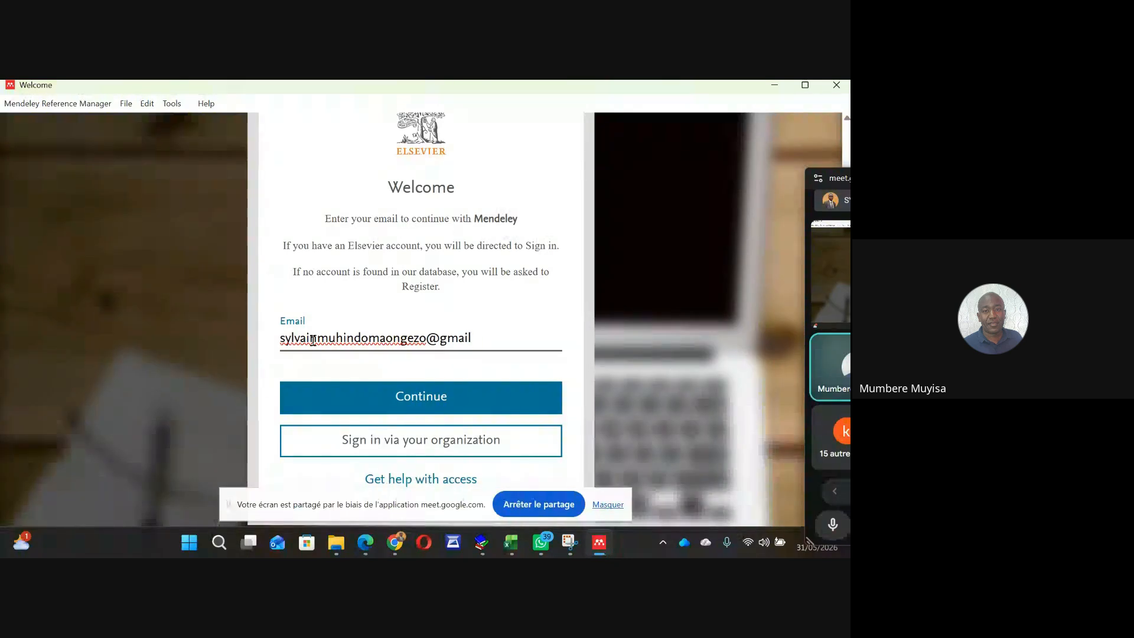
Enter the e-mail address, correcting its typos, and submit it to reach registration
click(411, 402)
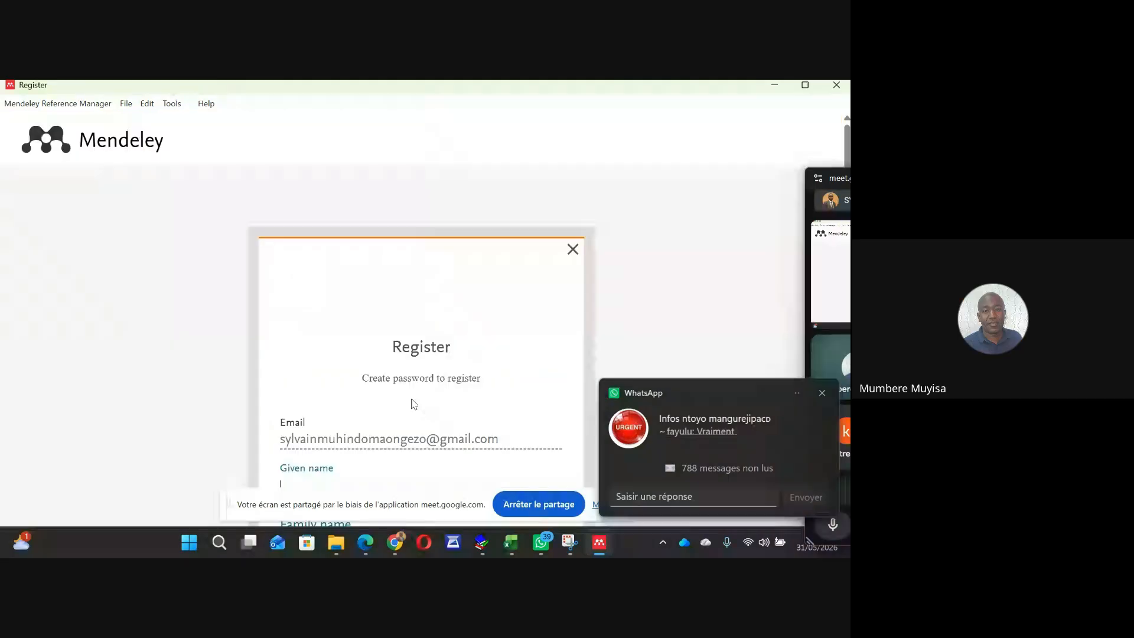
Scroll the Register page and stop sharing the screen in the Meet call
scroll(412, 401, down, 1)
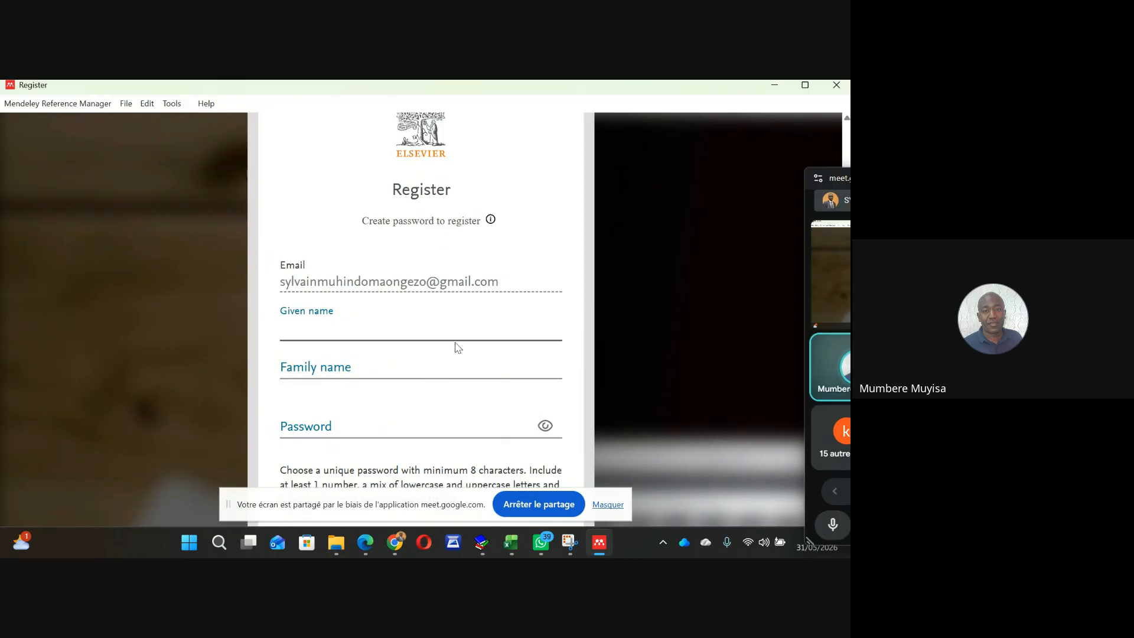
click(545, 501)
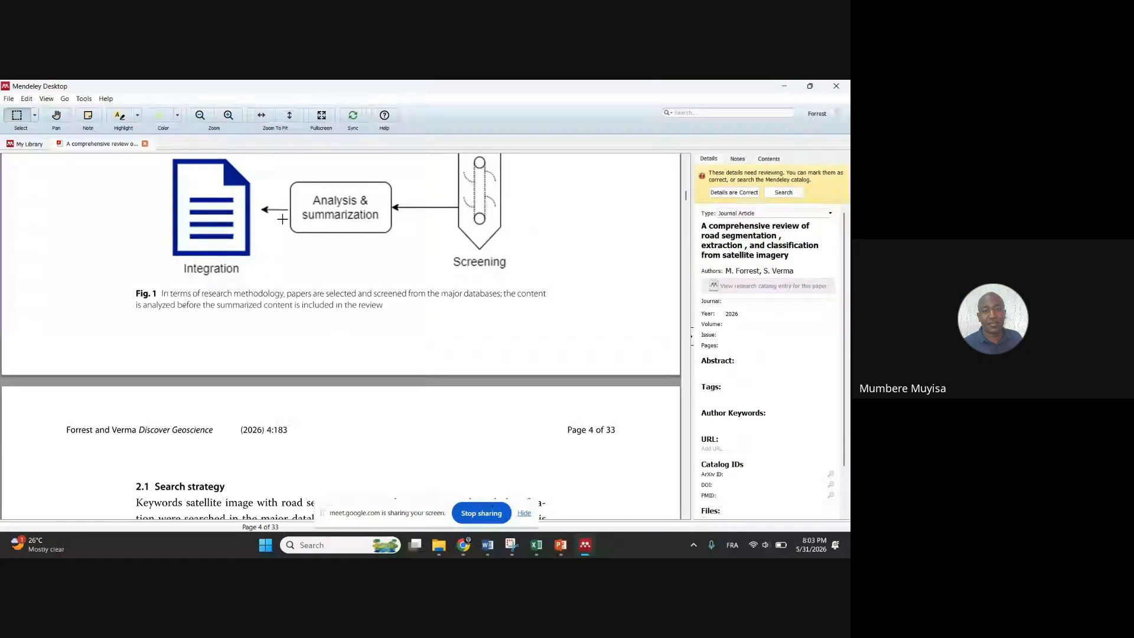
Return to My Library and view details of the Low Cost 3D Volume Road Roughness paper
scroll(349, 261, down, 1)
scroll(349, 260, down, 9)
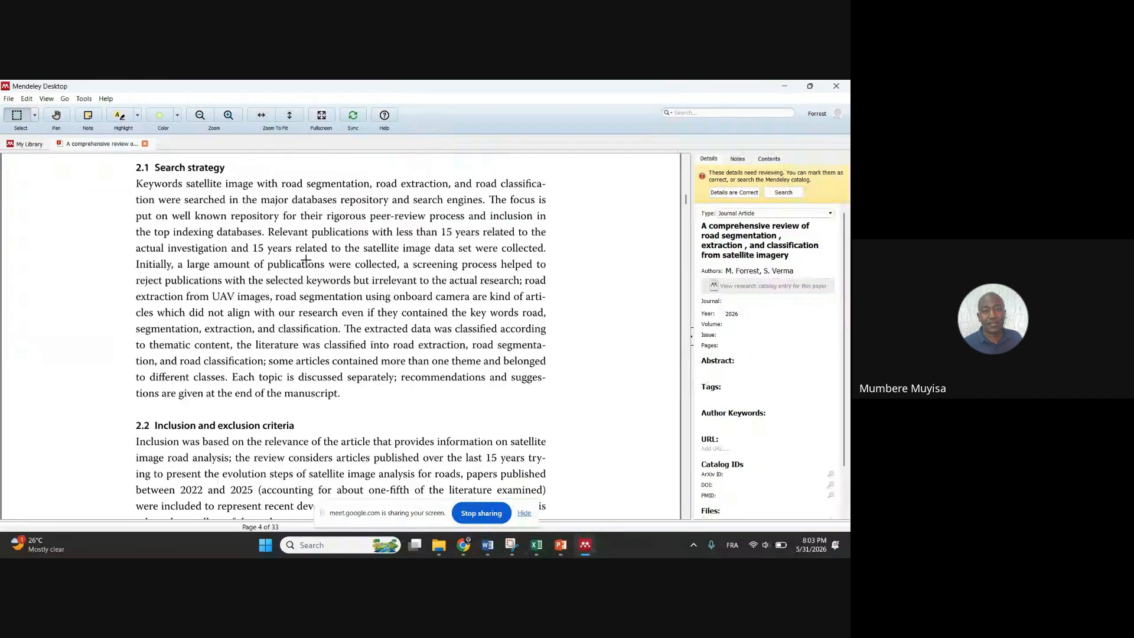
scroll(112, 187, up, 10)
click(25, 144)
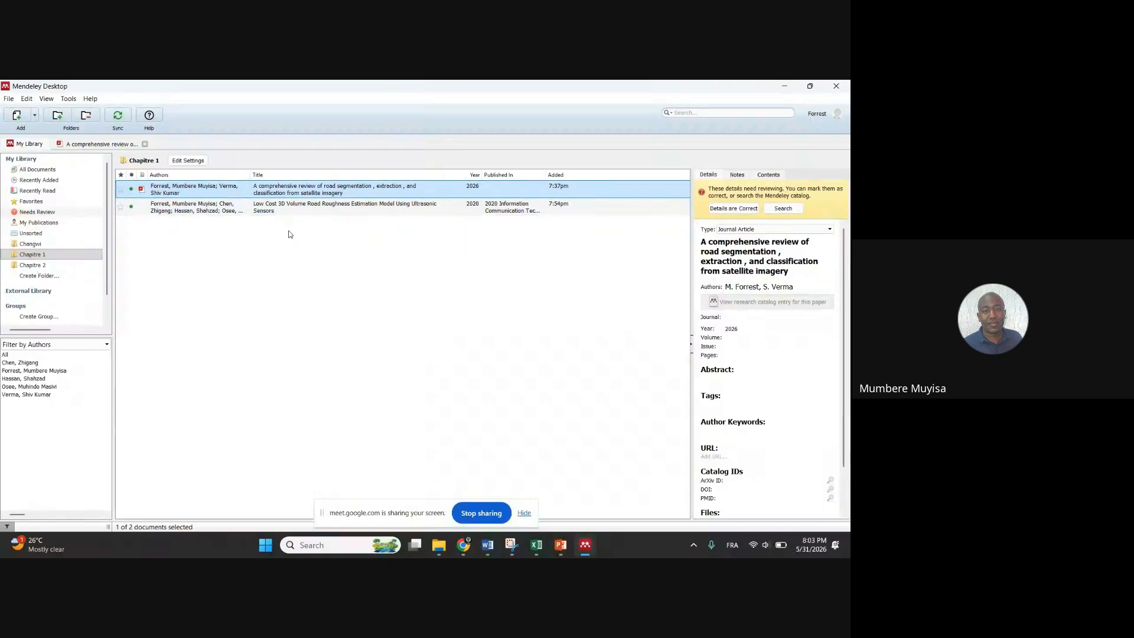
click(200, 211)
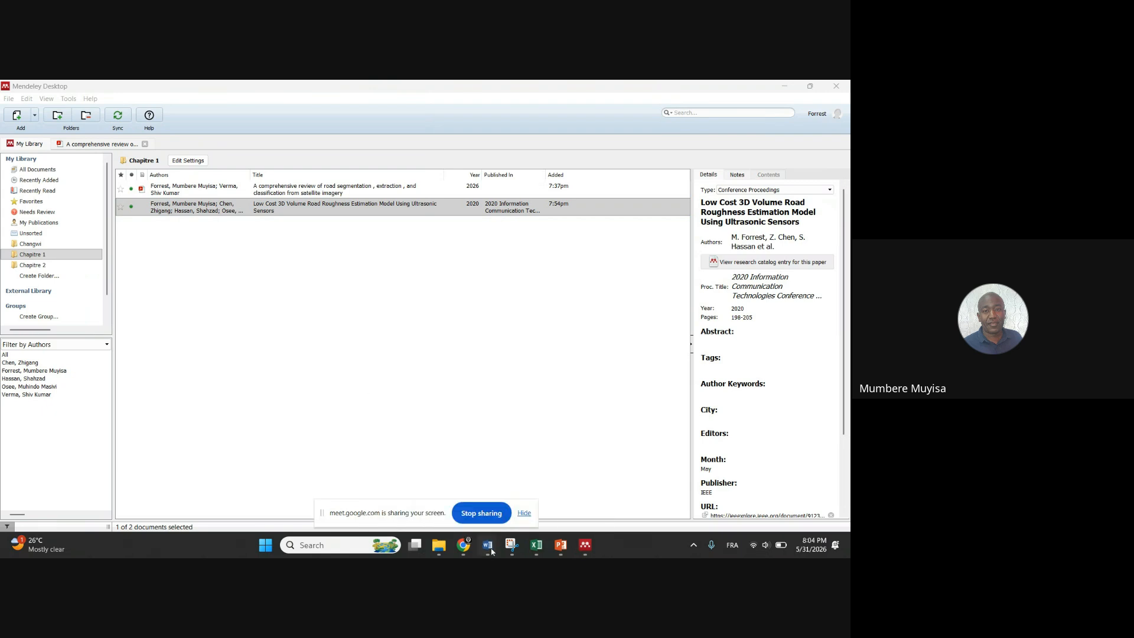
Delete the only paragraph in Word's Document2, then bring up the IEEE Xplore browser window
mouse_move(491, 551)
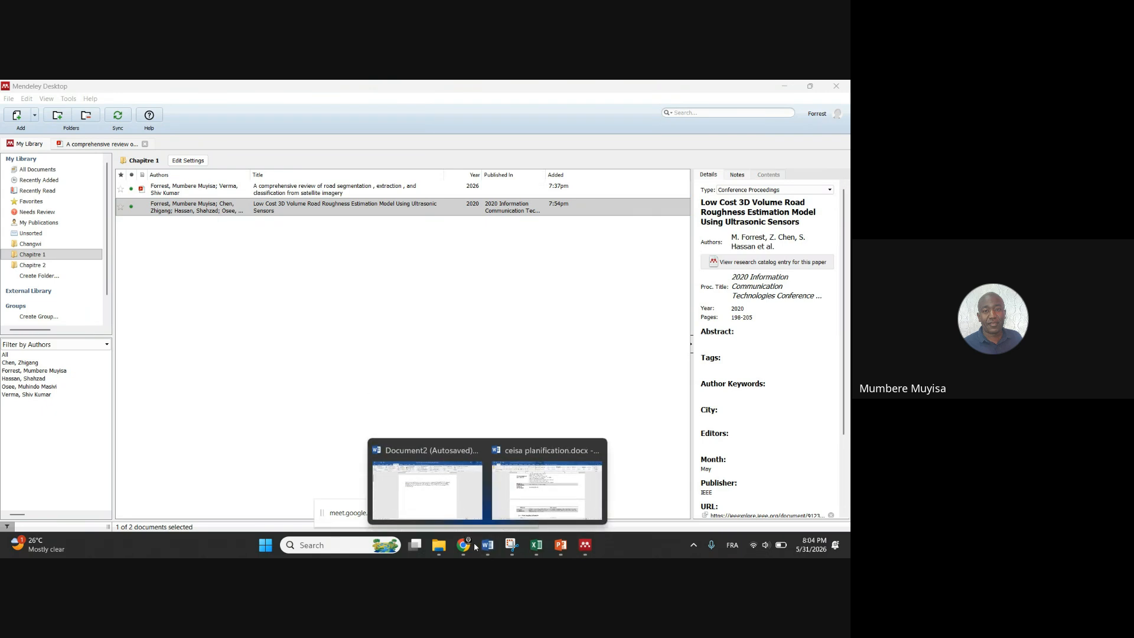
click(426, 488)
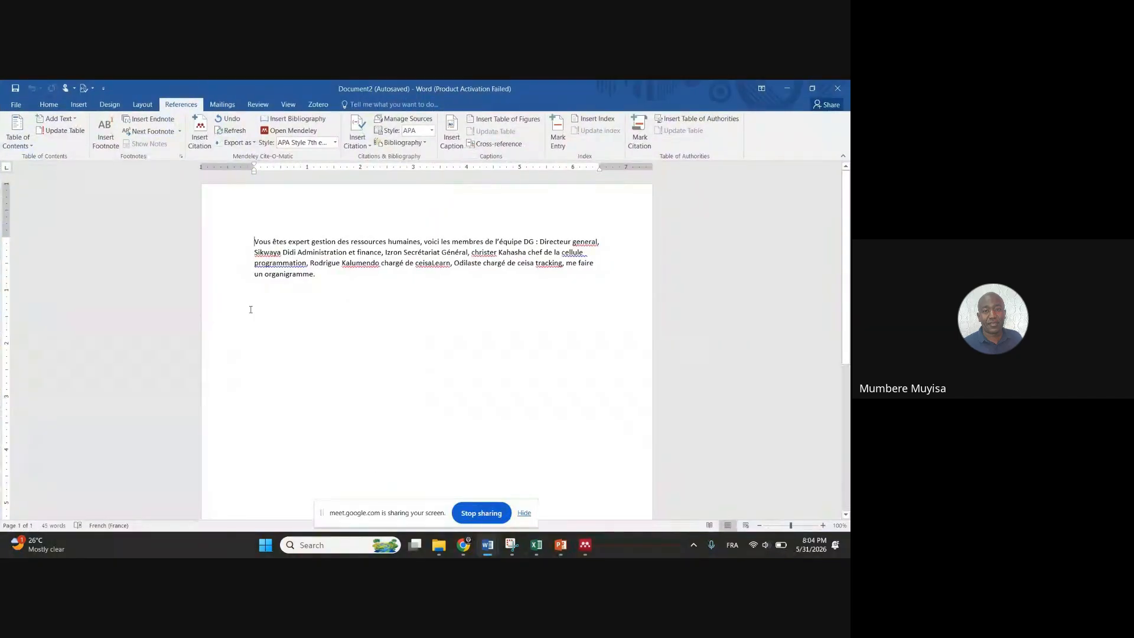
triple_click(323, 274)
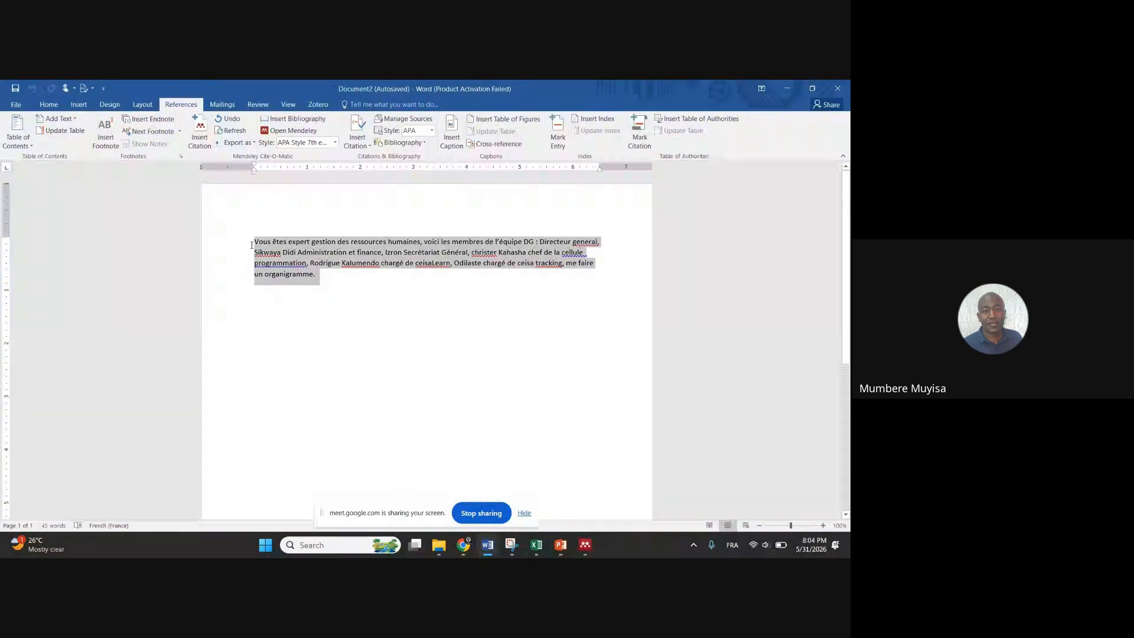
key(BackSpace)
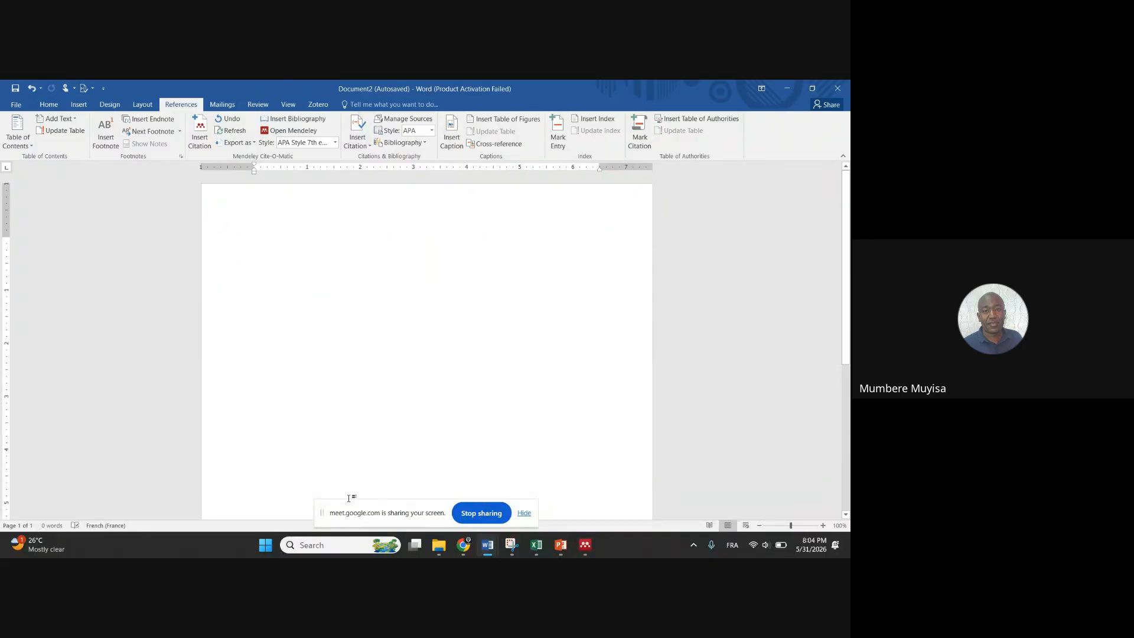
click(490, 548)
click(463, 545)
Switch to the Cours Mendeley ChatGPT chat and begin the prompt 'generer 3 paragraphe'
click(402, 489)
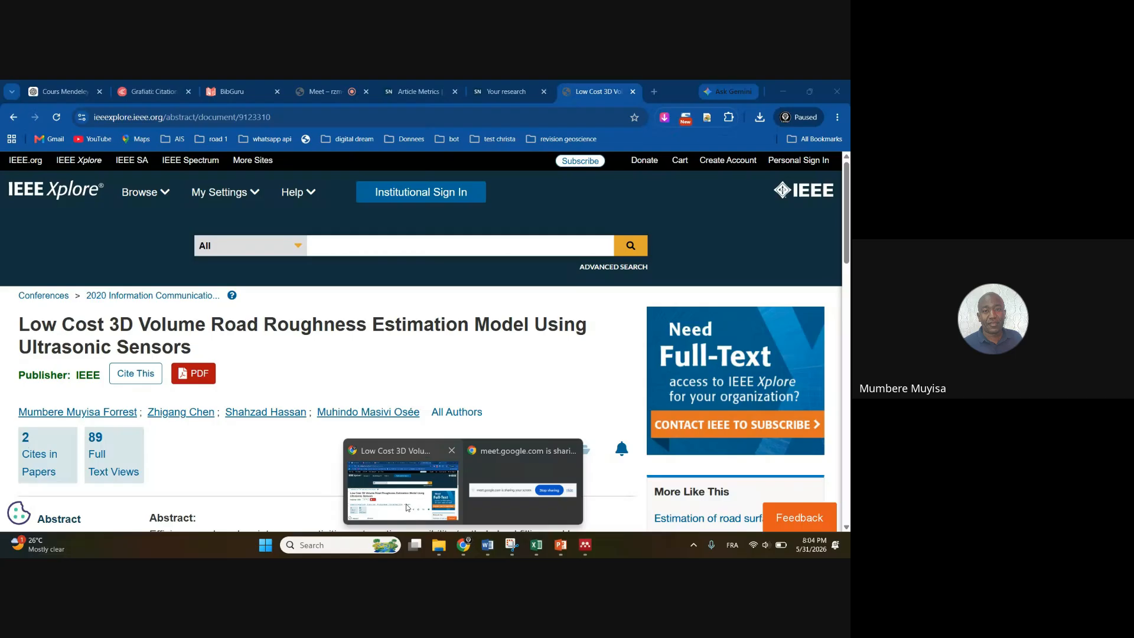
key(ctrl+1)
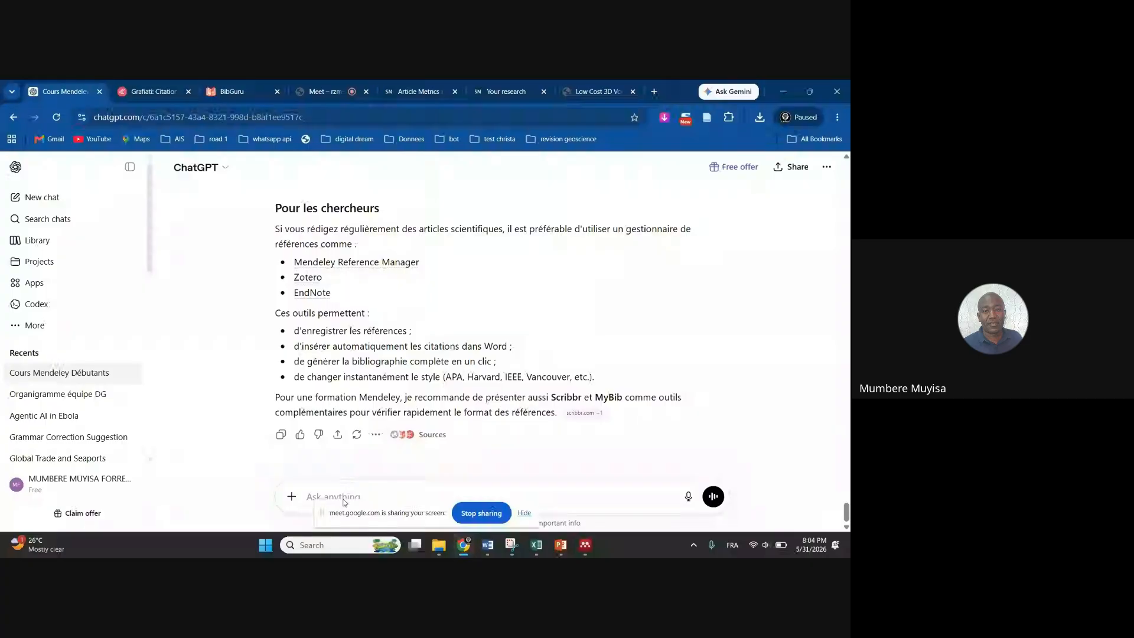
text(generer 3 paragraphe de texte sur la)
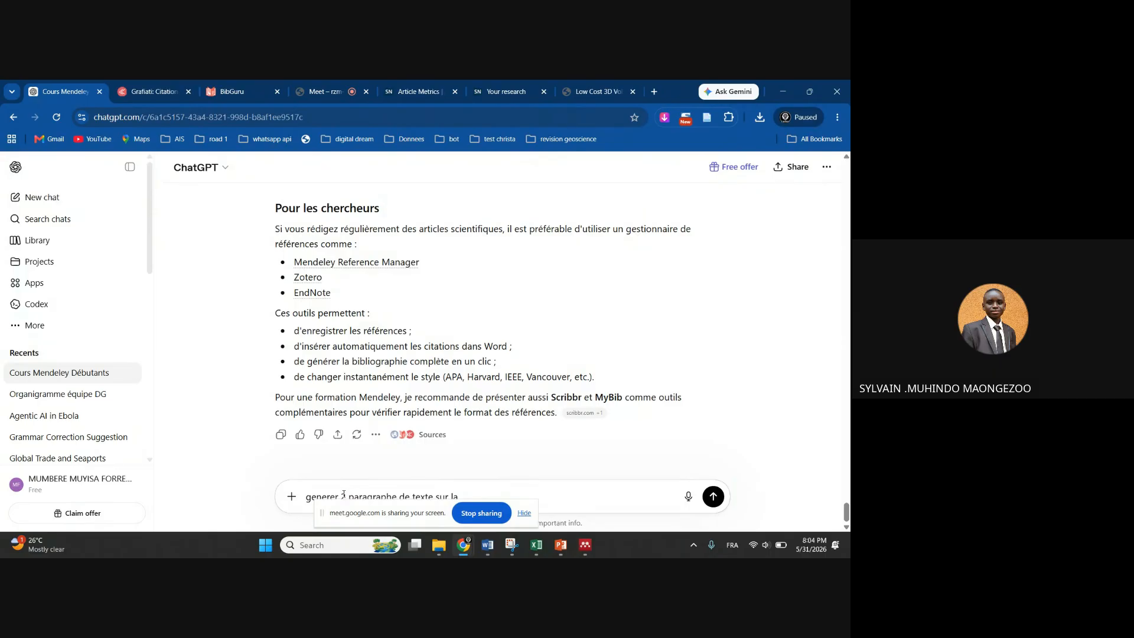
Finish the prompt on la formation des rivieres, send it, and copy ChatGPT's answer
text(mation des riviere)
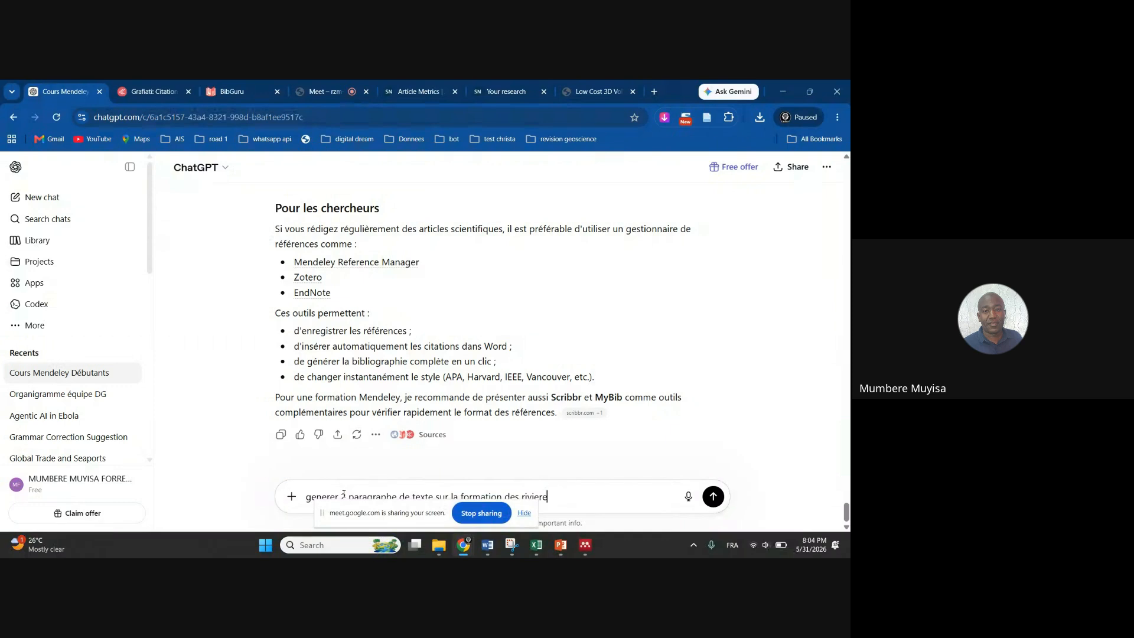
key(BackSpace)
key(BackSpace)
key(Return)
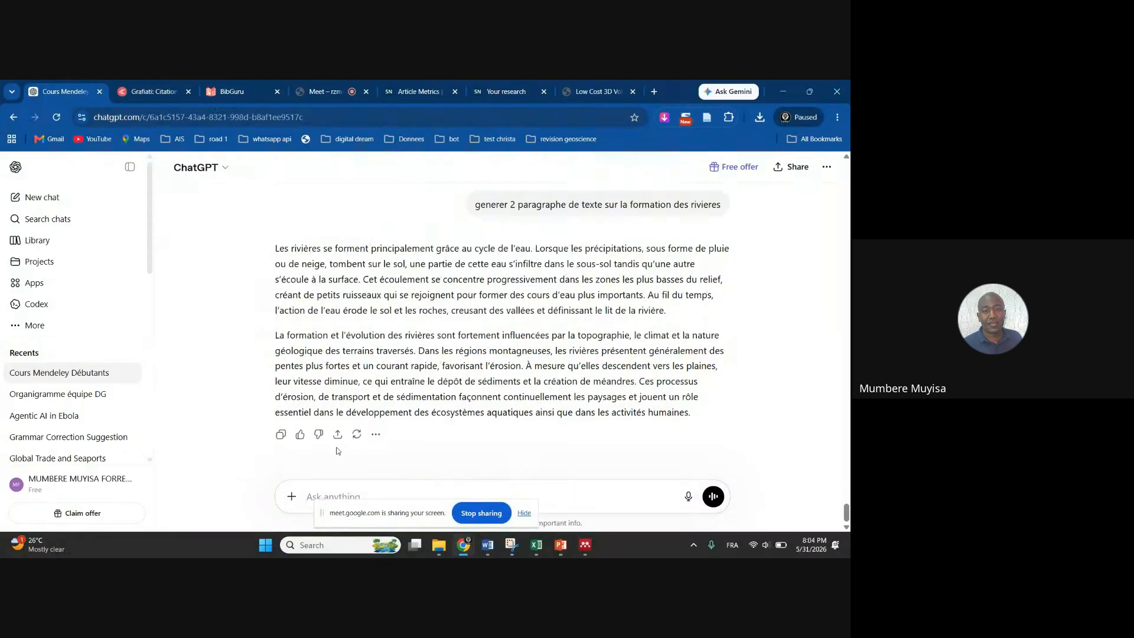
click(281, 434)
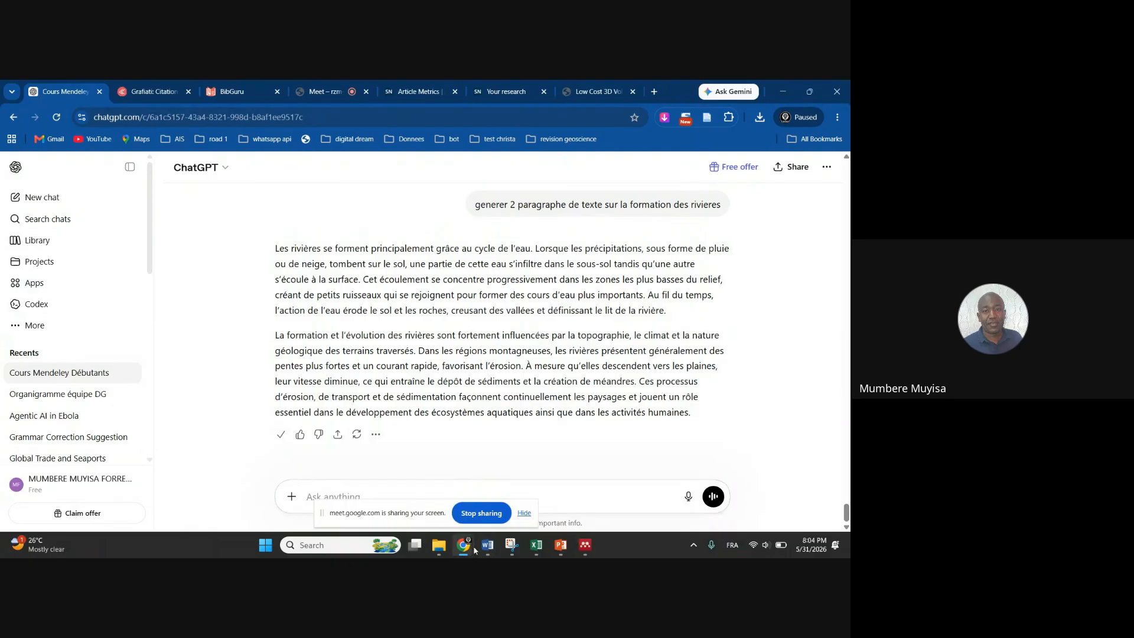
Paste the copied river-formation paragraphs into the empty Word document
mouse_move(488, 545)
click(437, 495)
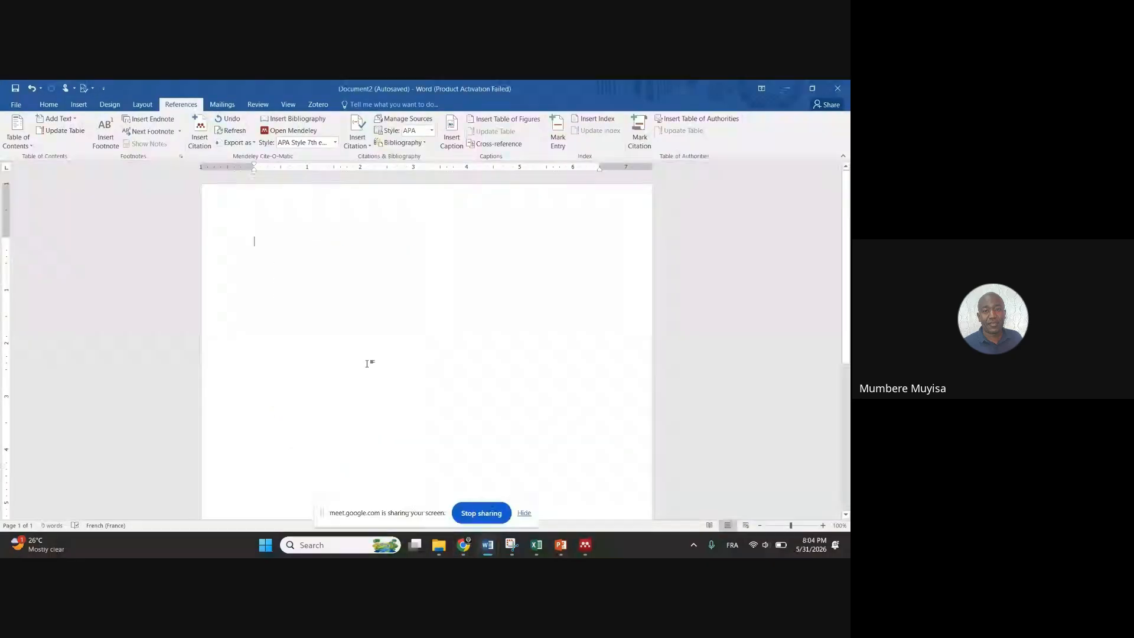
key(ctrl+v)
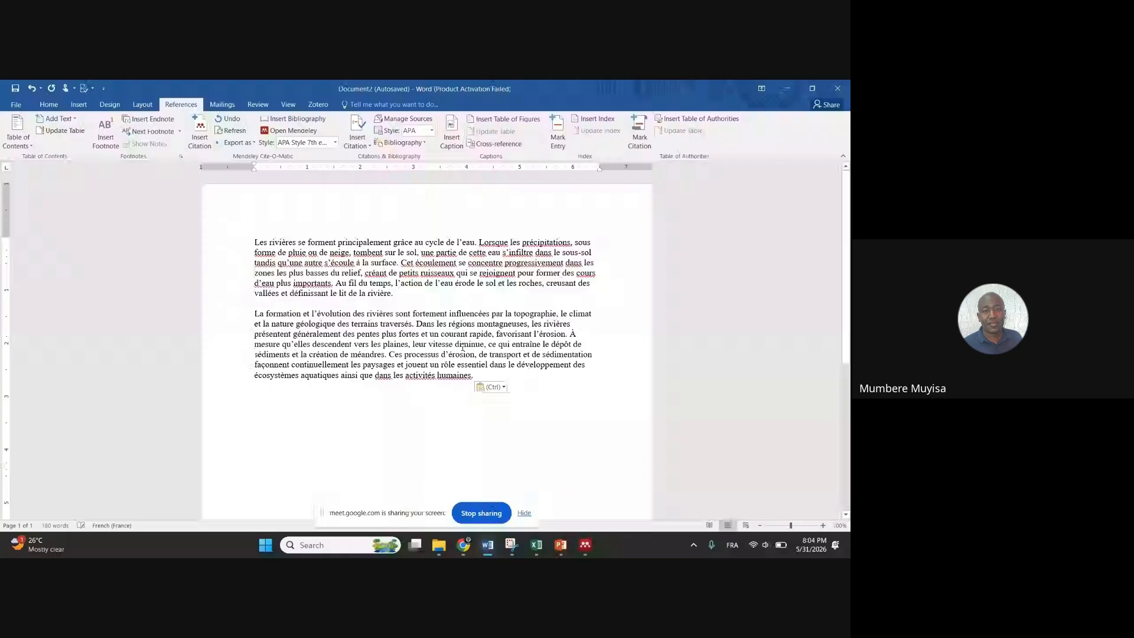
Justify both paragraphs and set them in Bookman Old Style at size 14
drag(469, 391, 256, 232)
key(ctrl+j)
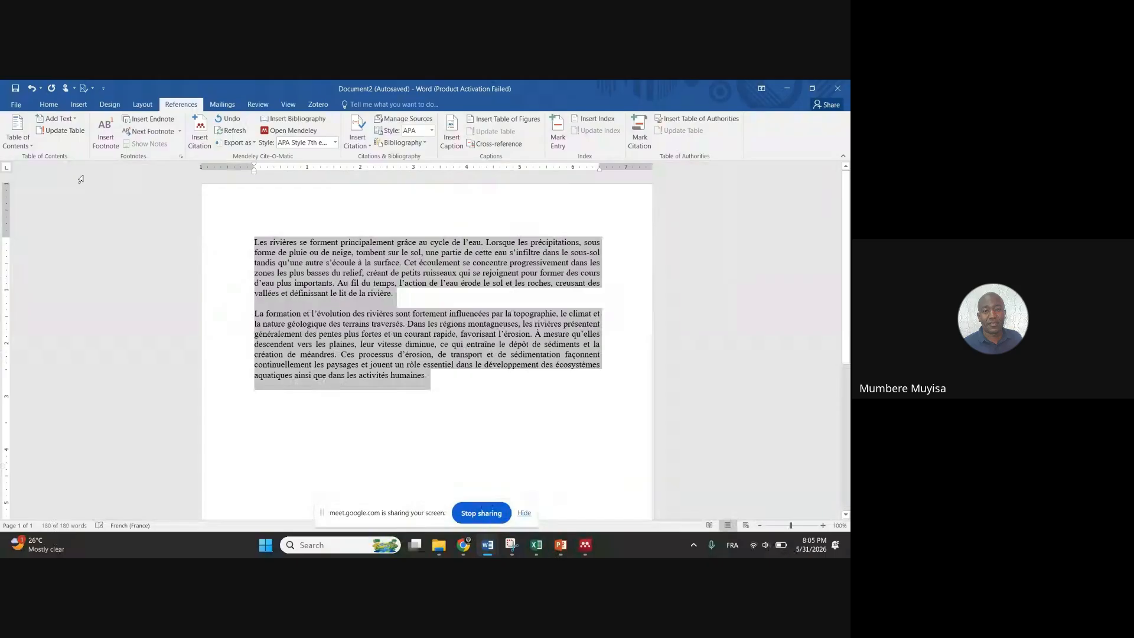
click(52, 105)
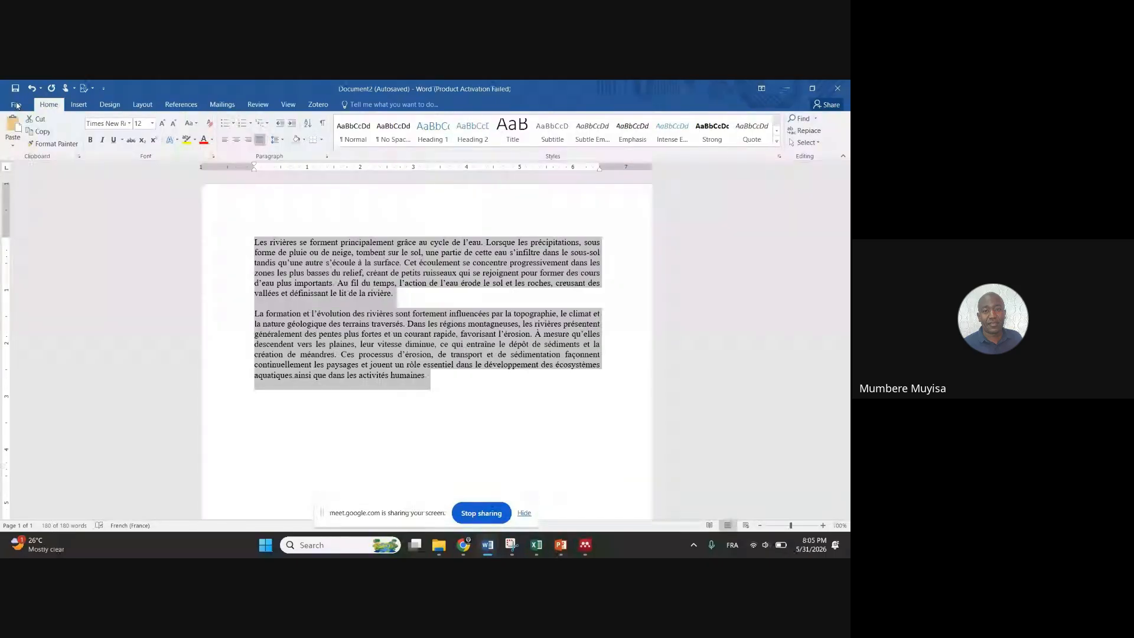
click(20, 104)
click(20, 103)
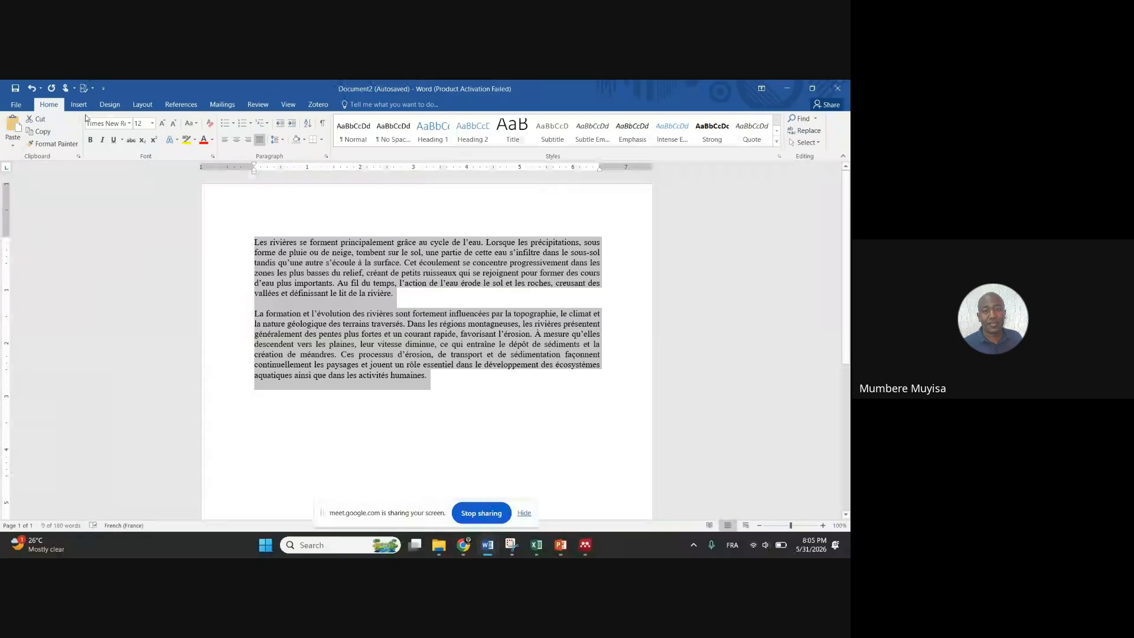
click(129, 124)
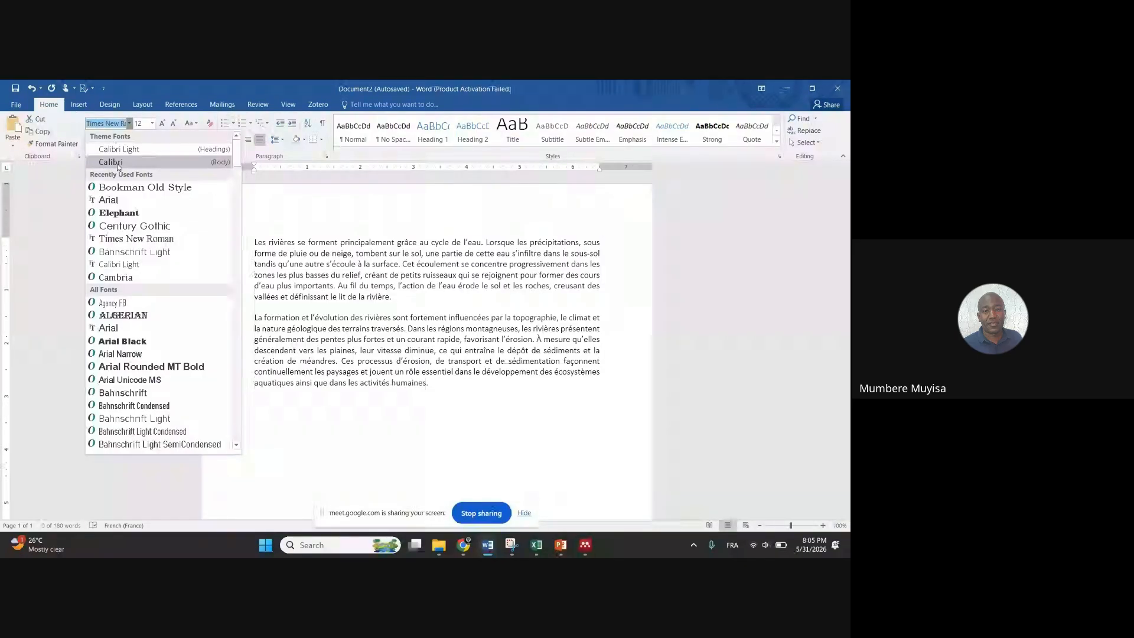
click(119, 185)
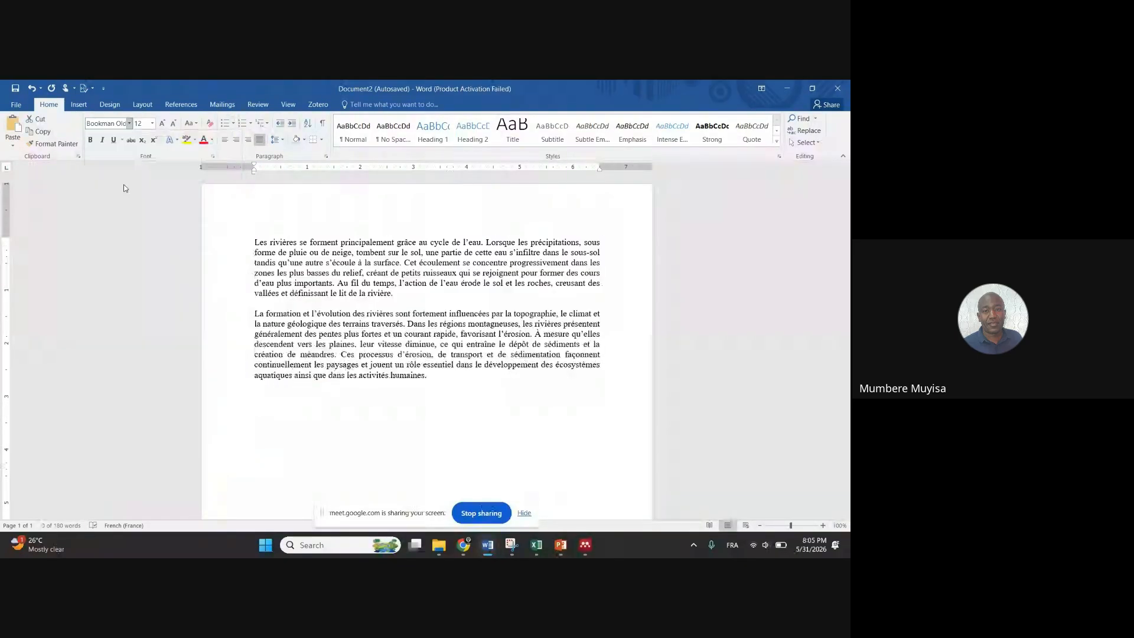
click(161, 124)
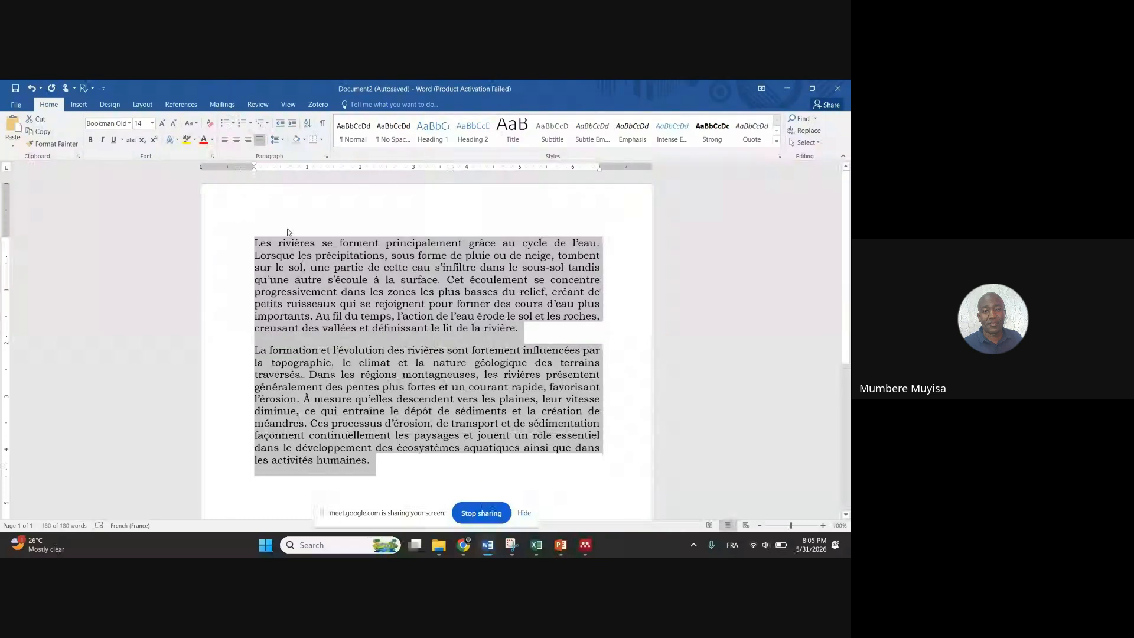
click(384, 327)
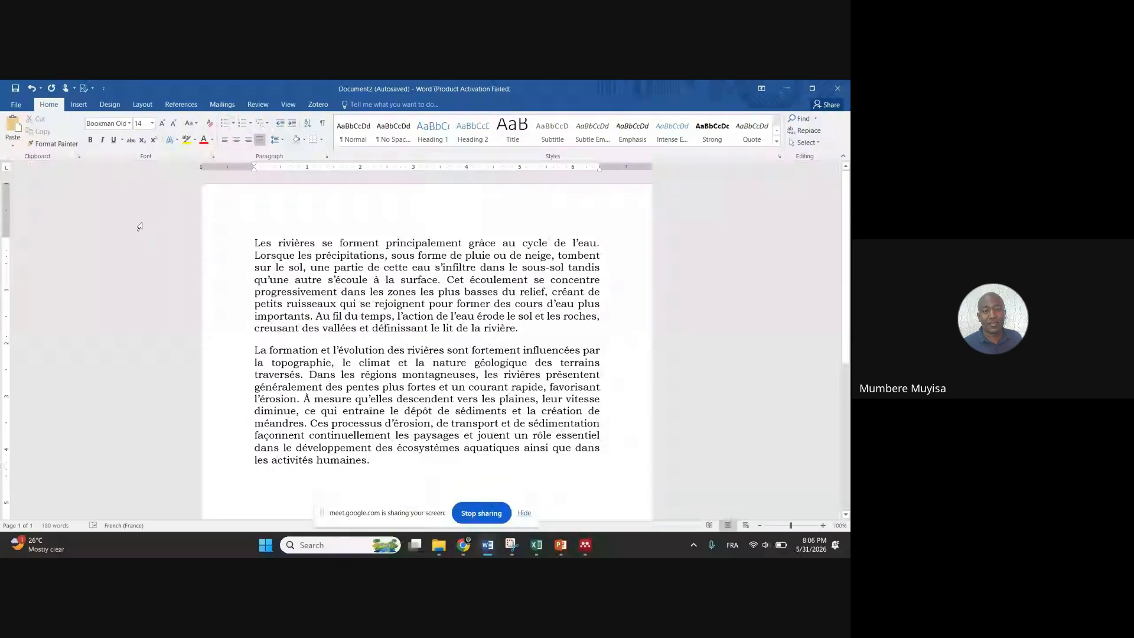
Insert the APA citation (Forrest & Verma, 2026) after 'à la surface', found by searching 'forr' in My Library
click(222, 105)
click(177, 106)
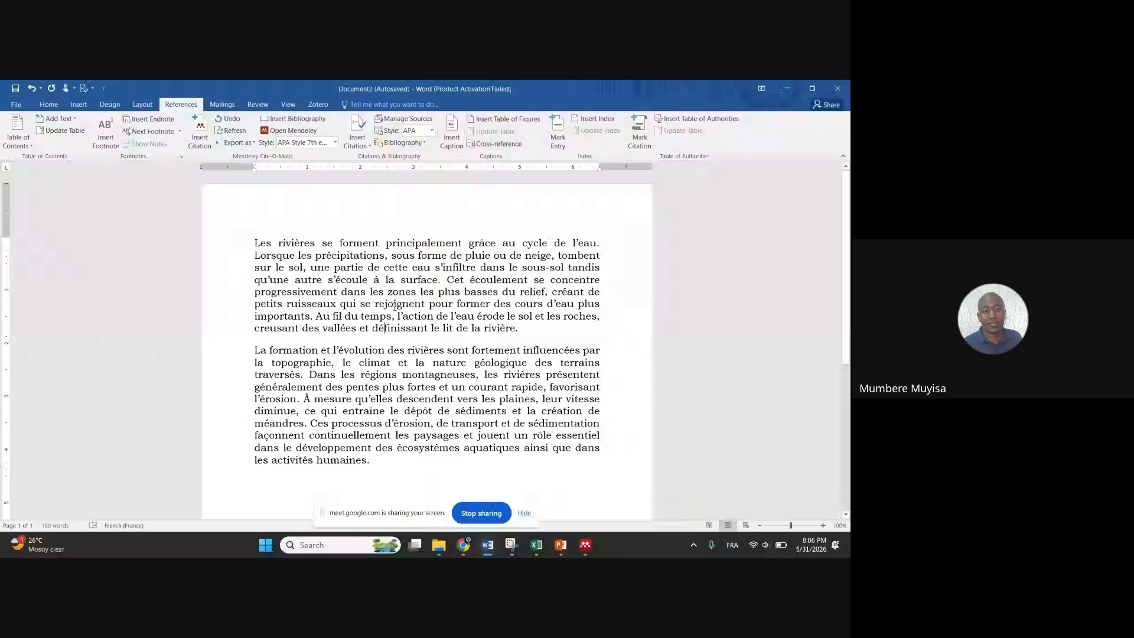
click(440, 280)
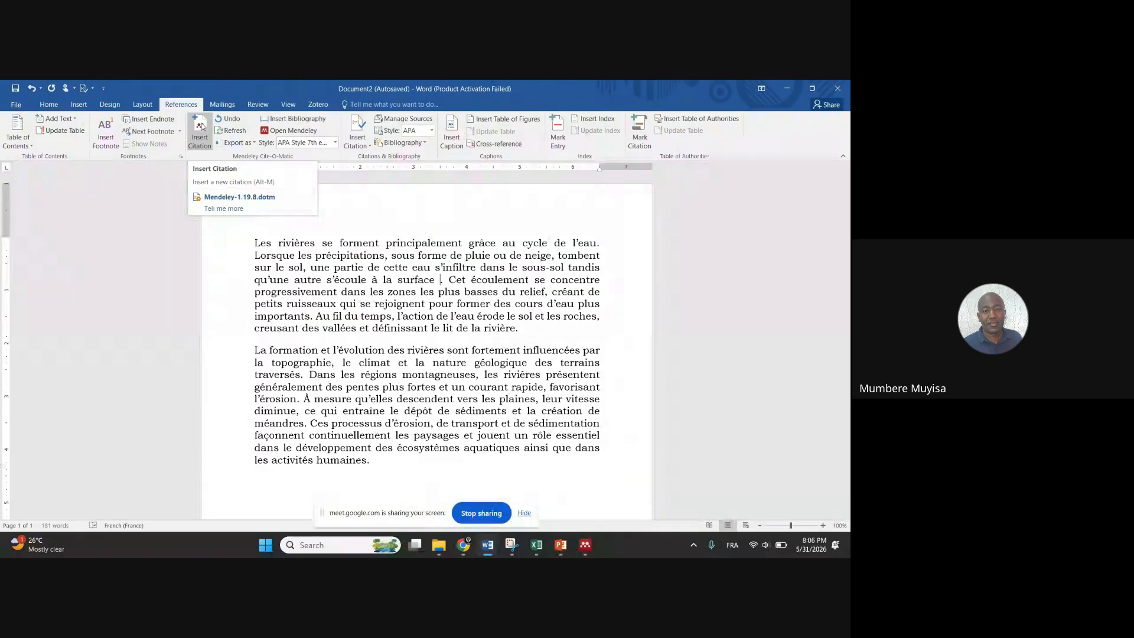
click(201, 126)
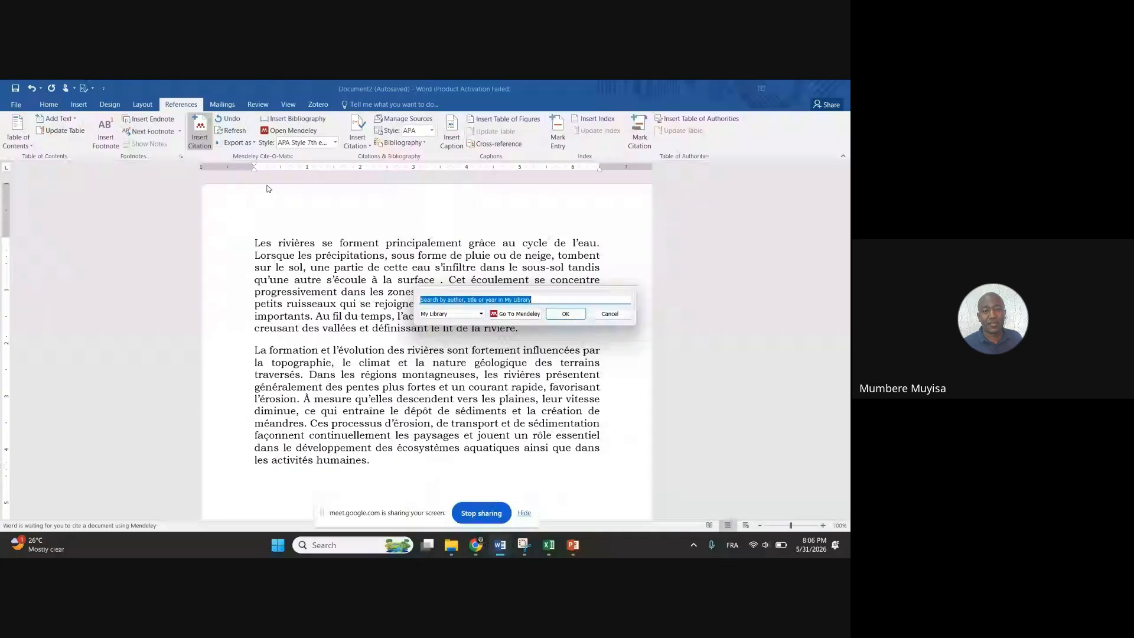
click(481, 317)
click(480, 317)
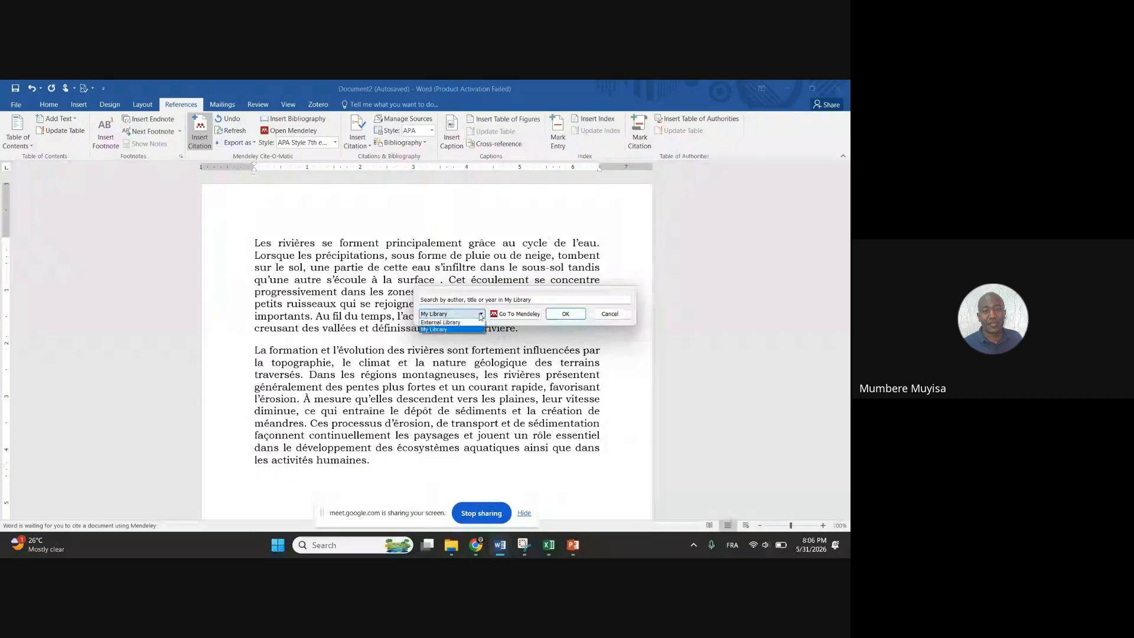
click(480, 316)
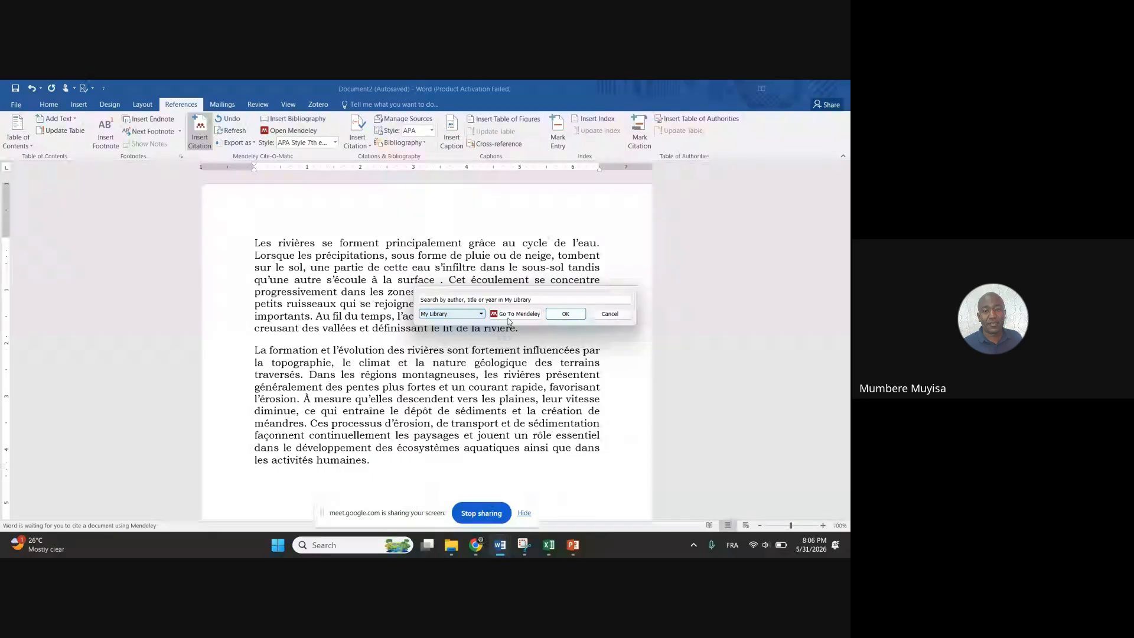
click(539, 300)
drag(539, 299, 406, 296)
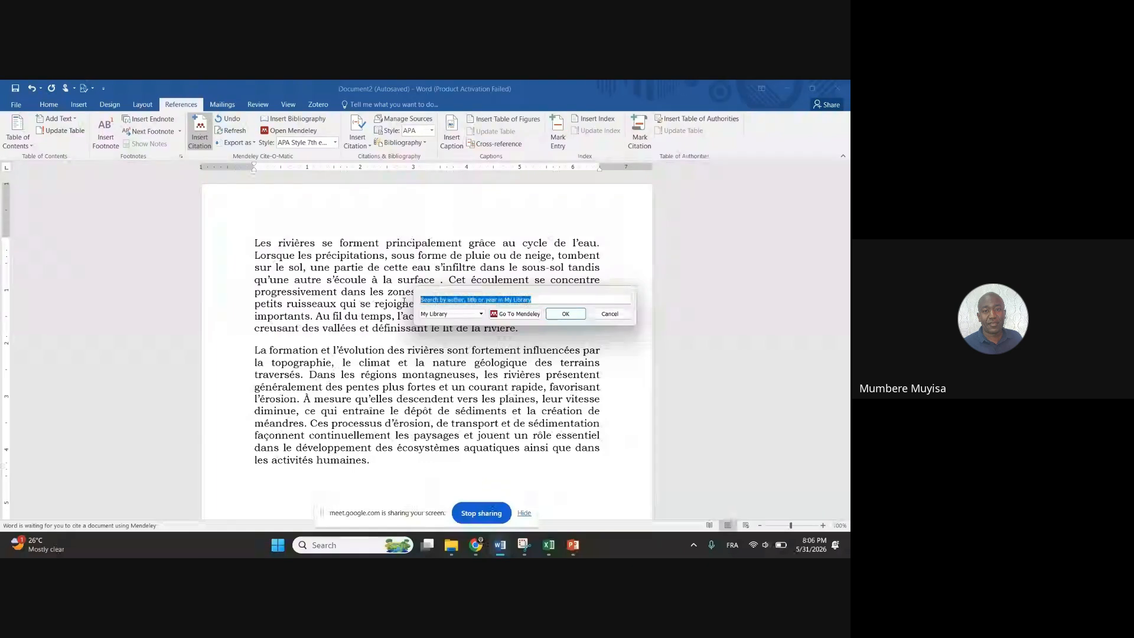
text(for)
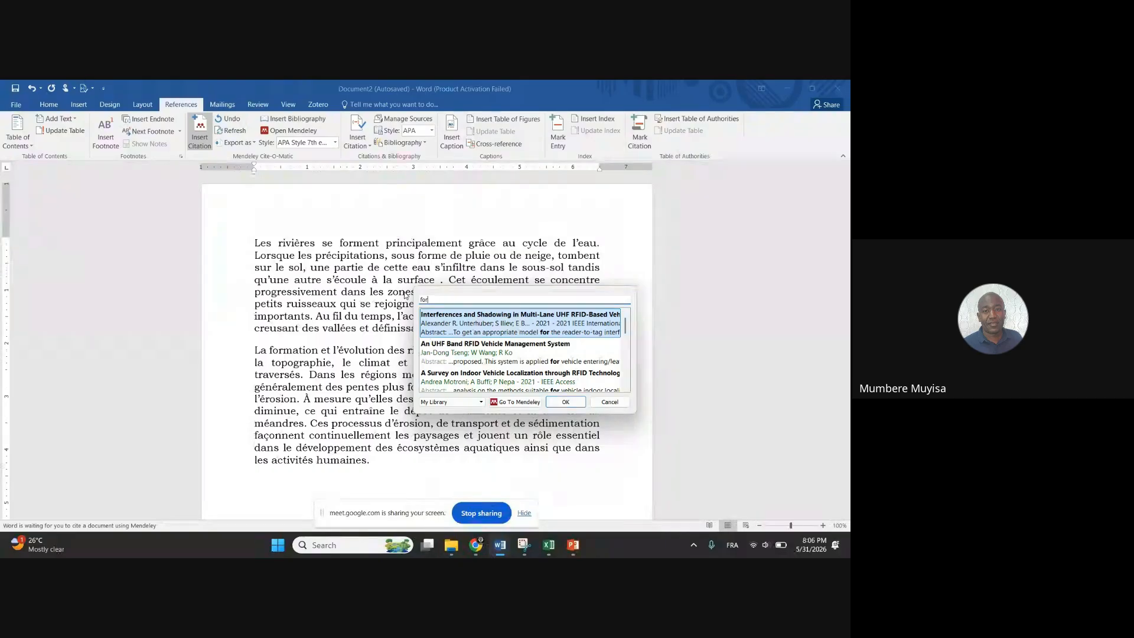
text(rest)
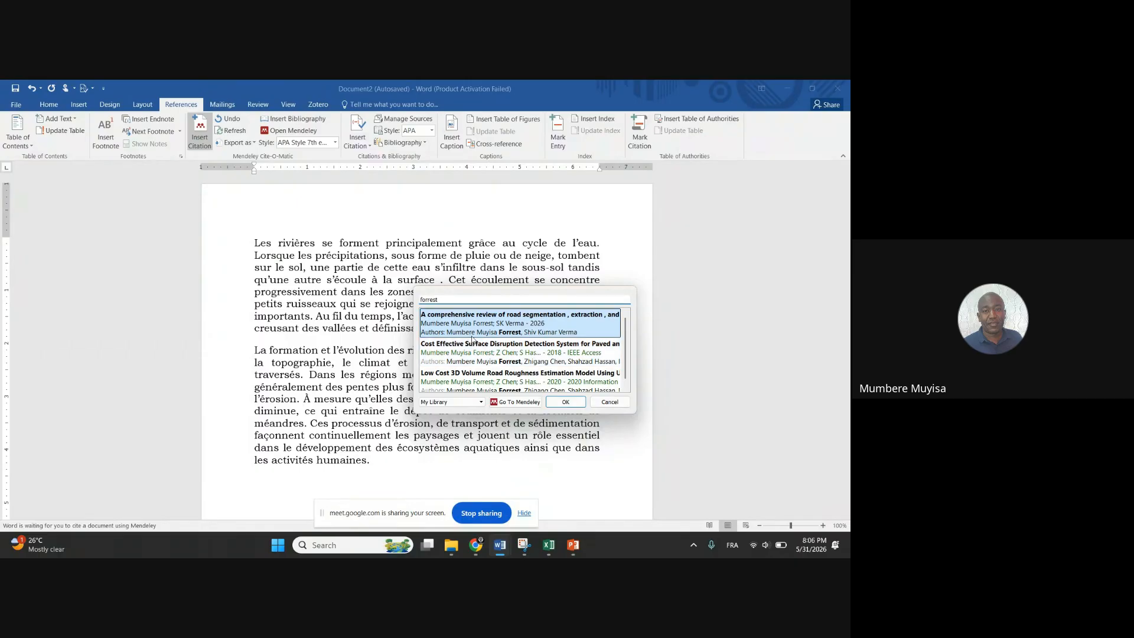
key(Return)
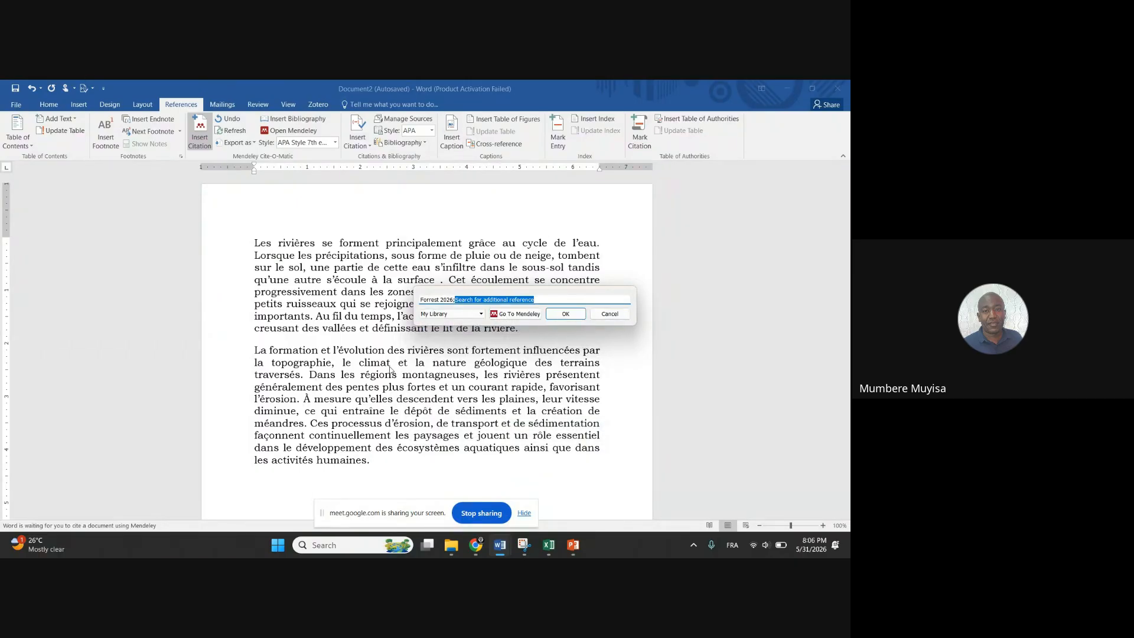
click(566, 314)
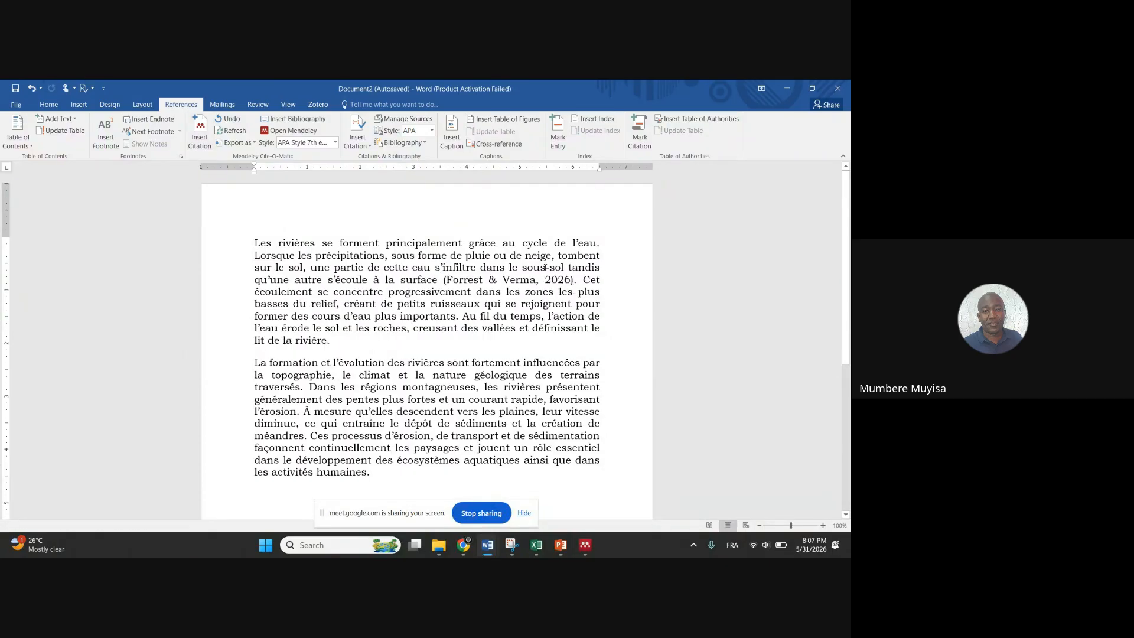
Highlight the (Forrest & Verma, 2026) citation after 'à la surface' in yellow
drag(401, 280, 574, 280)
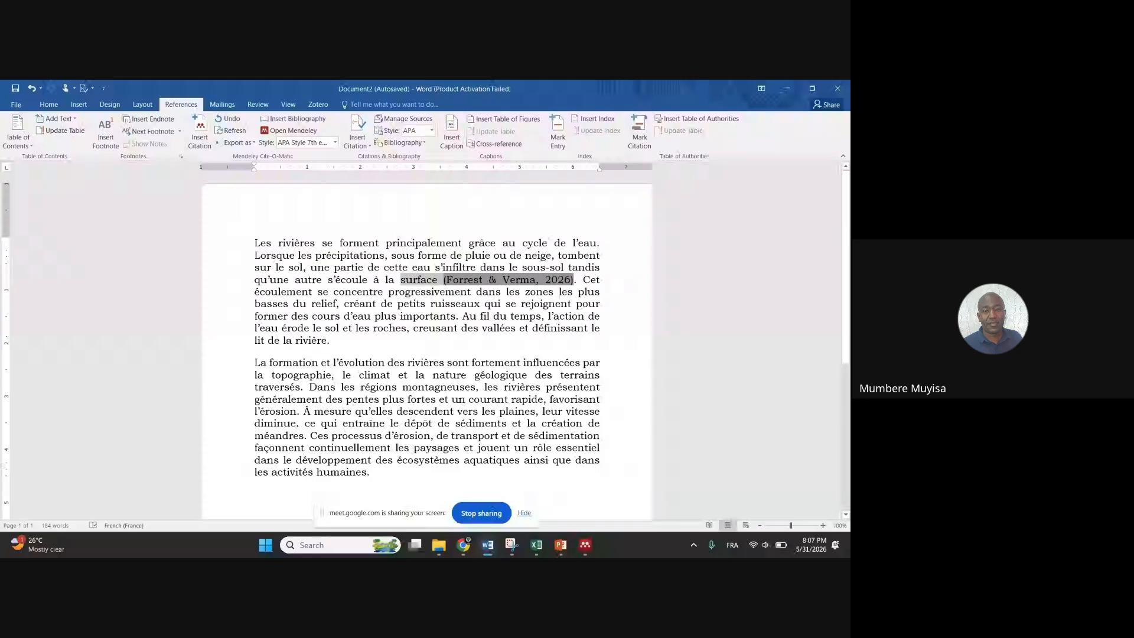
click(488, 291)
drag(445, 280, 574, 279)
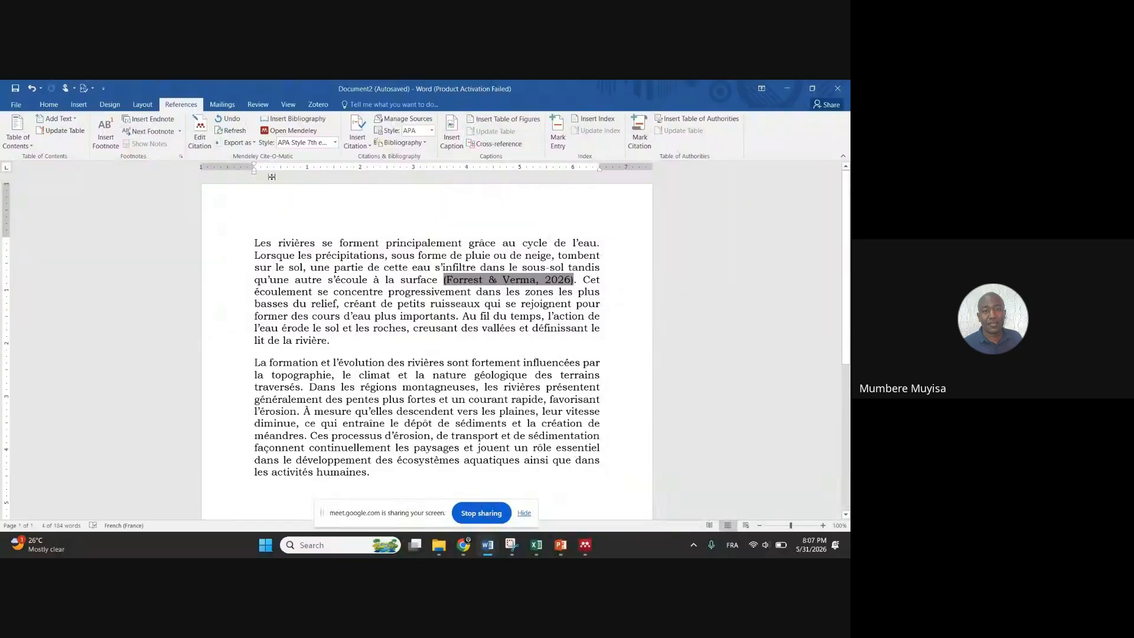
click(40, 105)
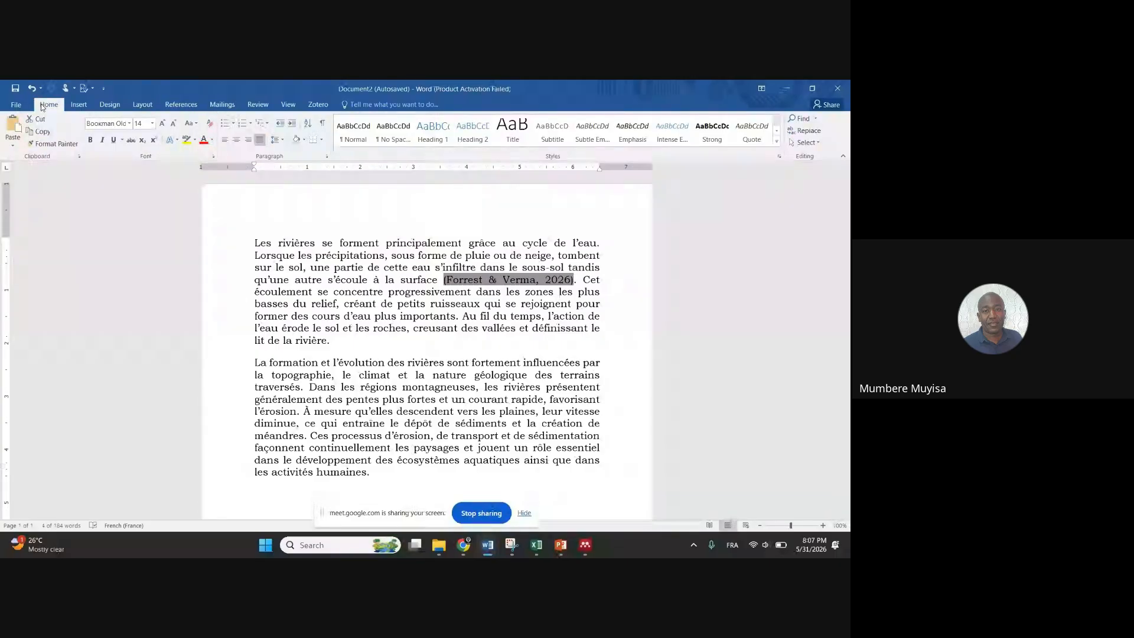
click(186, 140)
click(346, 280)
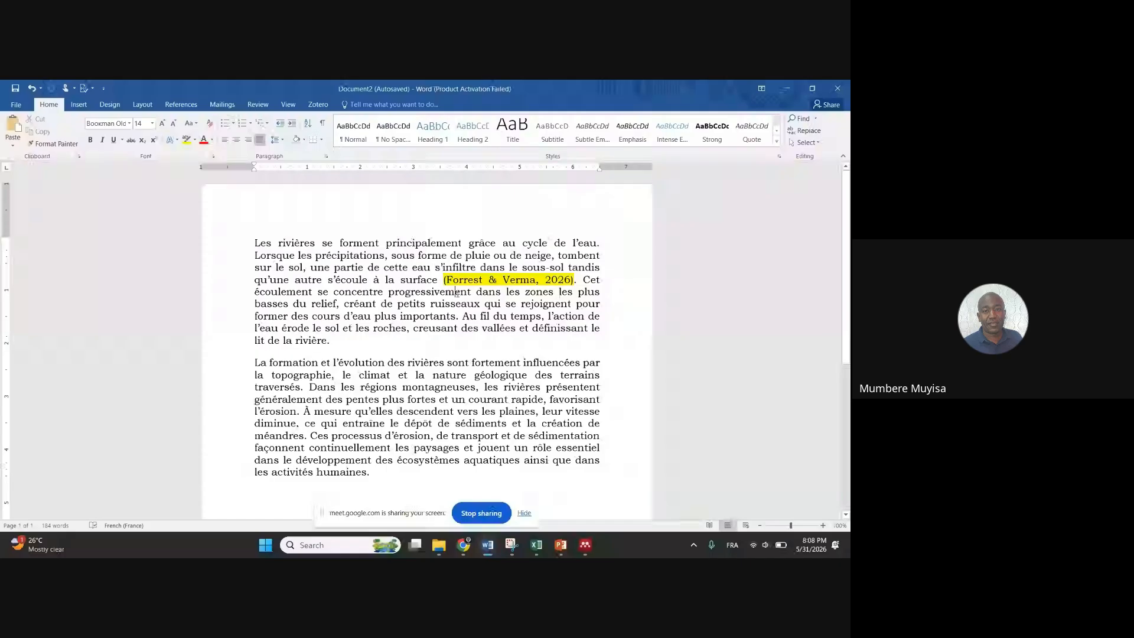
Open the Mendeley citation style list and its full style manager, with APA 7th edition still current
click(186, 108)
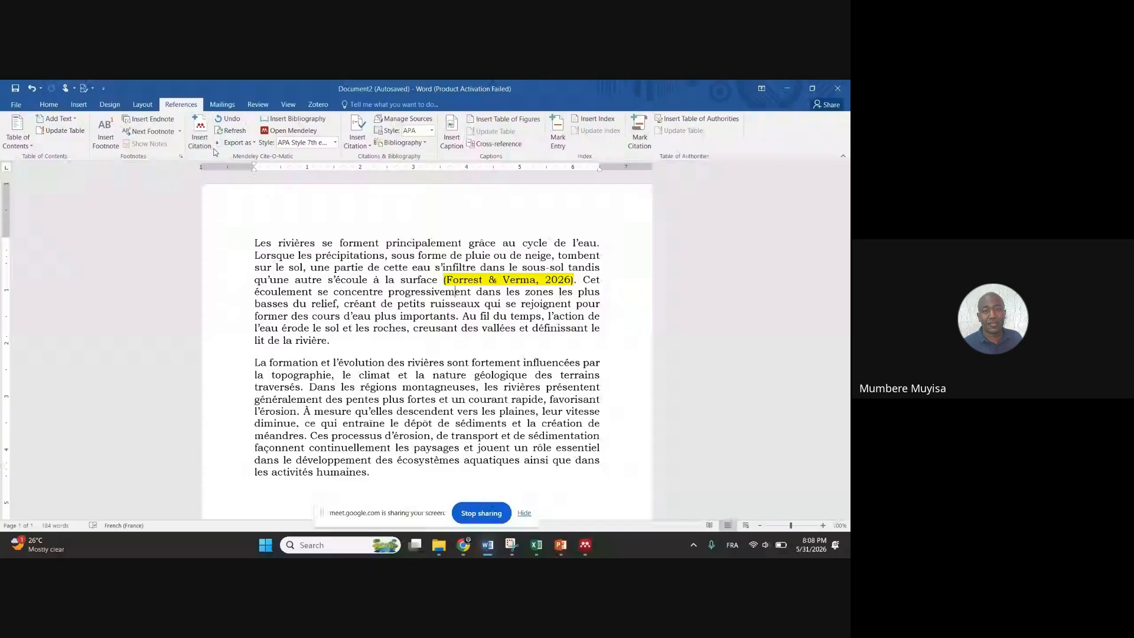
click(335, 143)
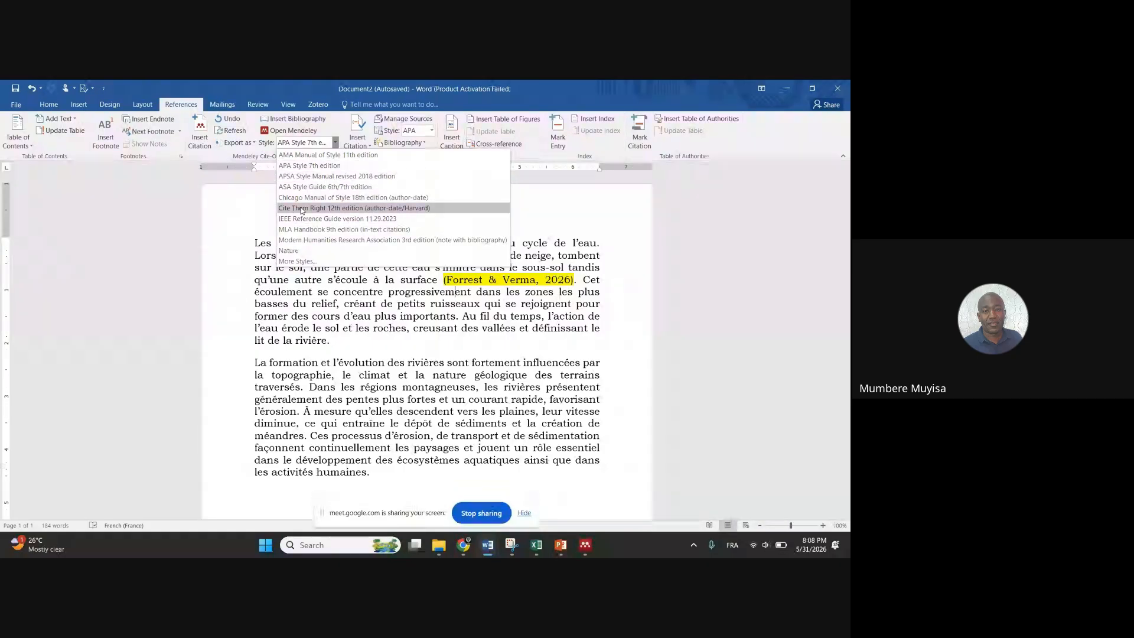
click(294, 262)
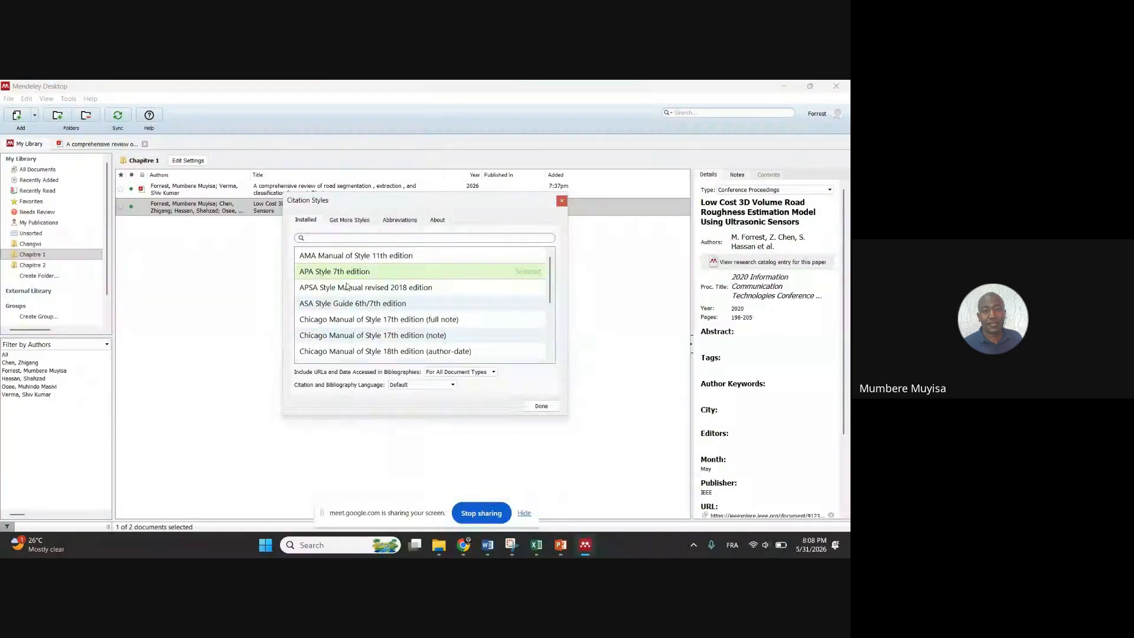
Make Nature the active citation style, turning the citation after 'surface' into superscript 1
scroll(371, 290, down, 2)
scroll(371, 289, down, 2)
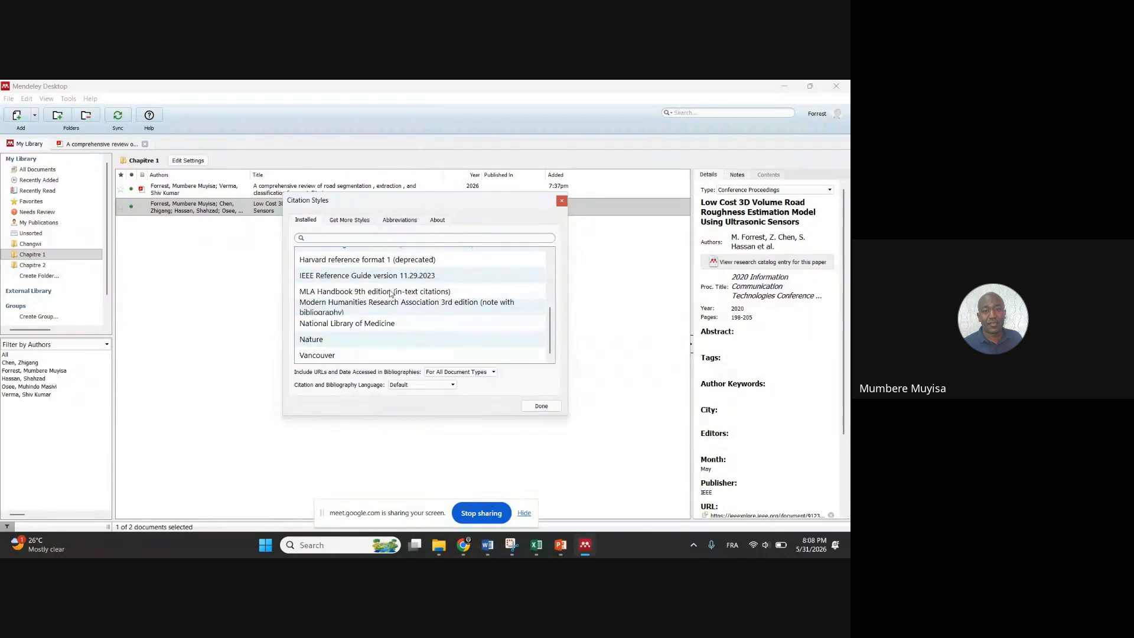
scroll(372, 315, up, 5)
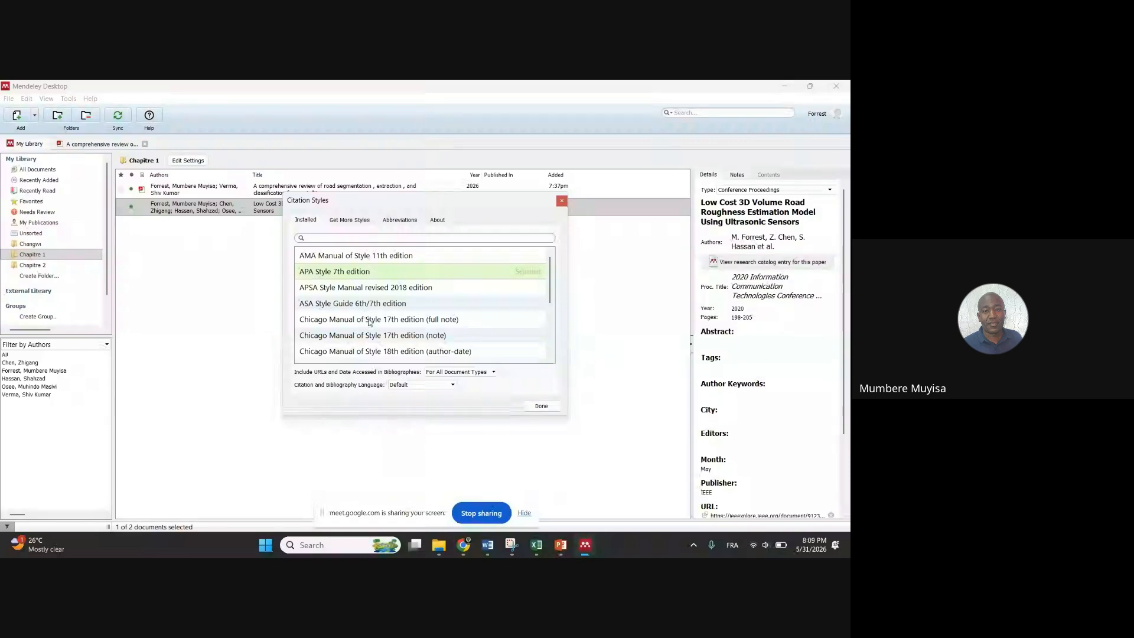
scroll(381, 316, down, 5)
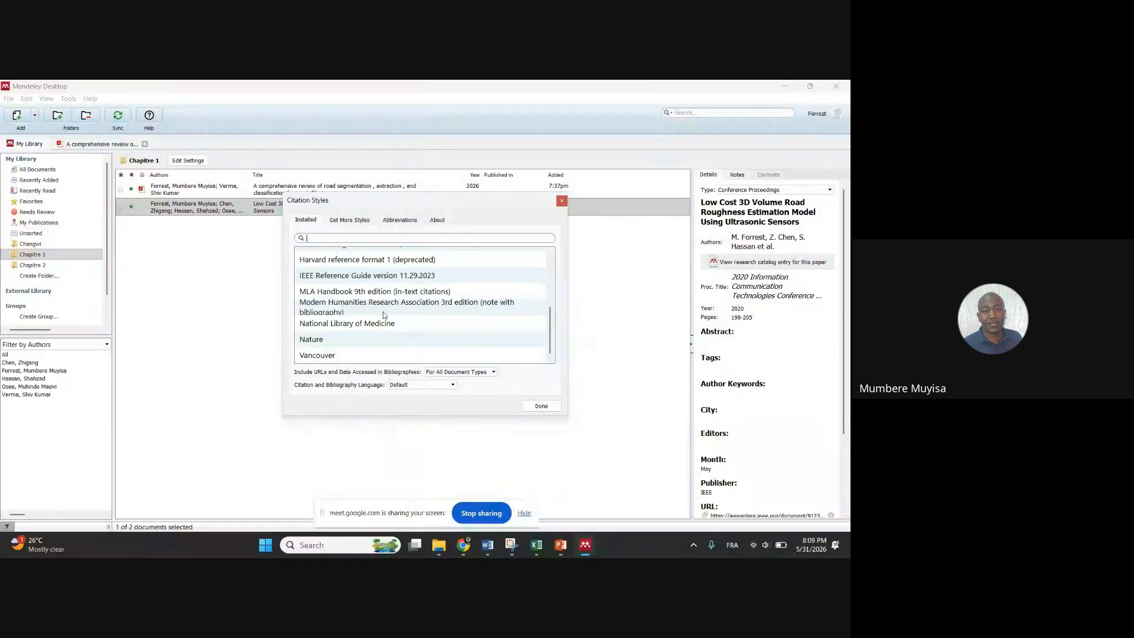
click(339, 341)
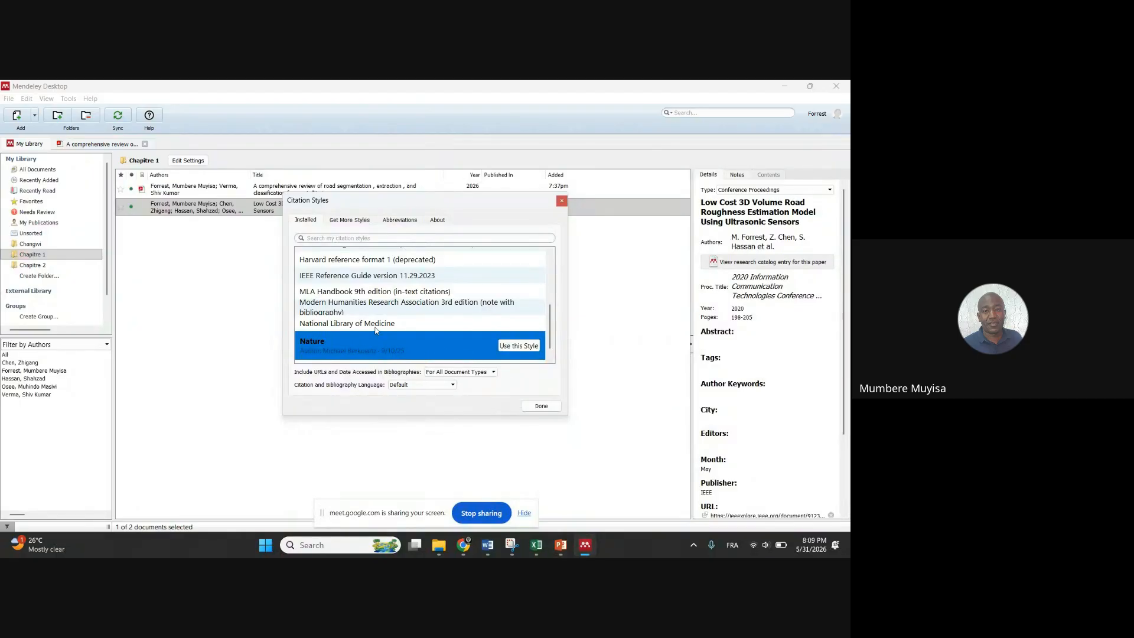
click(512, 347)
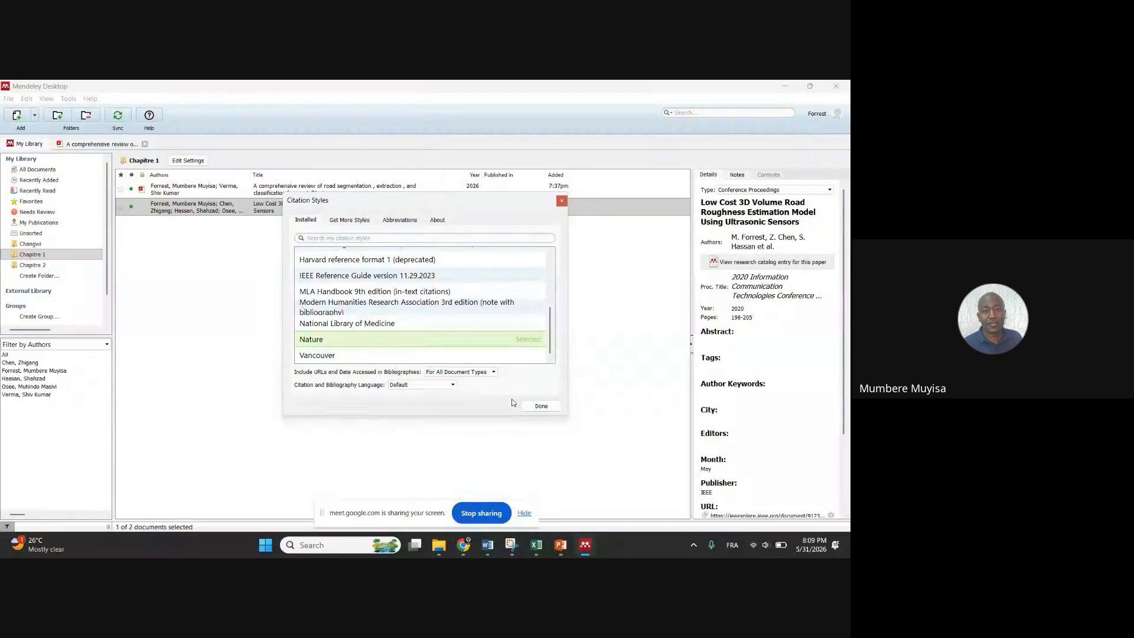
click(540, 405)
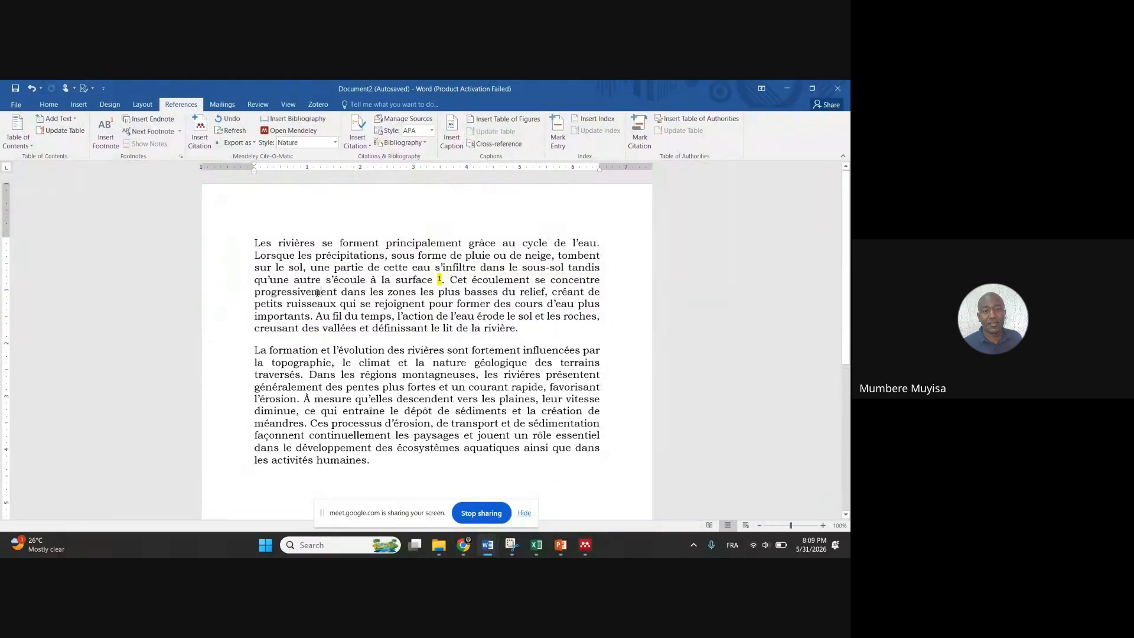
Remove the space before the citation and switch the citation style to IEEE
click(438, 279)
key(BackSpace)
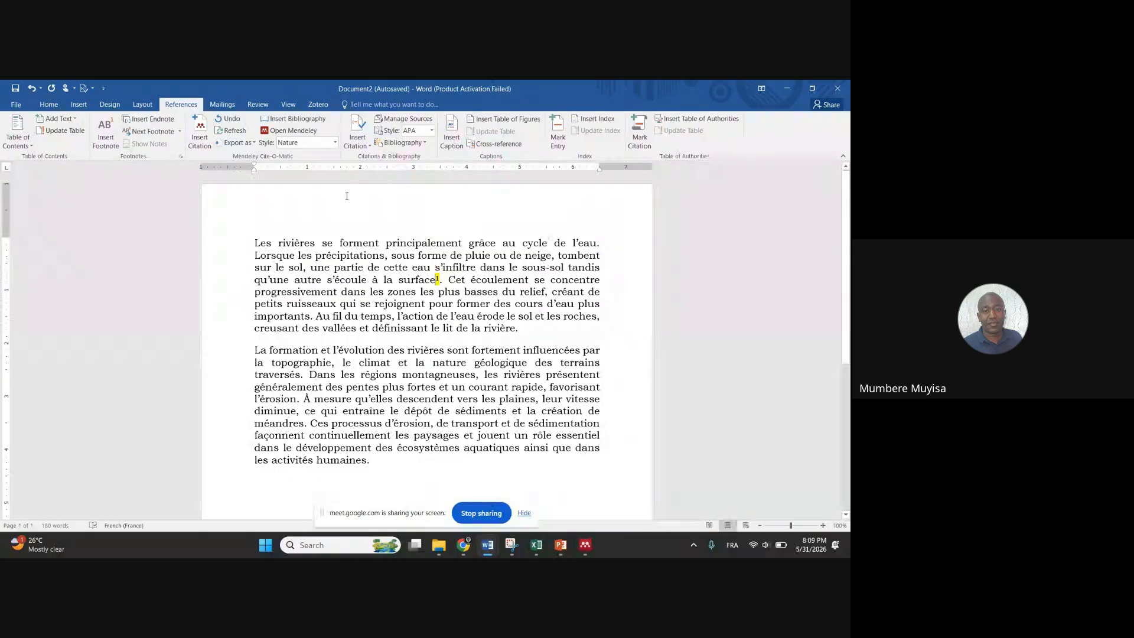
click(334, 142)
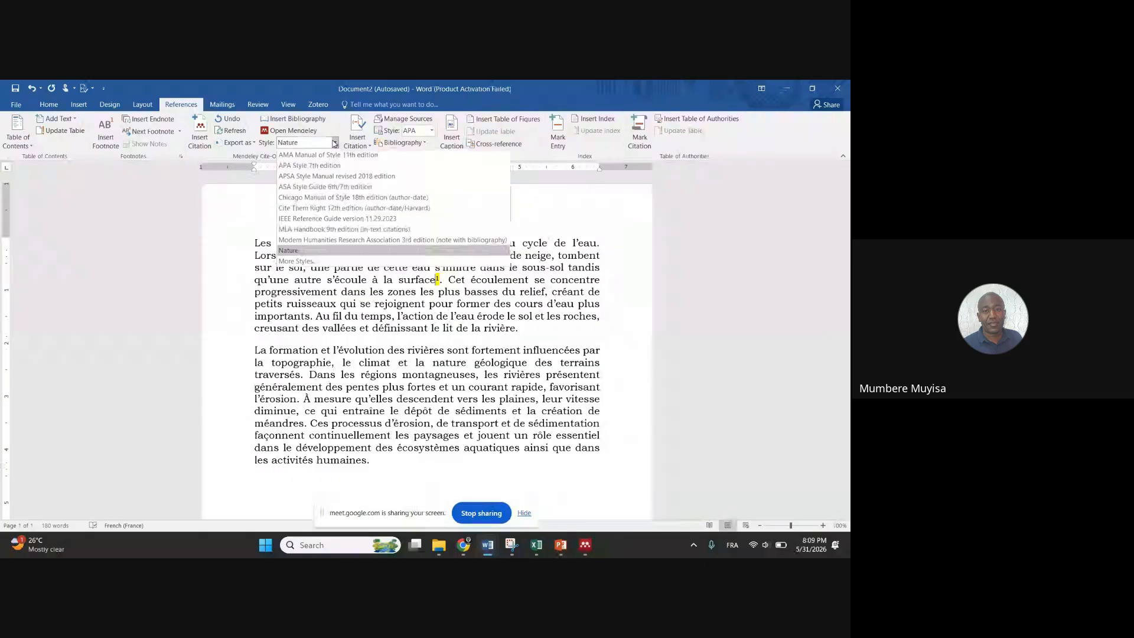
click(320, 219)
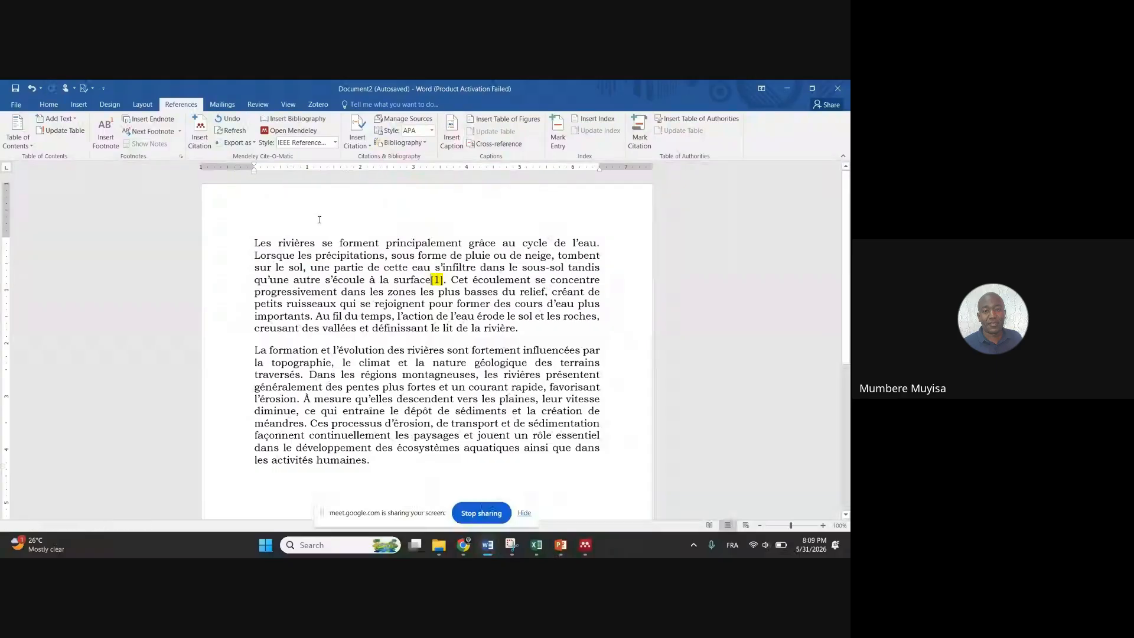
Try the APSA and AMA styles, ending on MLA Handbook so the citation reads '(Forrest and Verma)'
click(335, 142)
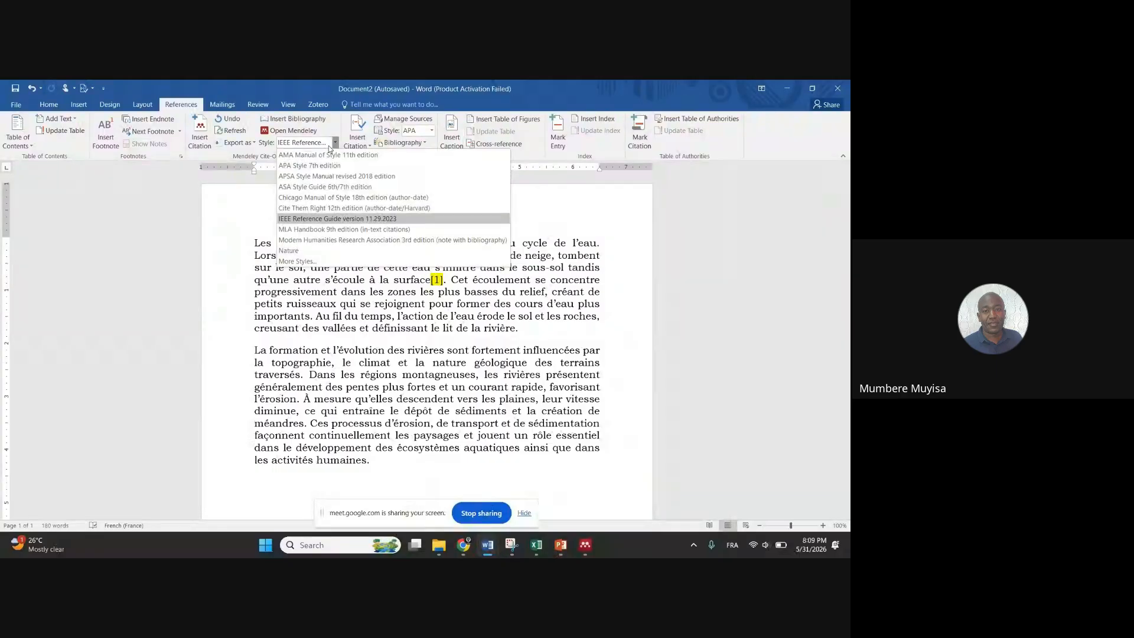
click(318, 176)
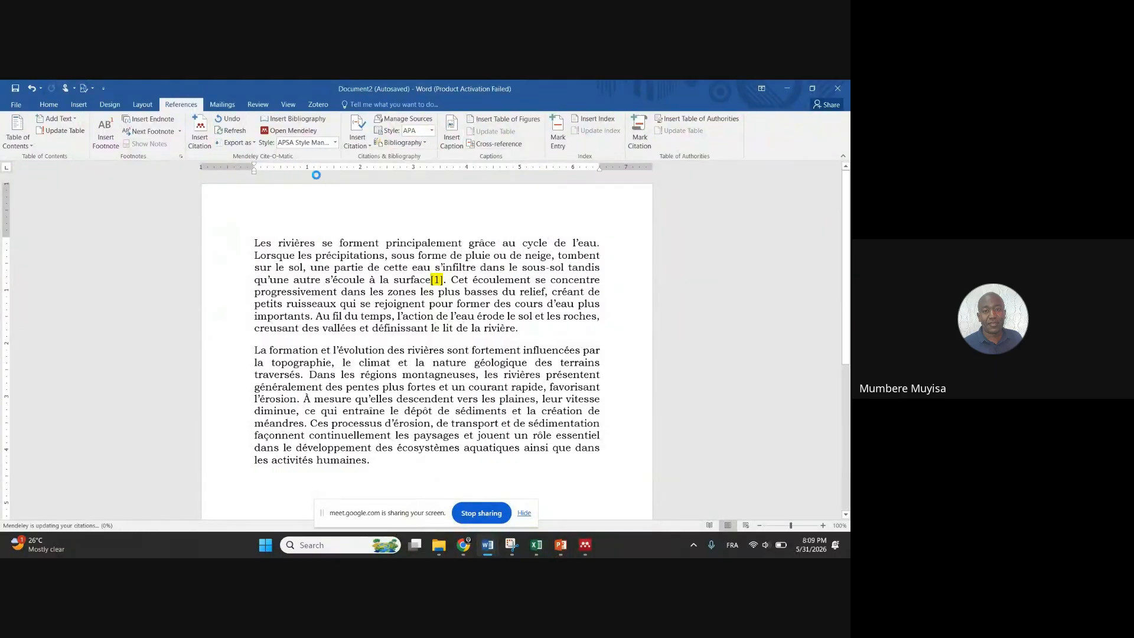
click(305, 142)
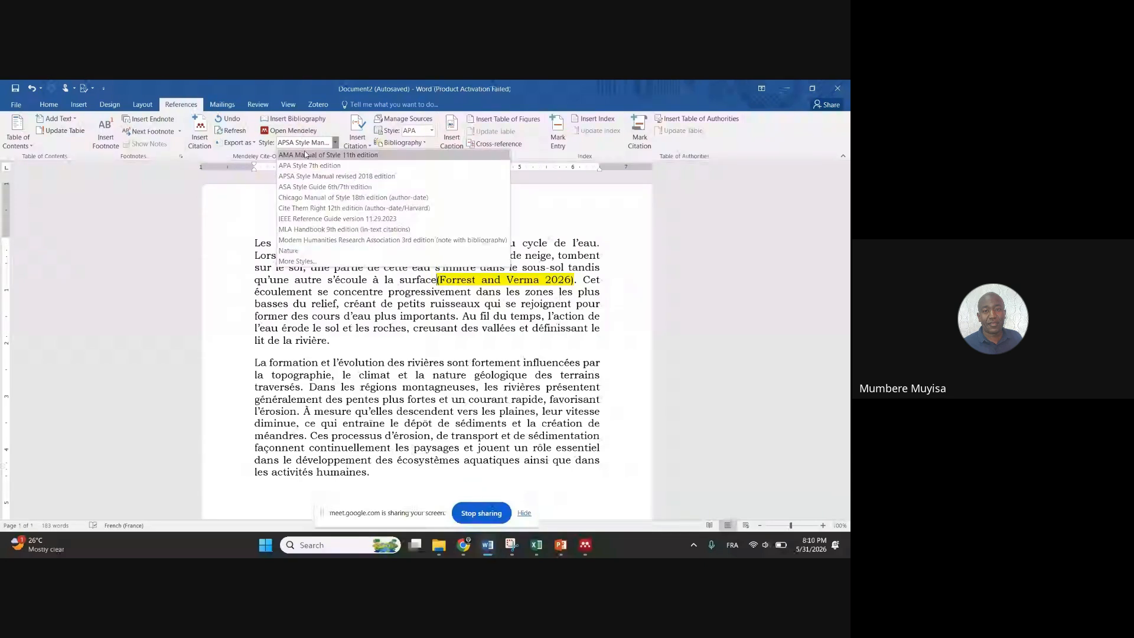
click(305, 154)
click(306, 143)
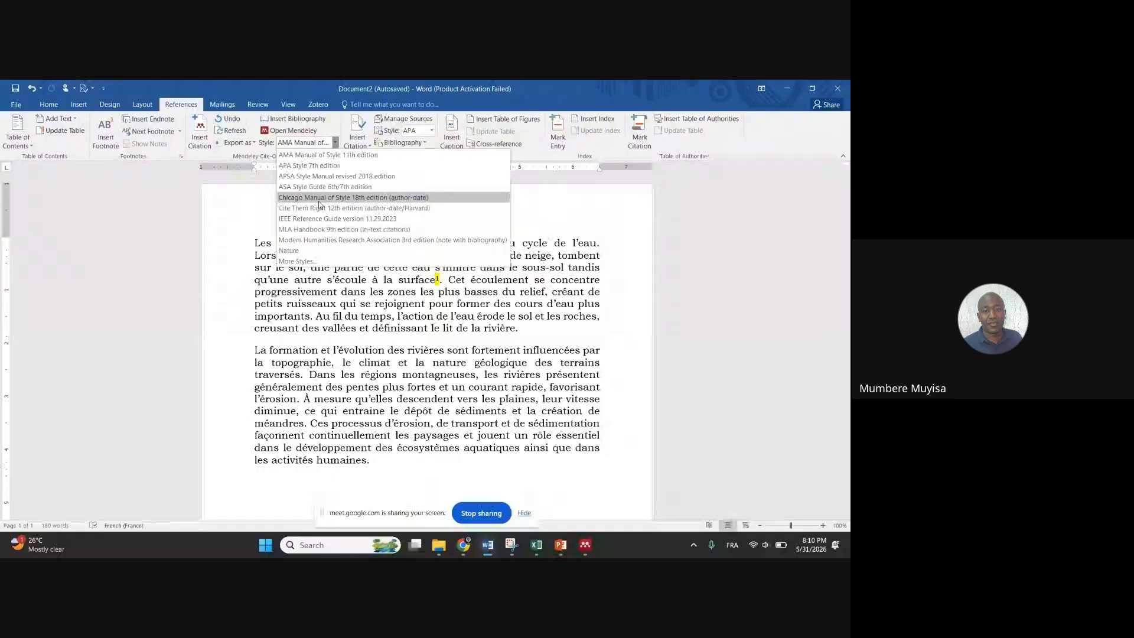
click(318, 232)
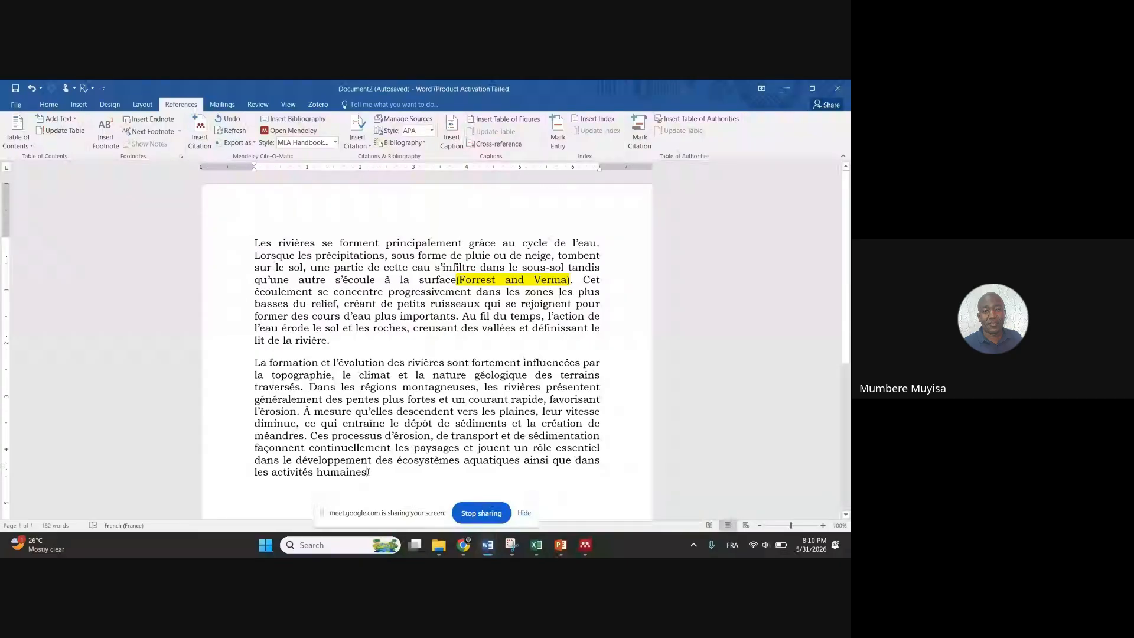
Cite the Cost Effective Surface Disruption Detection paper after 'les activités humaines', found by searching 'forrest'
click(200, 133)
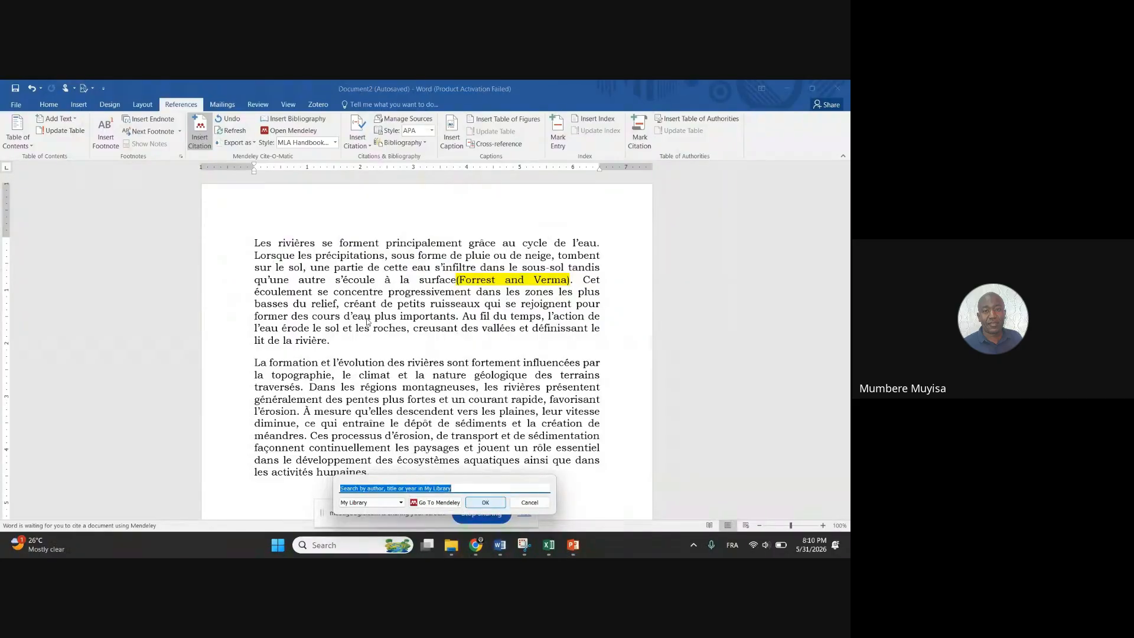
text(forrest)
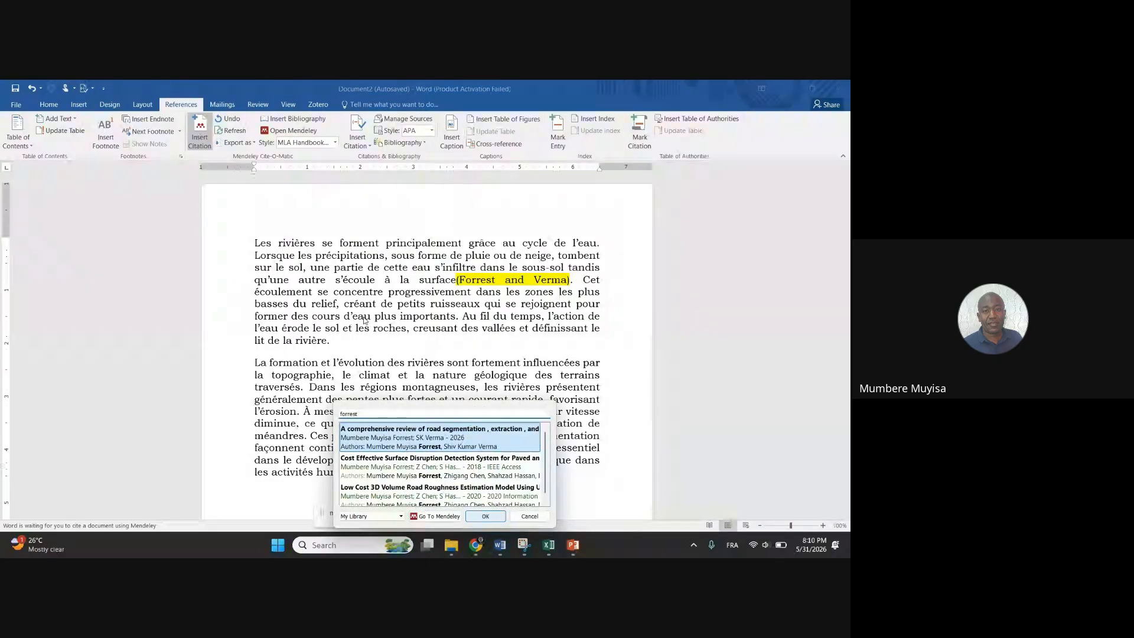
double_click(423, 463)
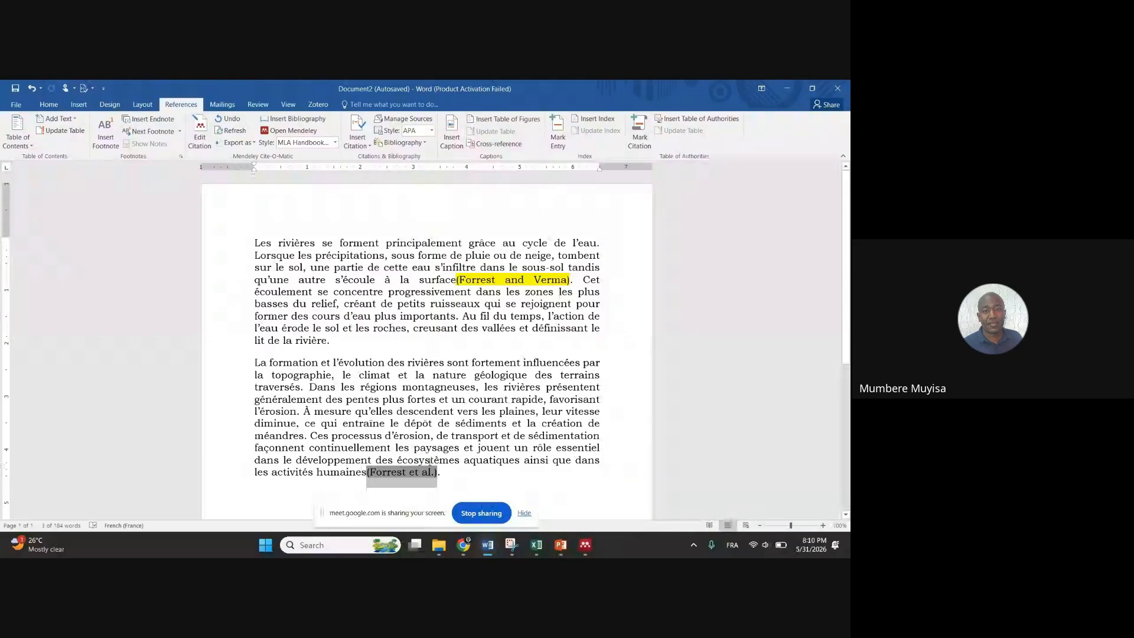
Highlight the new (Forrest et al.) citation in yellow
click(22, 107)
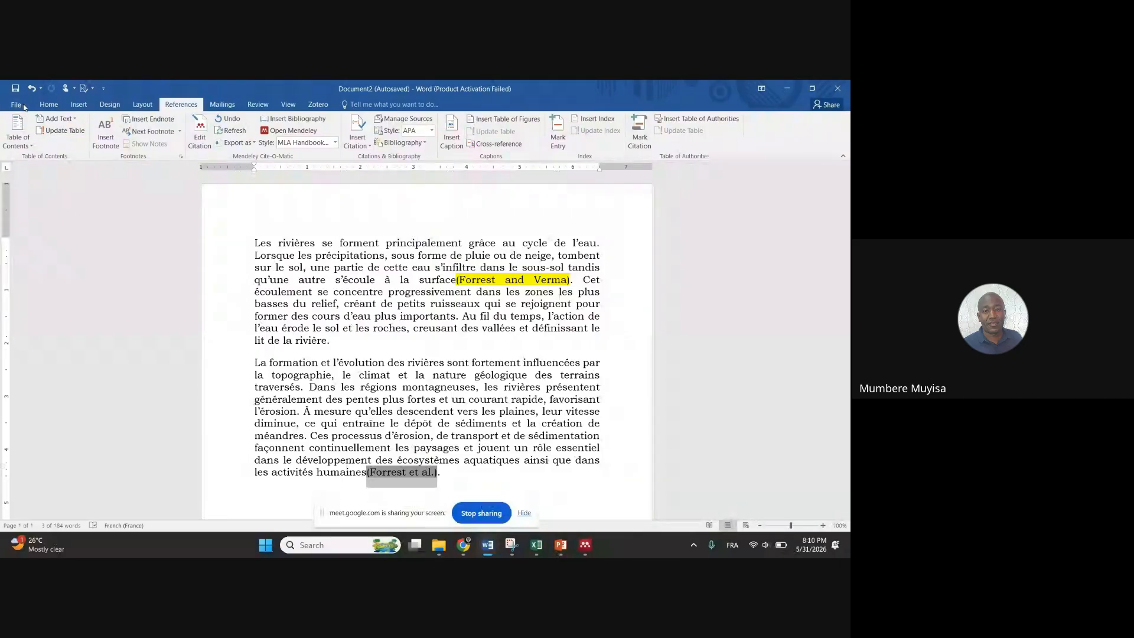
key(Escape)
click(49, 105)
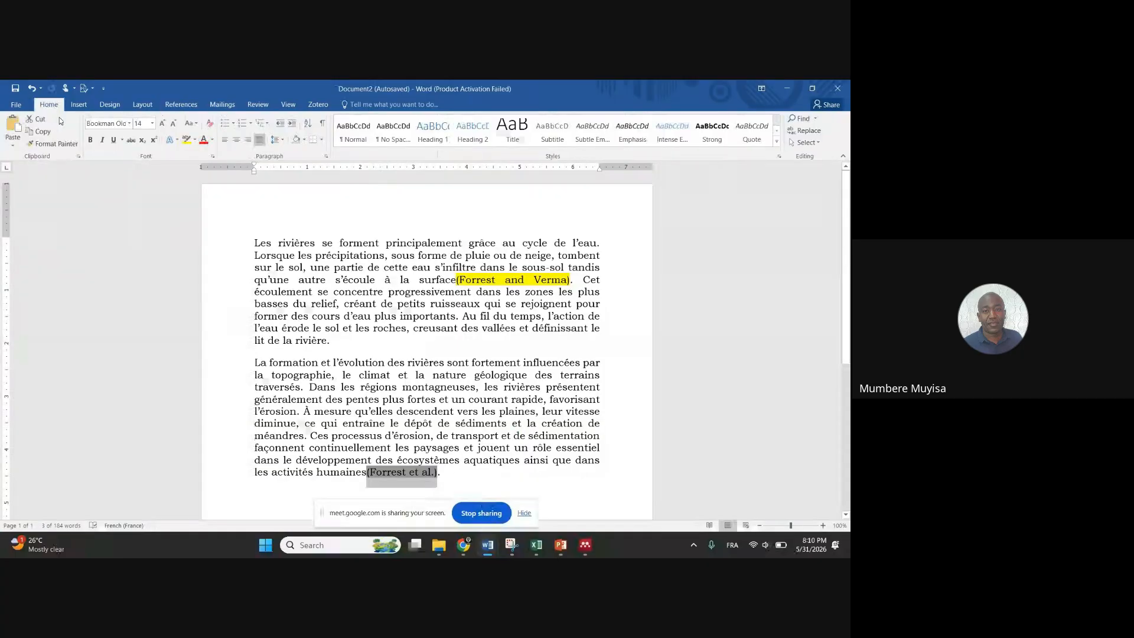
click(187, 140)
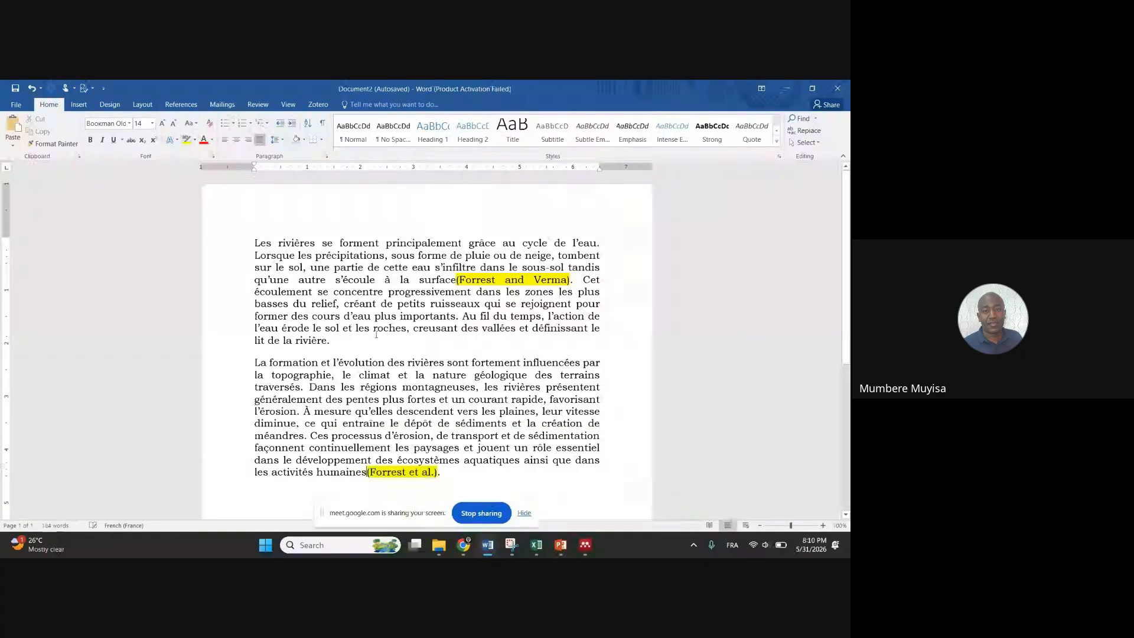
Add a blank line after the second paragraph and insert the Mendeley bibliography there
scroll(396, 352, down, 5)
click(396, 351)
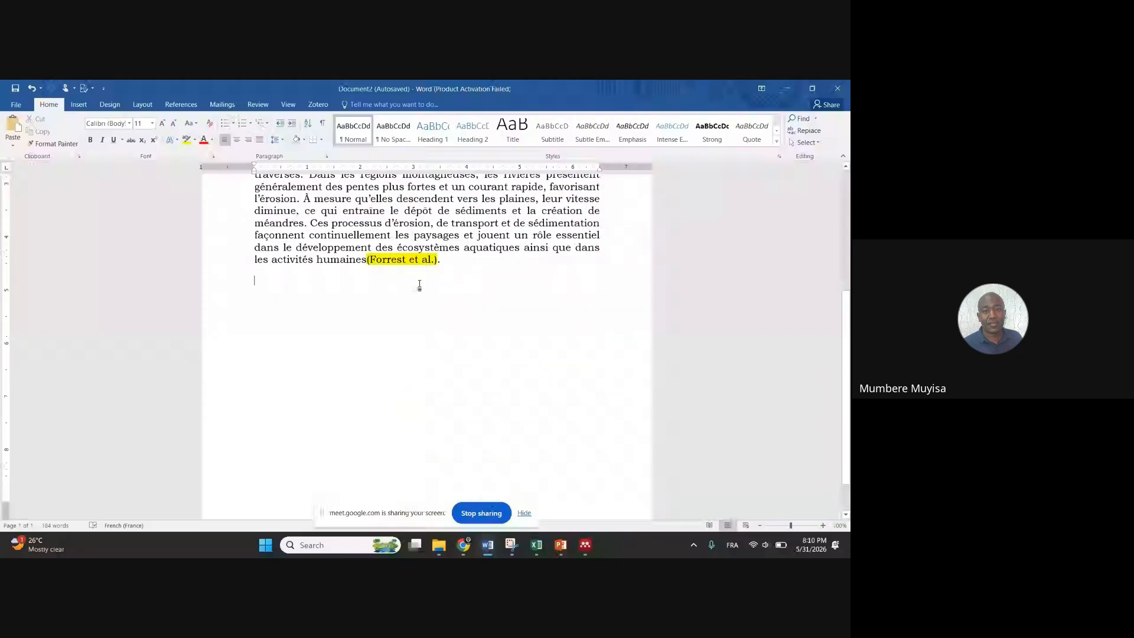
key(Return)
key(Return)
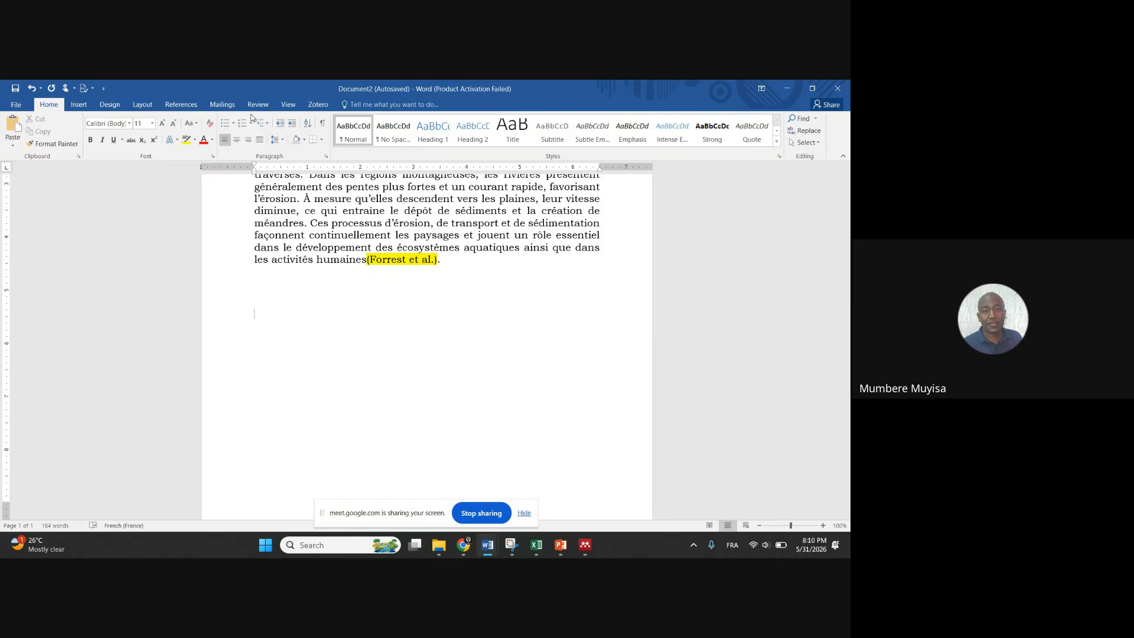
click(79, 107)
click(171, 104)
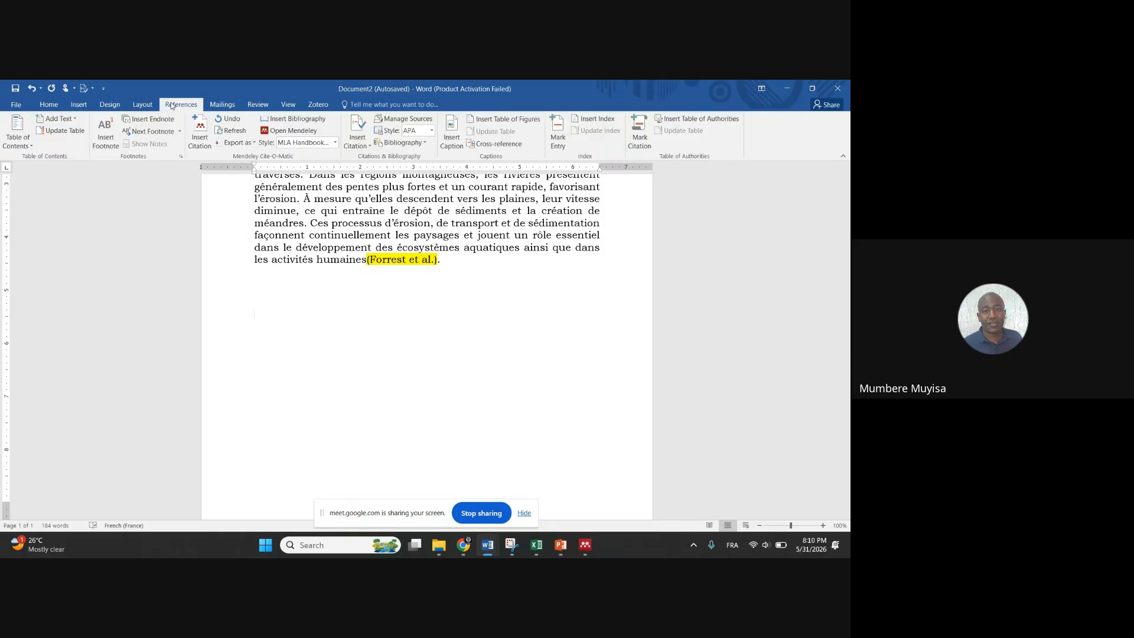
click(301, 120)
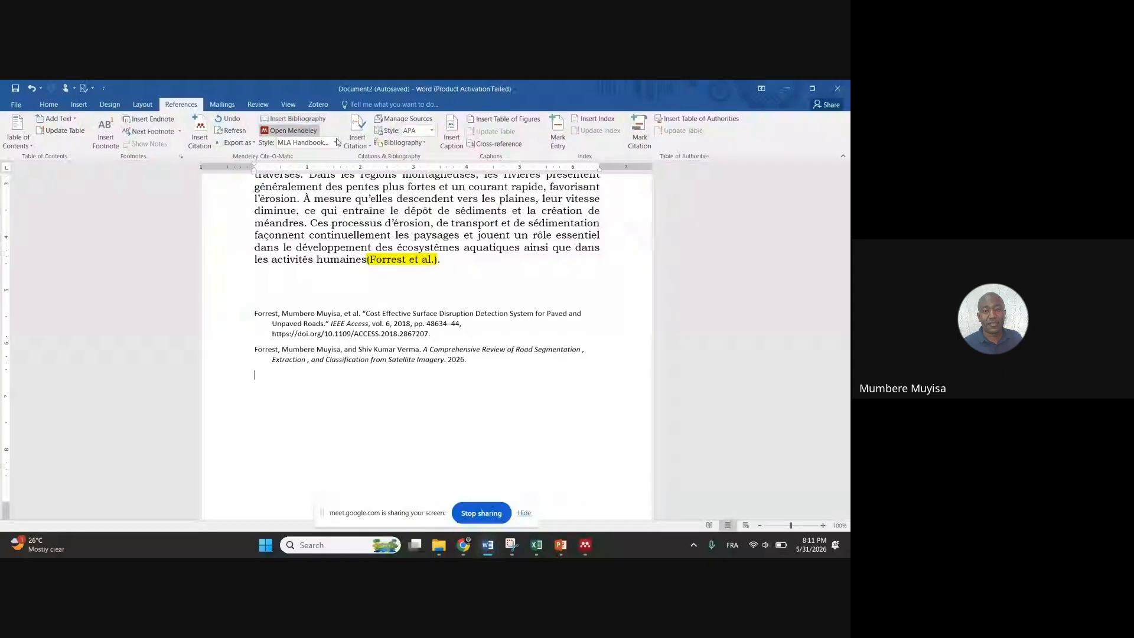
click(305, 315)
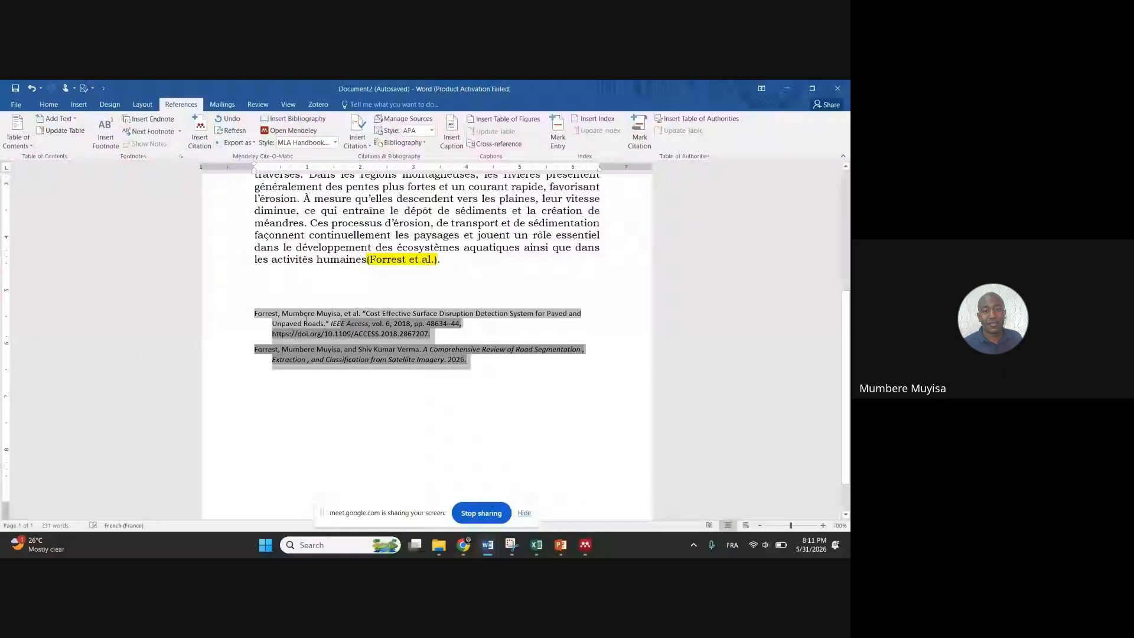
click(286, 392)
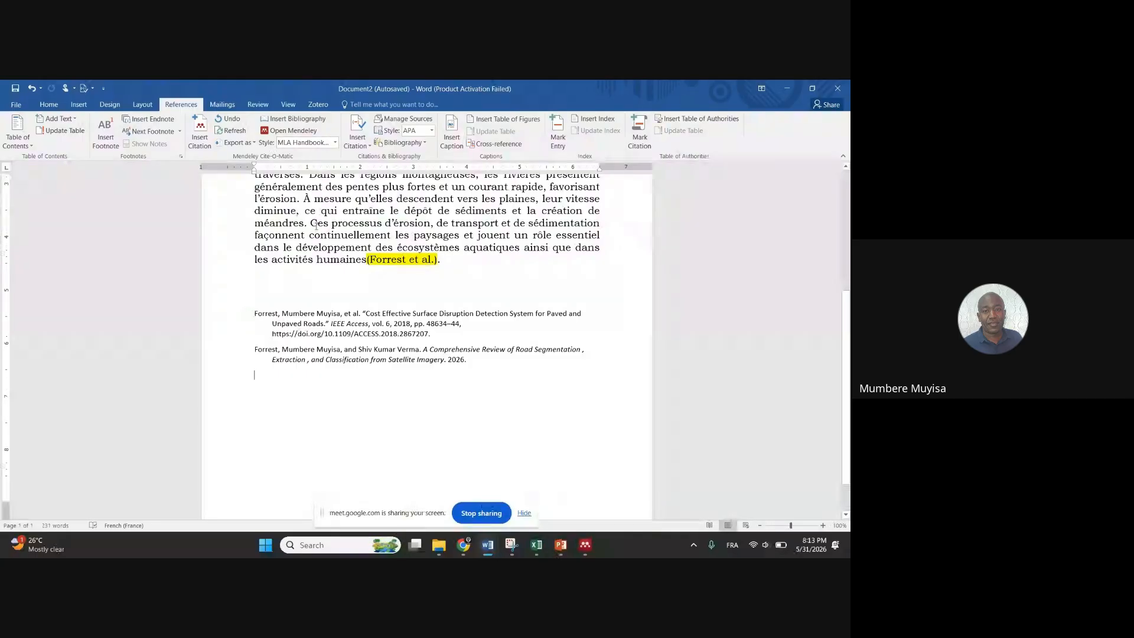
Switch the Mendeley style to Nature, giving superscript citation numbers and a numbered bibliography
scroll(353, 226, up, 2)
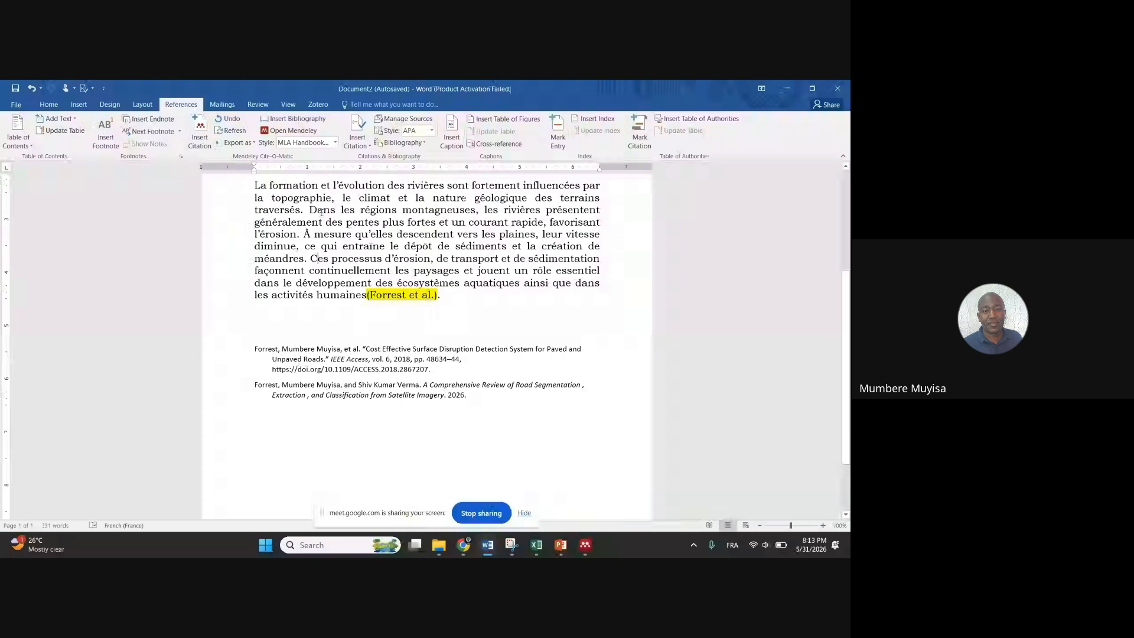
click(335, 143)
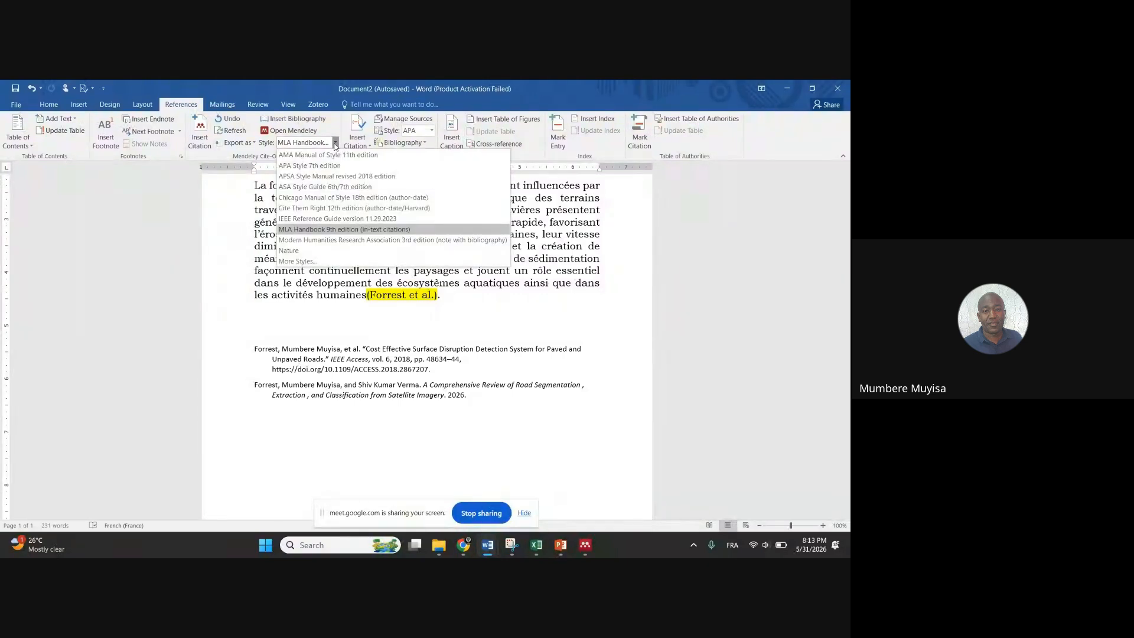
click(301, 251)
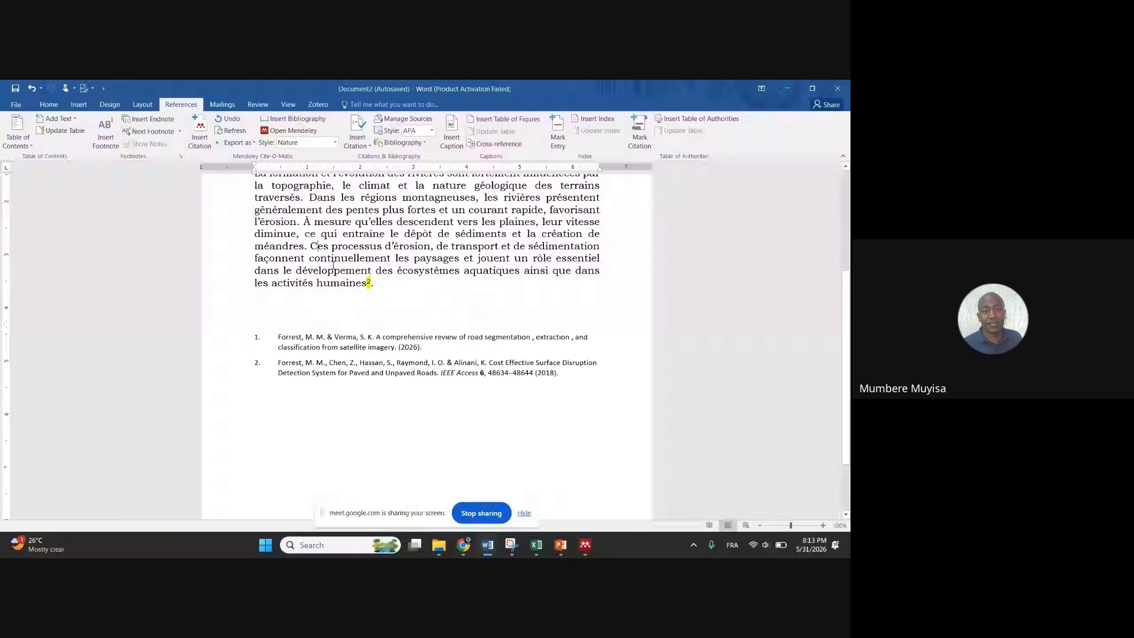
scroll(324, 264, up, 4)
scroll(358, 269, down, 2)
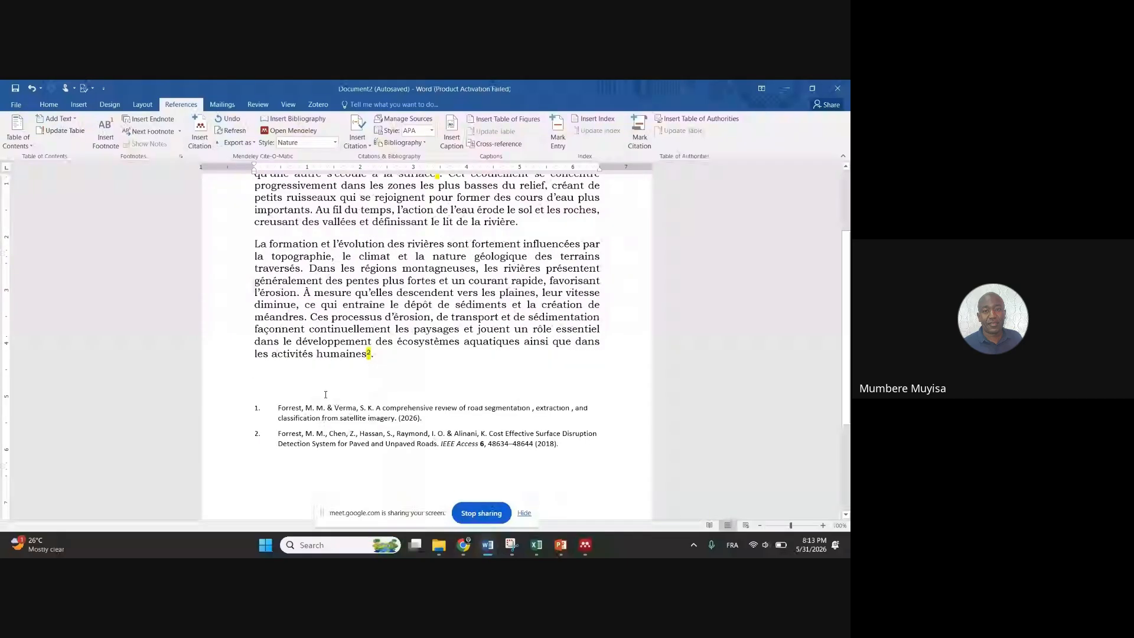
scroll(374, 290, up, 2)
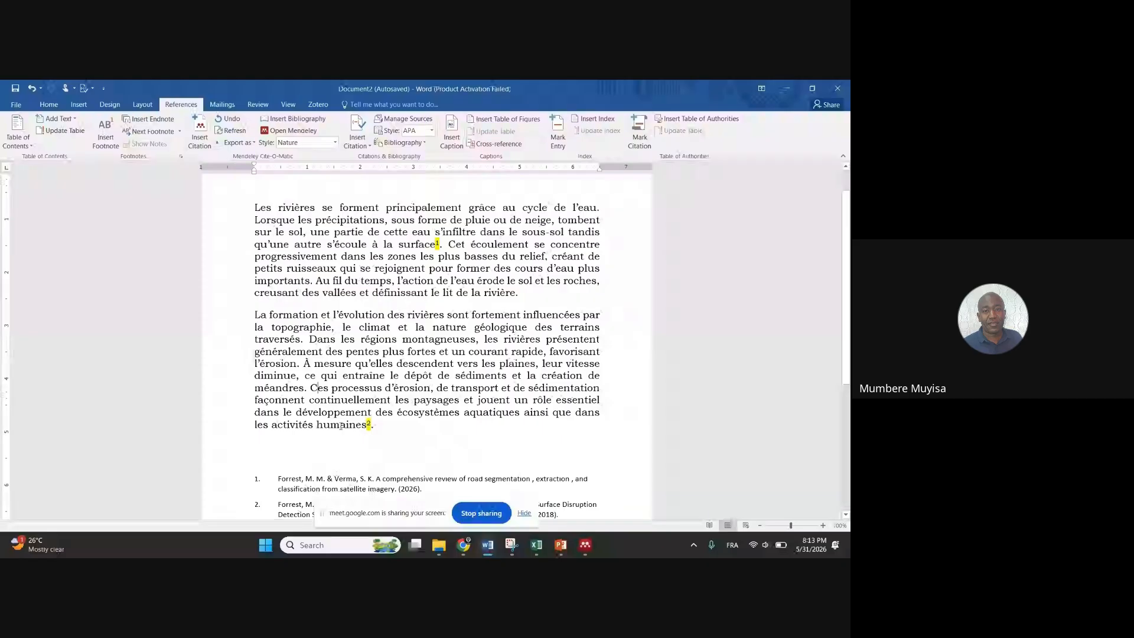
Add a 'Reference bibliographique' line between the body text and the bibliography
scroll(294, 377, down, 3)
click(280, 359)
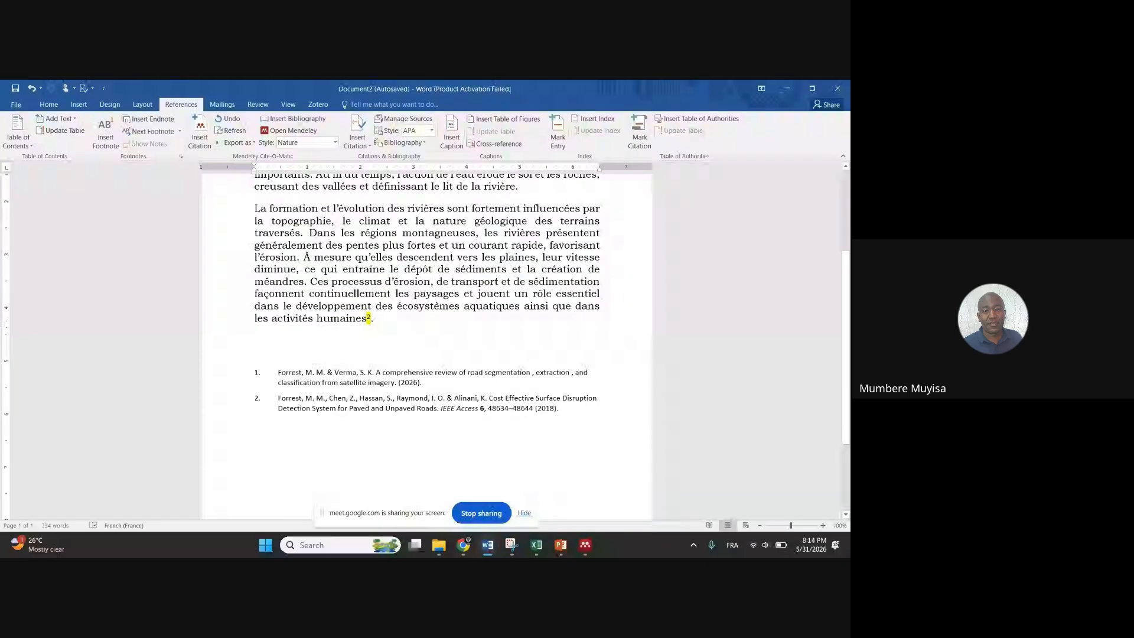
key(Return)
text(RE)
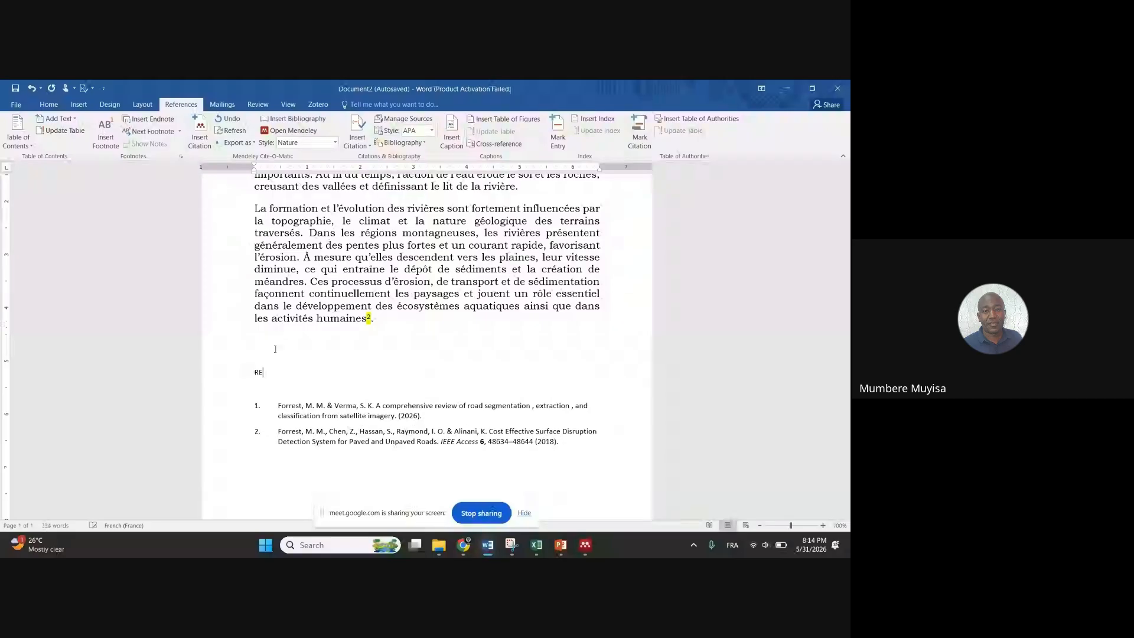
key(BackSpace)
text(eference bibliographique)
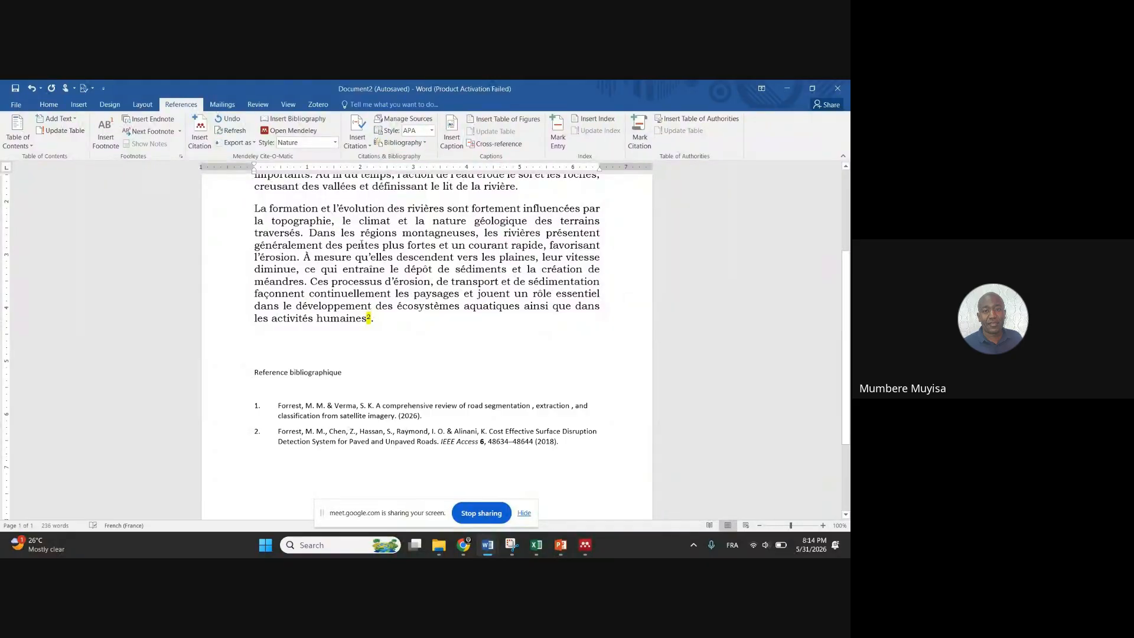
Select a passage of body text to copy its formatting
drag(309, 232, 456, 258)
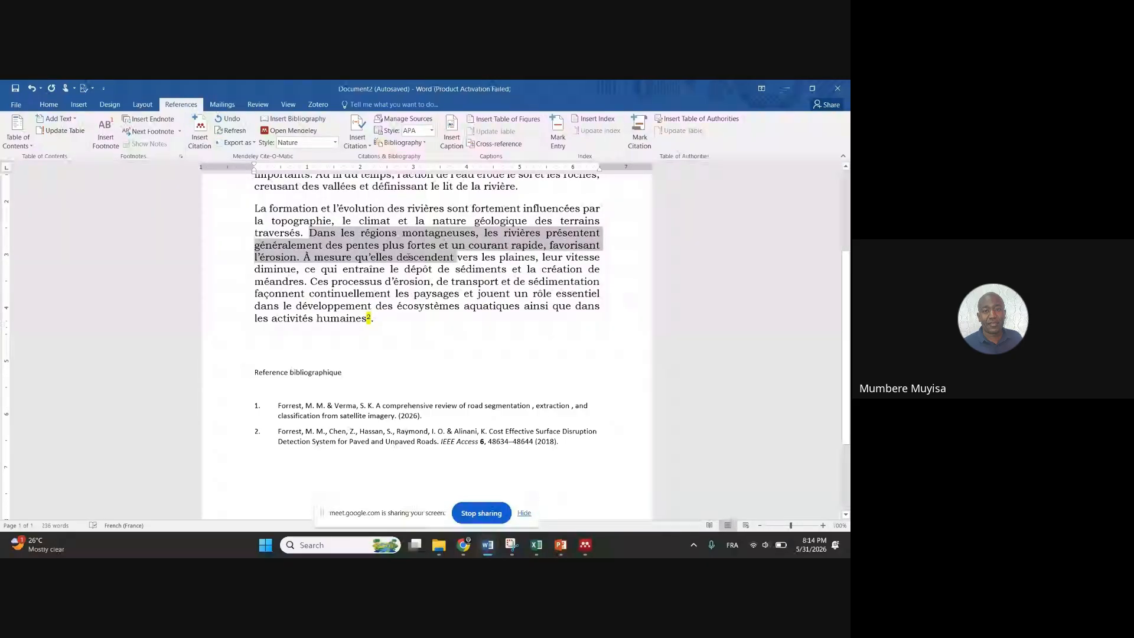
click(22, 105)
click(20, 102)
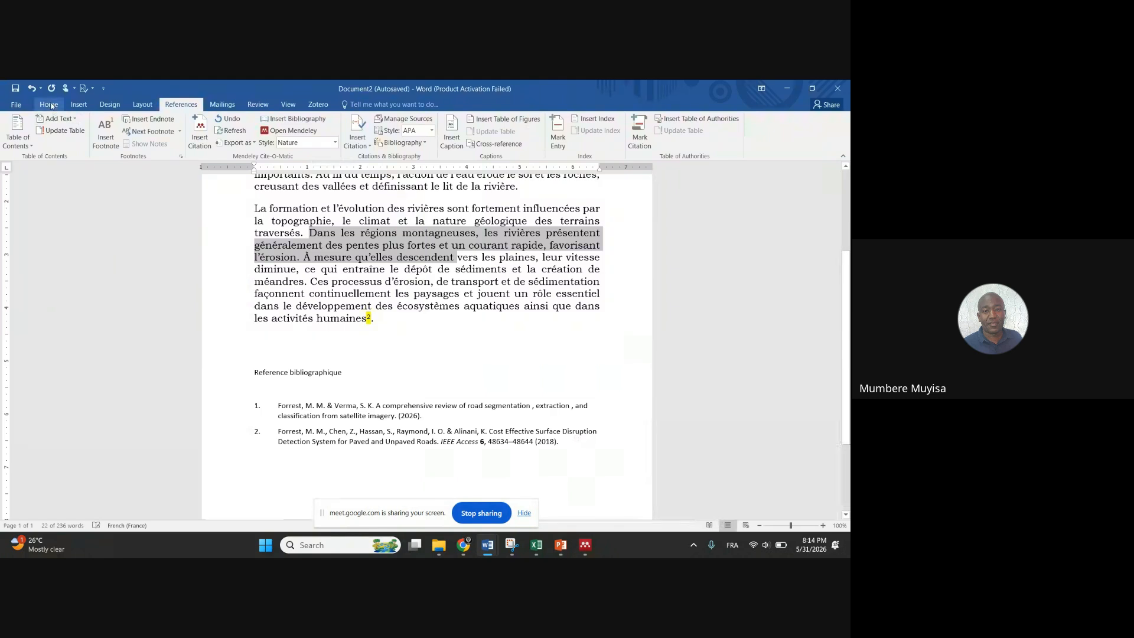
click(50, 105)
Apply the body text formatting to the heading and bibliography with Format Painter
click(53, 144)
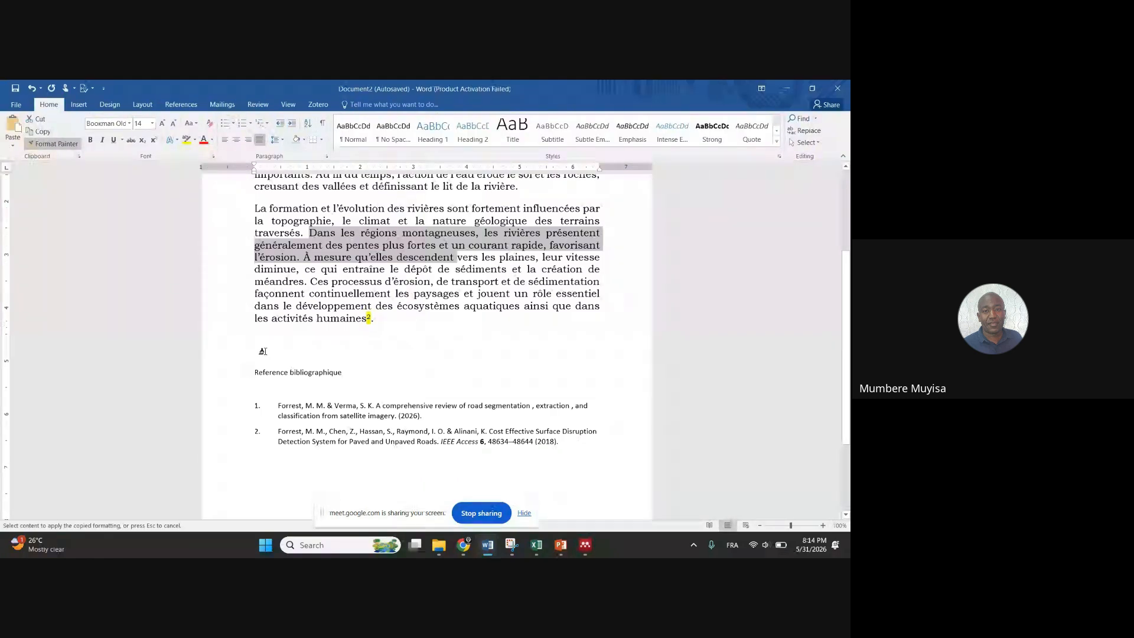
drag(263, 352, 549, 462)
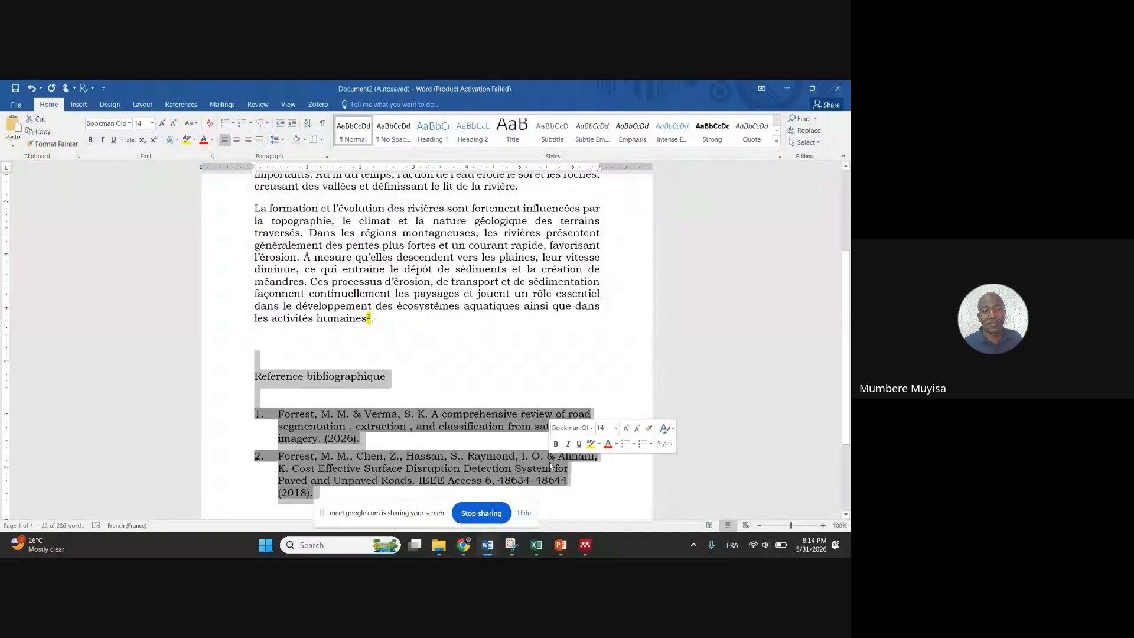
click(453, 342)
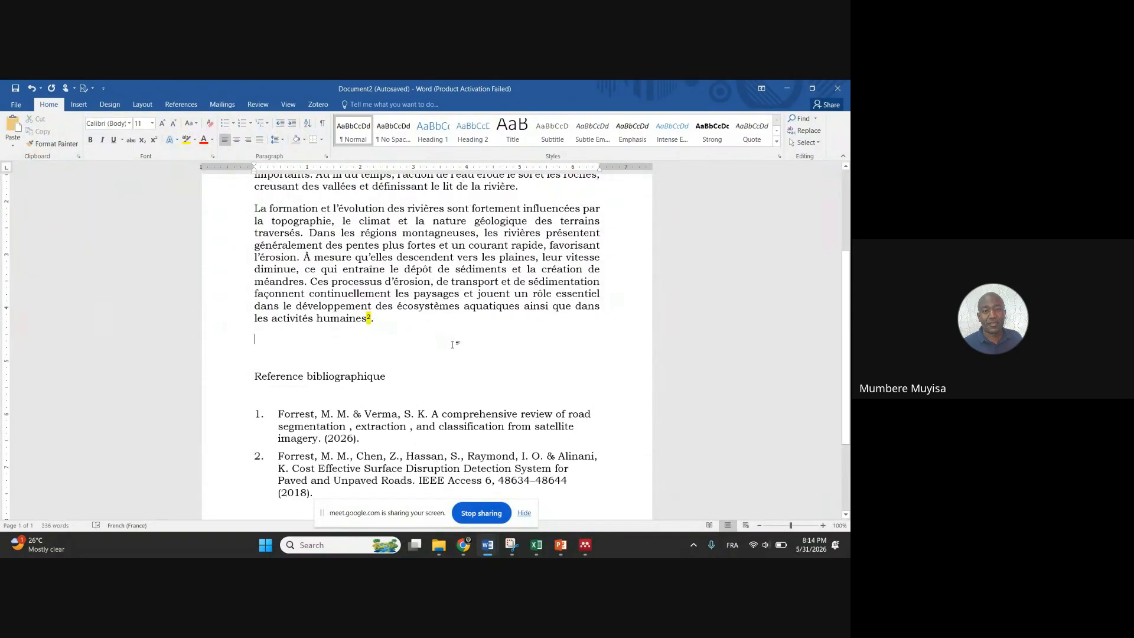
Make the 'Reference bibliographique' heading bold and centred
click(225, 378)
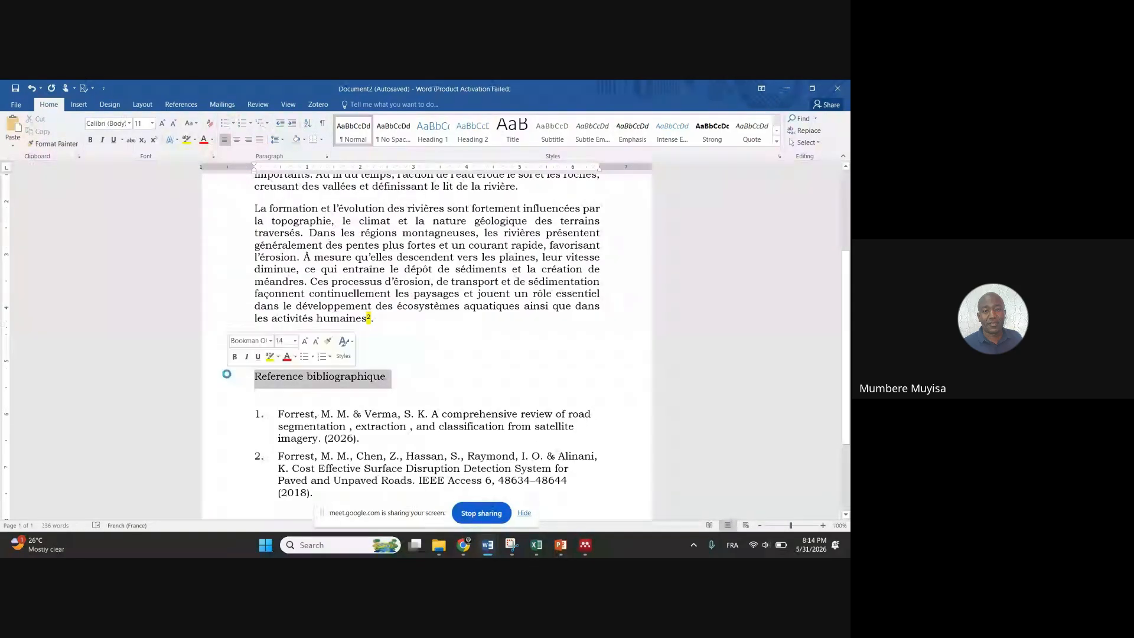
click(90, 140)
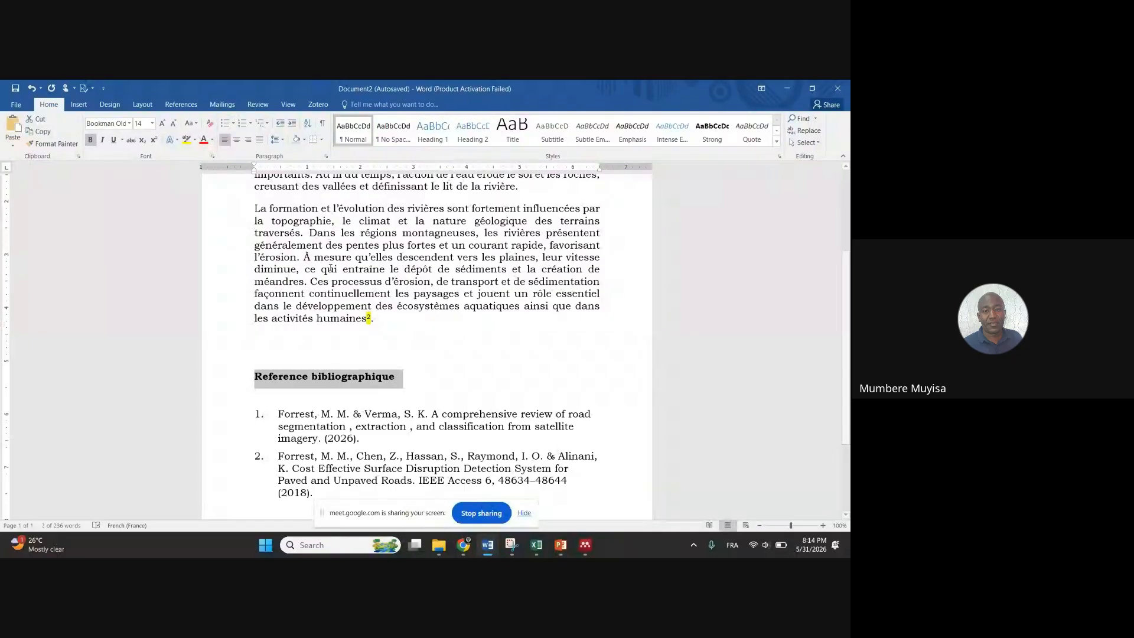
click(236, 139)
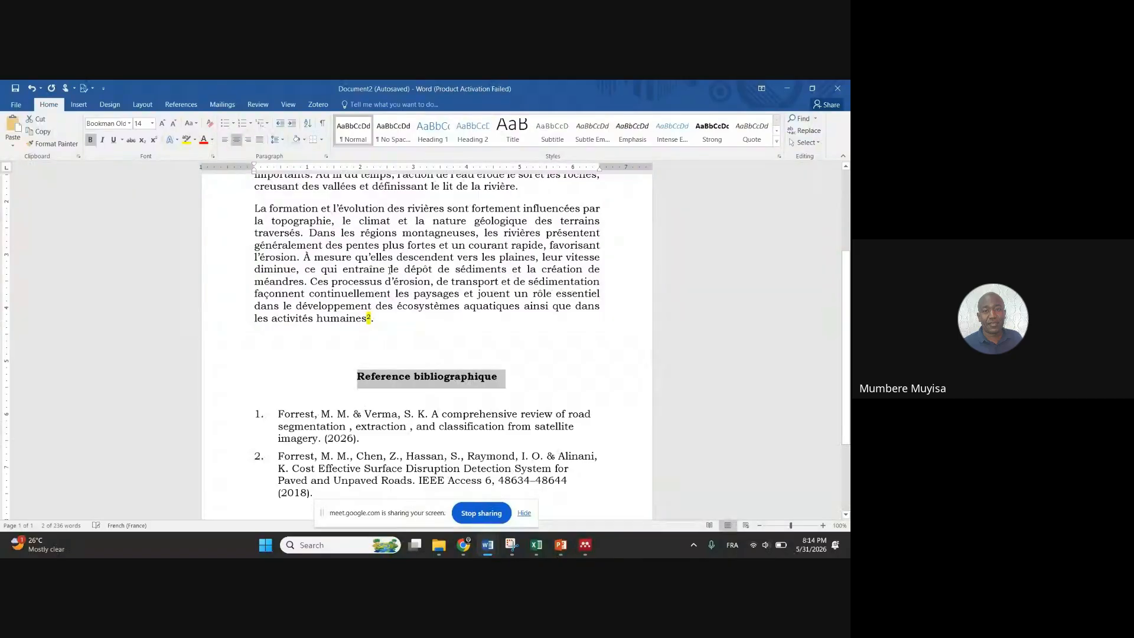
click(409, 323)
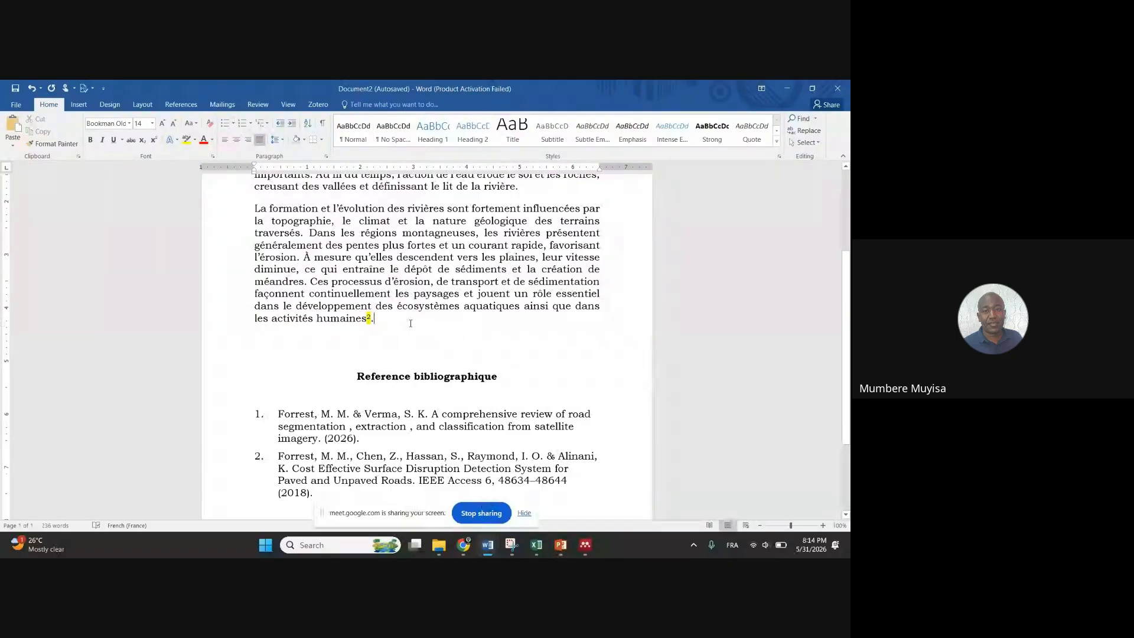
scroll(410, 323, down, 2)
scroll(412, 328, up, 2)
Select 'surface' in the first paragraph, then 'humaines' with its citation
scroll(395, 268, up, 4)
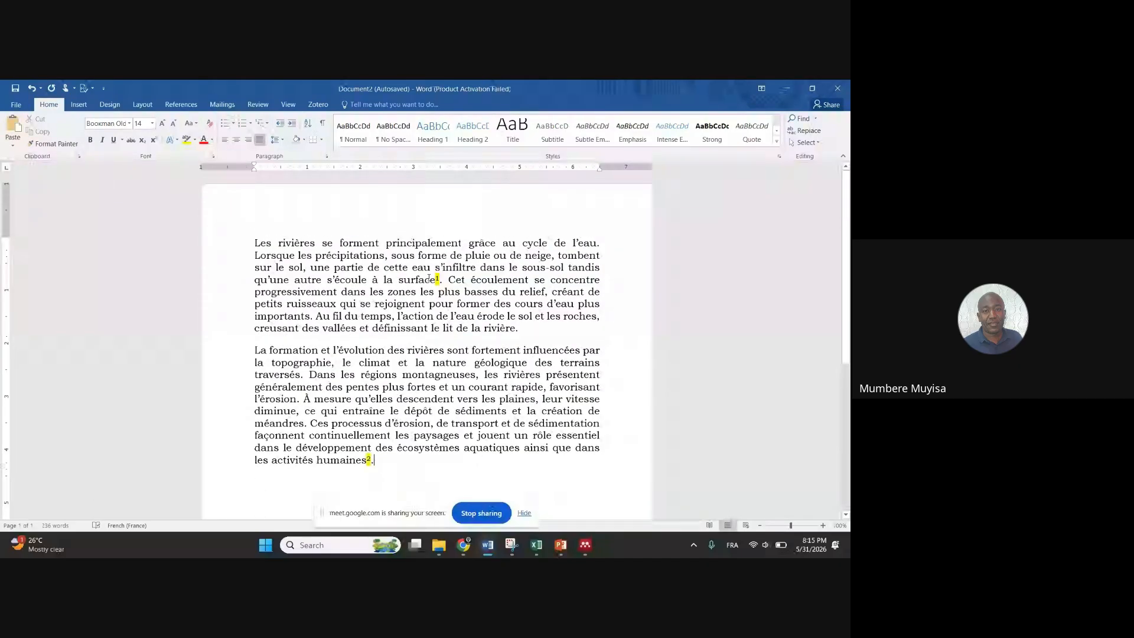
double_click(417, 279)
scroll(413, 296, down, 2)
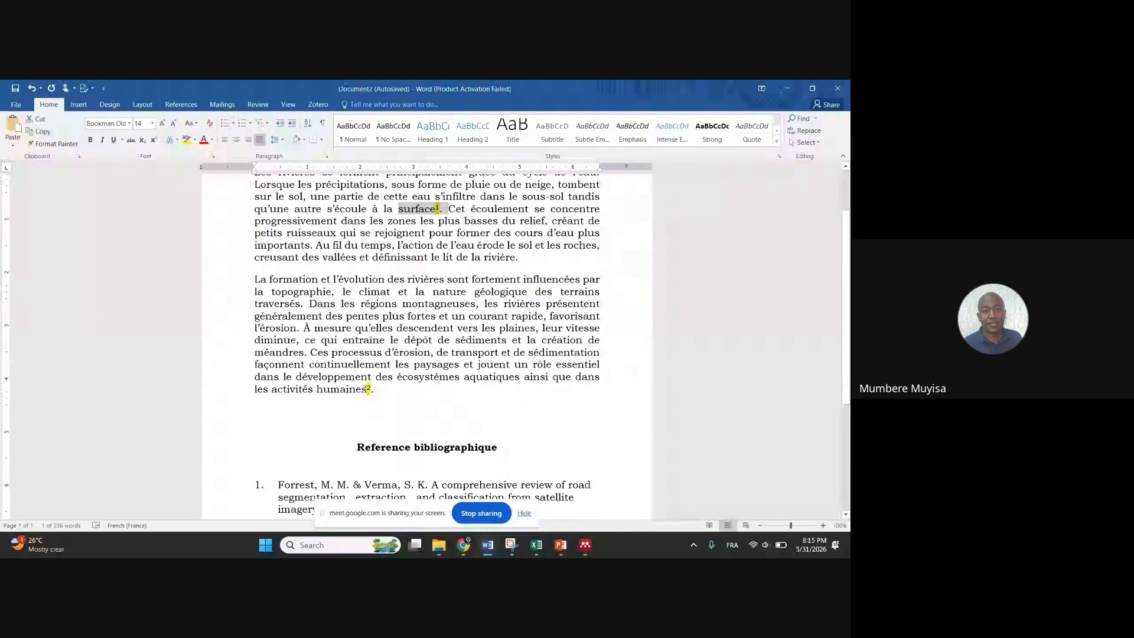
double_click(384, 389)
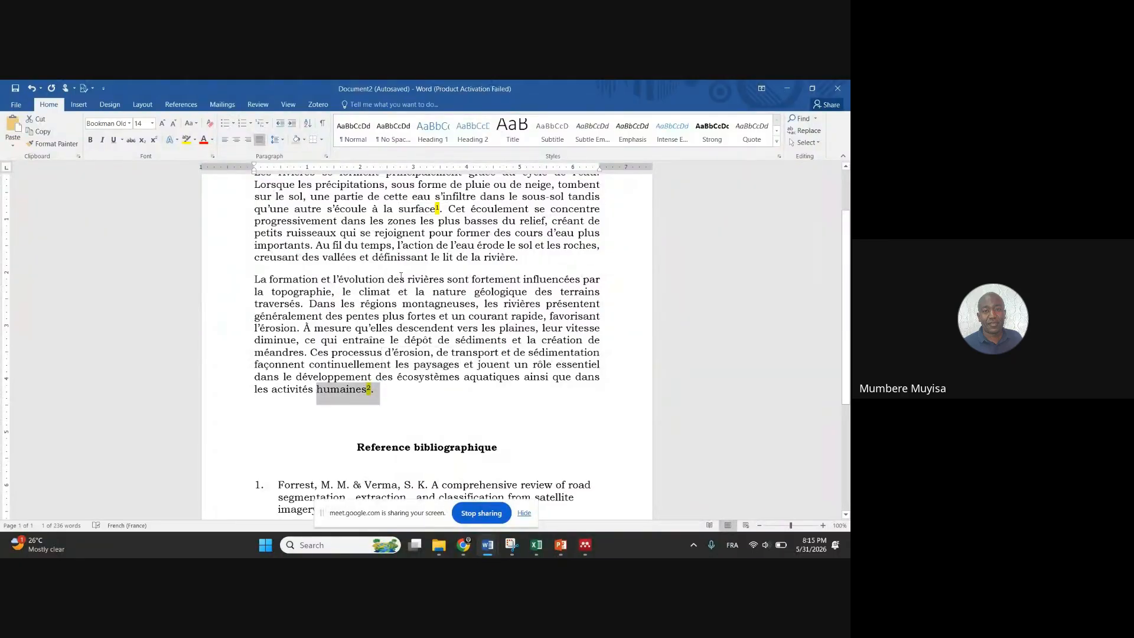
Clear the highlighted marker after 'topographie', leaving a space before the comma
click(334, 291)
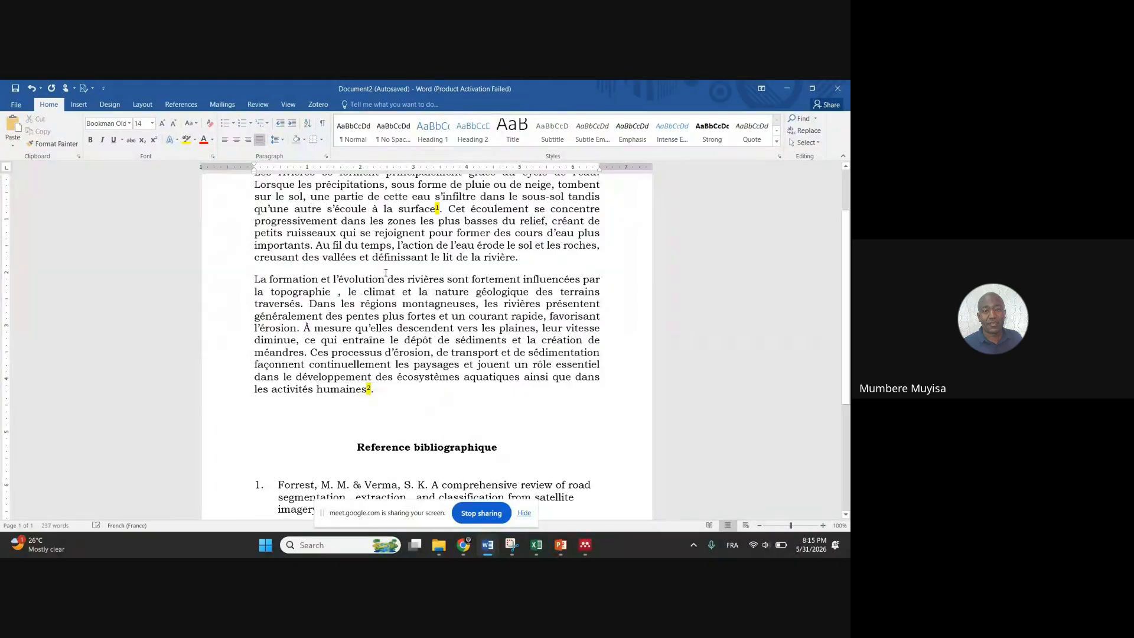
click(187, 140)
mouse_move(335, 293)
mouse_down()
mouse_move(326, 295)
mouse_move(334, 299)
mouse_up()
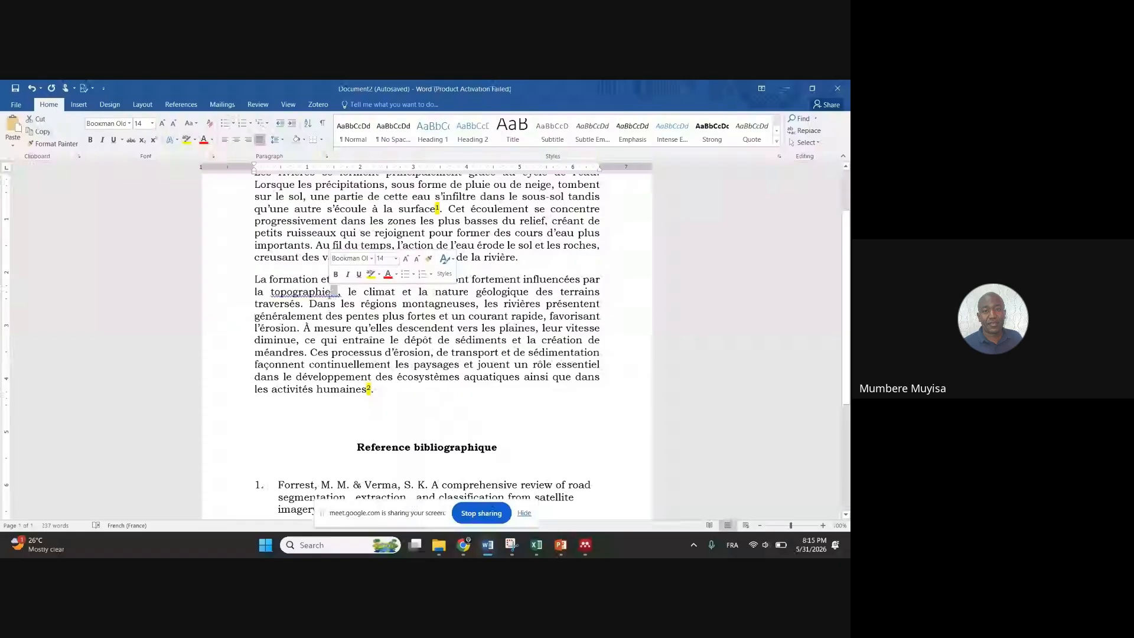
click(336, 293)
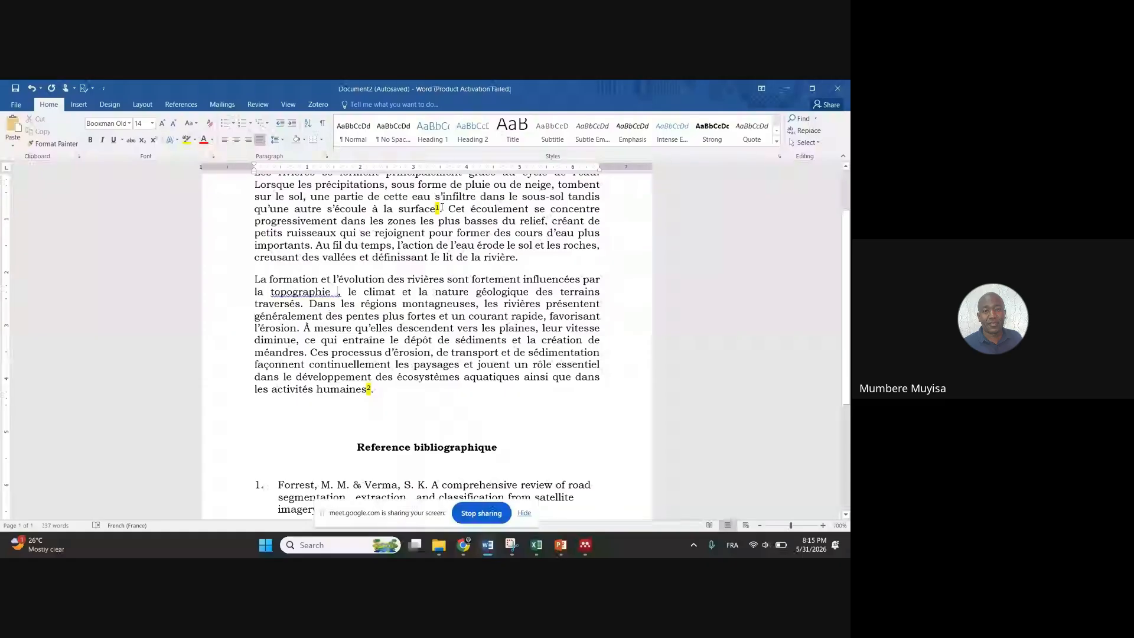
double_click(340, 292)
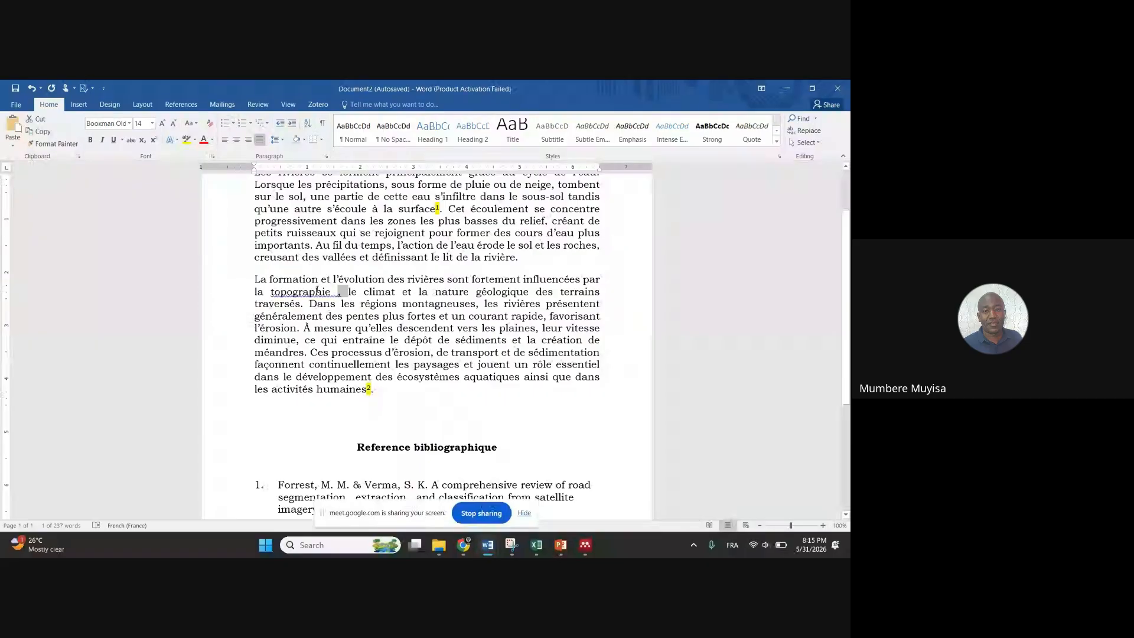
click(331, 292)
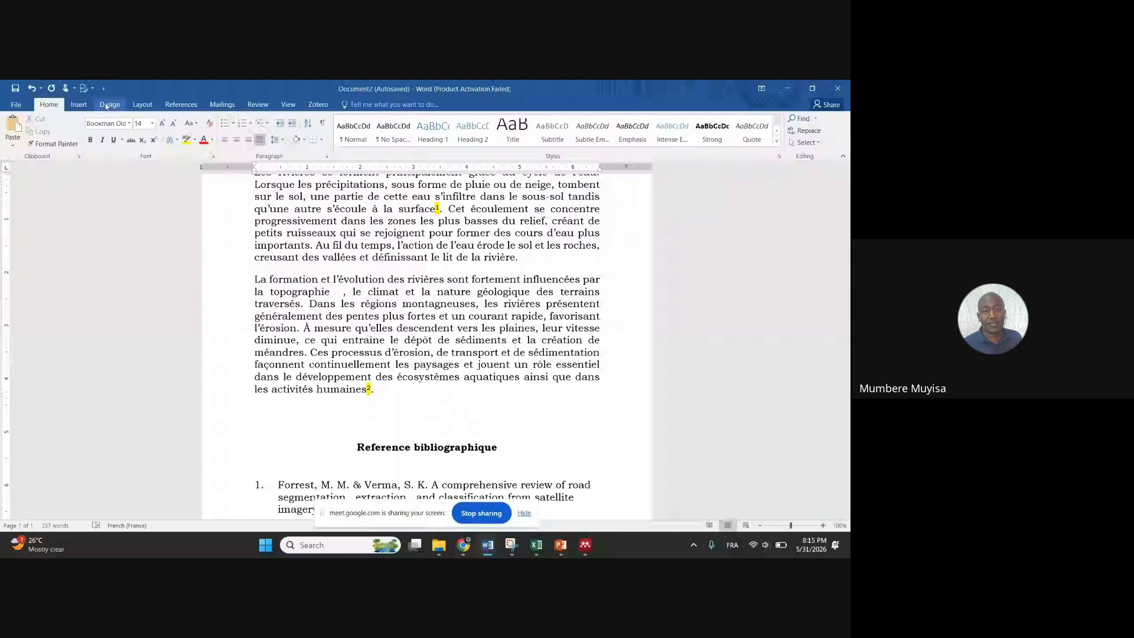
Insert a Mendeley citation after 'topographie' for the 2020 road roughness estimation paper, searching 'forre'
click(181, 105)
click(197, 126)
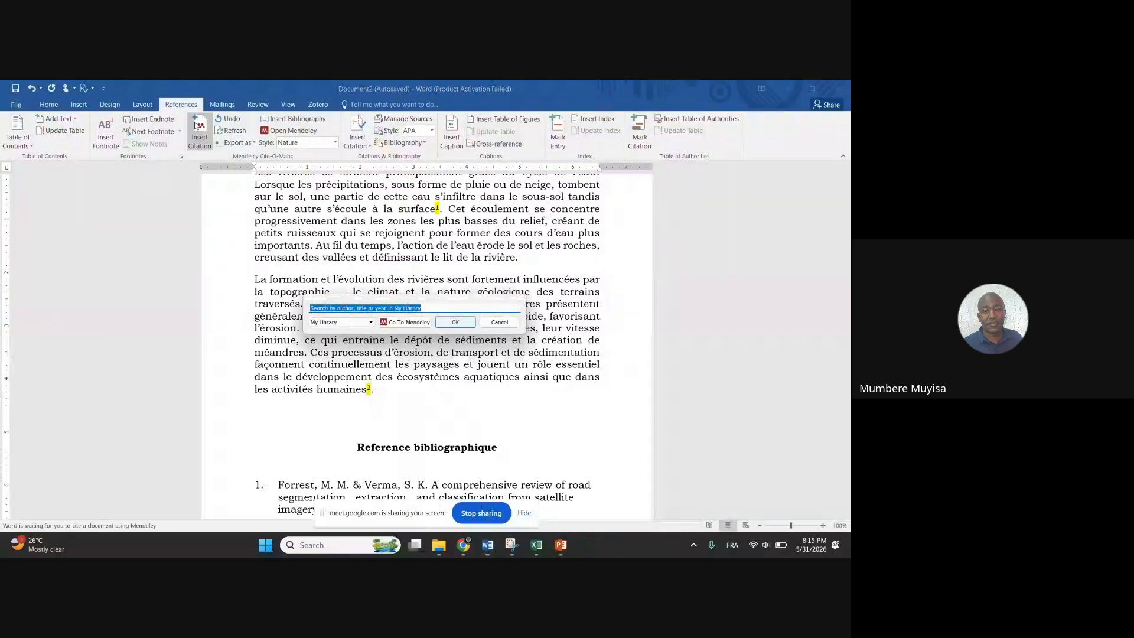
text(forre)
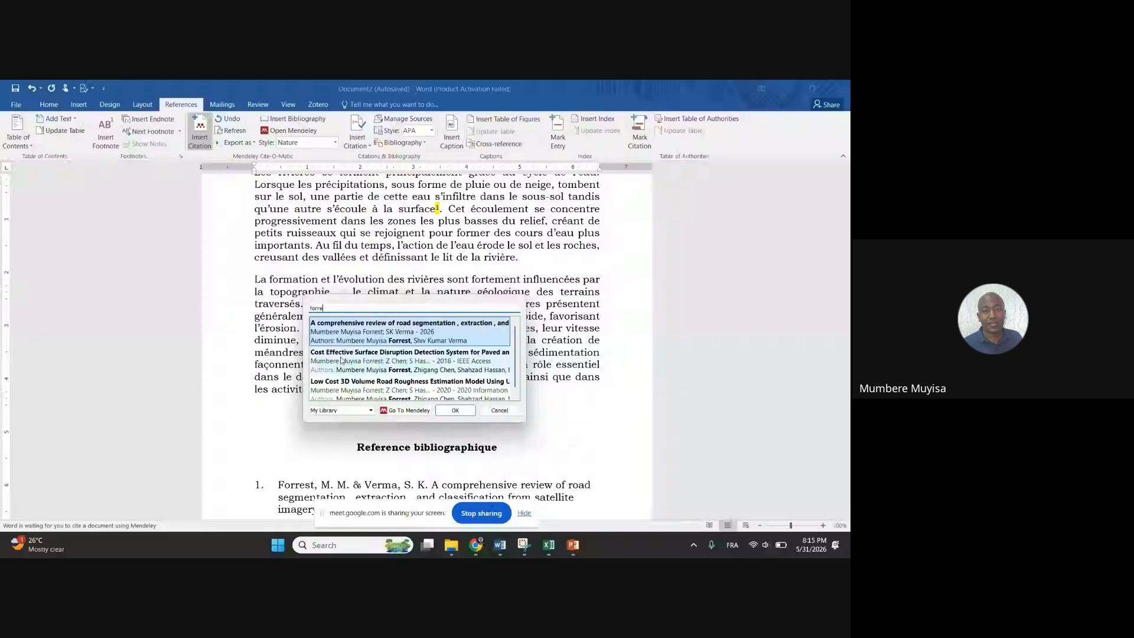
click(341, 360)
click(455, 323)
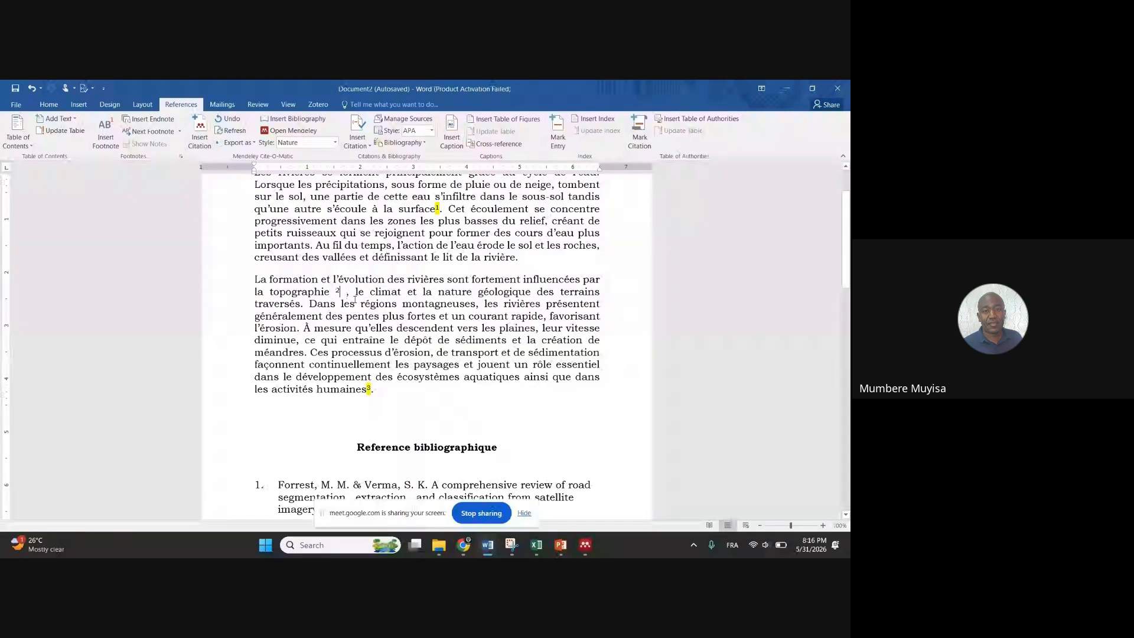
Delete the extra space between the new citation and the comma
click(337, 291)
click(49, 104)
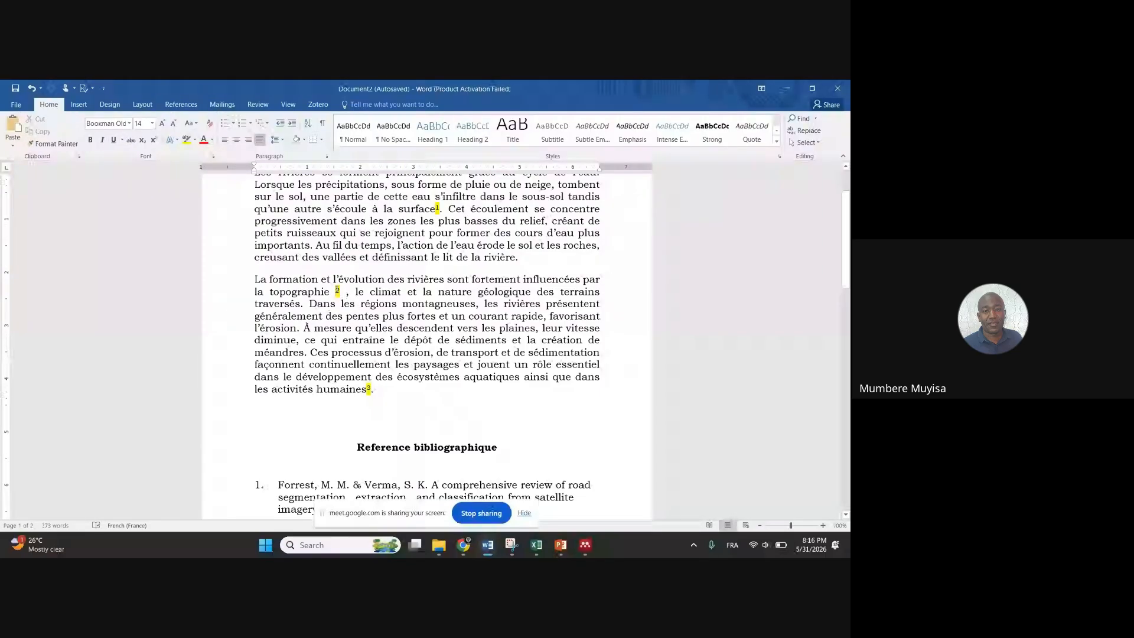
key(BackSpace)
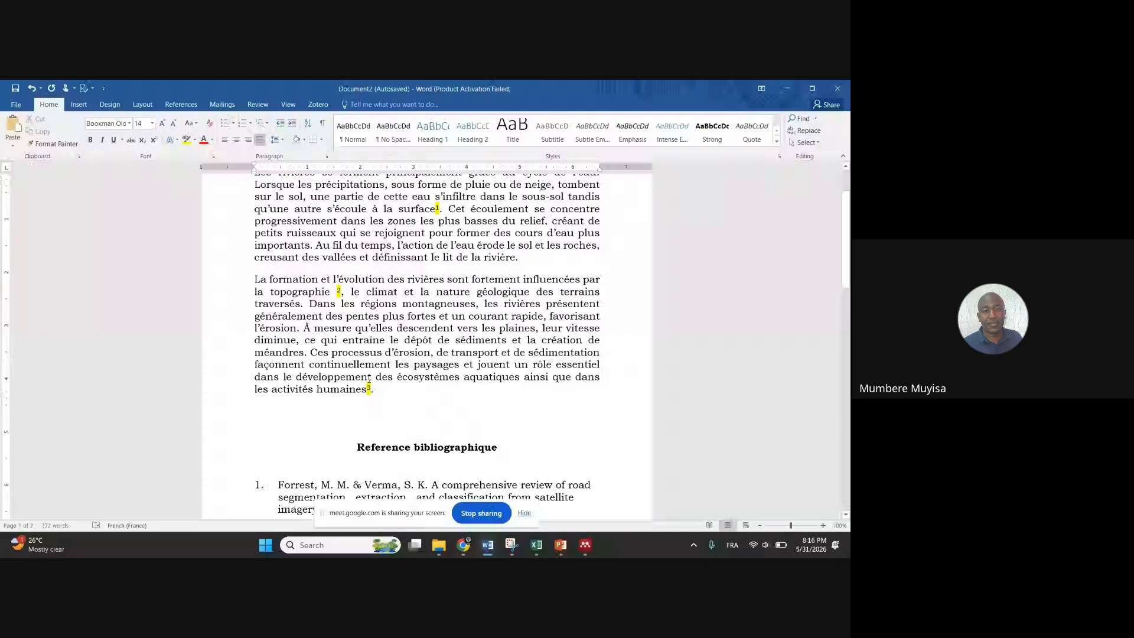
Select the three bibliography entries, then put the caret in the bibliography heading
scroll(368, 378, down, 6)
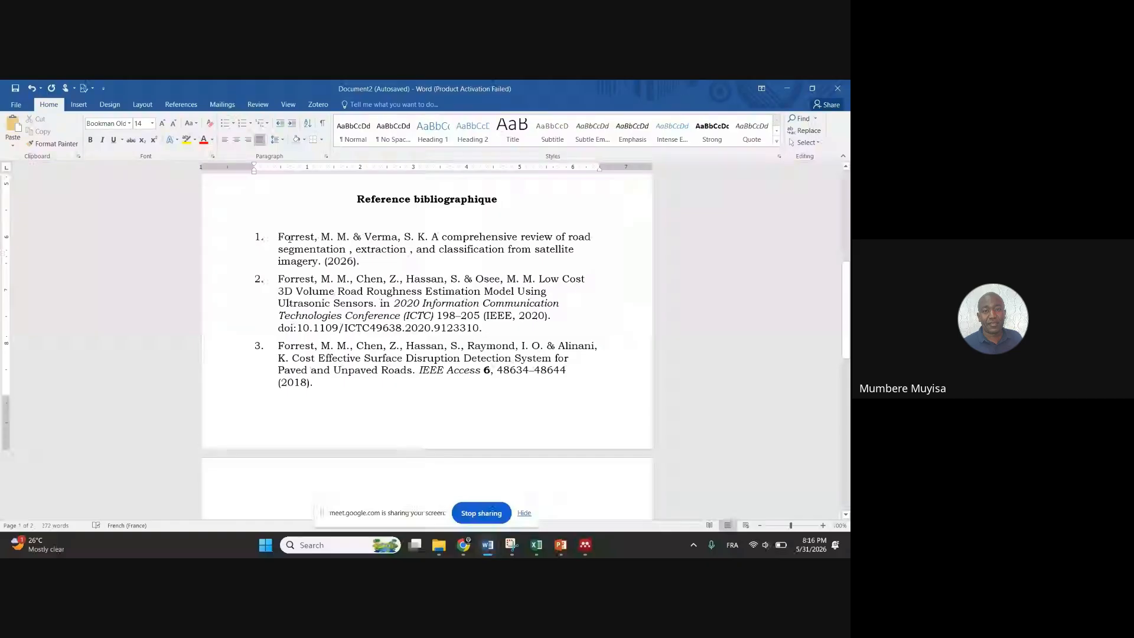
drag(289, 238, 314, 383)
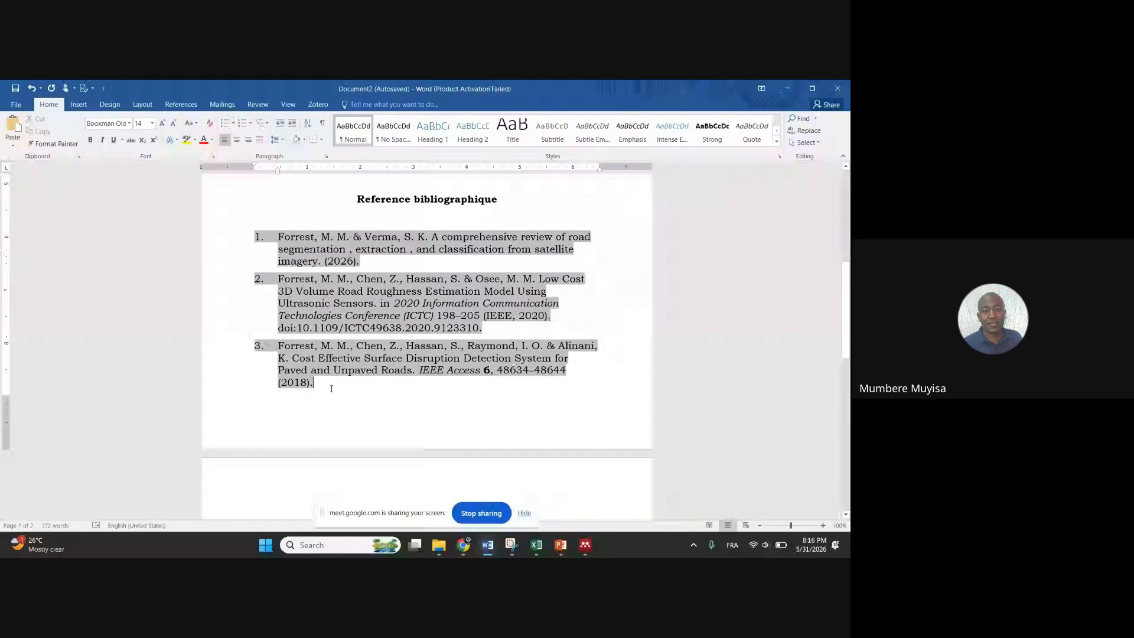
click(429, 207)
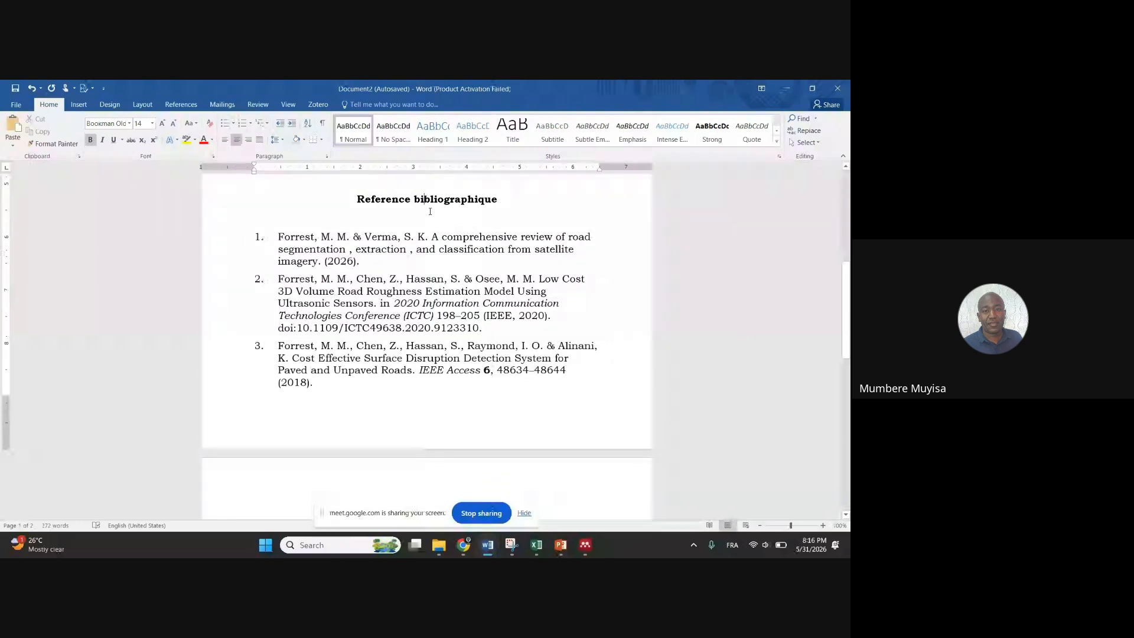
scroll(433, 231, up, 4)
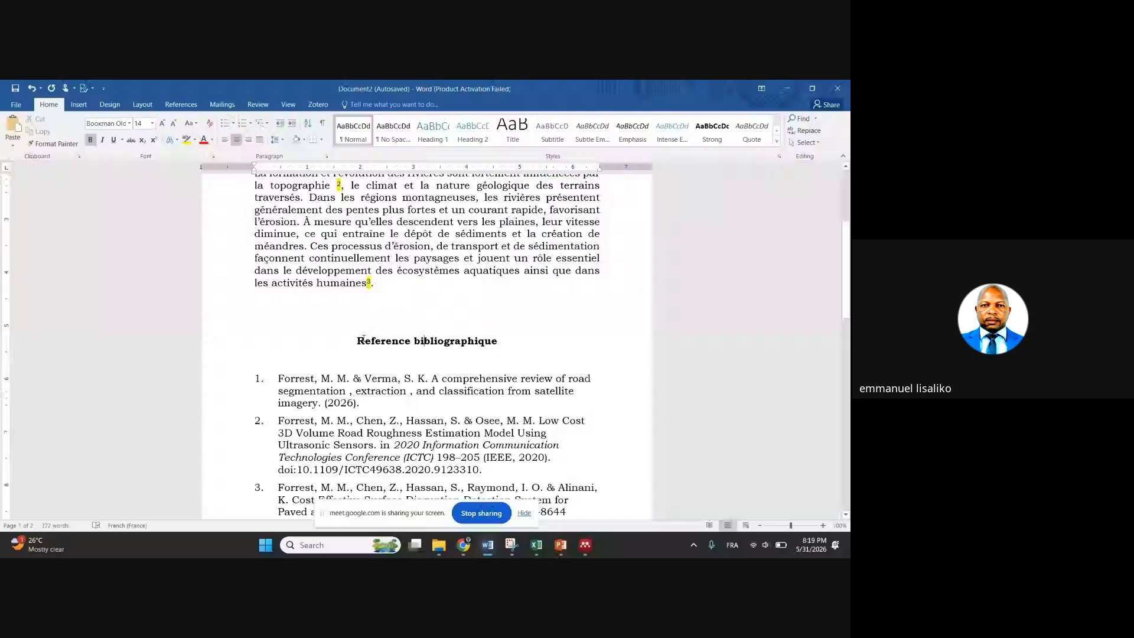
triple_click(363, 339)
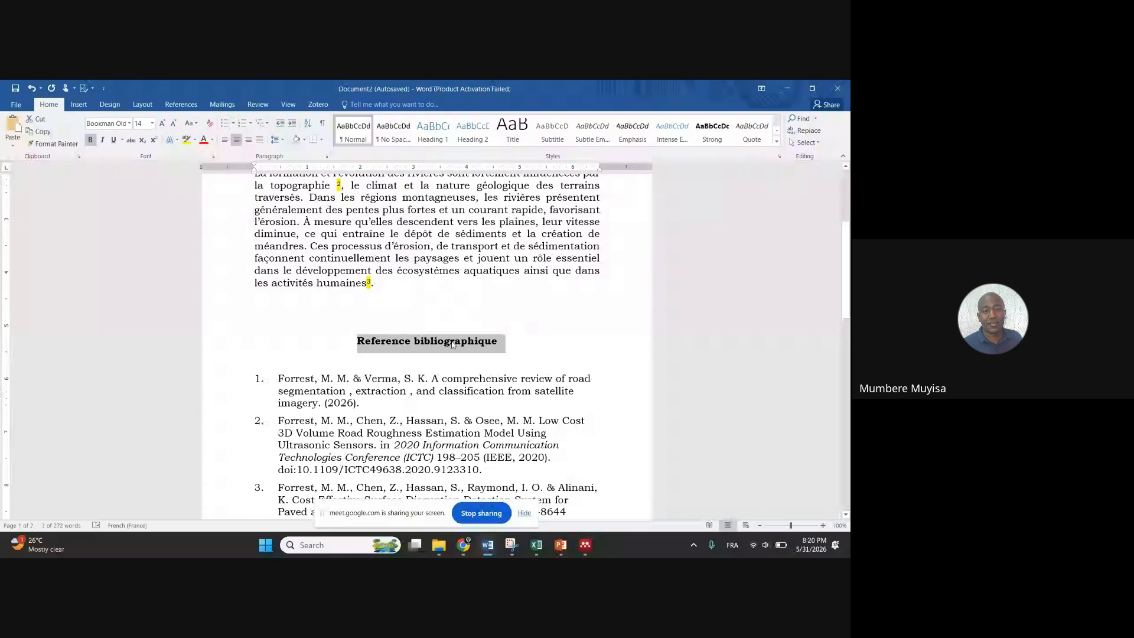
Type 'Bibliographie' as the heading and delete the blank line beneath it
text(Bibli)
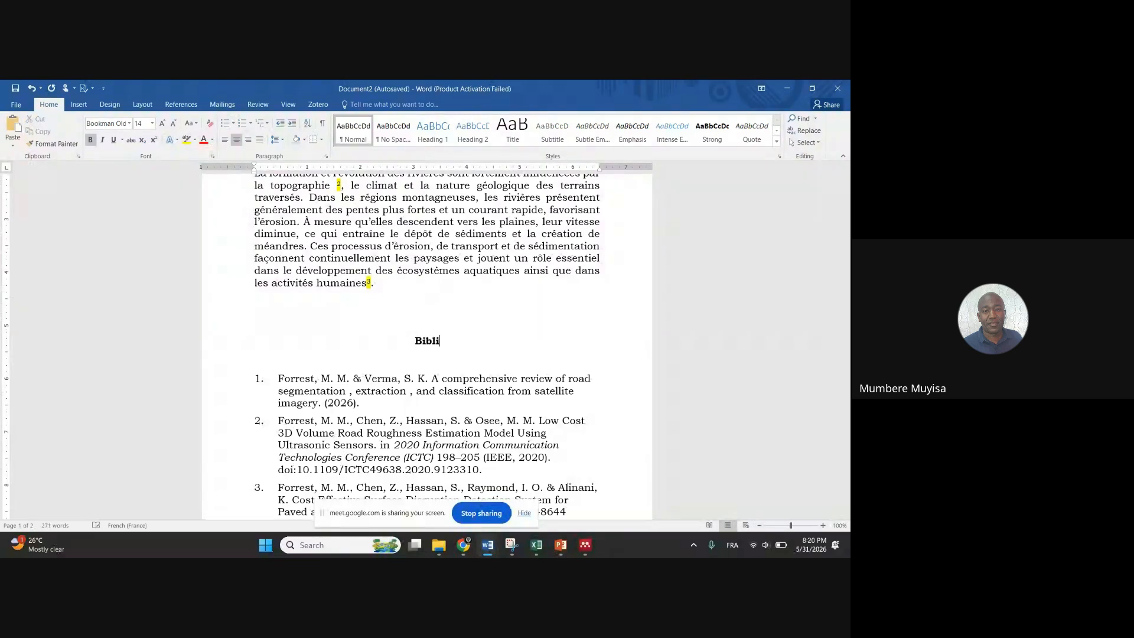
text(ographie)
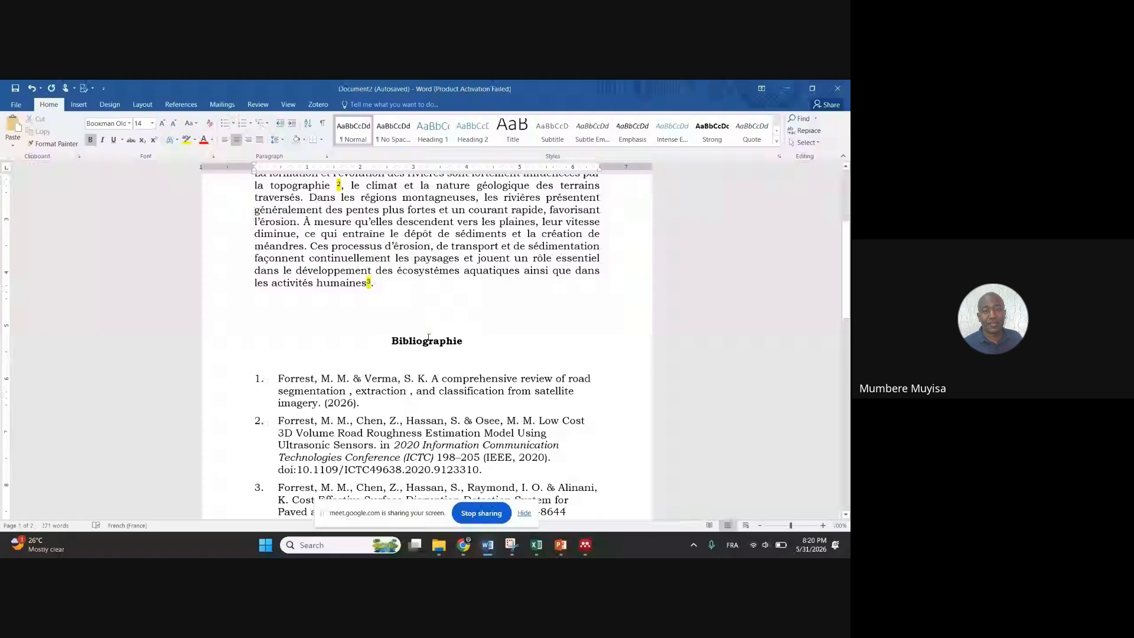
click(400, 353)
key(BackSpace)
click(447, 298)
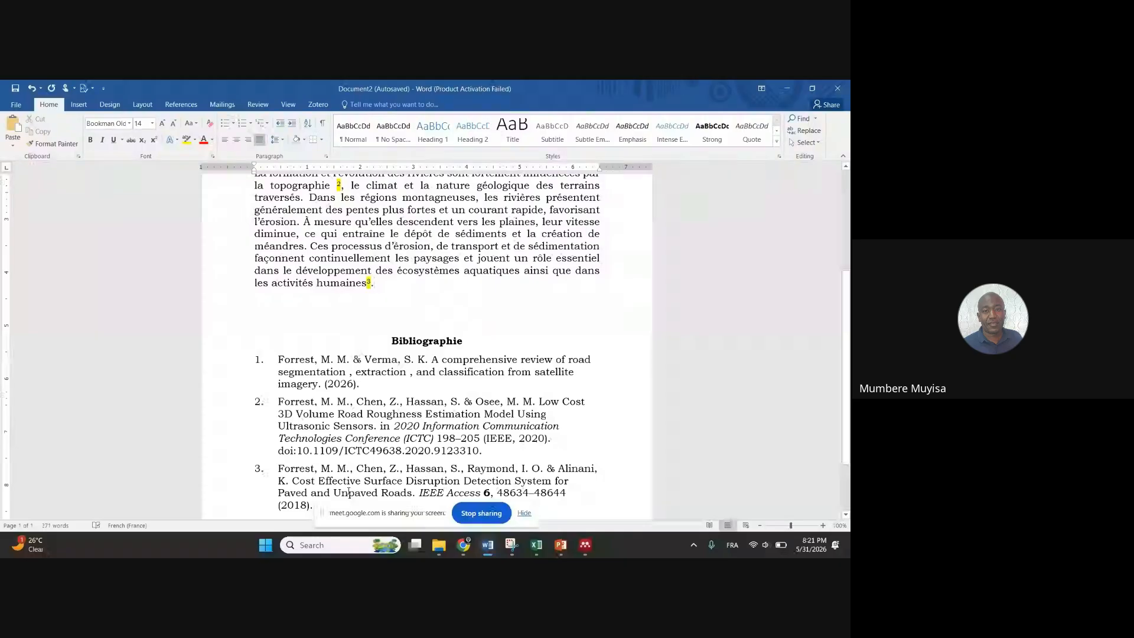
Bring the Google Meet call forward, open its chat, then switch back to the Word document
mouse_move(464, 545)
click(400, 494)
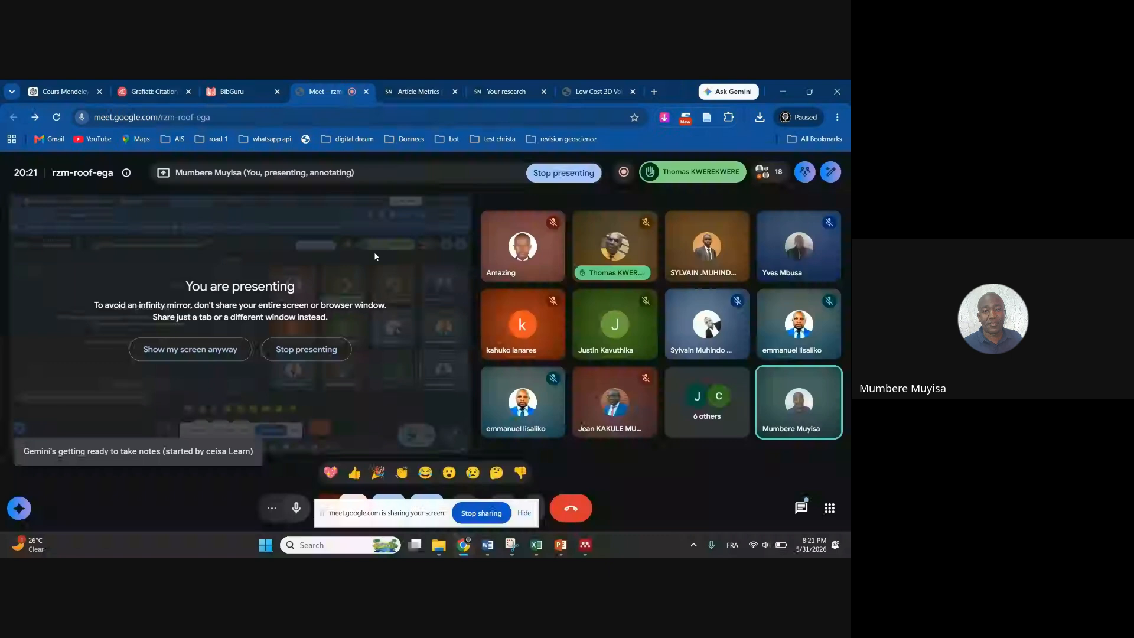
click(800, 507)
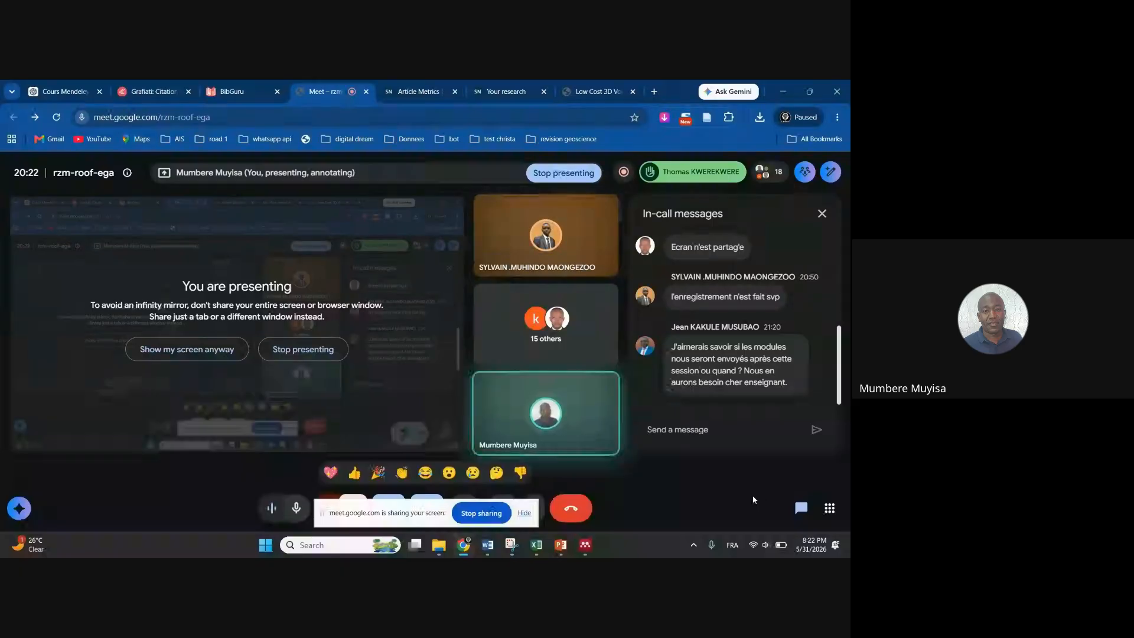
key(alt+Tab)
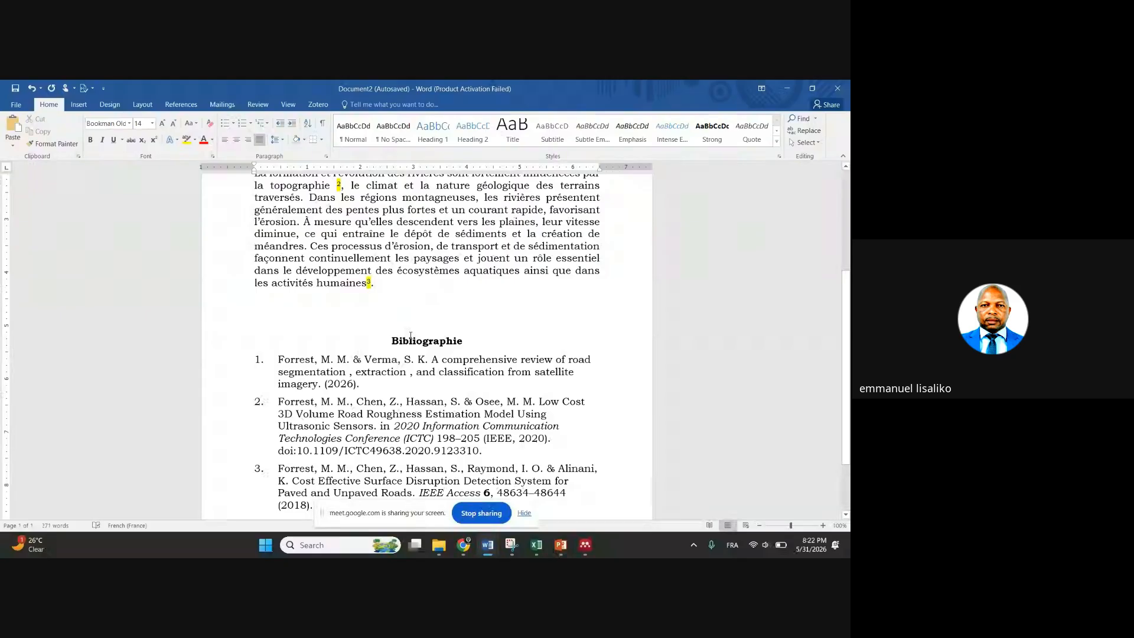
Return to the top of the document and select 'surface' in the first paragraph
scroll(432, 334, up, 5)
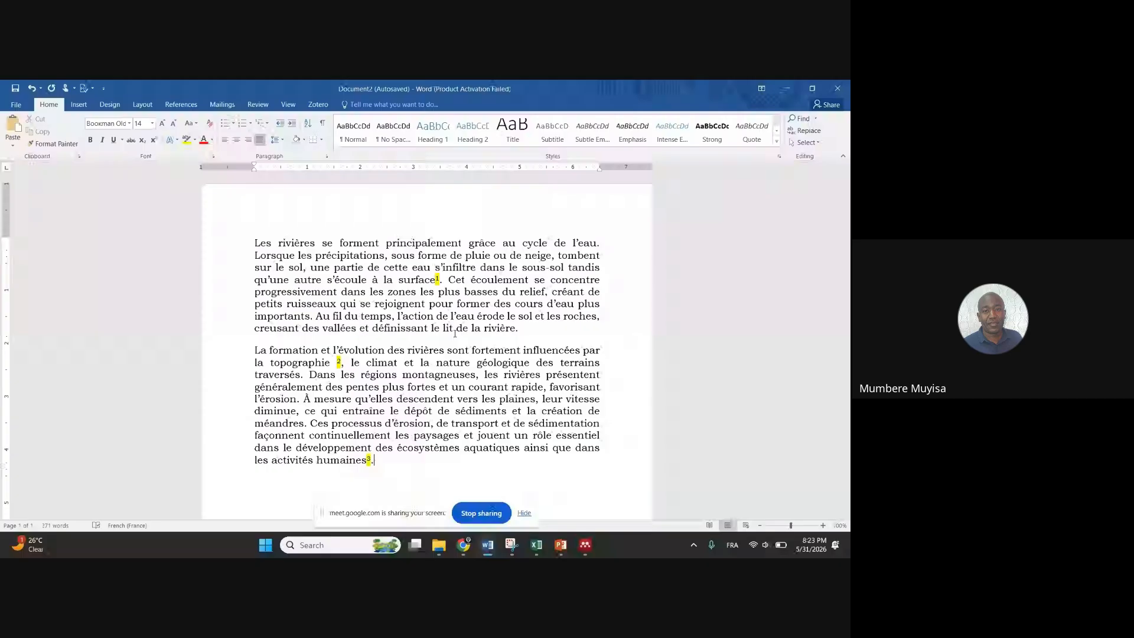
double_click(417, 280)
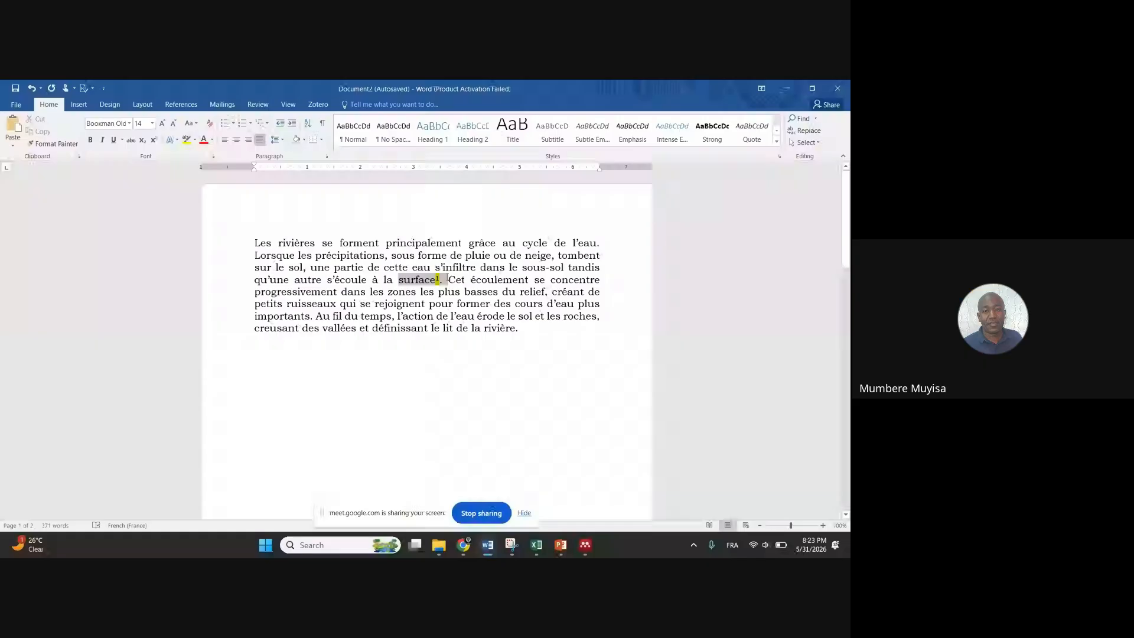
Insert a page break at the end of the 'humaines' paragraph so Bibliographie starts a new page
drag(447, 279, 447, 281)
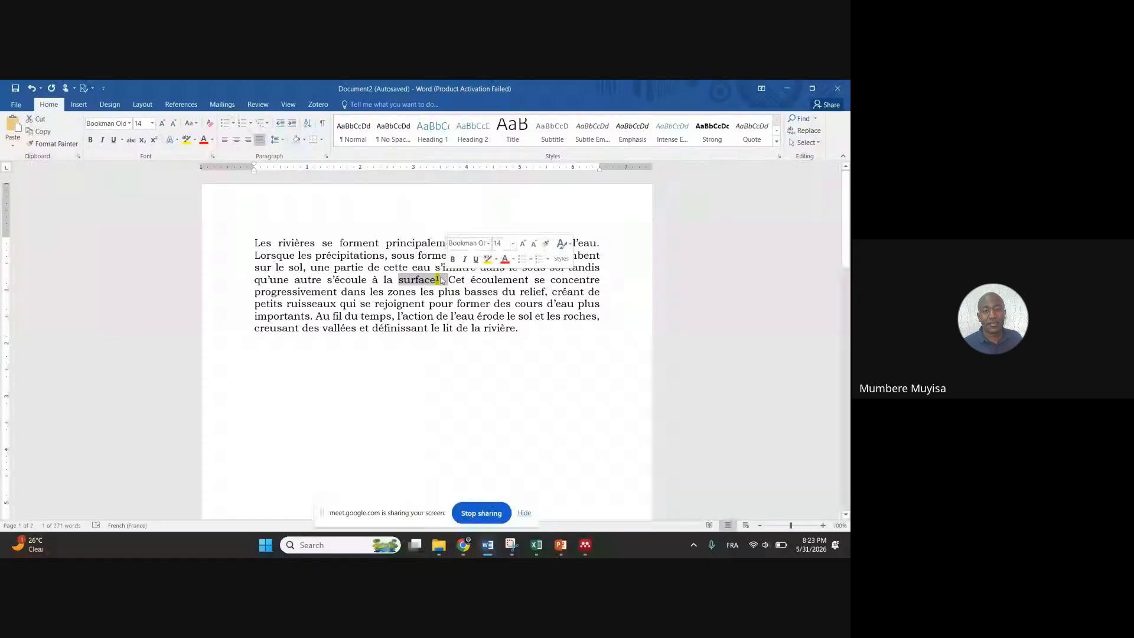
click(312, 270)
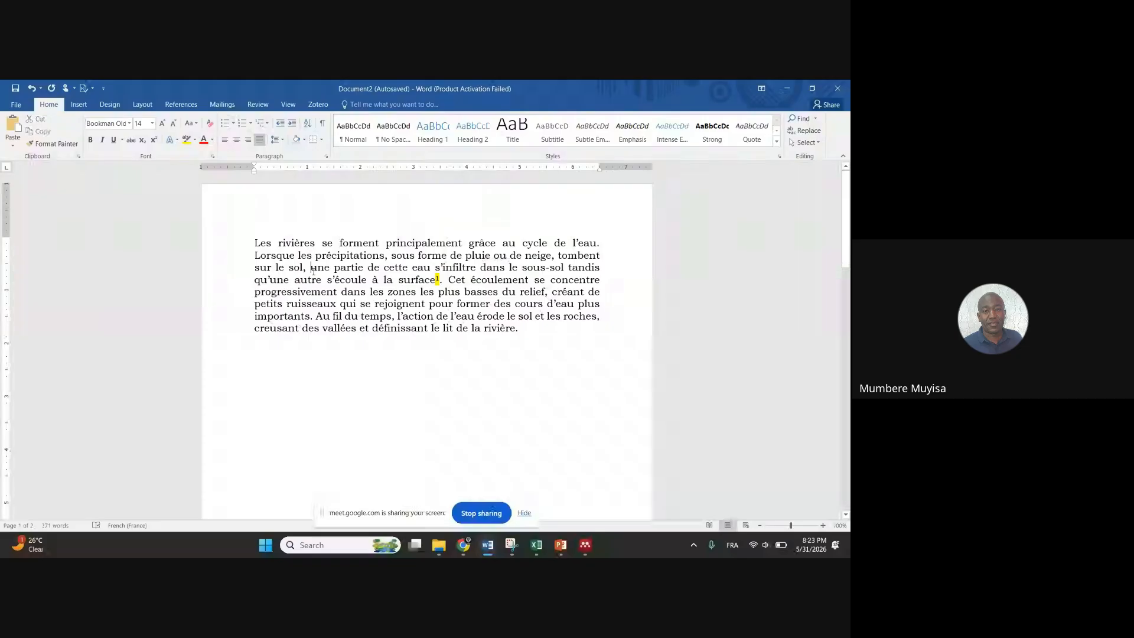
scroll(419, 318, down, 10)
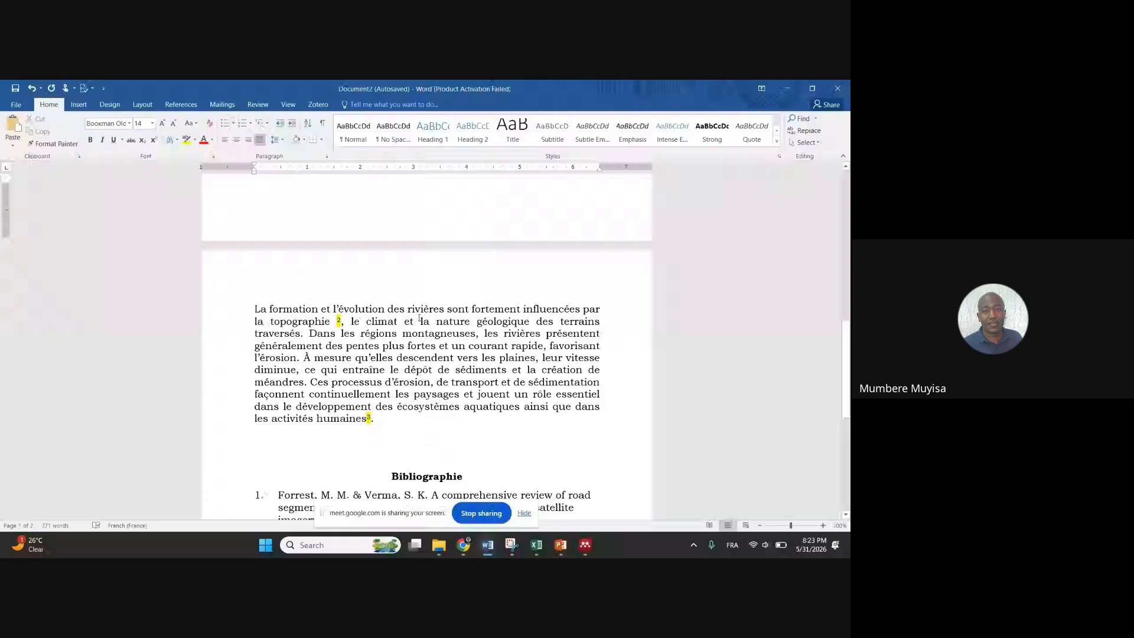
click(315, 319)
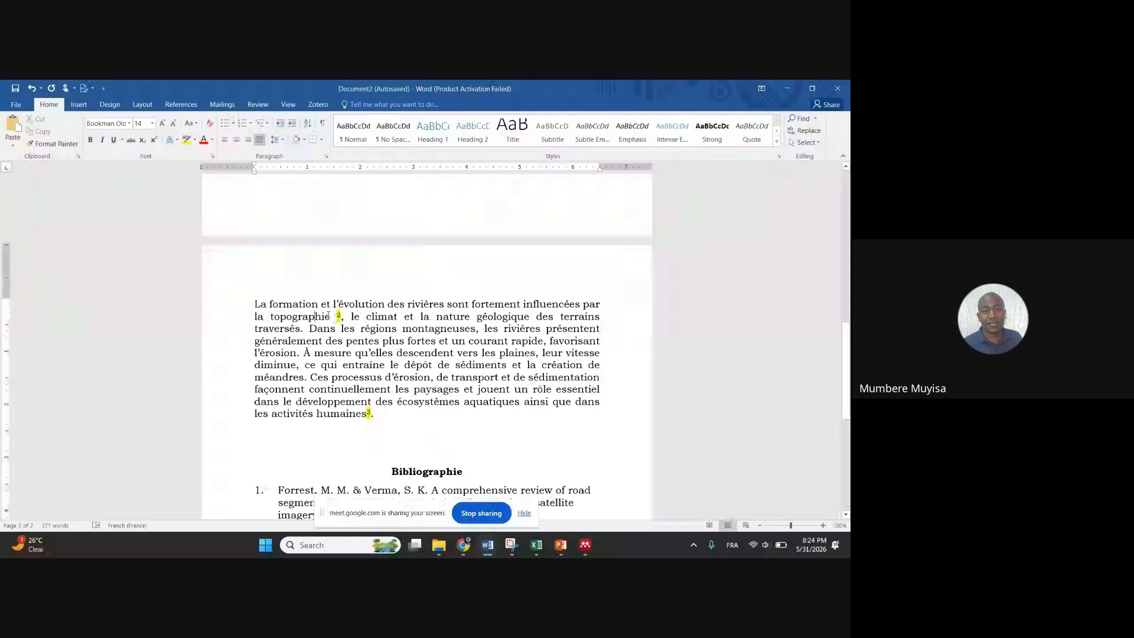
click(329, 317)
click(383, 408)
key(ctrl+Return)
scroll(464, 325, up, 10)
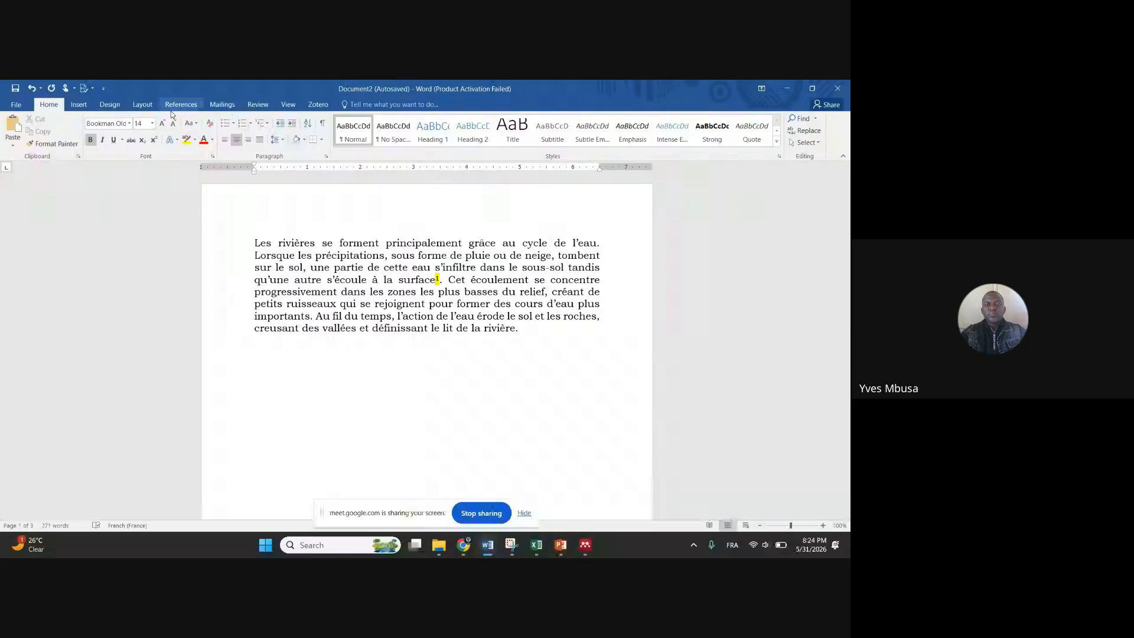
Put the caret on the empty line below the first paragraph and check the Bibliographie further down
click(270, 345)
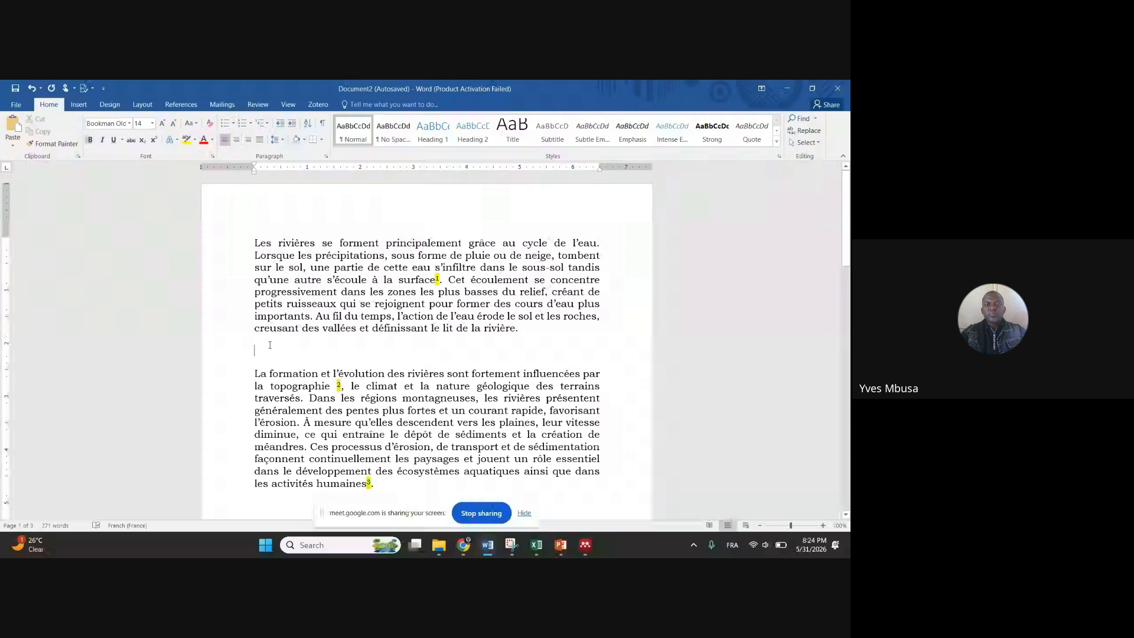
scroll(270, 345, down, 4)
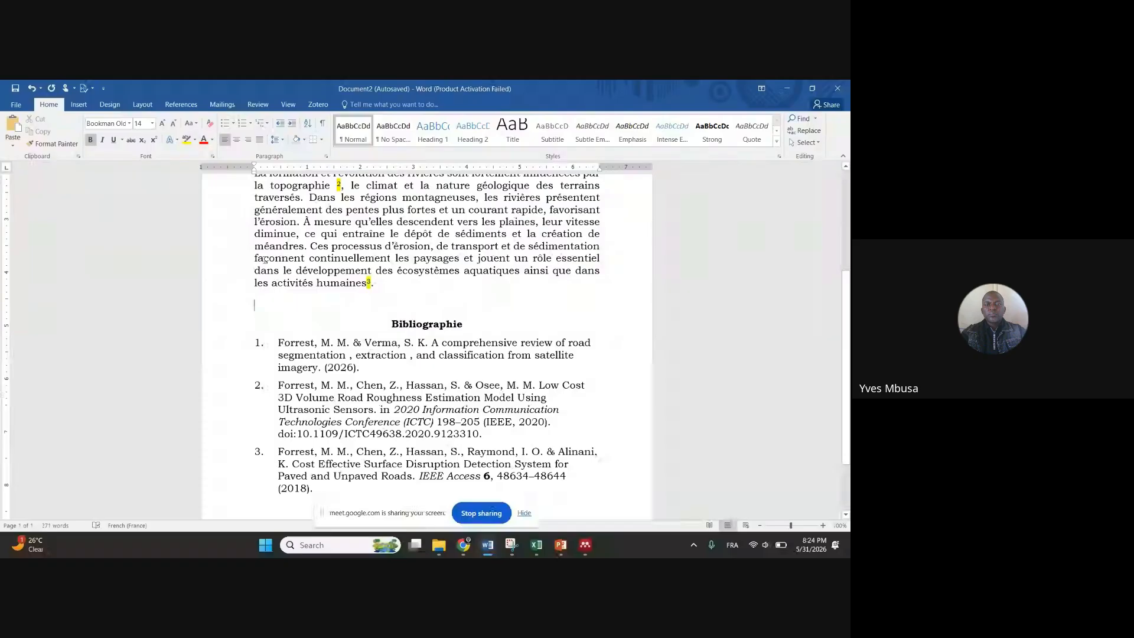
Show the References ribbon with the Mendeley Cite-O-Matic group set to the Nature style
click(175, 106)
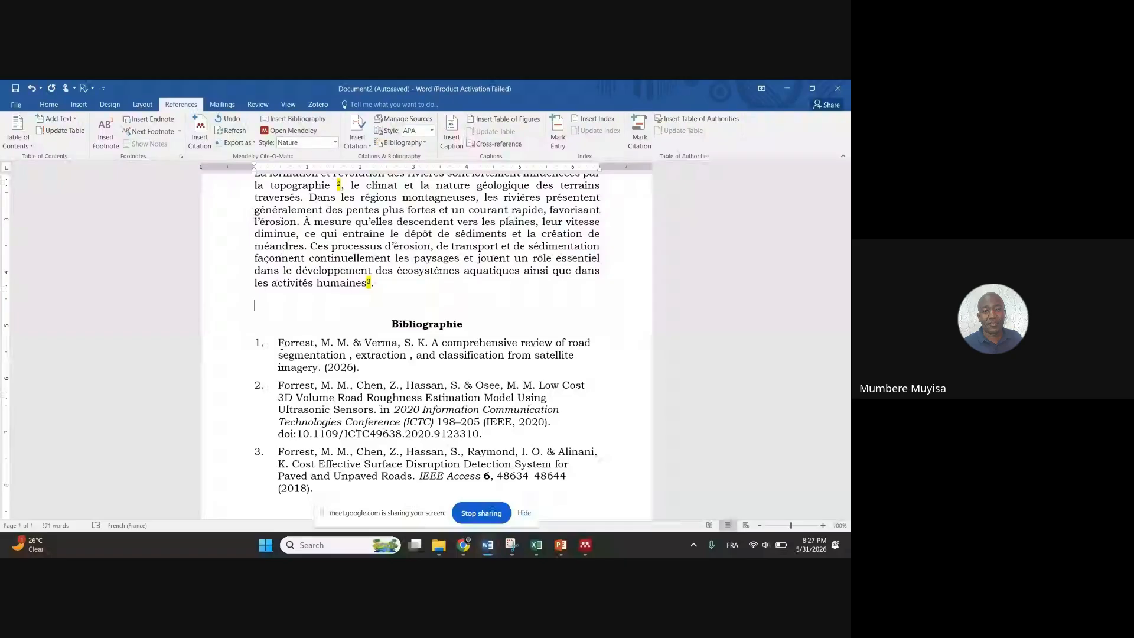
click(265, 546)
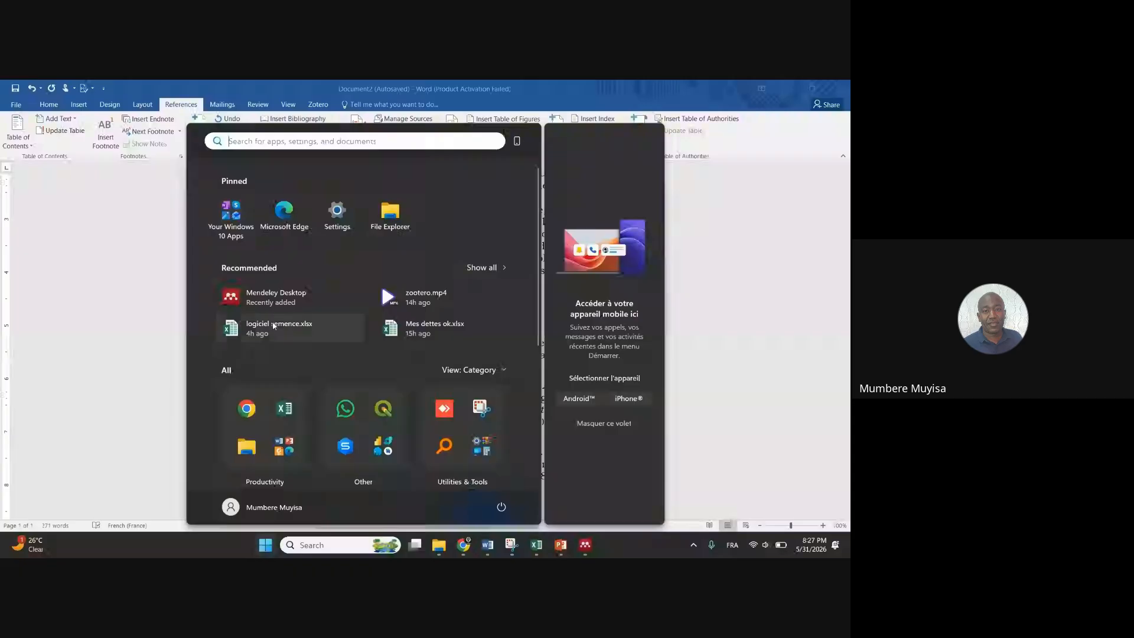
click(319, 539)
text(mendel)
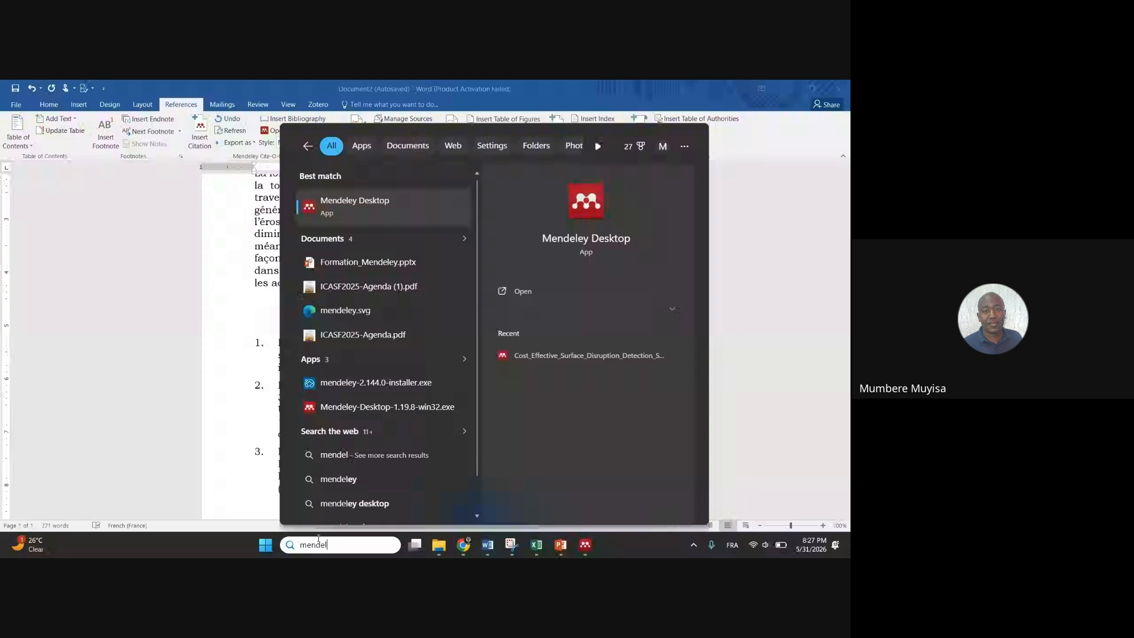
click(216, 347)
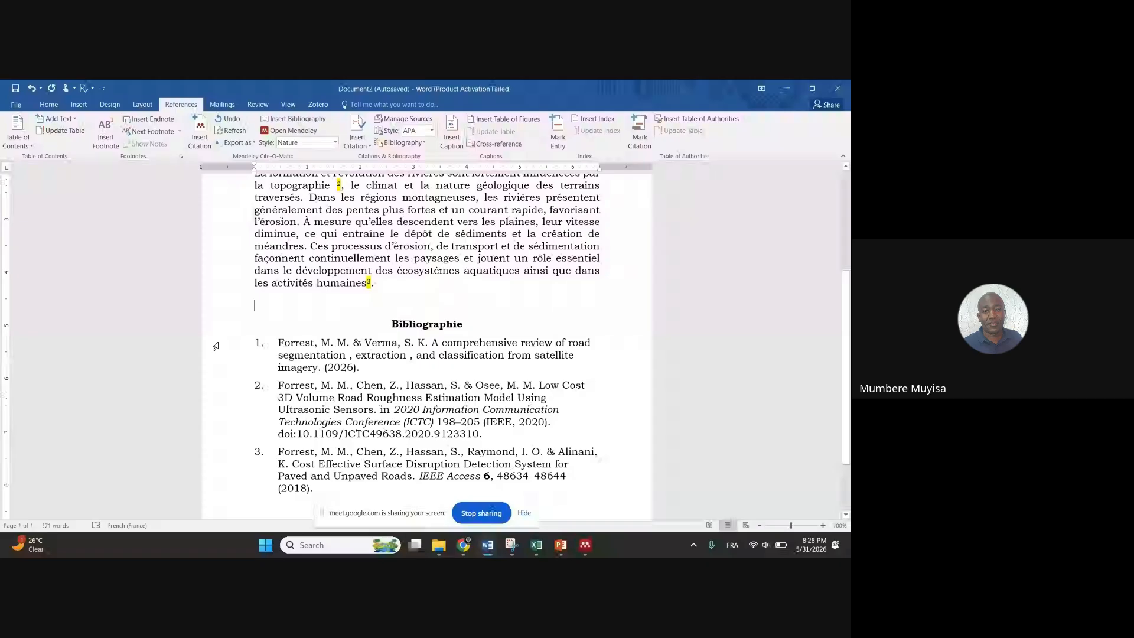
click(484, 549)
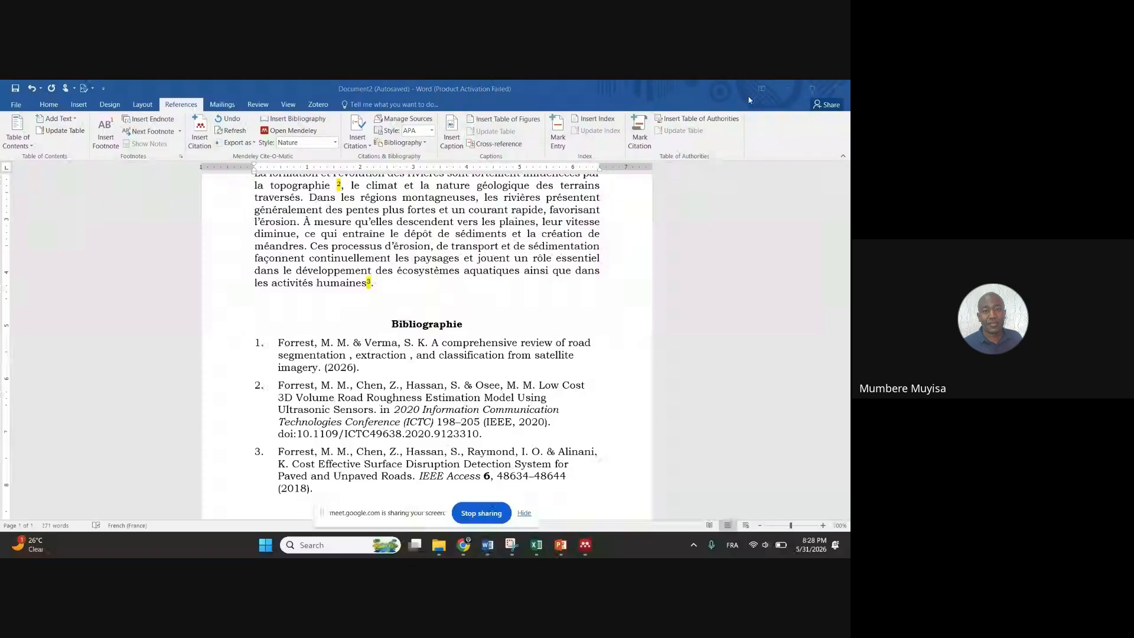
Minimize Word to reveal the Mendeley Desktop library behind it
click(786, 88)
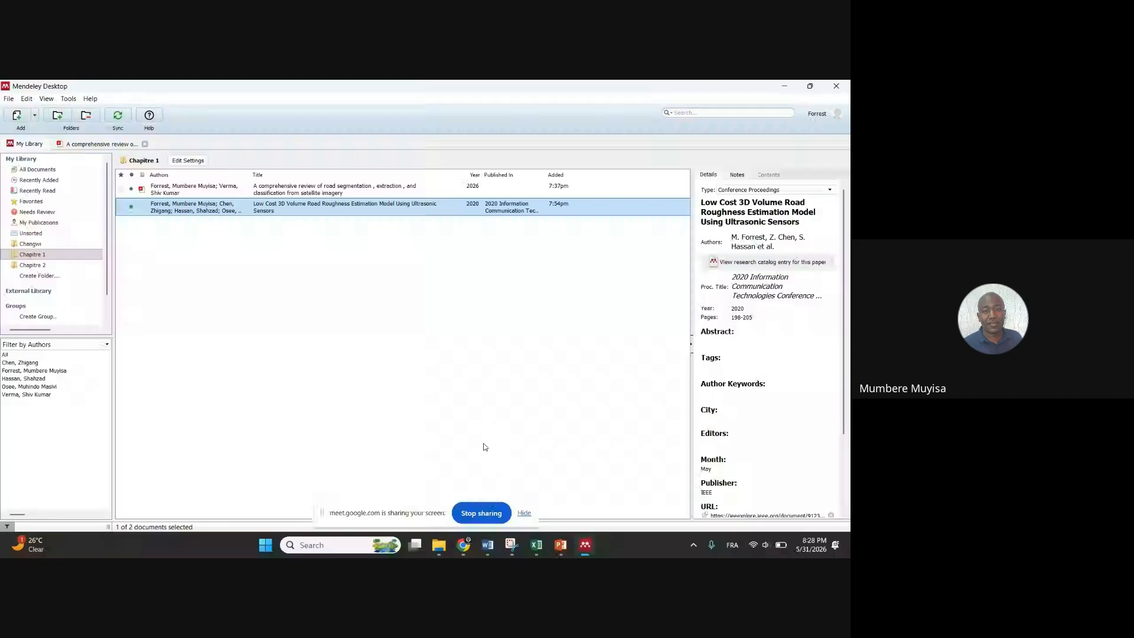
mouse_move(432, 550)
Minimize Mendeley and bring the Word document with the bibliography forward
click(779, 85)
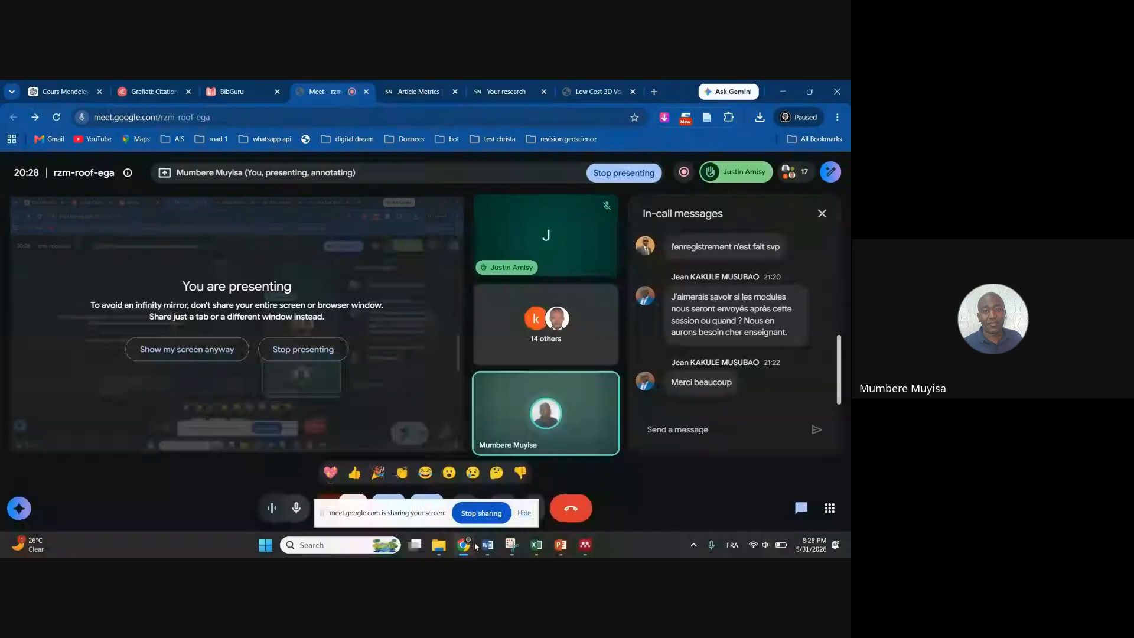
mouse_move(484, 550)
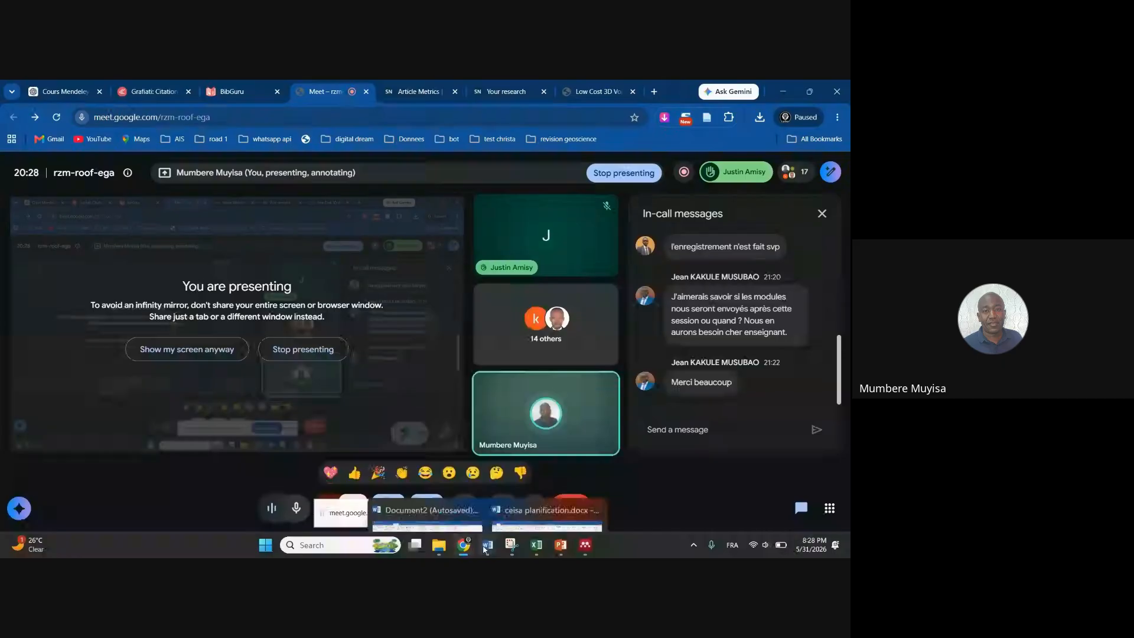
click(428, 514)
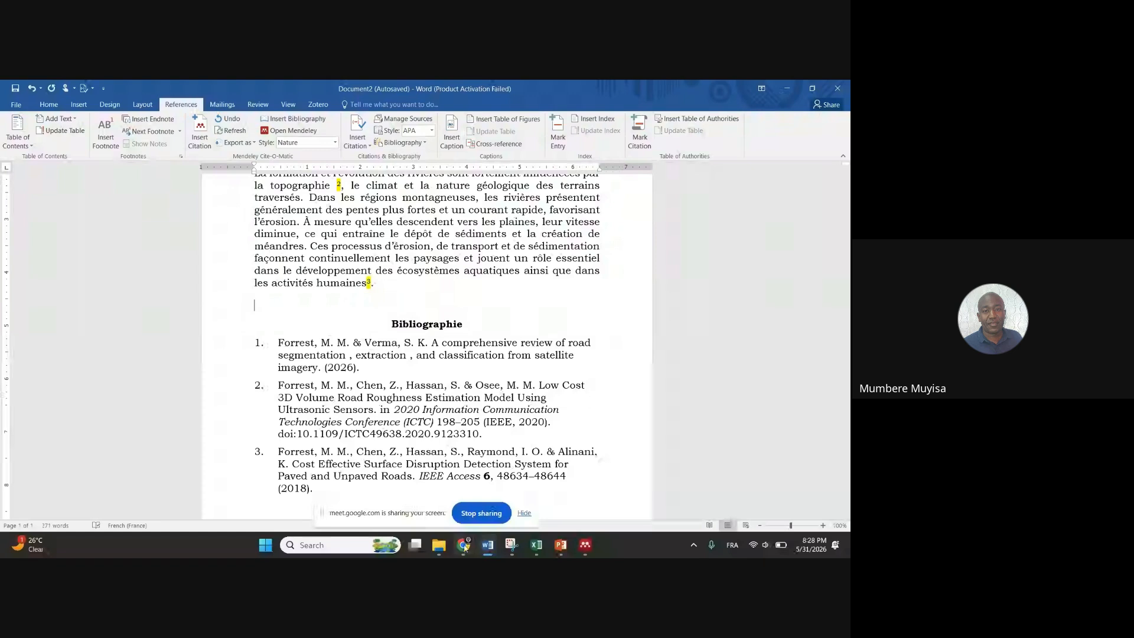
Switch to the Google Meet call and stop sharing the screen
mouse_move(462, 546)
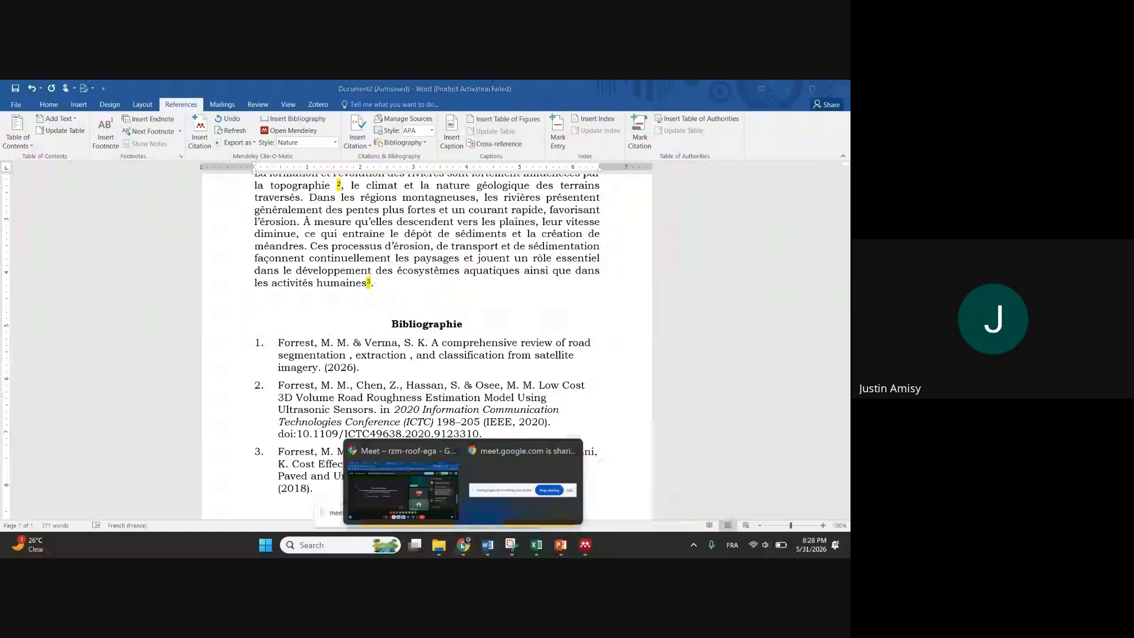
click(434, 493)
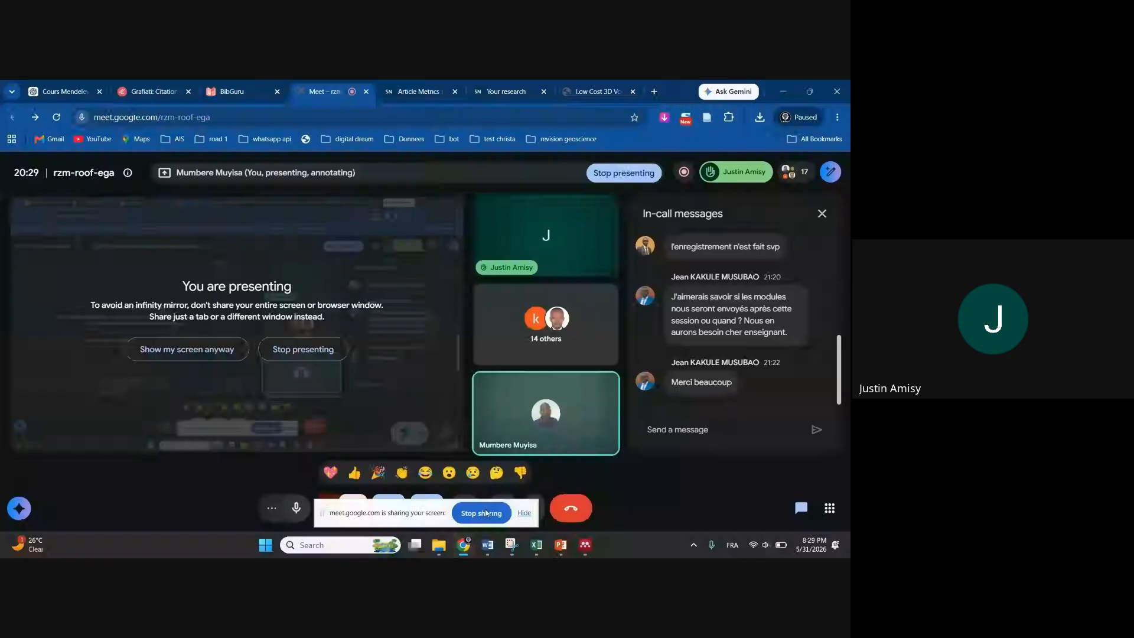
click(477, 515)
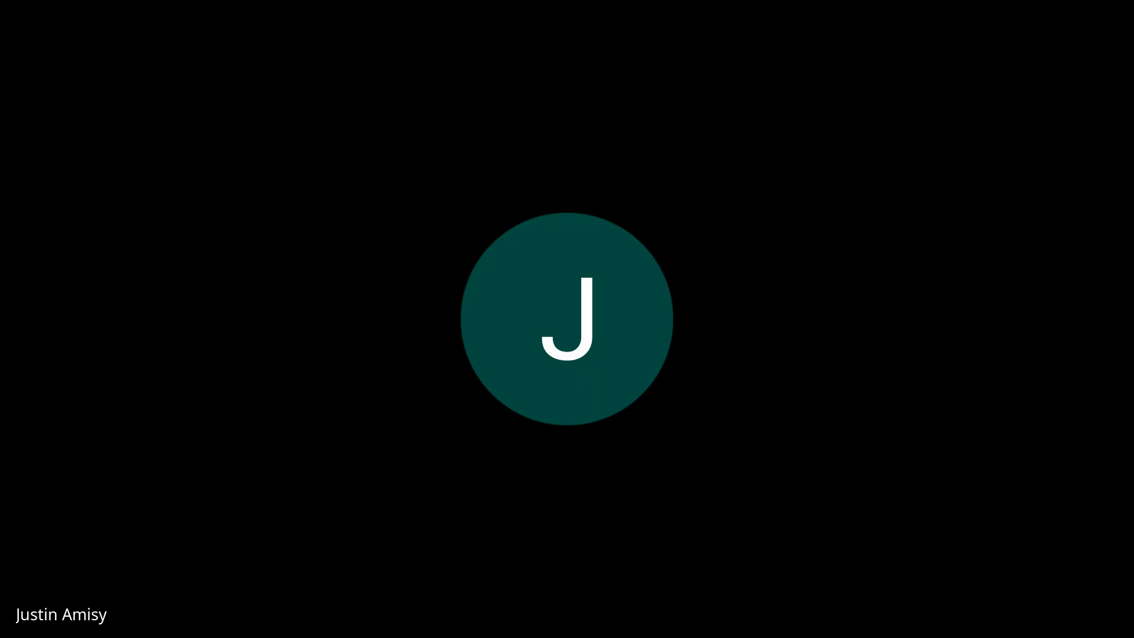
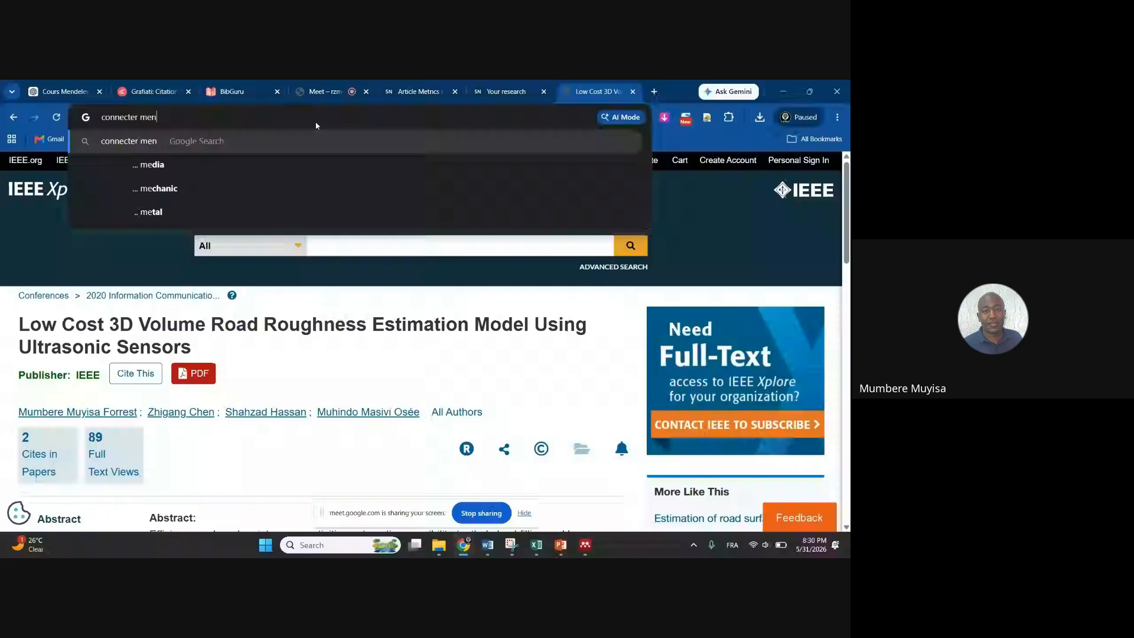
Search Google for 'connecter mendeley pour microsoft word' and view the results after checking the Meet call
text(deley pour micros)
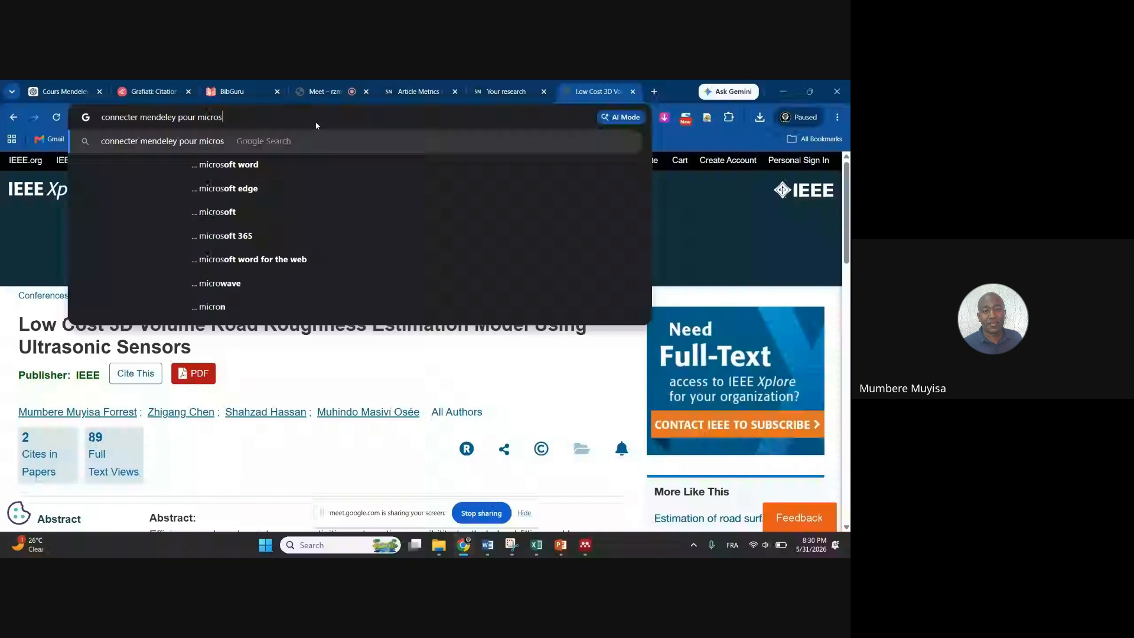
text(oft word)
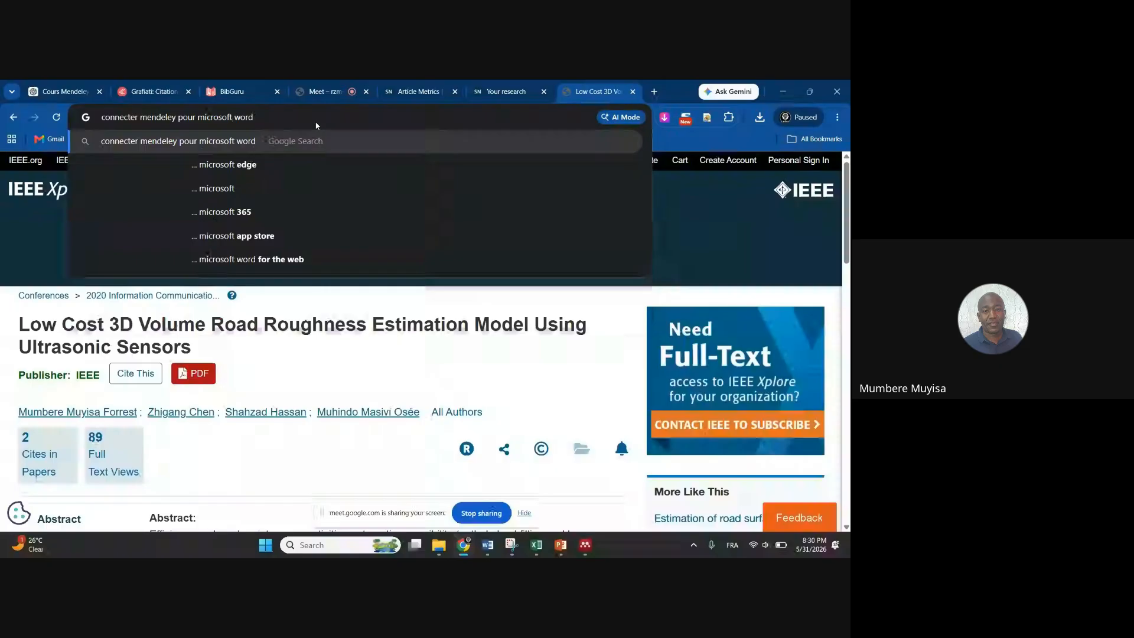
click(327, 96)
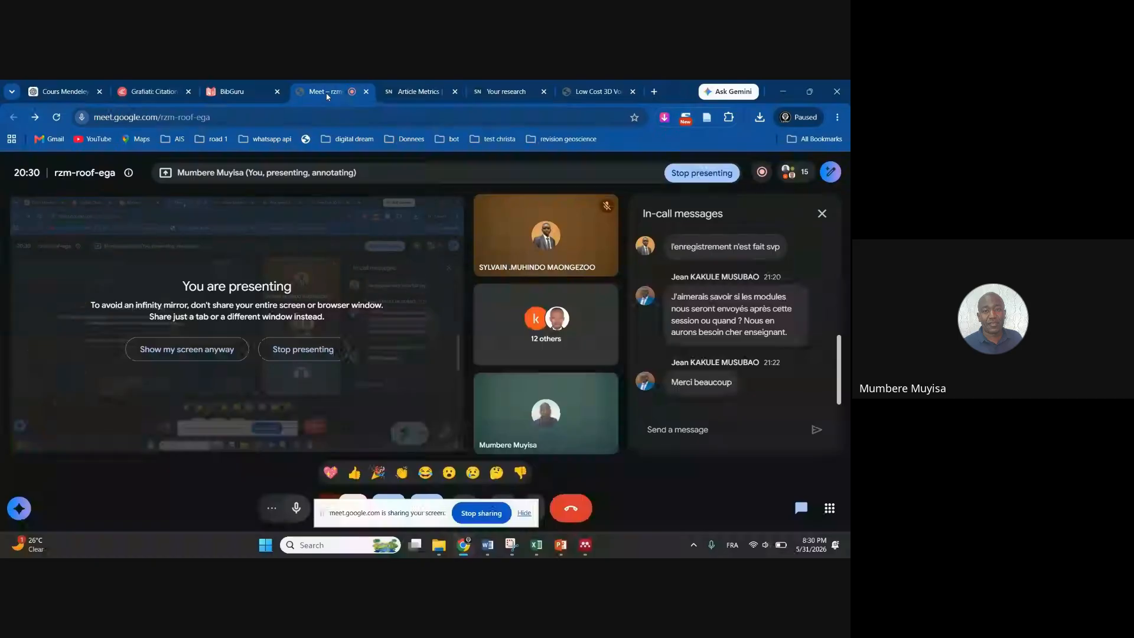
click(597, 91)
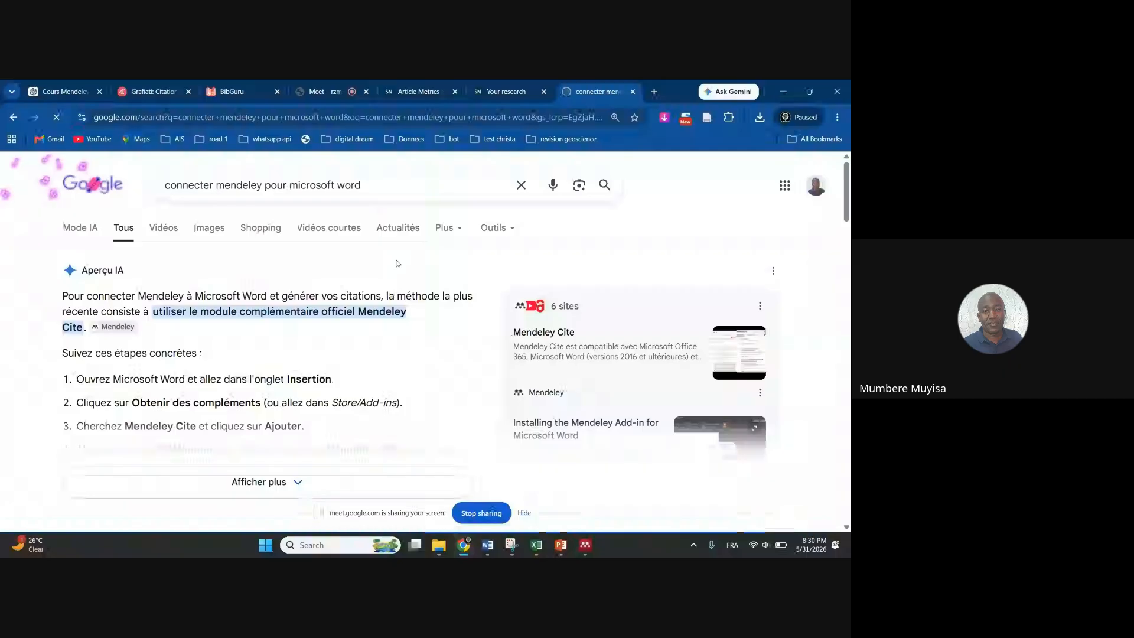
Scroll through the AI overview's five Mendeley Cite setup steps, briefly checking the Meet call
scroll(321, 426, down, 3)
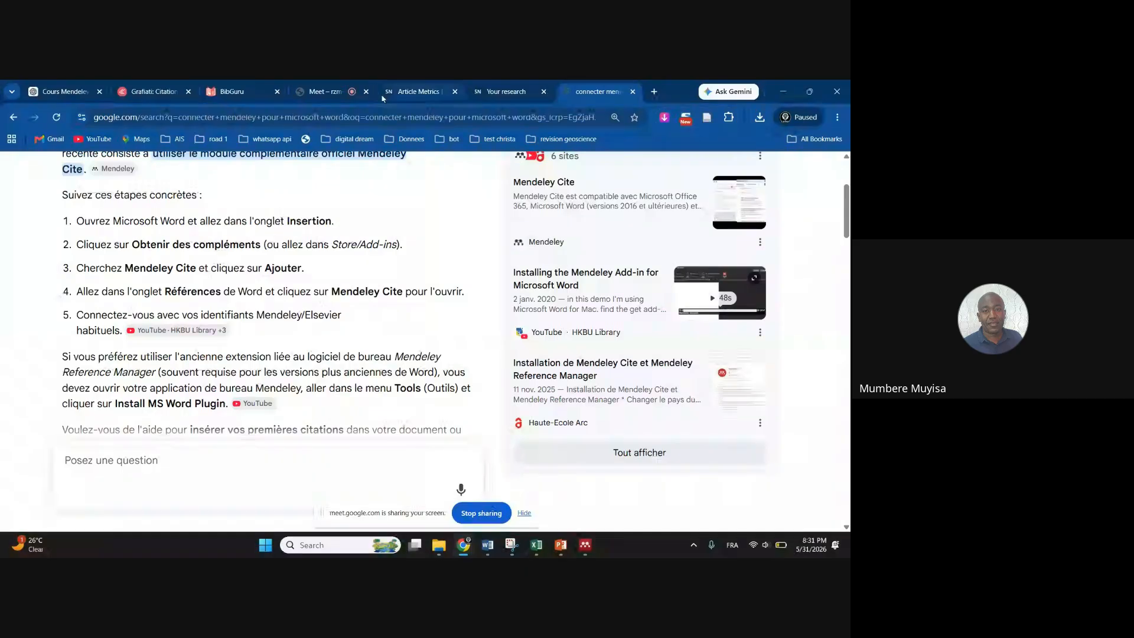
click(326, 93)
click(598, 92)
mouse_move(495, 548)
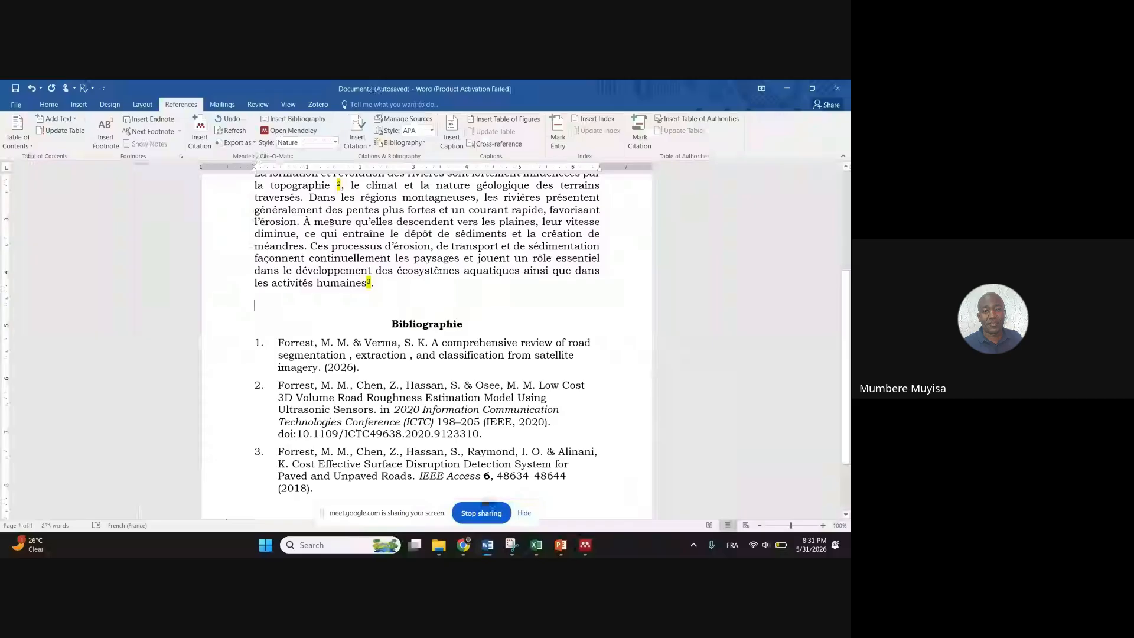
Check Document2's Insert tab for Store / My Add-ins, then return to the search results
click(81, 106)
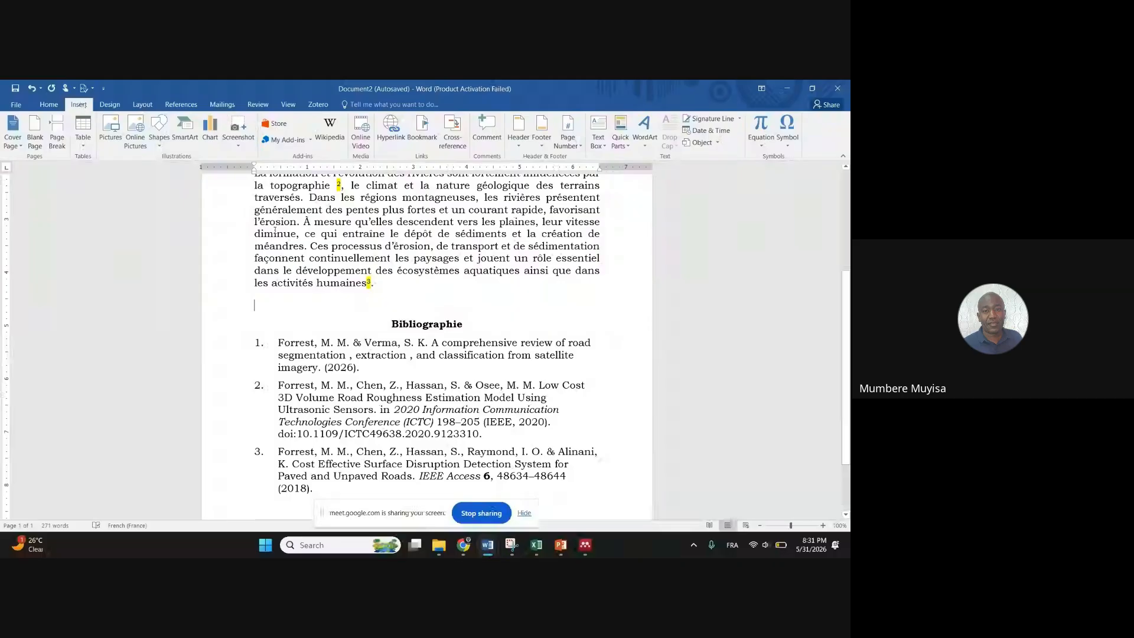
click(463, 546)
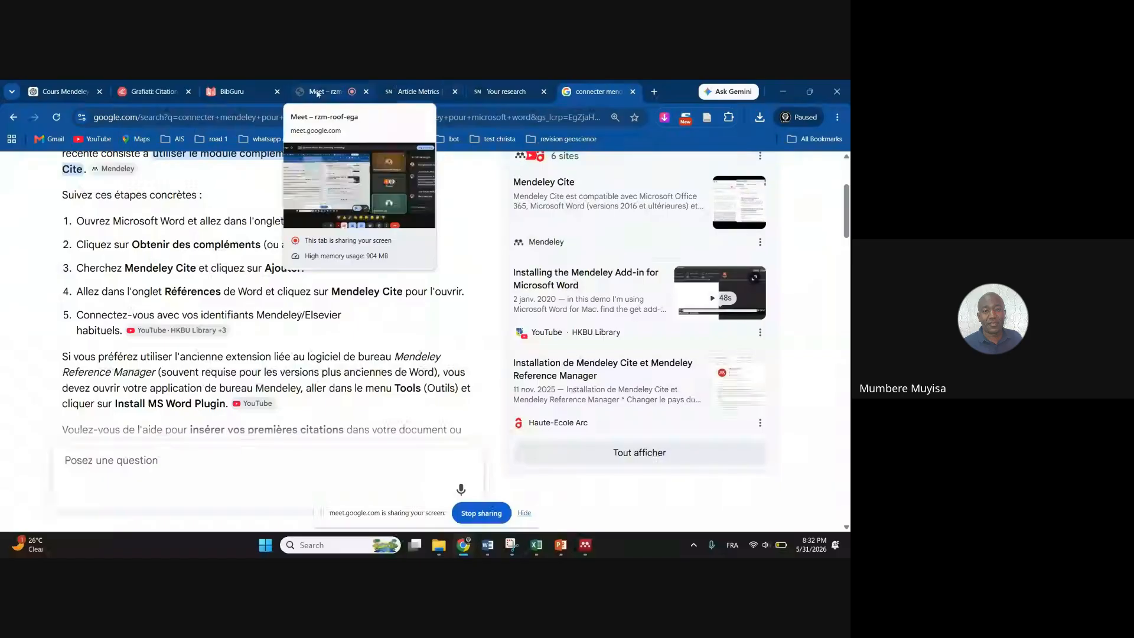
Switch to the Google Meet call tab to see its in-call messages
click(318, 93)
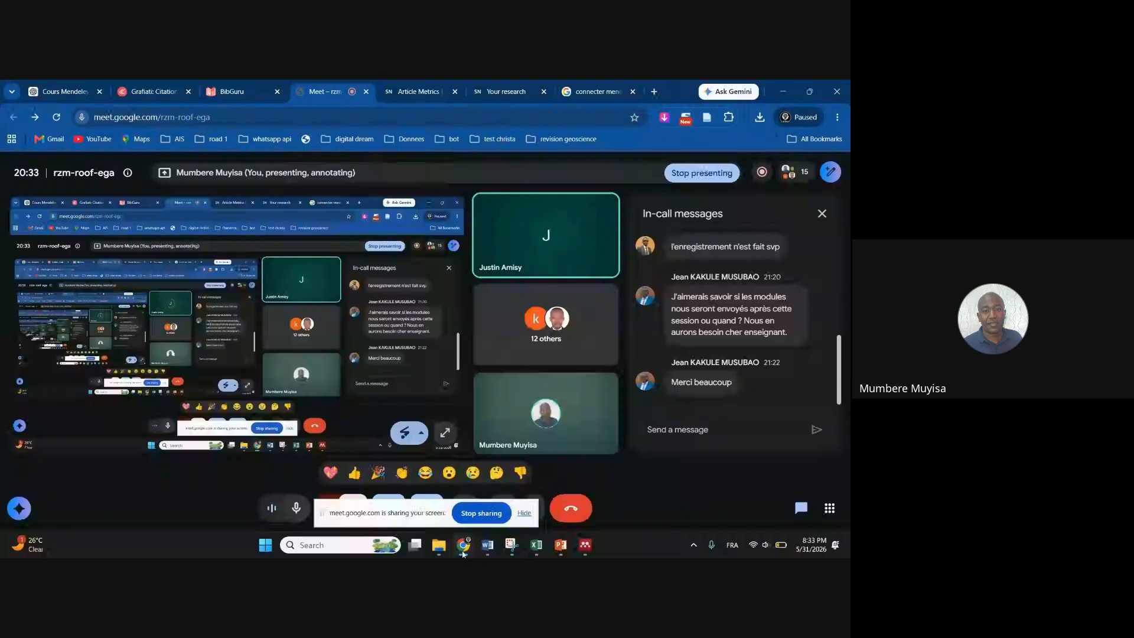
Bring the Mendeley Cite search overview back up to point out step 2's Store/Add-ins
mouse_move(463, 553)
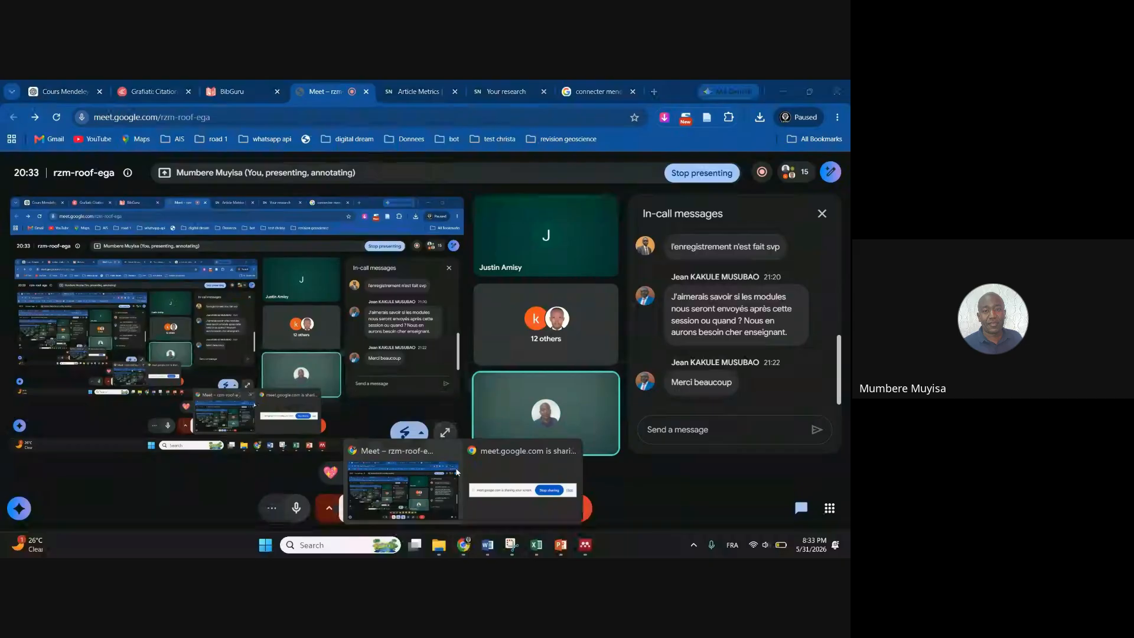
click(457, 472)
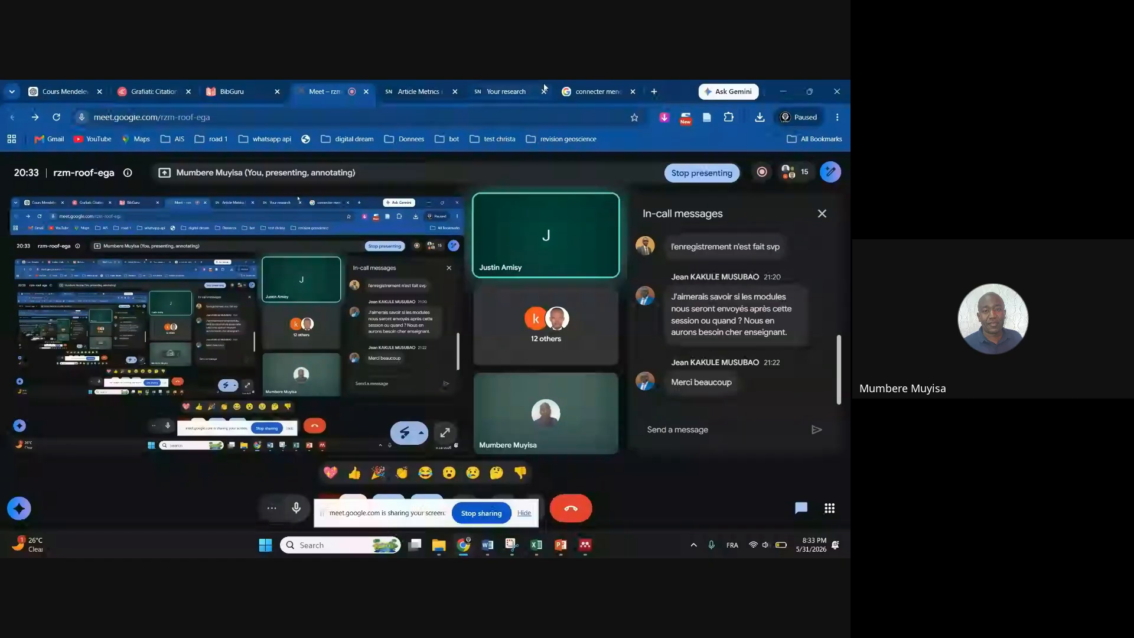
click(585, 91)
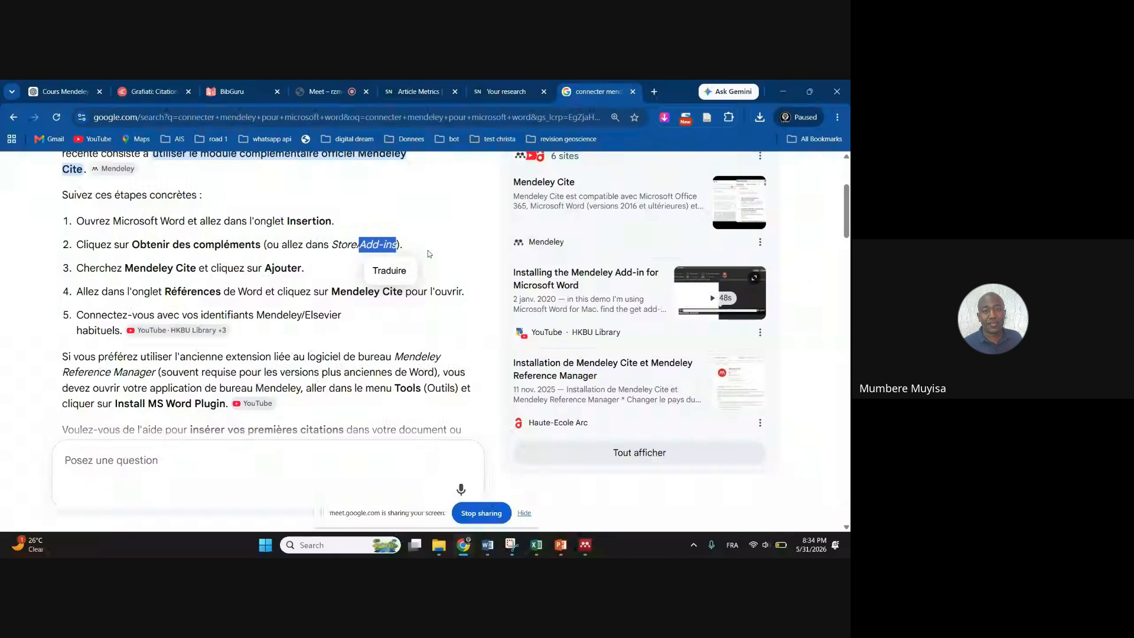
Switch to the Meet call to view the participant's shared blank Word document
click(321, 92)
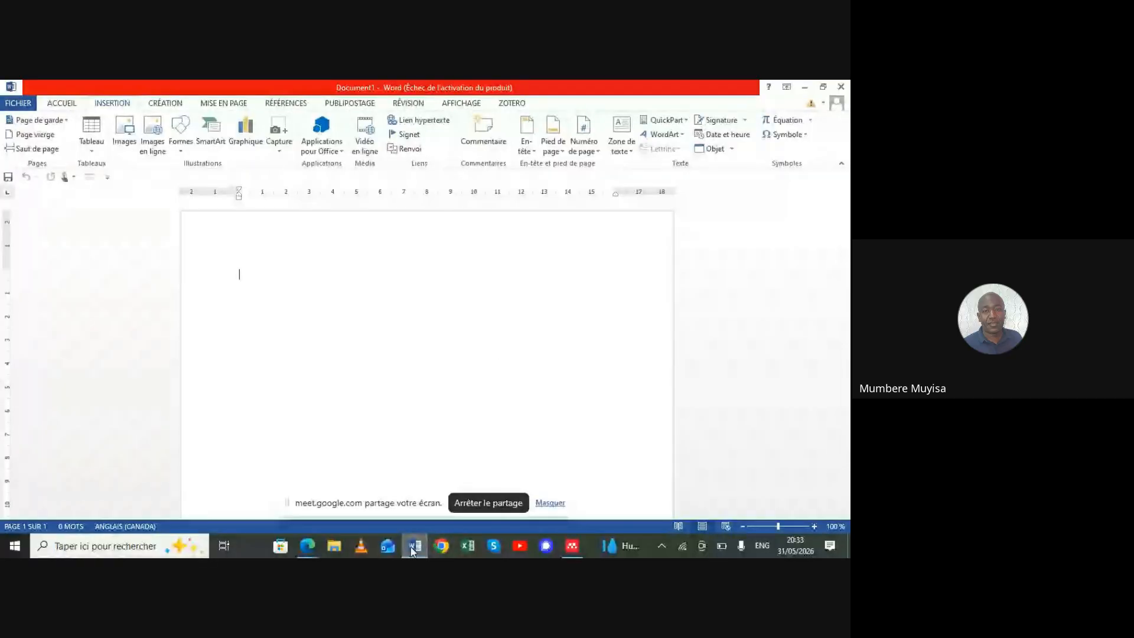
mouse_move(311, 549)
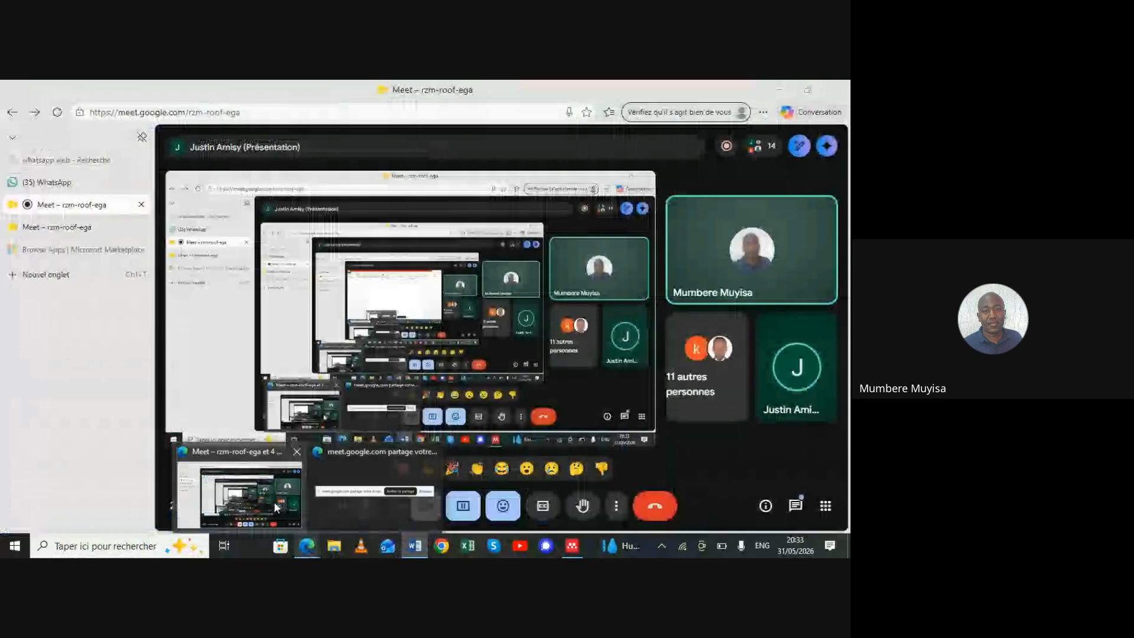
click(275, 501)
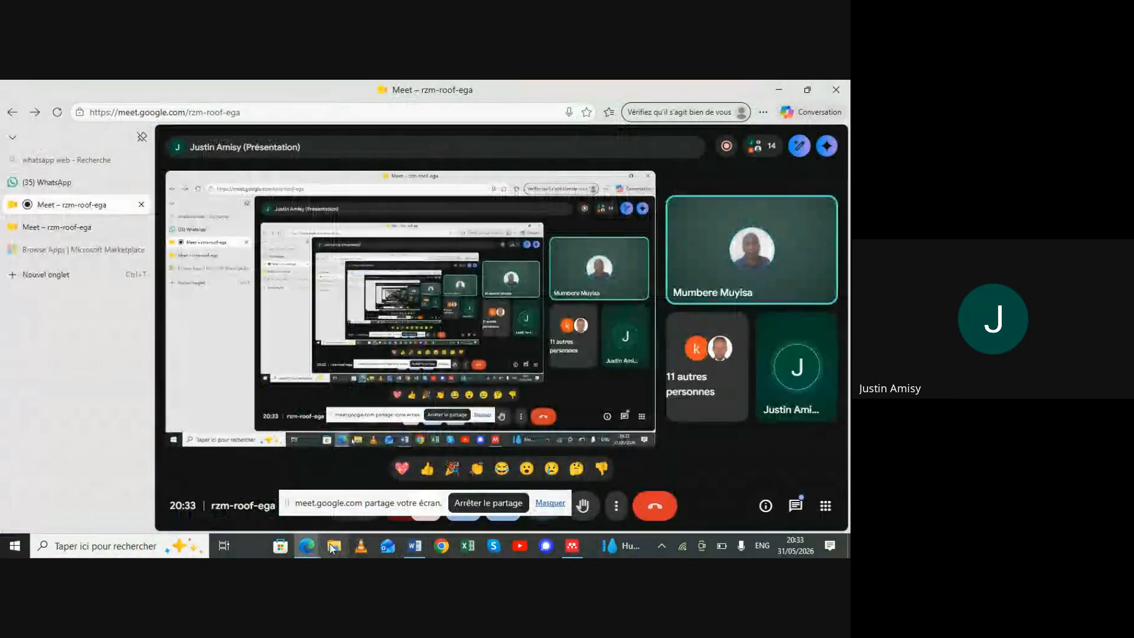
click(414, 547)
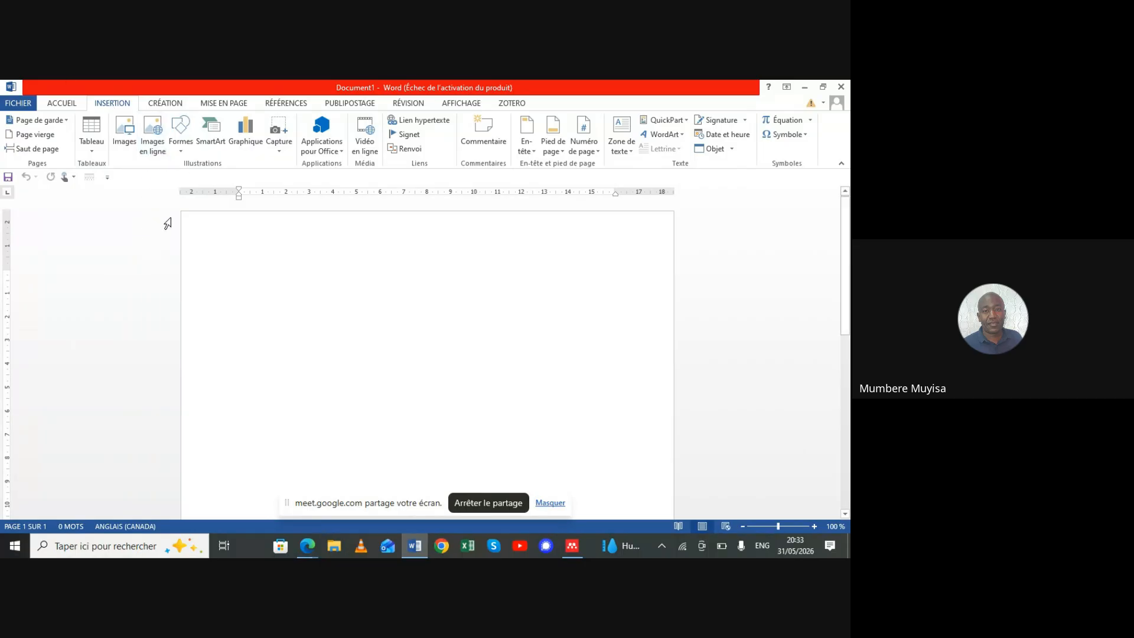
Browse Word's Home, Design and References tabs to show the citation and bibliography tools
click(52, 103)
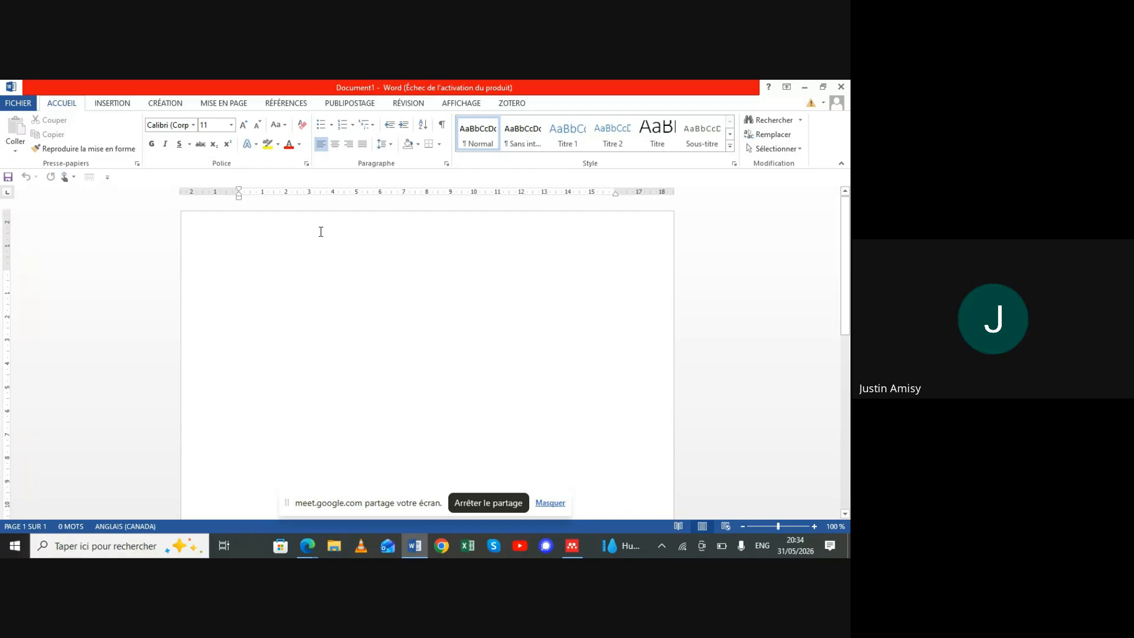
click(166, 104)
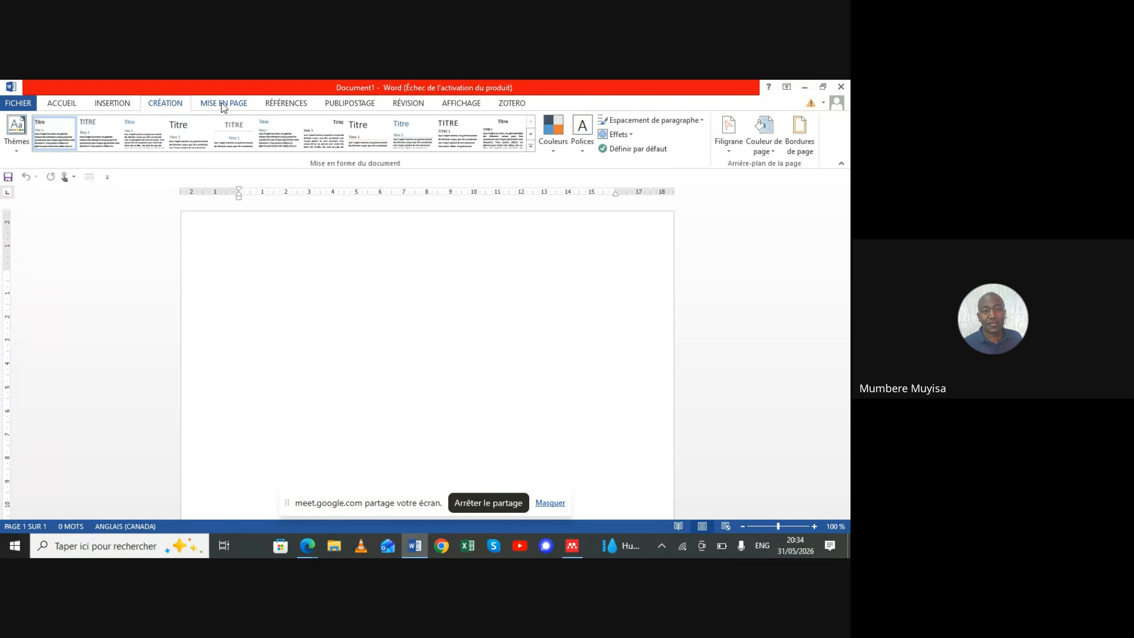
click(278, 110)
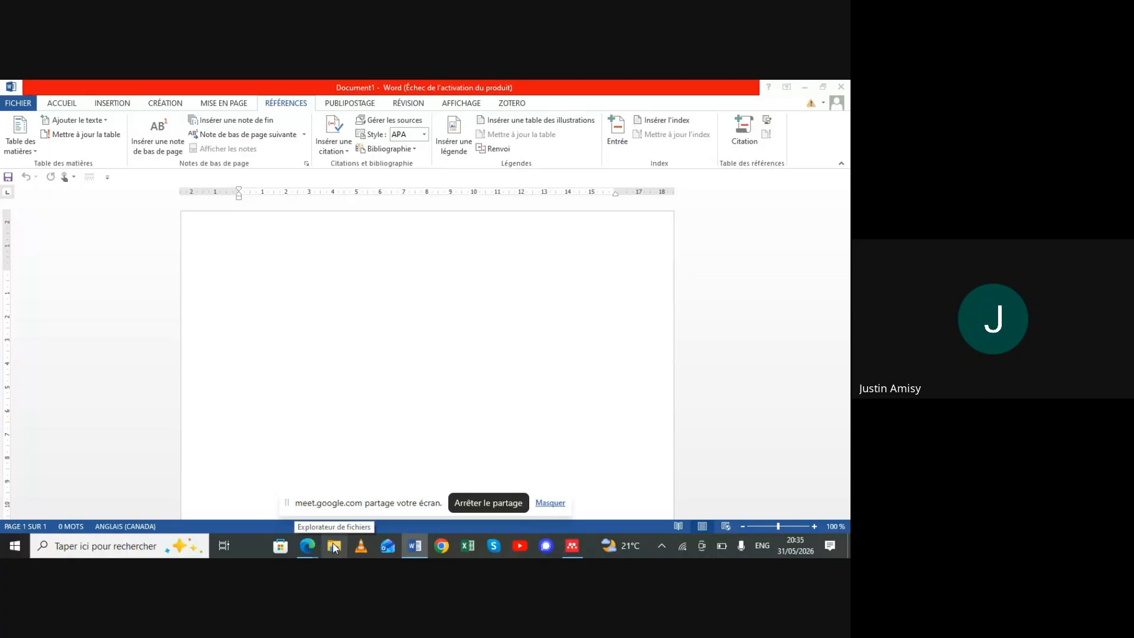
Open File Explorer, then bring Word back in front and show its Insert tab features
click(334, 547)
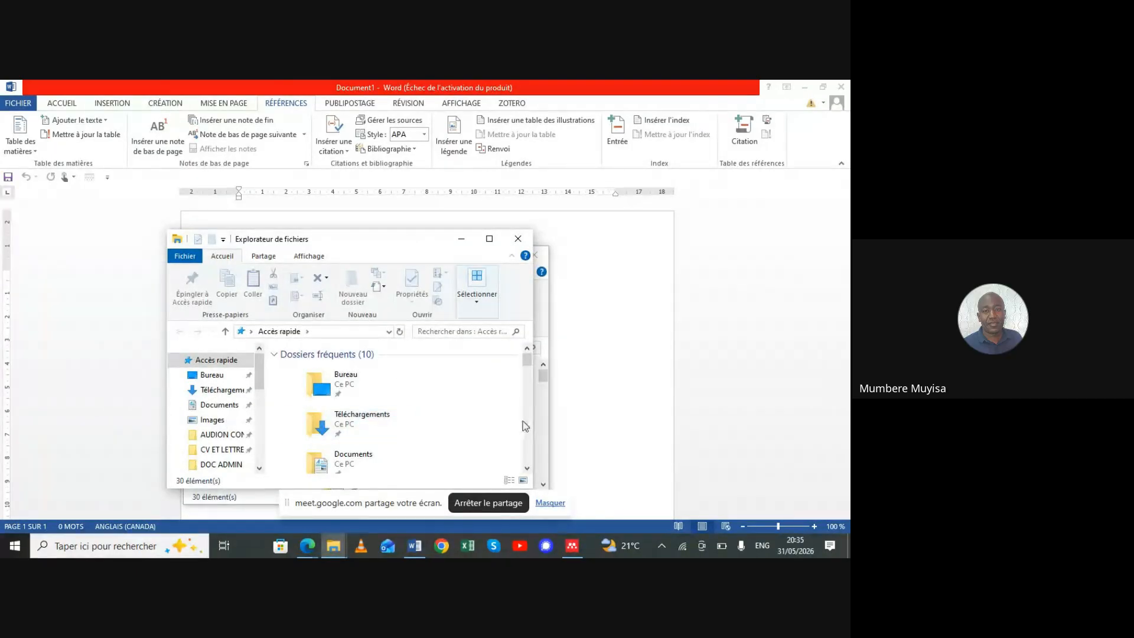
click(527, 469)
click(527, 469)
click(527, 469)
click(527, 469)
click(526, 469)
click(527, 469)
click(527, 469)
click(527, 469)
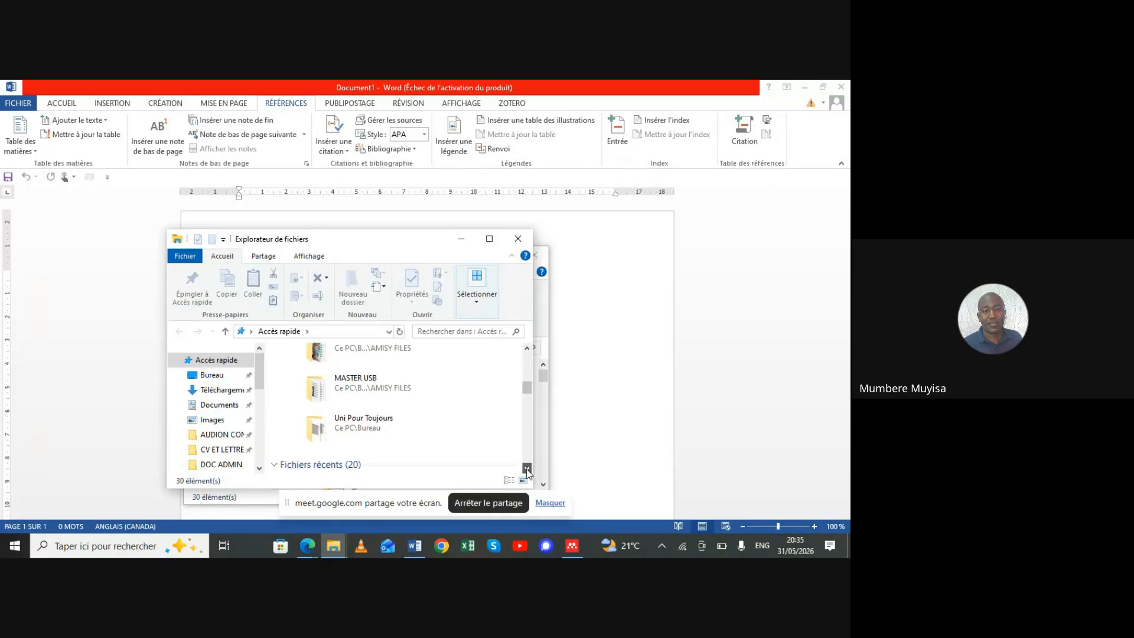
click(260, 469)
click(259, 468)
click(259, 468)
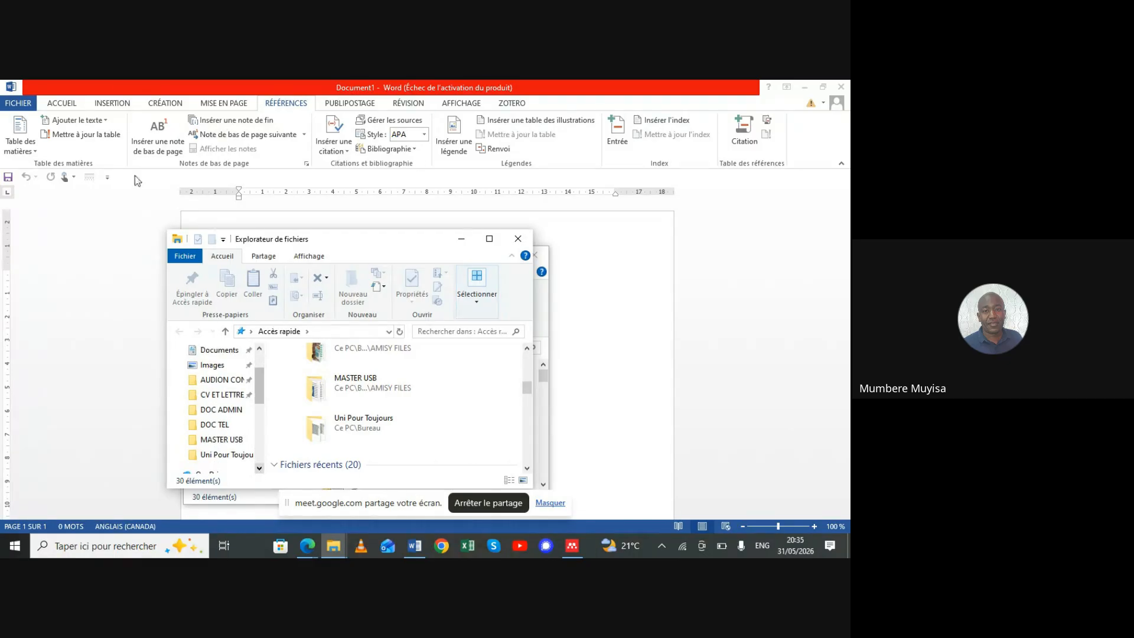
click(108, 104)
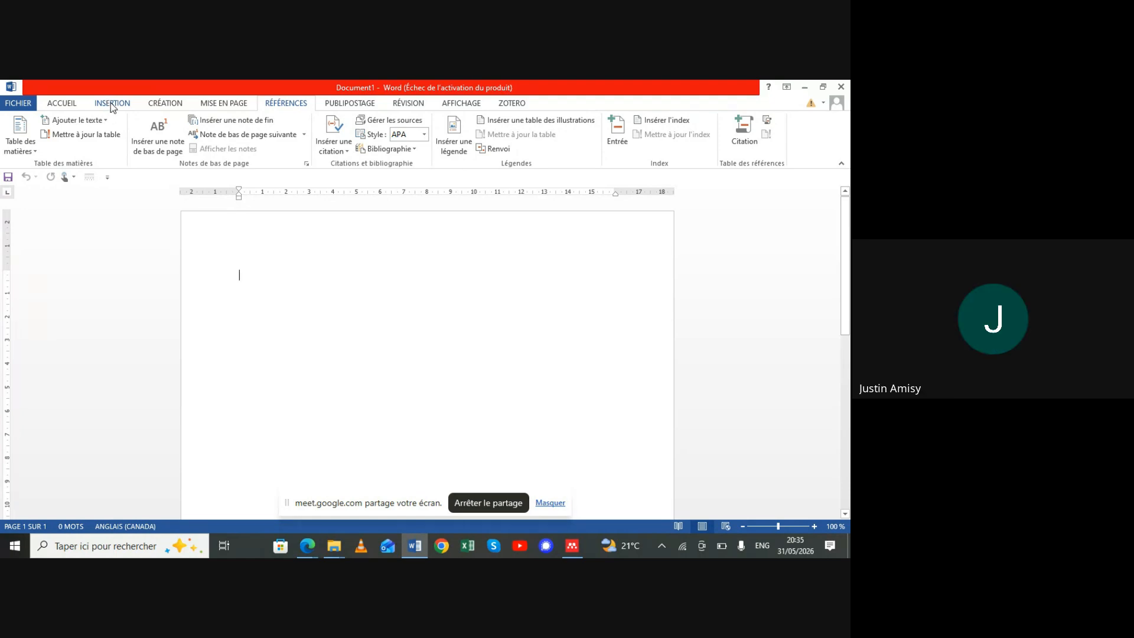
click(111, 102)
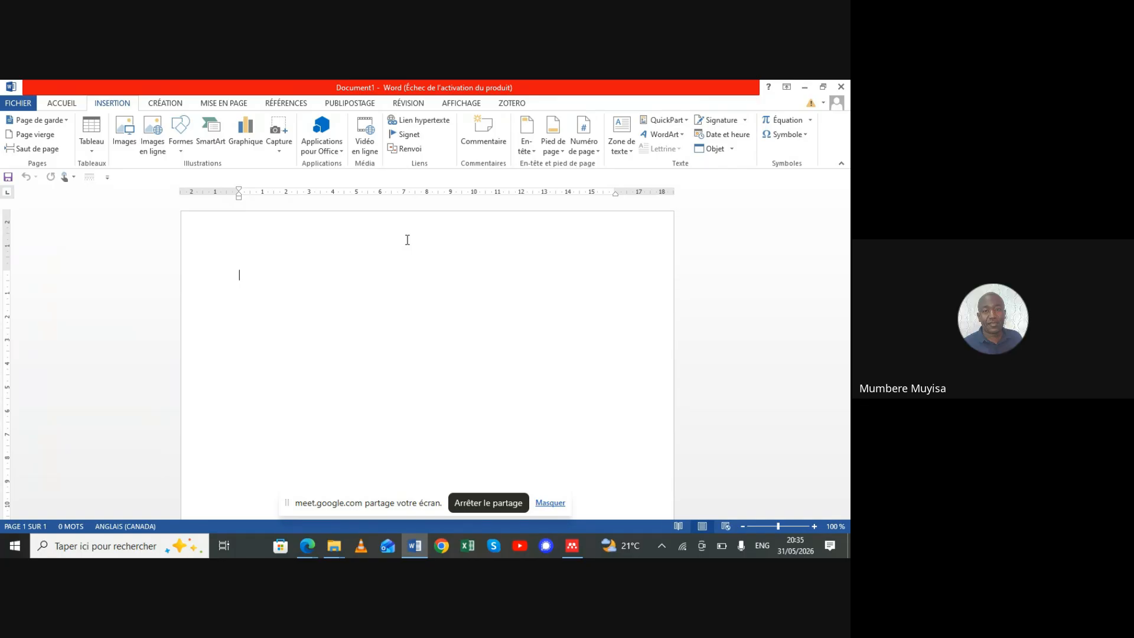
From Mendeley's Tools menu, install Mendeley Cite for Microsoft Word, opening its Marketplace page
click(573, 546)
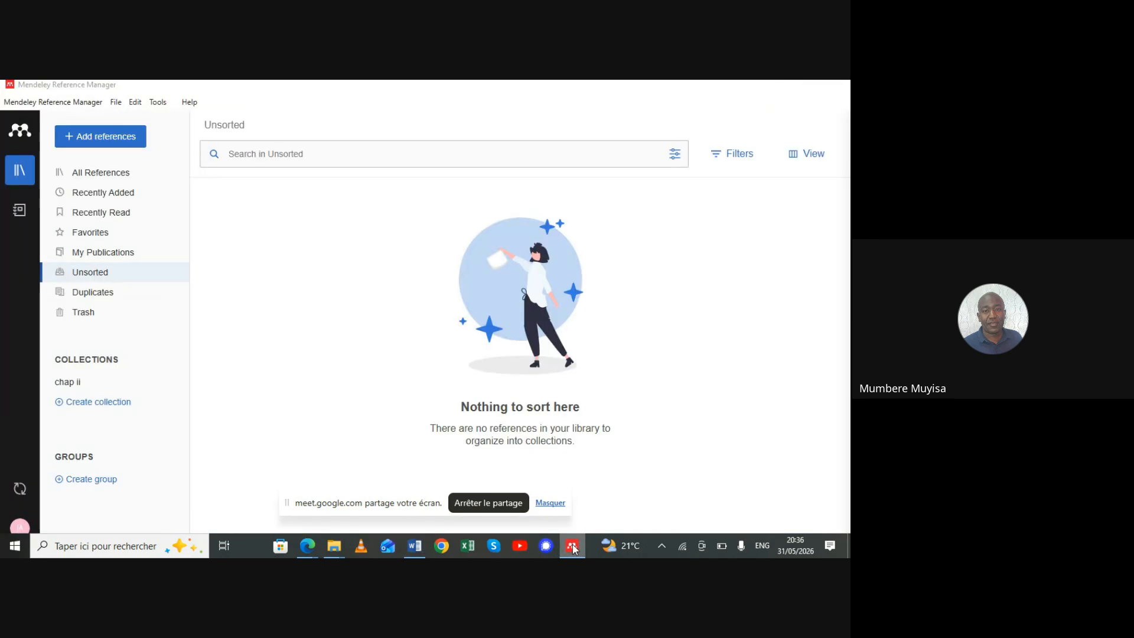
click(572, 545)
click(572, 545)
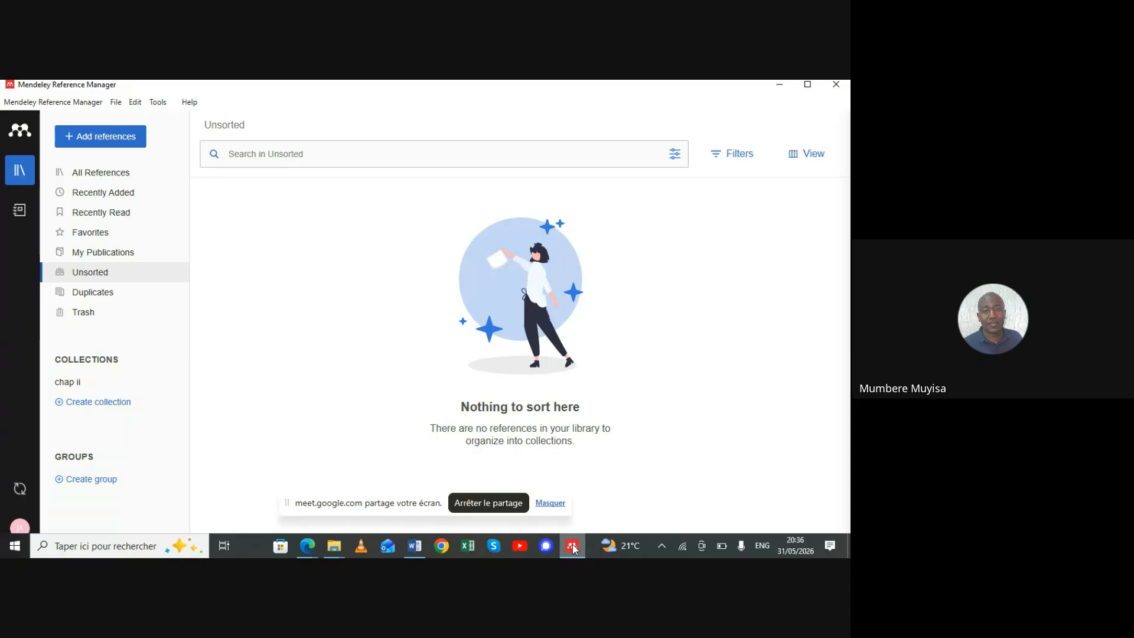
click(160, 104)
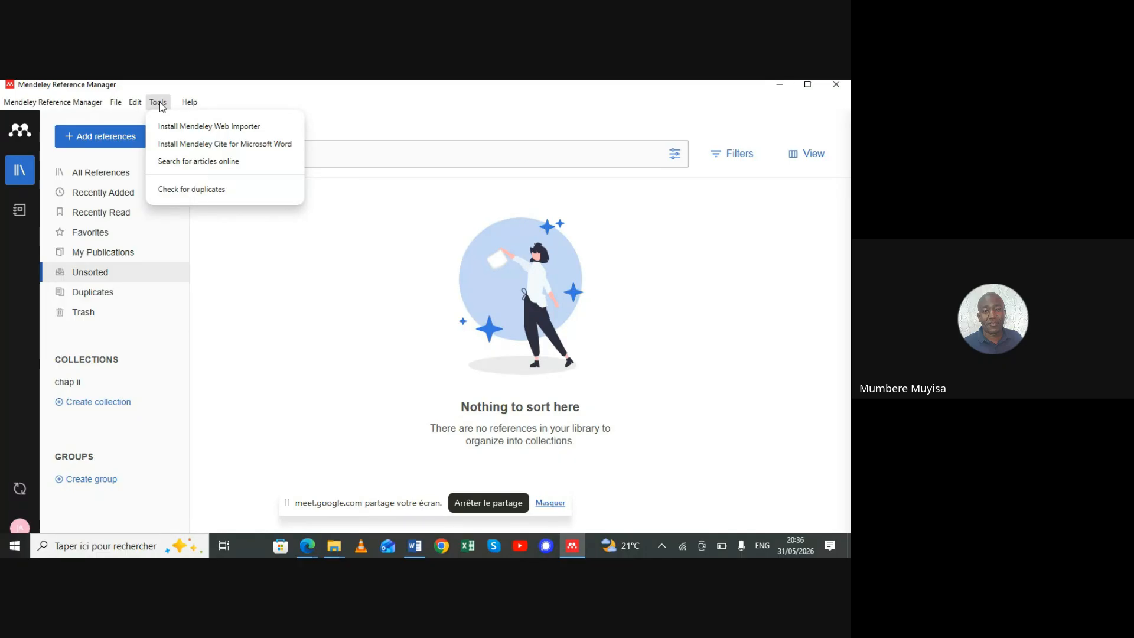
click(217, 147)
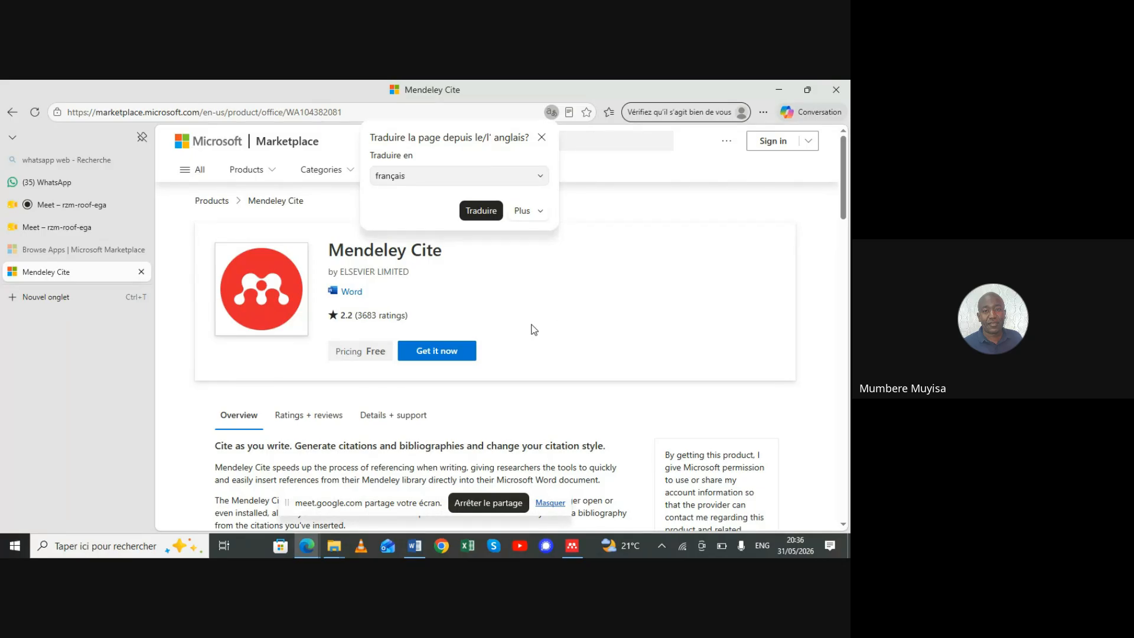
Request the free Mendeley Cite add-in with Get it now, prompting Marketplace sign-in
click(436, 353)
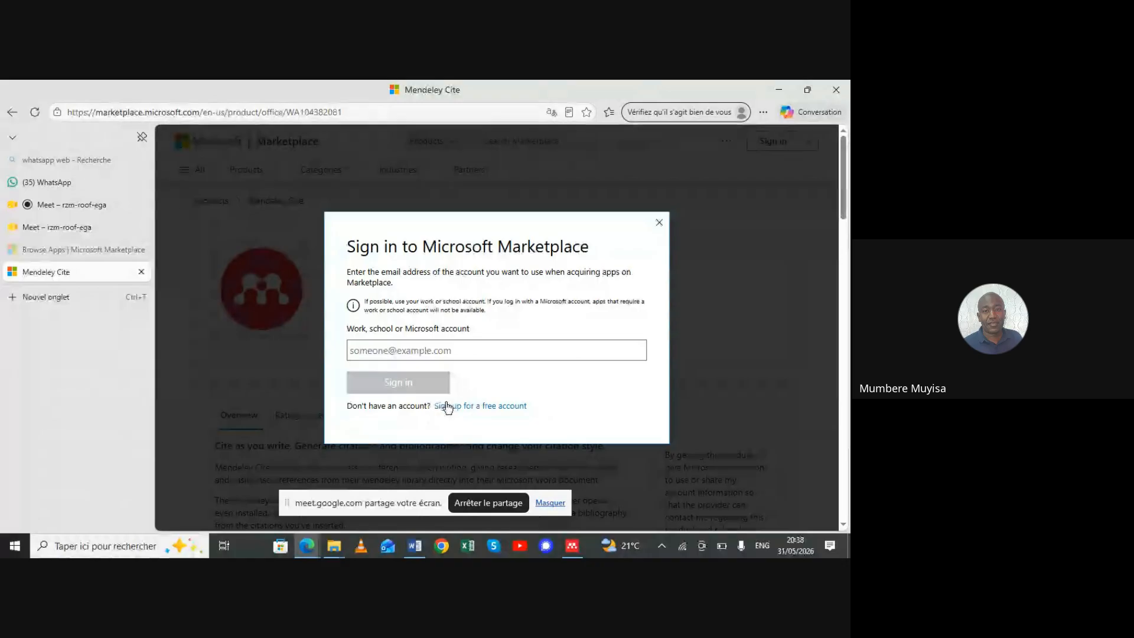
Enter the account e-mail address in the Marketplace sign-in dialog, fixing a typo, and submit it
click(427, 352)
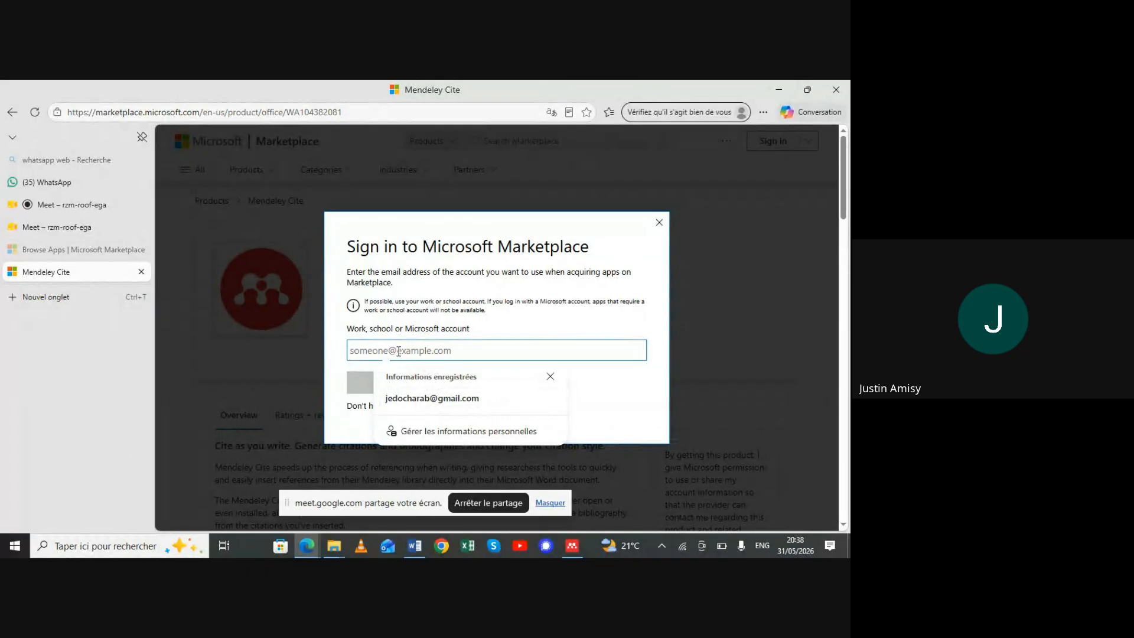
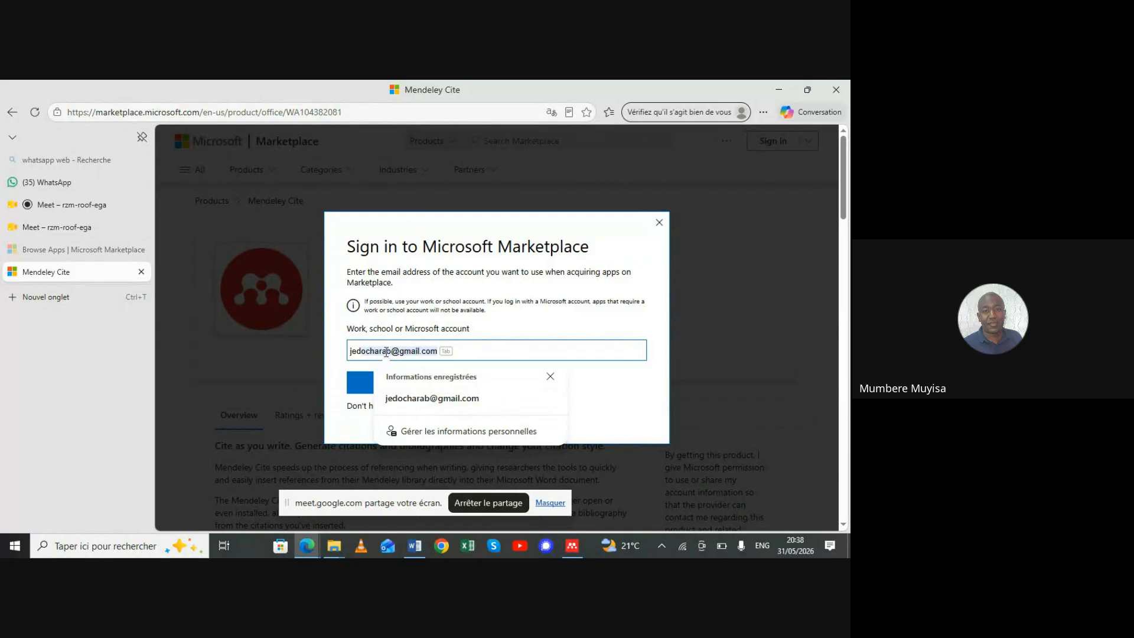
click(385, 352)
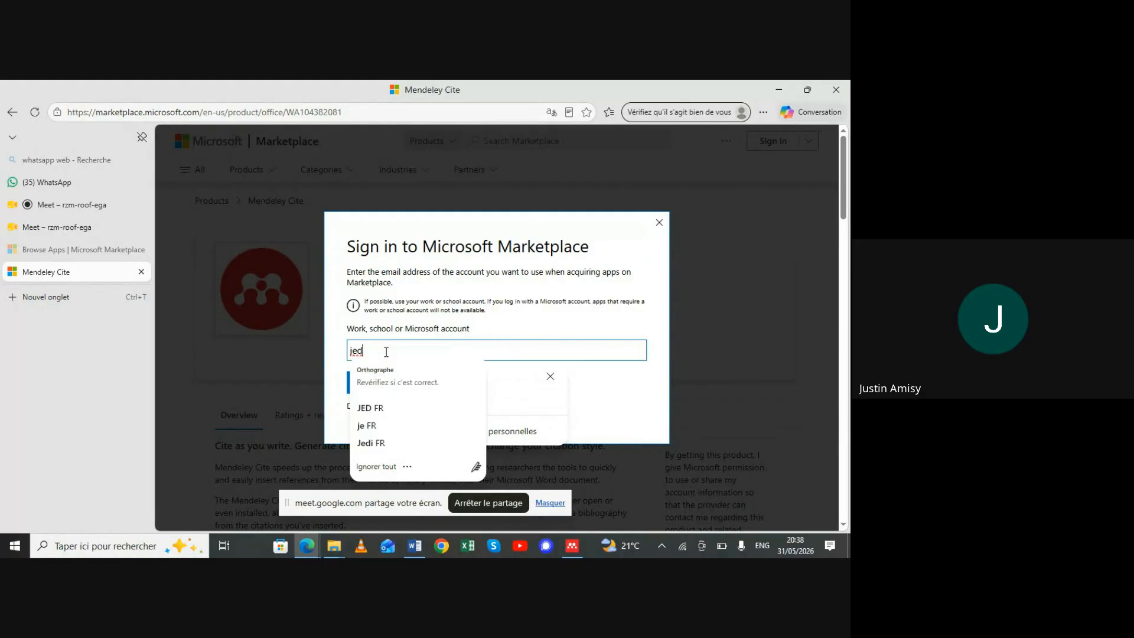
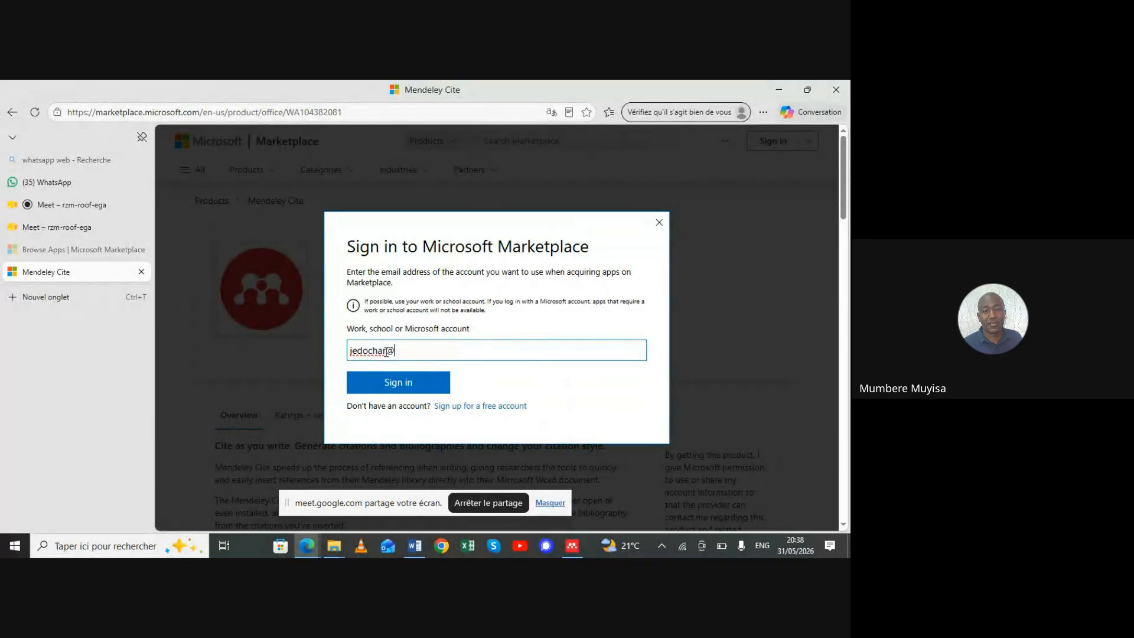
click(396, 380)
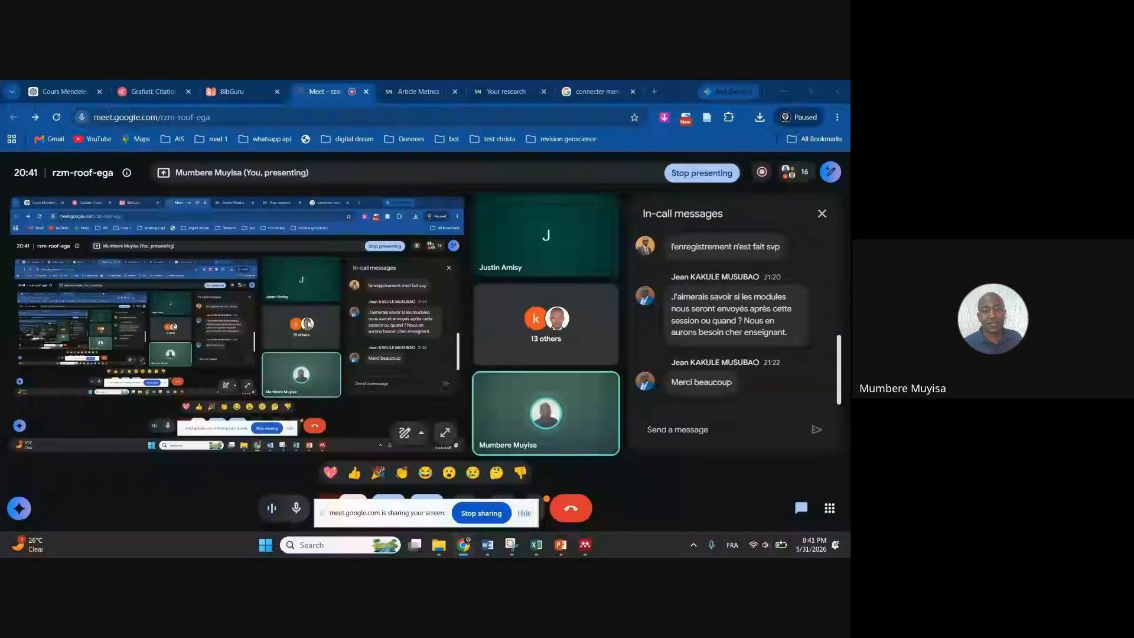
Bring the PowerPoint slideshow back on the 'Ajouter des Références' slide from the taskbar preview
click(405, 432)
mouse_move(571, 552)
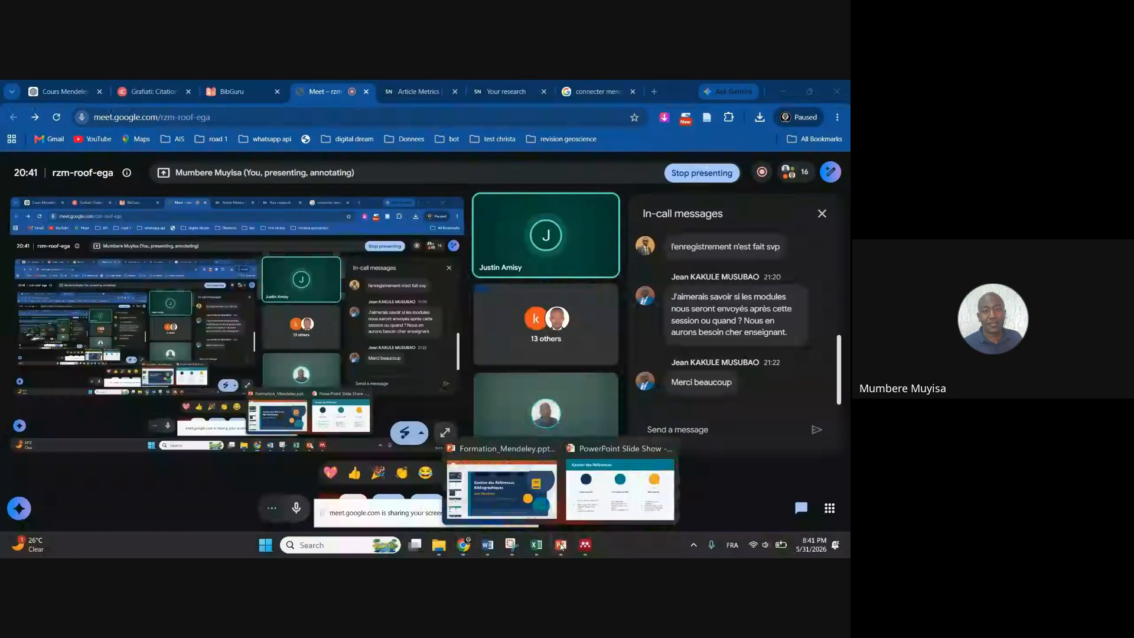
click(592, 516)
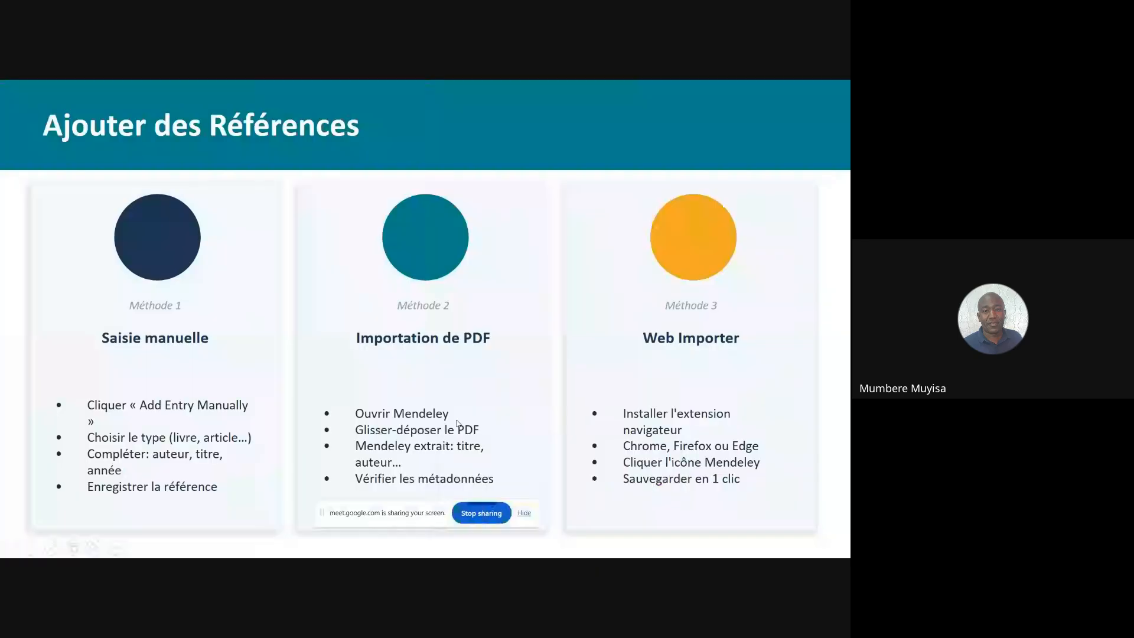
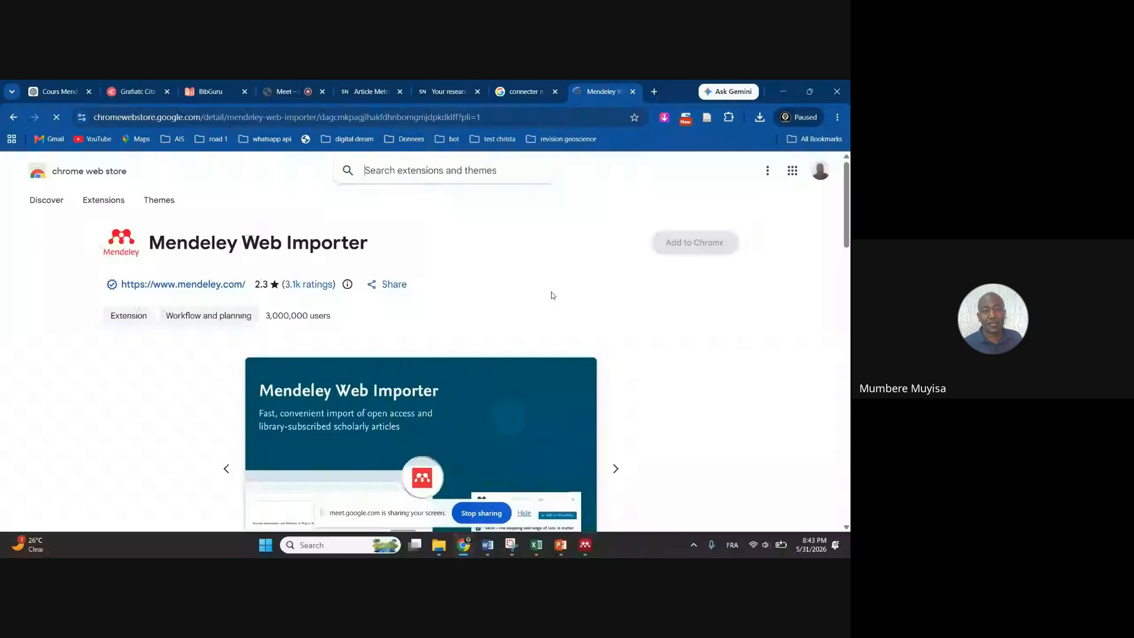
Add the Mendeley Web Importer extension to Chrome from its Web Store listing, confirming the installation
scroll(551, 295, down, 4)
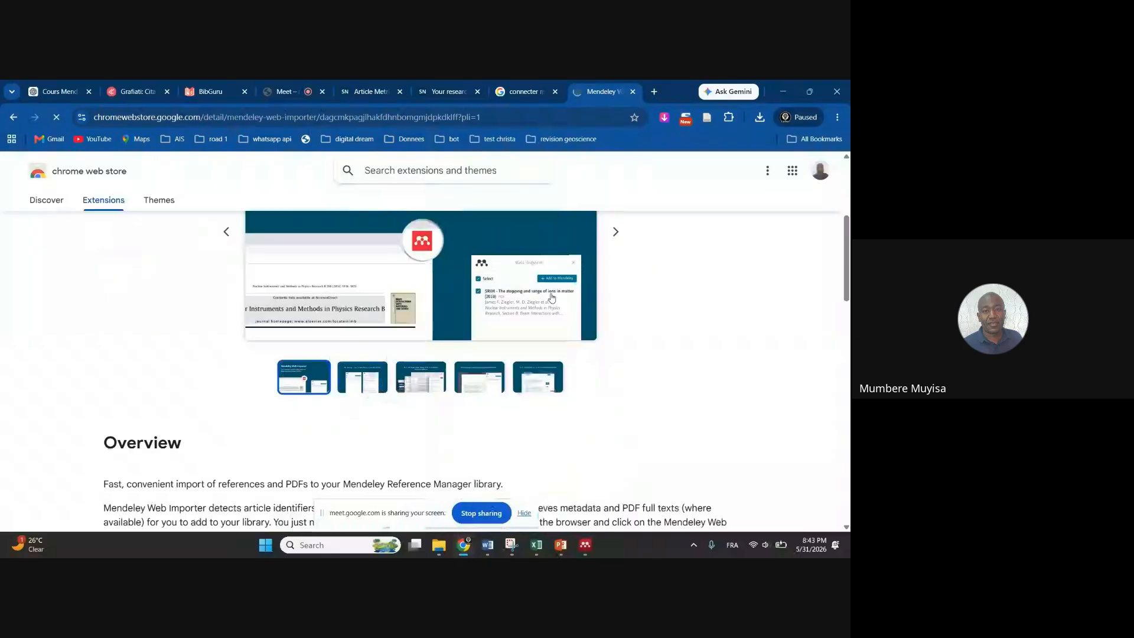
scroll(687, 264, up, 4)
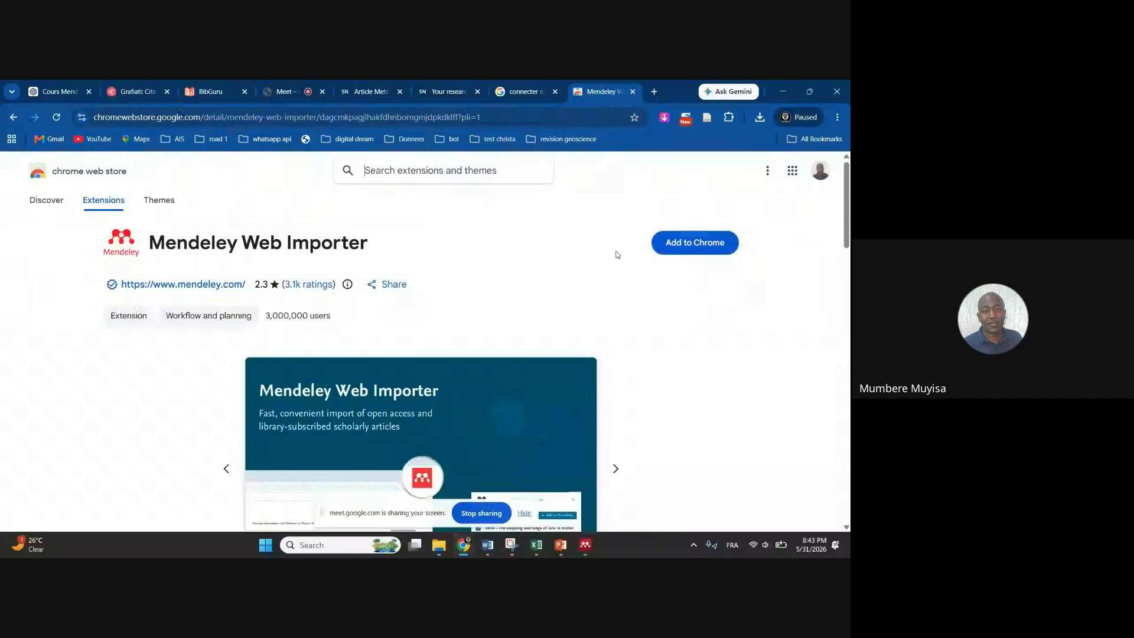
click(713, 253)
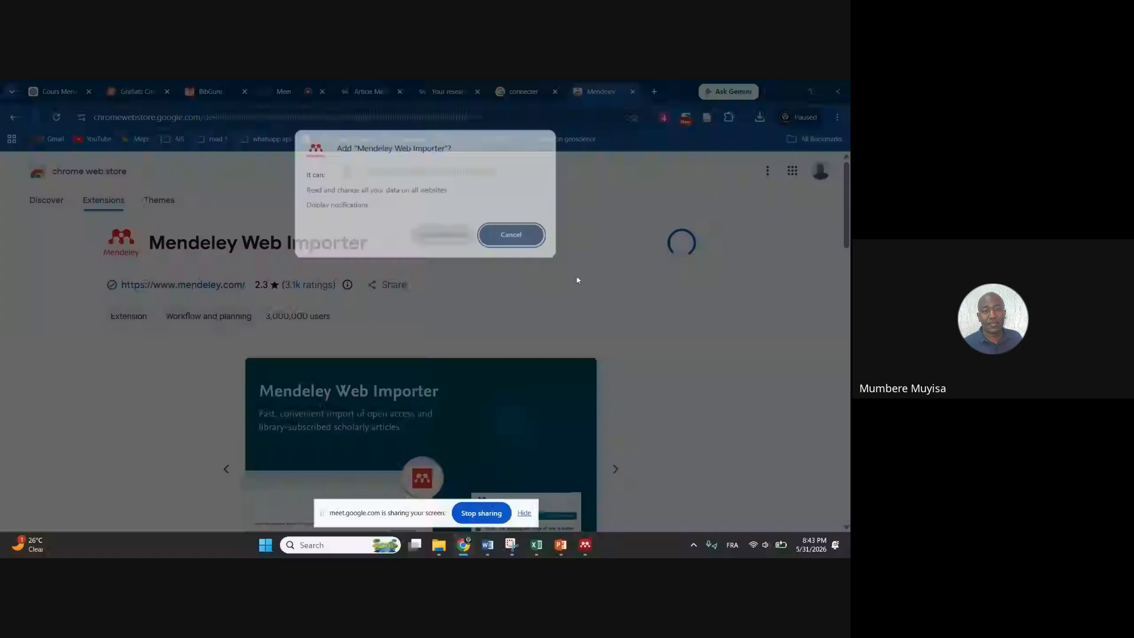
click(442, 237)
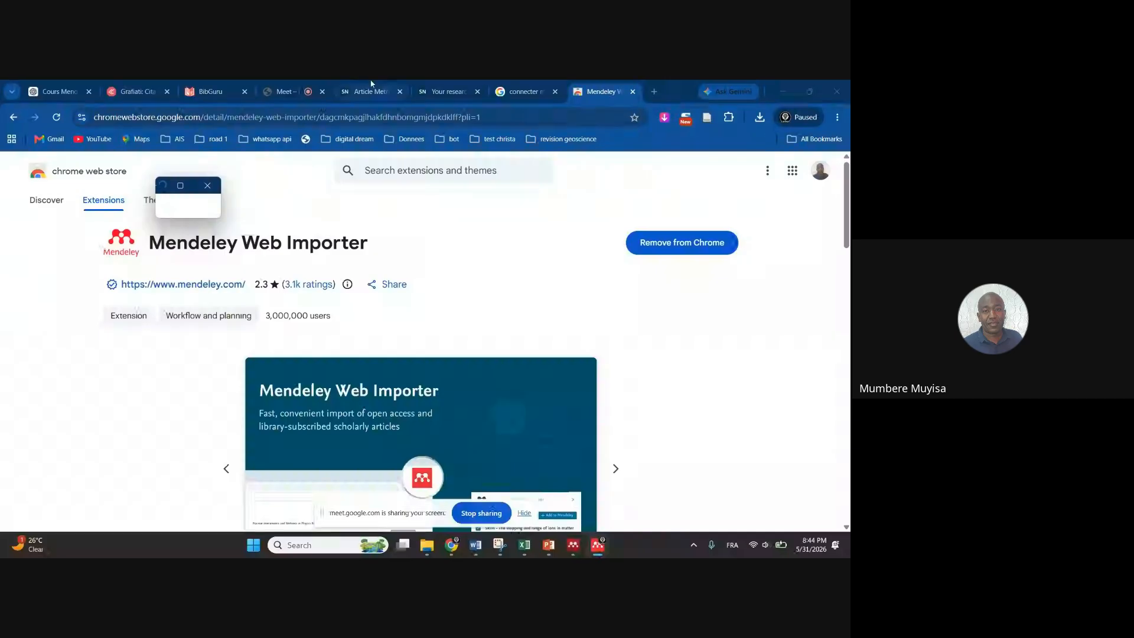
Go to the Springer Nature 'Your research' tab, toggle the Imageye panel, then start a new Google tab
click(453, 93)
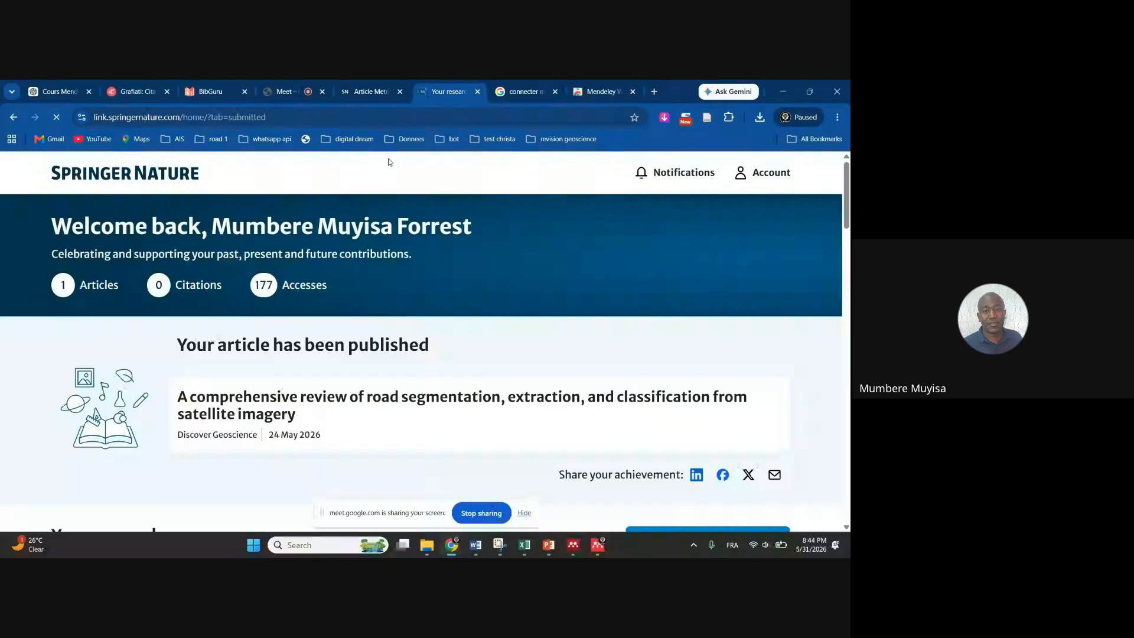
click(664, 118)
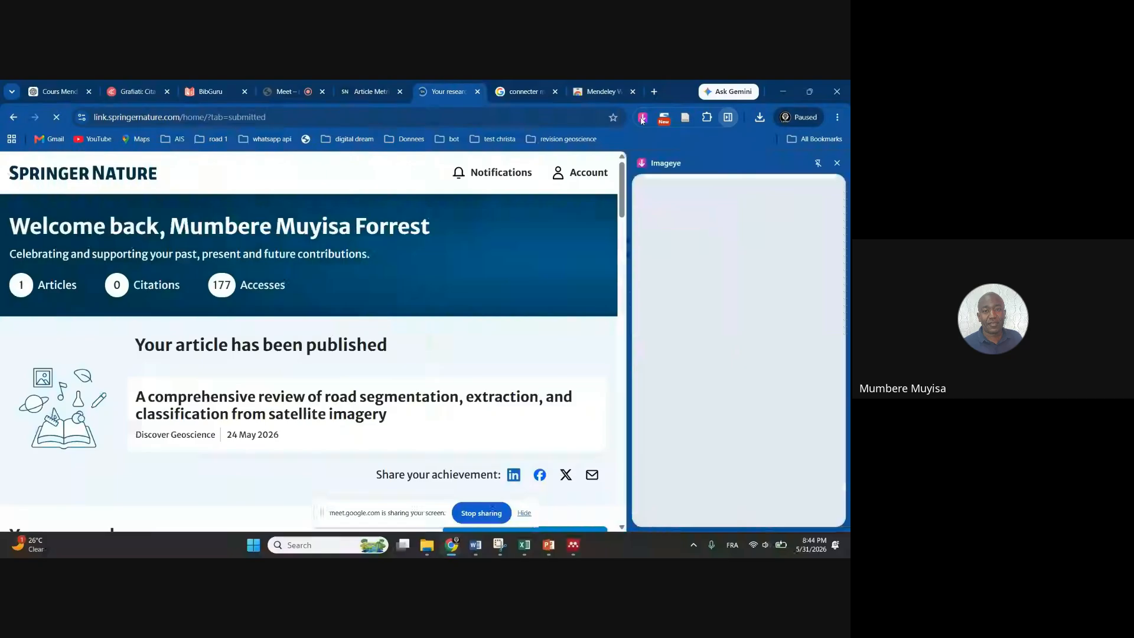
click(836, 165)
key(ctrl+t)
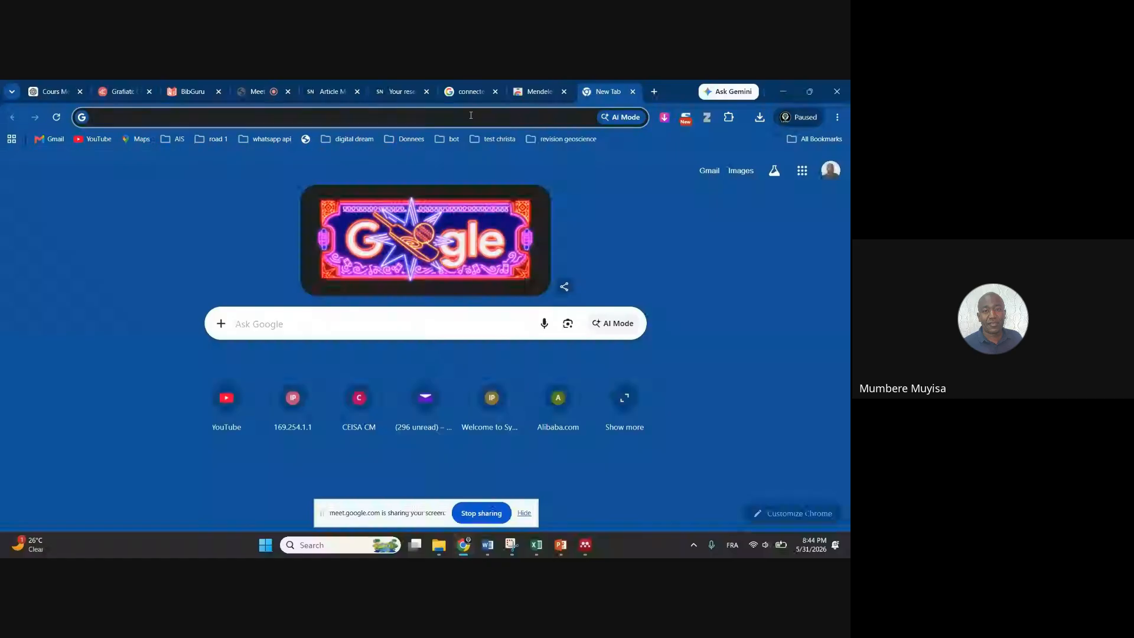
Search Google for 'intelligence artificielle', then refine it to 'intelligence artificielle published paper elsevier'
text(i)
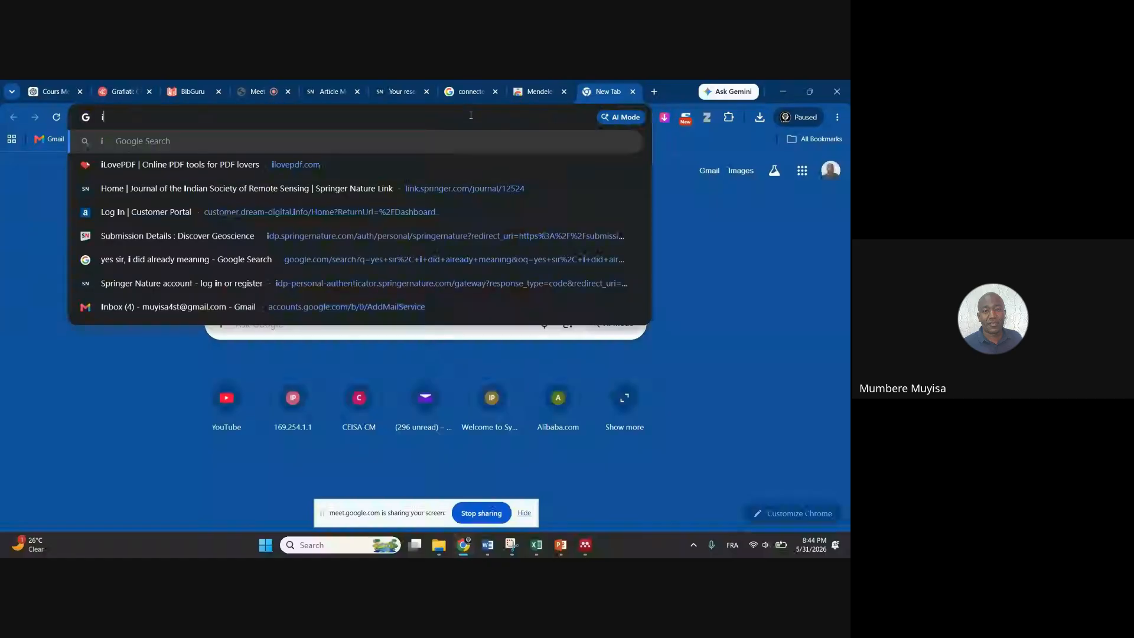
text(ntelligence a)
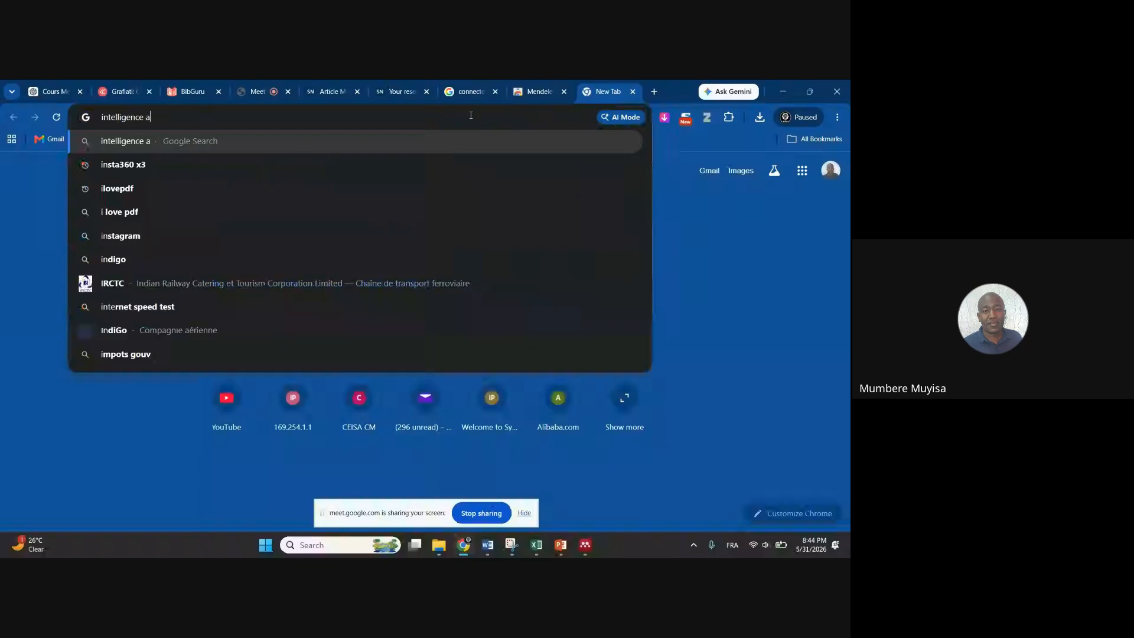
text(rtific)
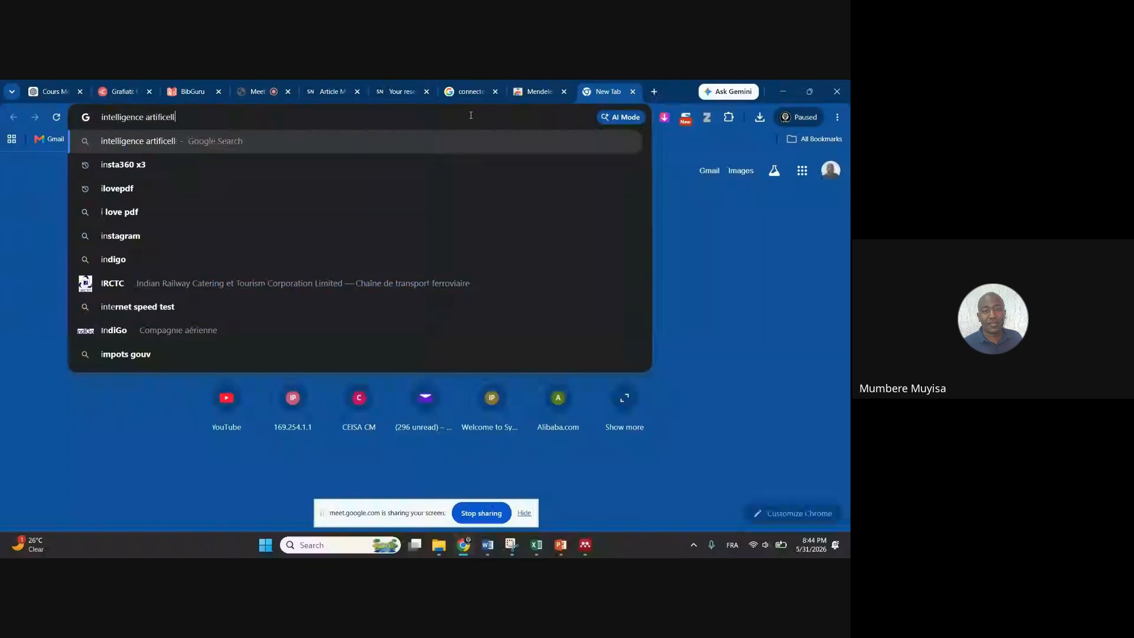
text(ielle)
key(Return)
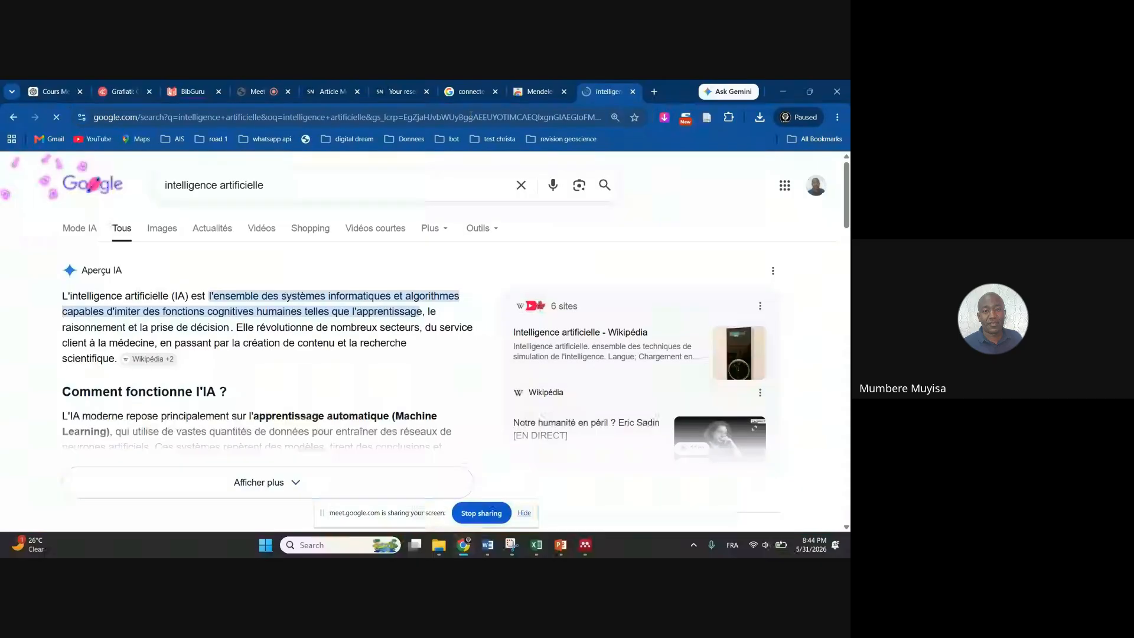
scroll(321, 215, down, 5)
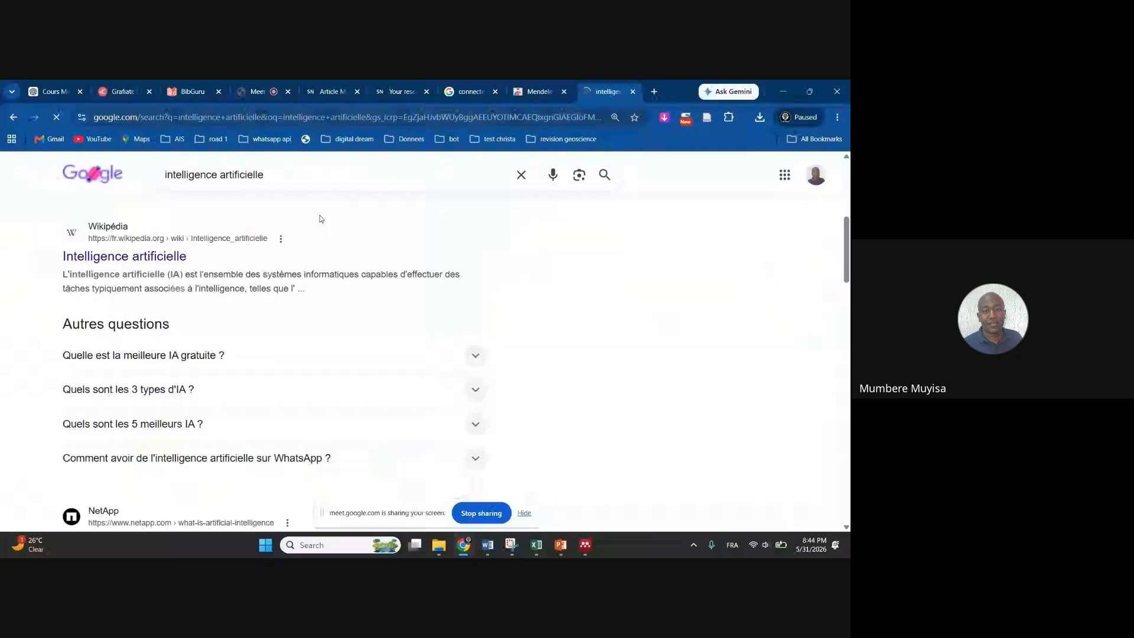
scroll(230, 165, down, 5)
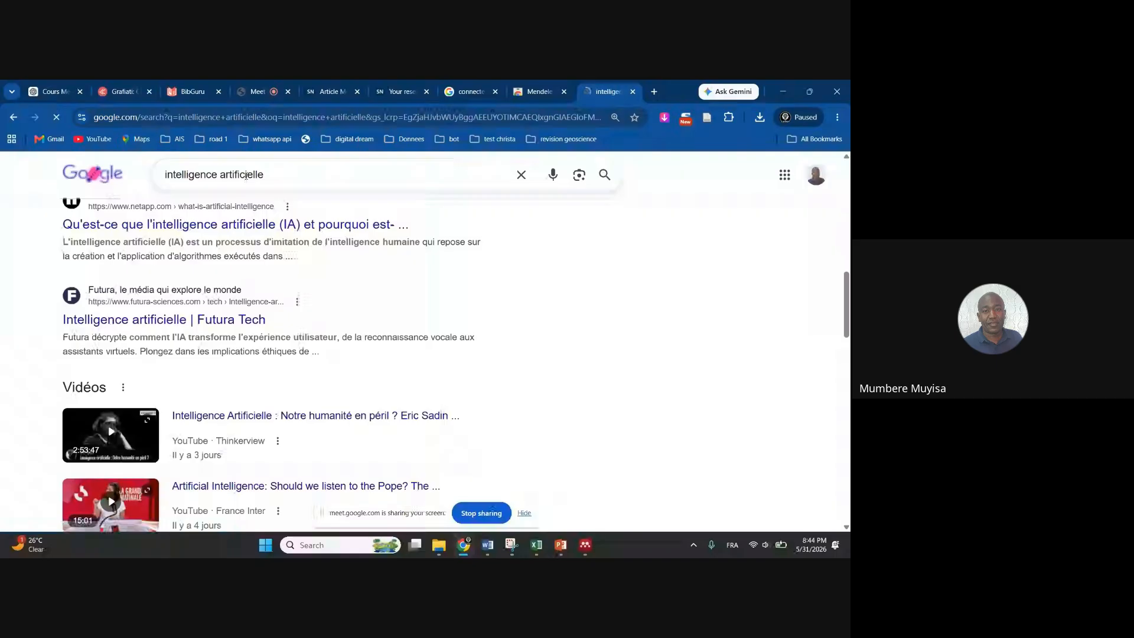
click(269, 175)
text(publish)
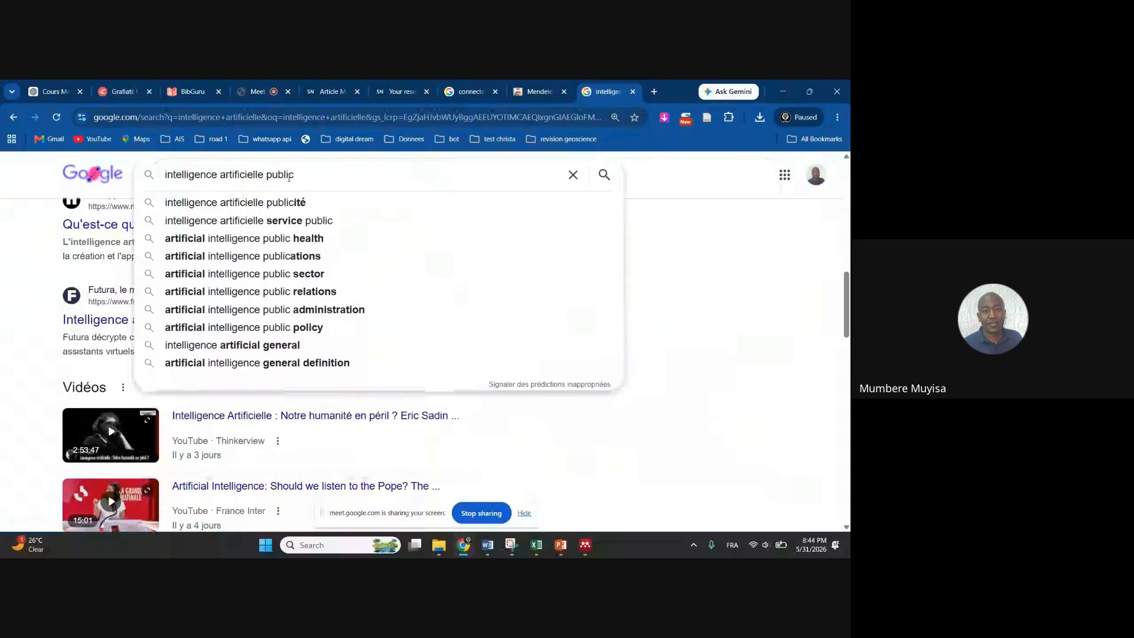
text(ed paper)
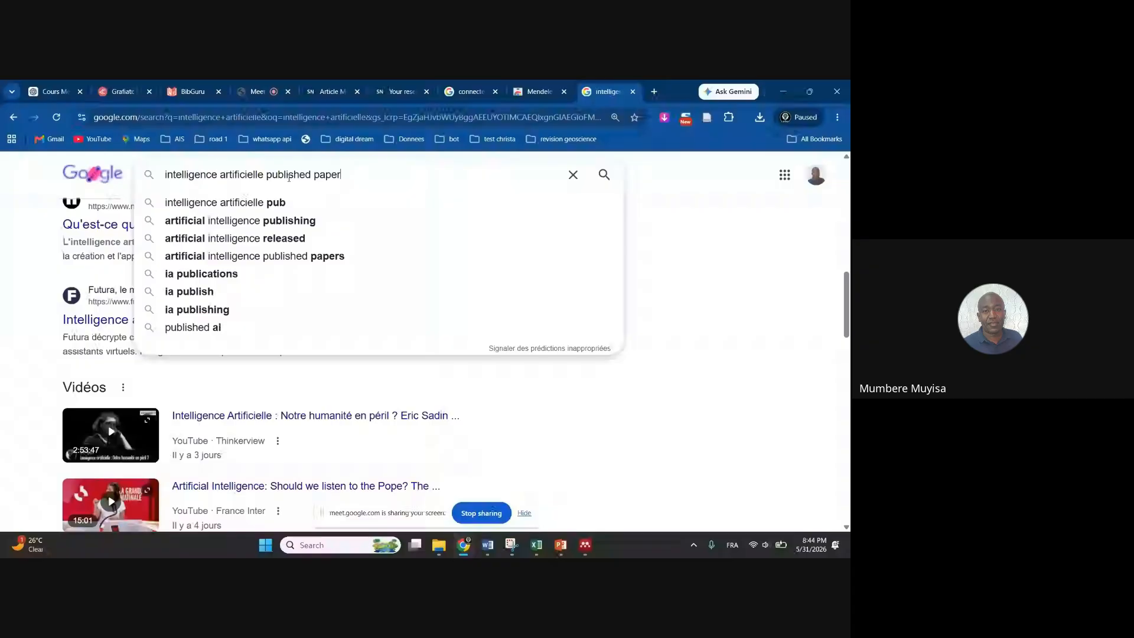
text( else)
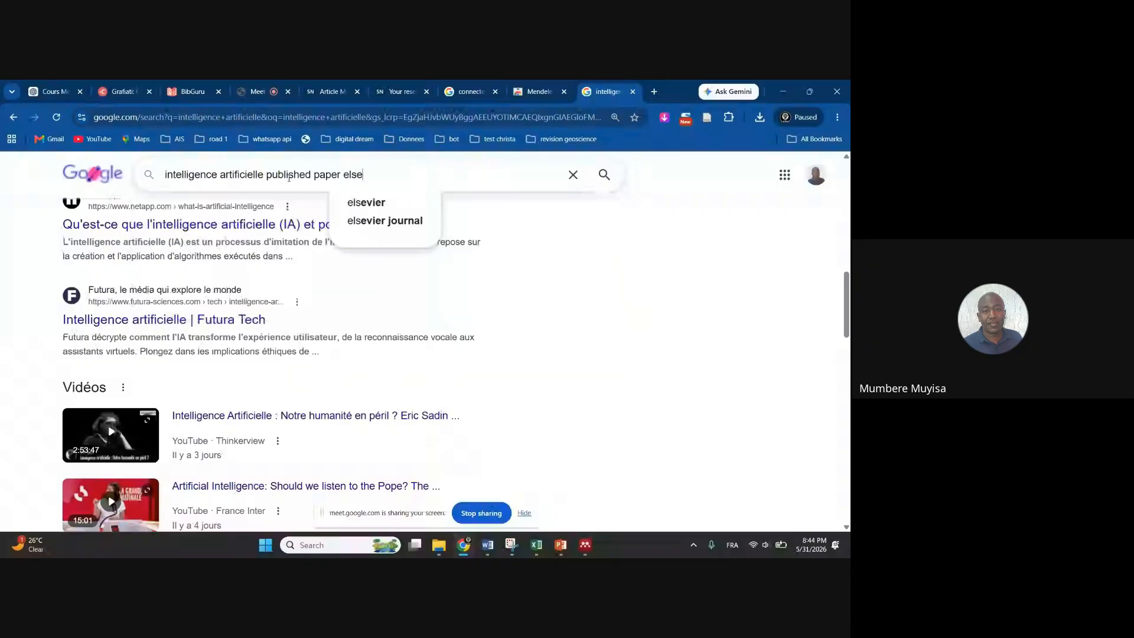
text(vier)
key(Return)
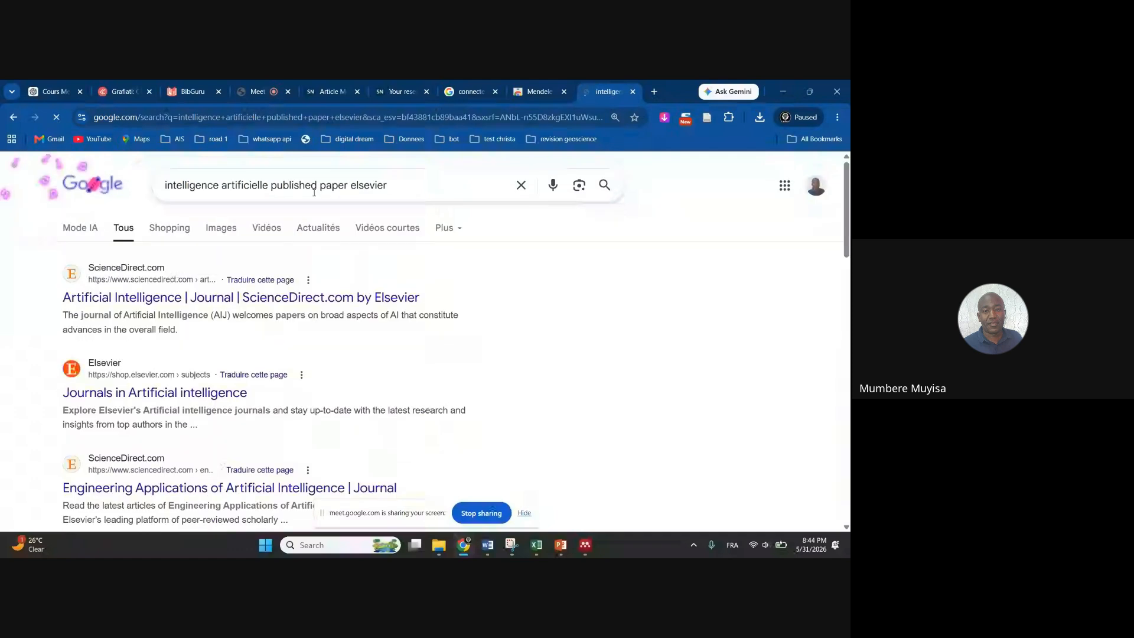
Open ScienceDirect's Artificial Intelligence journal and view the PDF of the graph neural networks article
click(224, 300)
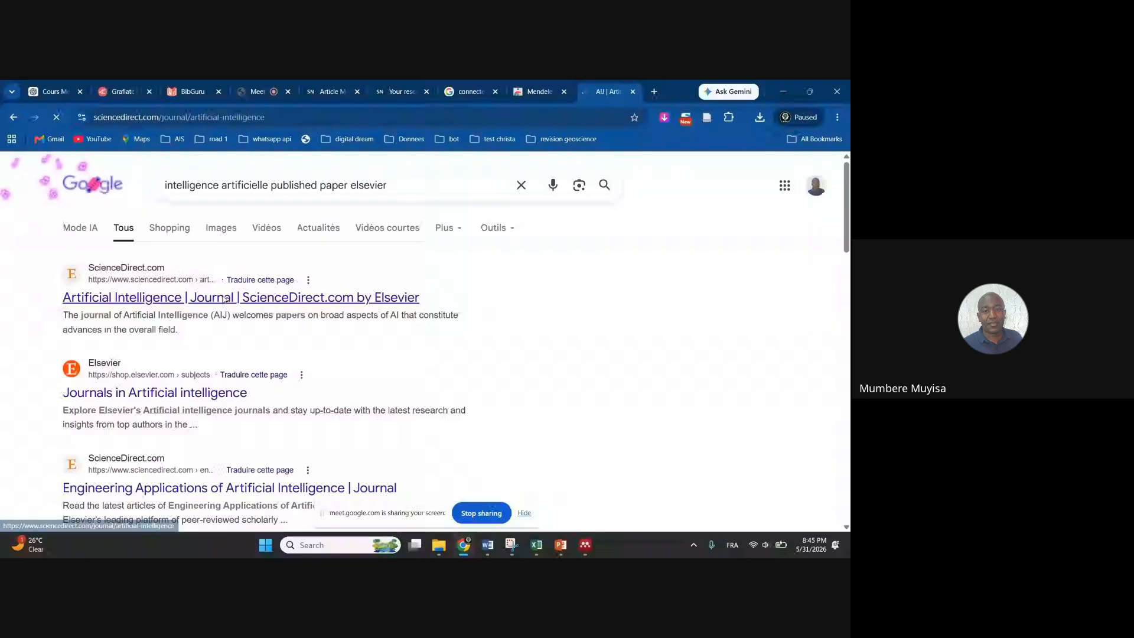
scroll(351, 333, down, 13)
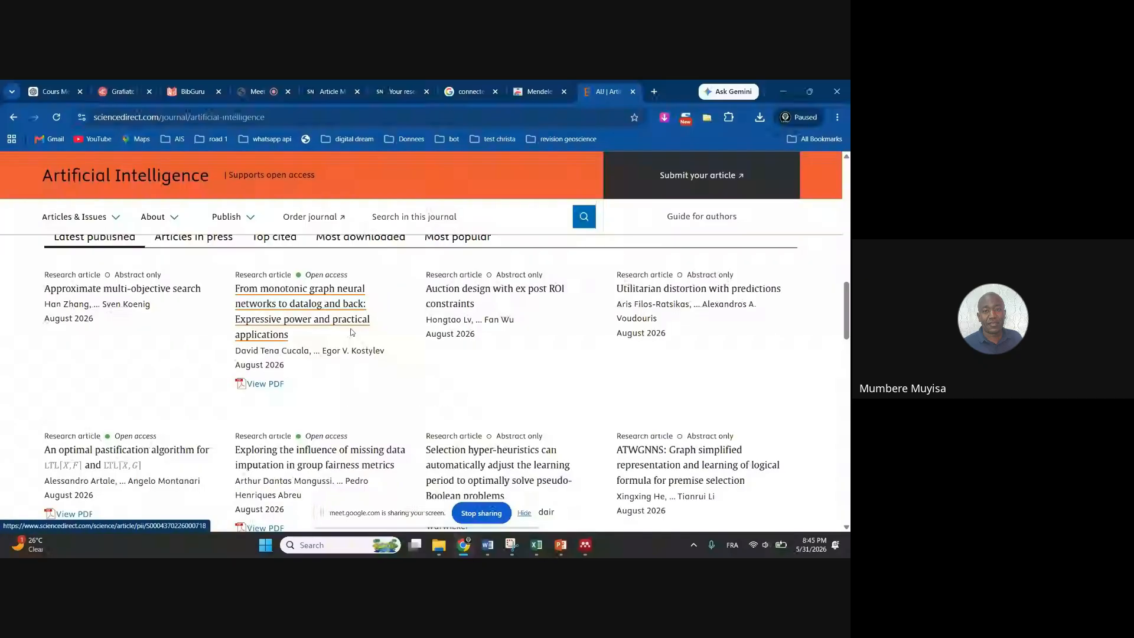
click(257, 385)
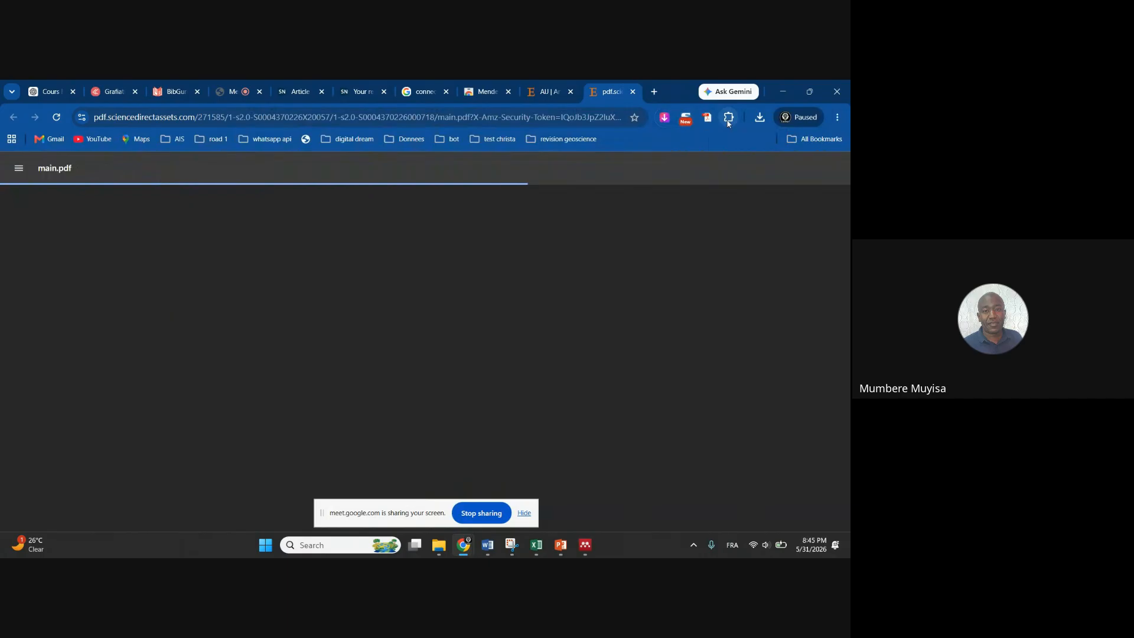
Show Chrome's installed extensions, including Mendeley Web Importer, once the 38-page PDF has loaded
click(729, 118)
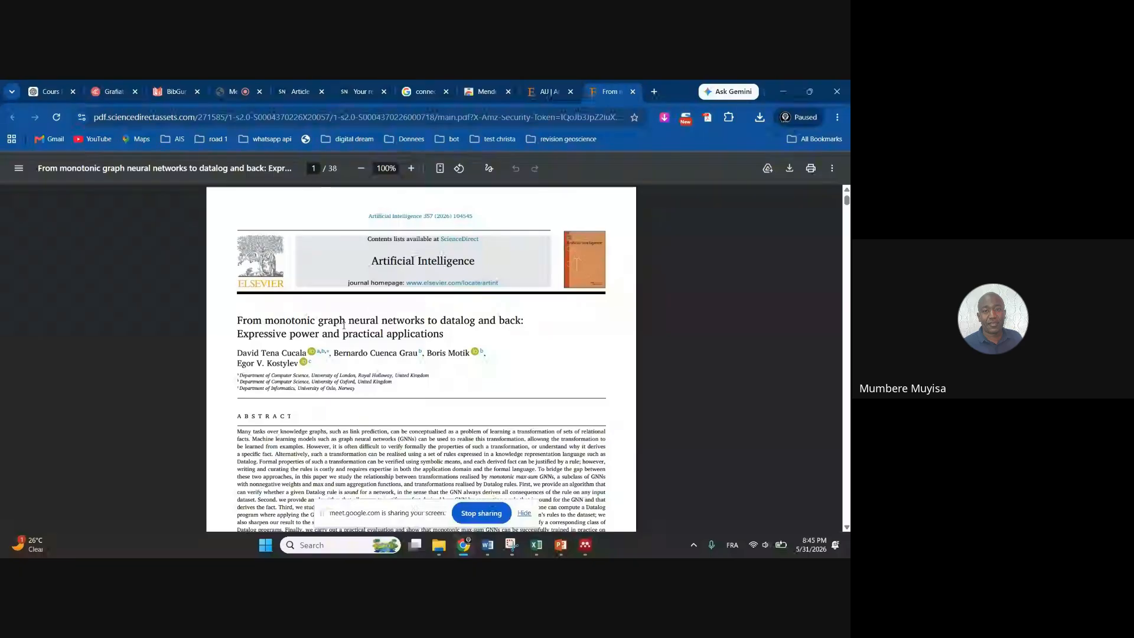
click(730, 118)
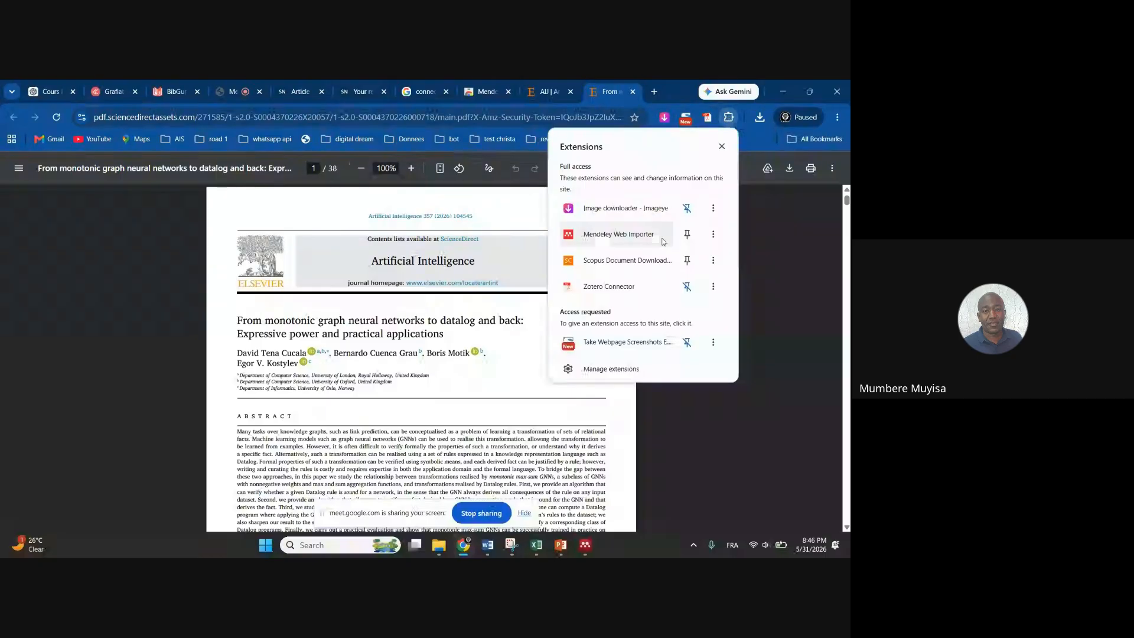
Launch Mendeley Web Importer on the PDF and try adding the article without picking a collection
click(621, 236)
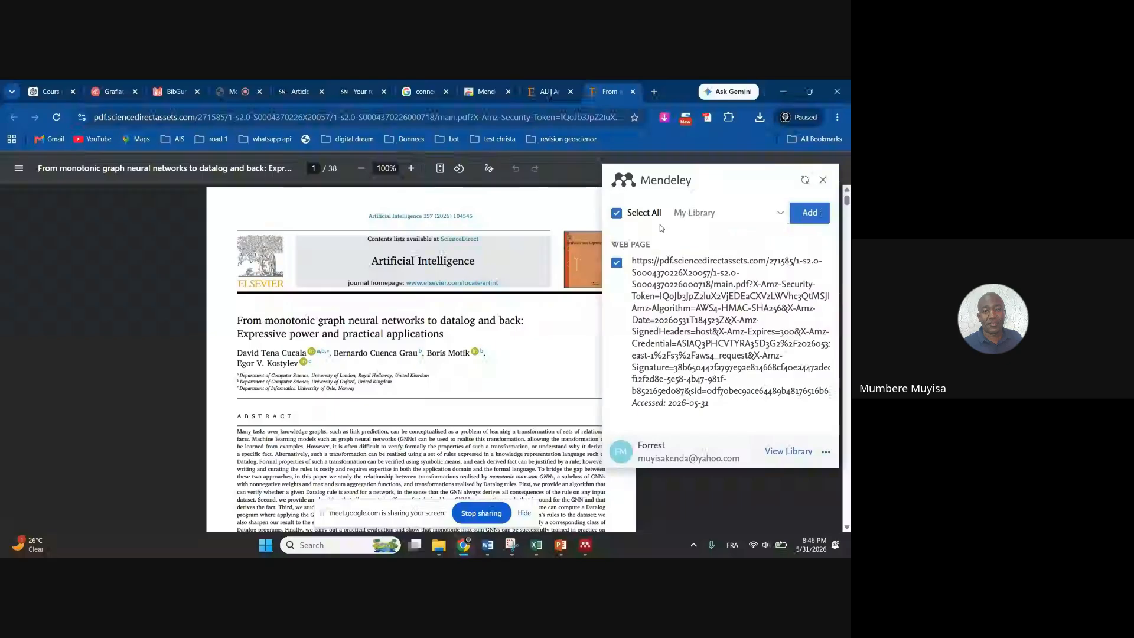
click(781, 216)
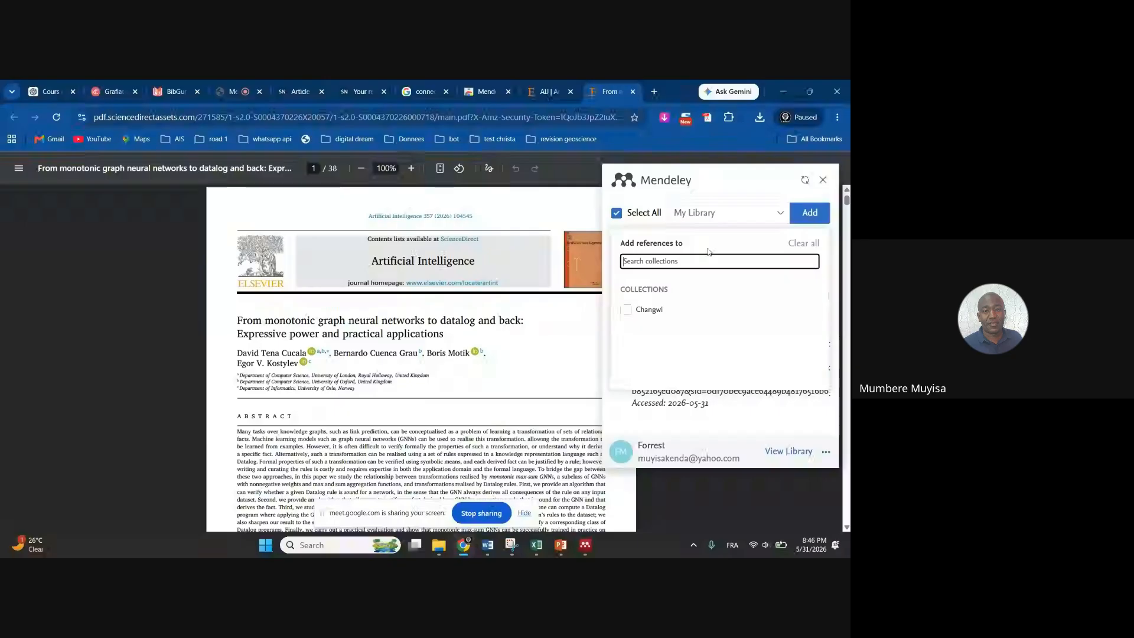
click(727, 214)
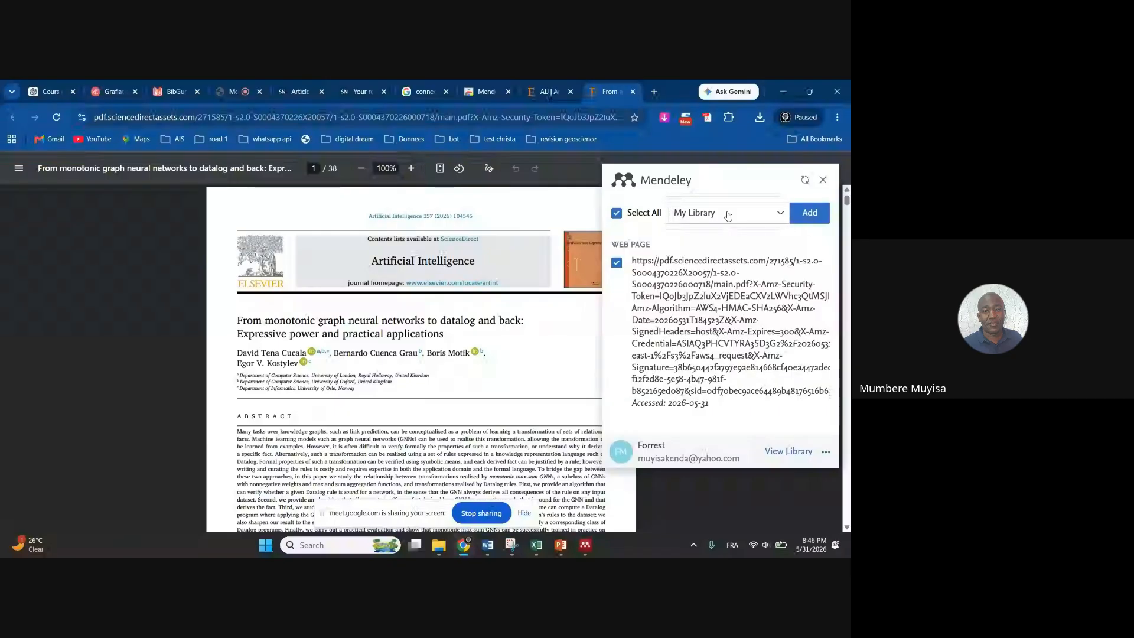
click(811, 215)
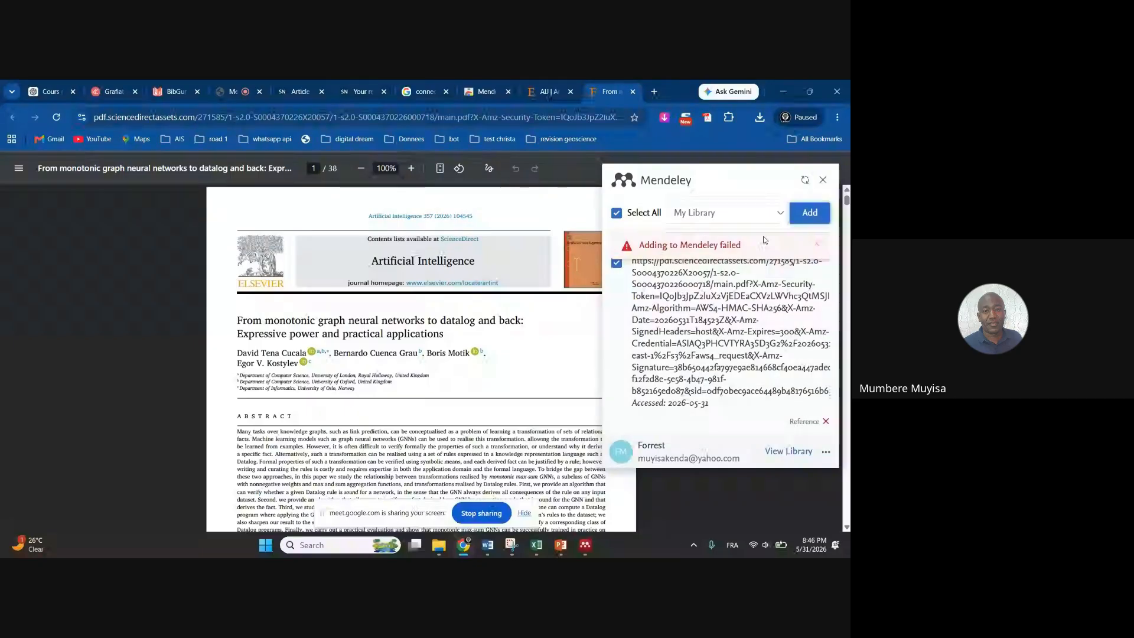
click(804, 217)
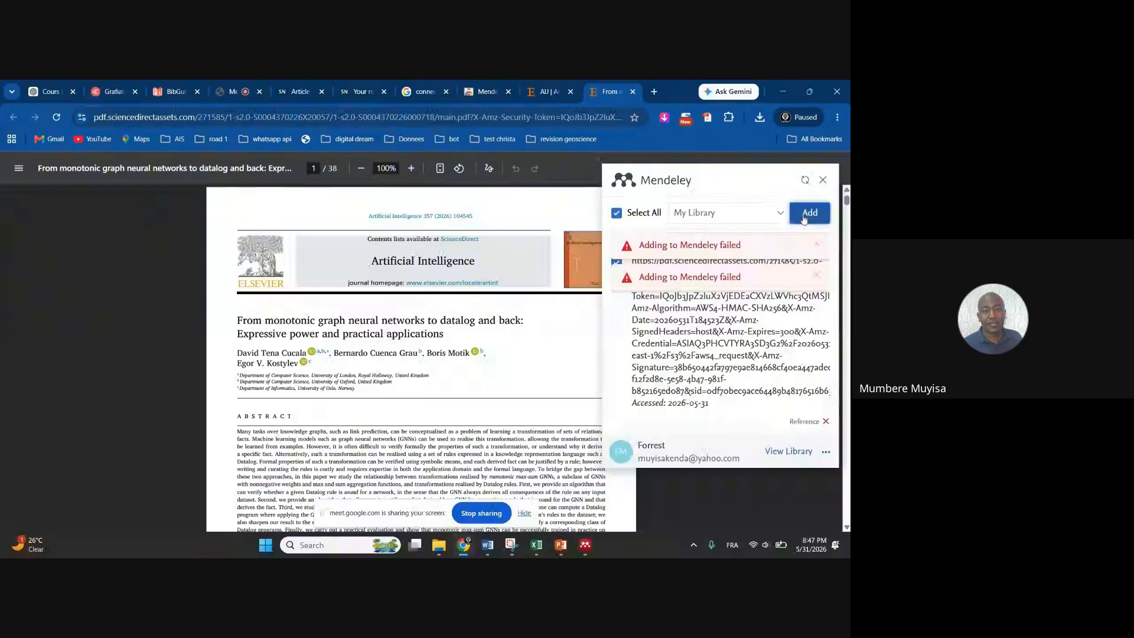
Set Changwi as the destination, retry adding twice, dismiss the failures, and switch to Mendeley Desktop
click(779, 214)
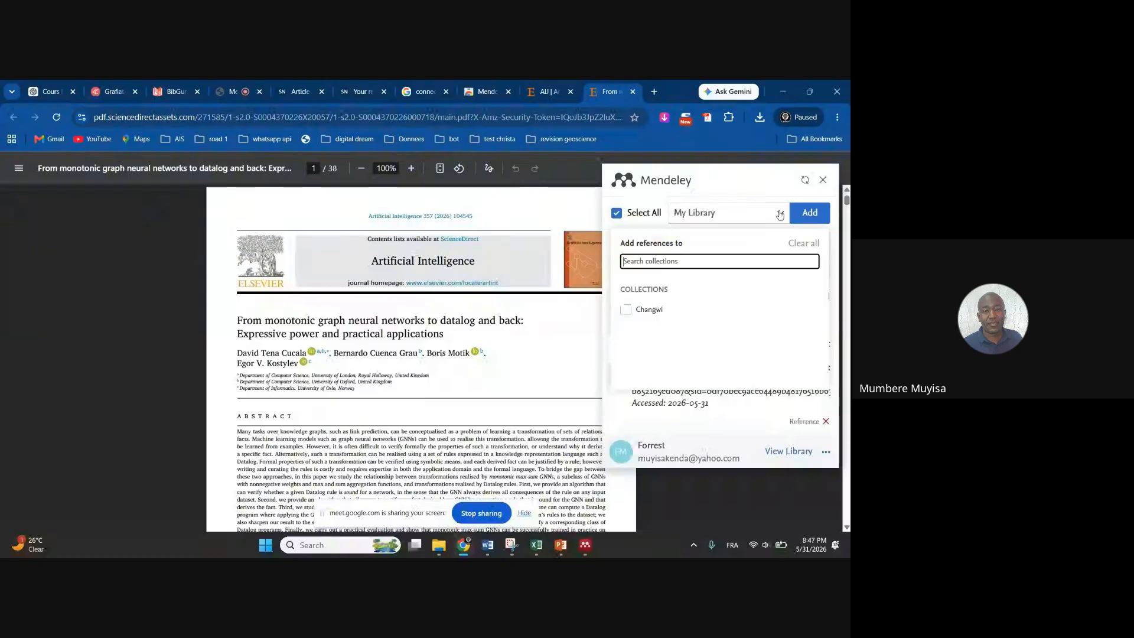
click(643, 310)
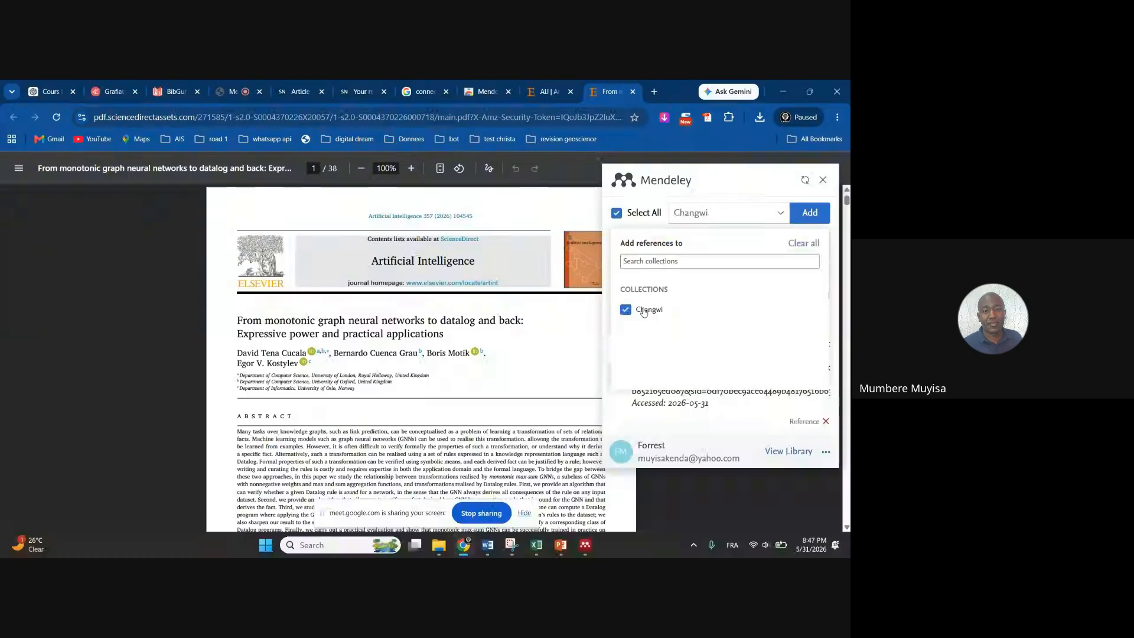
click(814, 217)
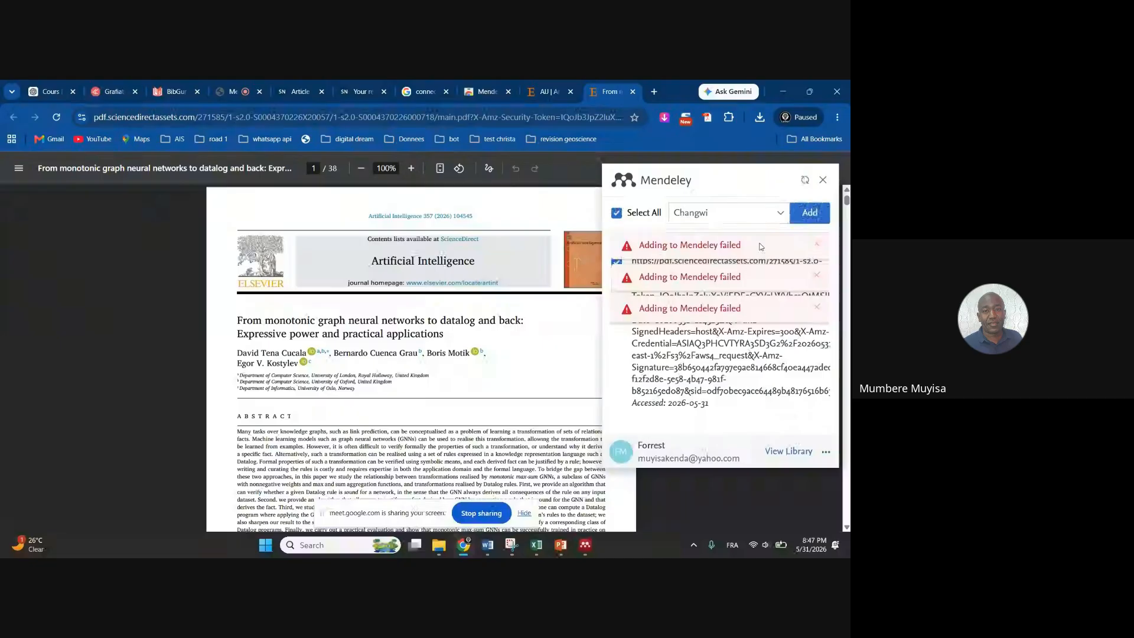
click(817, 244)
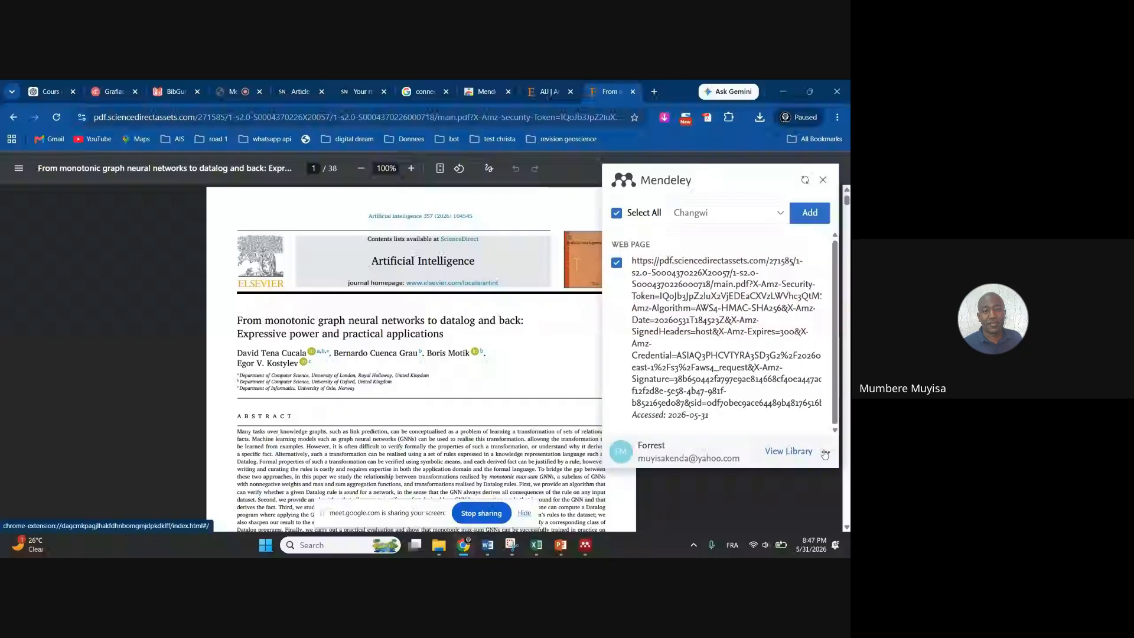
click(810, 213)
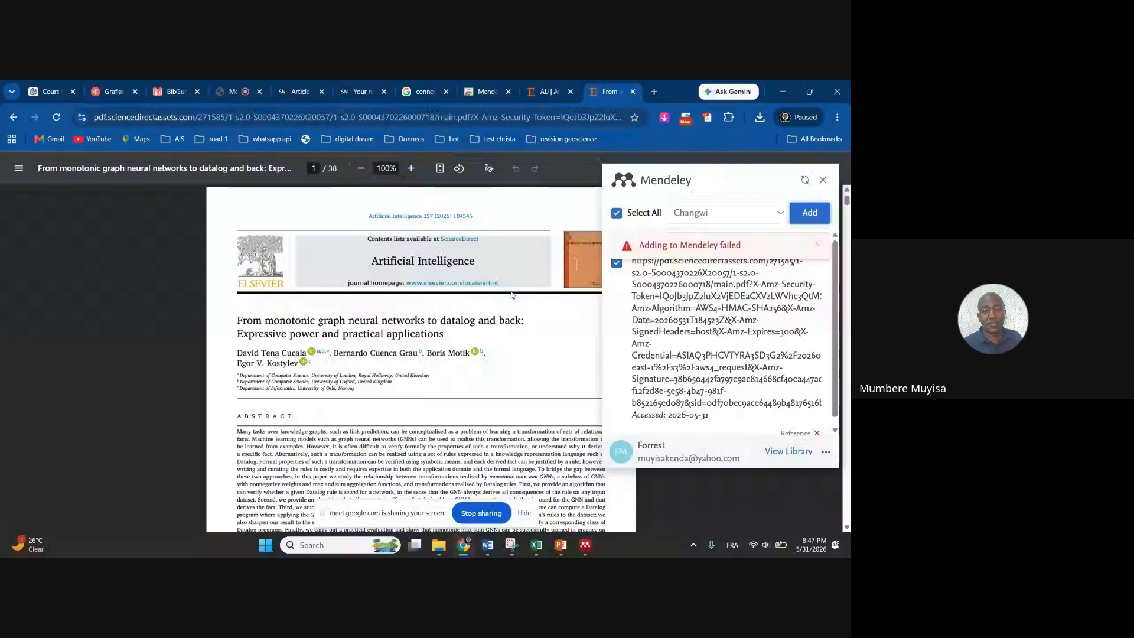
click(820, 244)
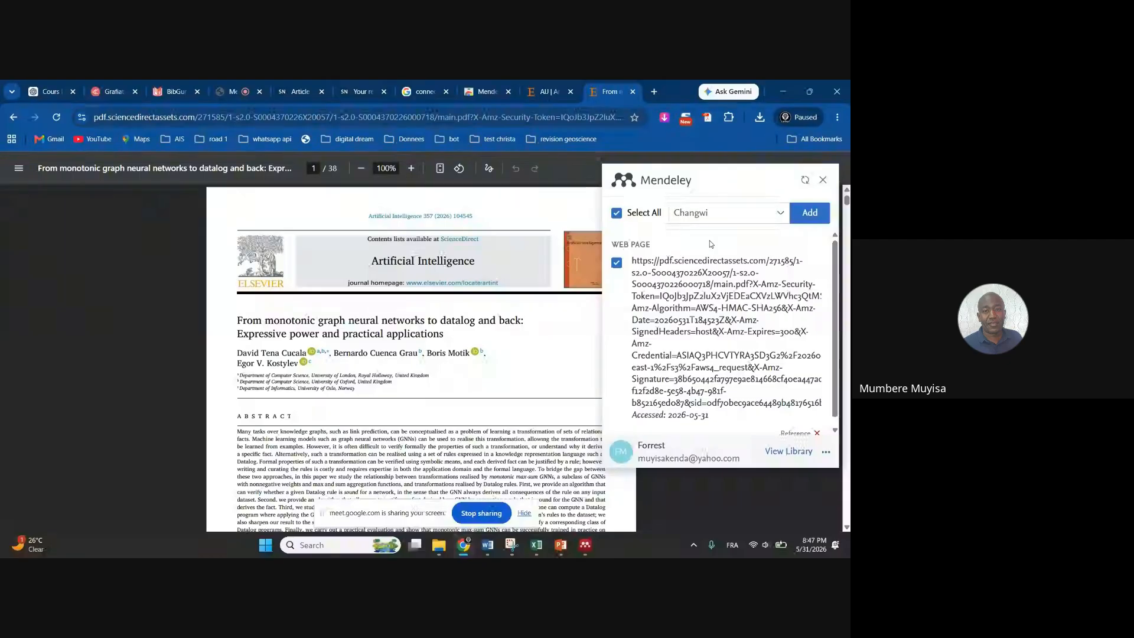
click(584, 545)
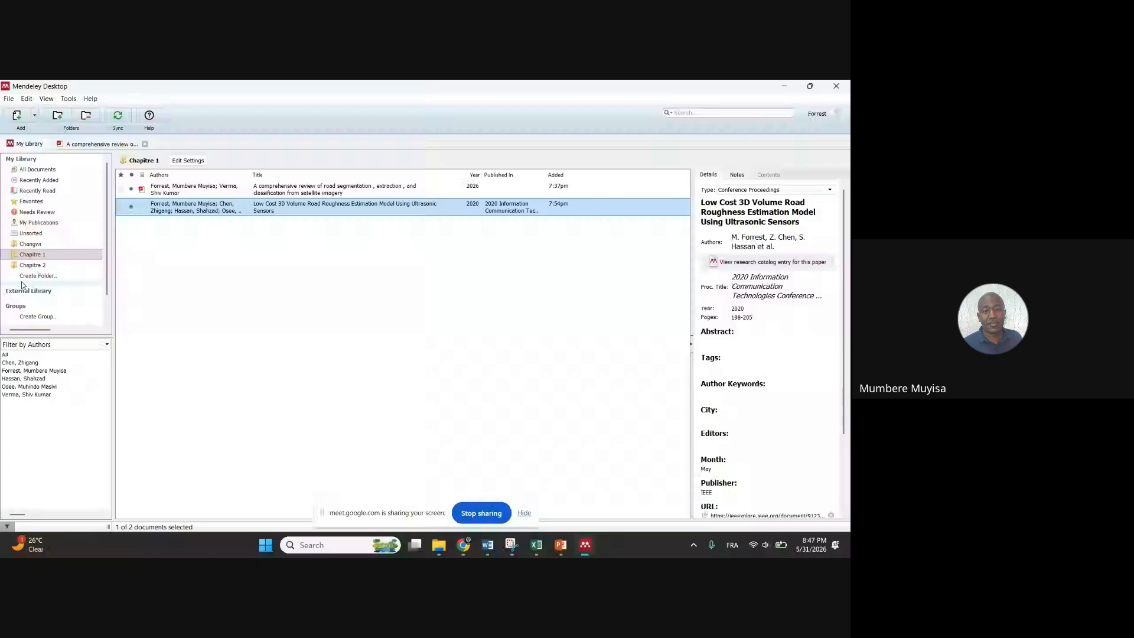
Browse the Changwi and Chapitre 2 collections, then reload the article PDF back in Chrome
click(31, 243)
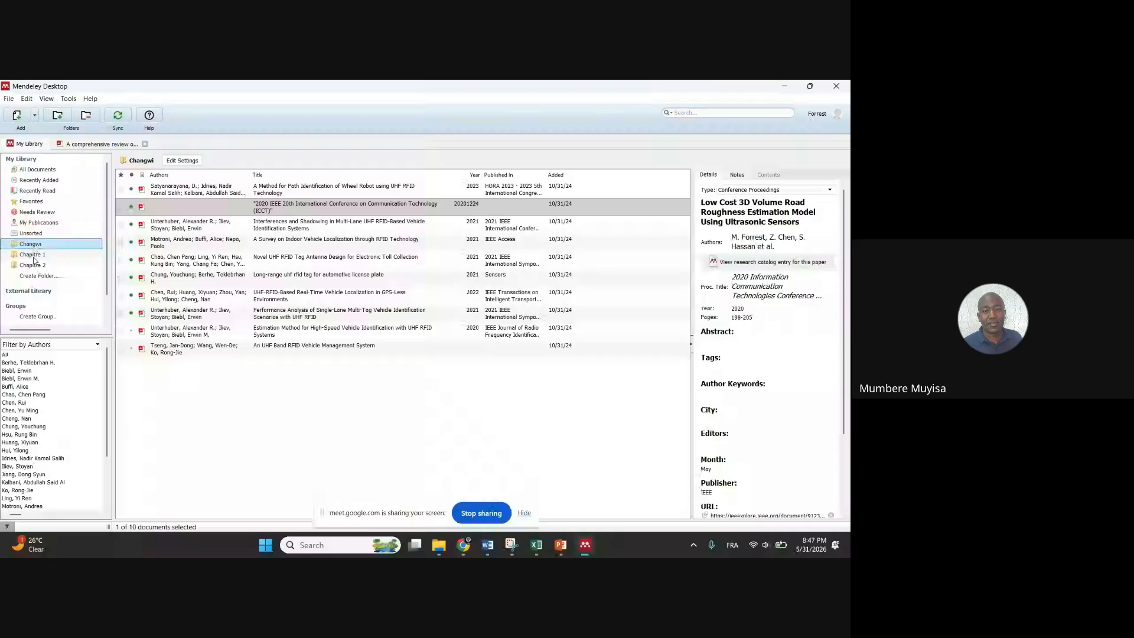
click(32, 264)
mouse_move(464, 545)
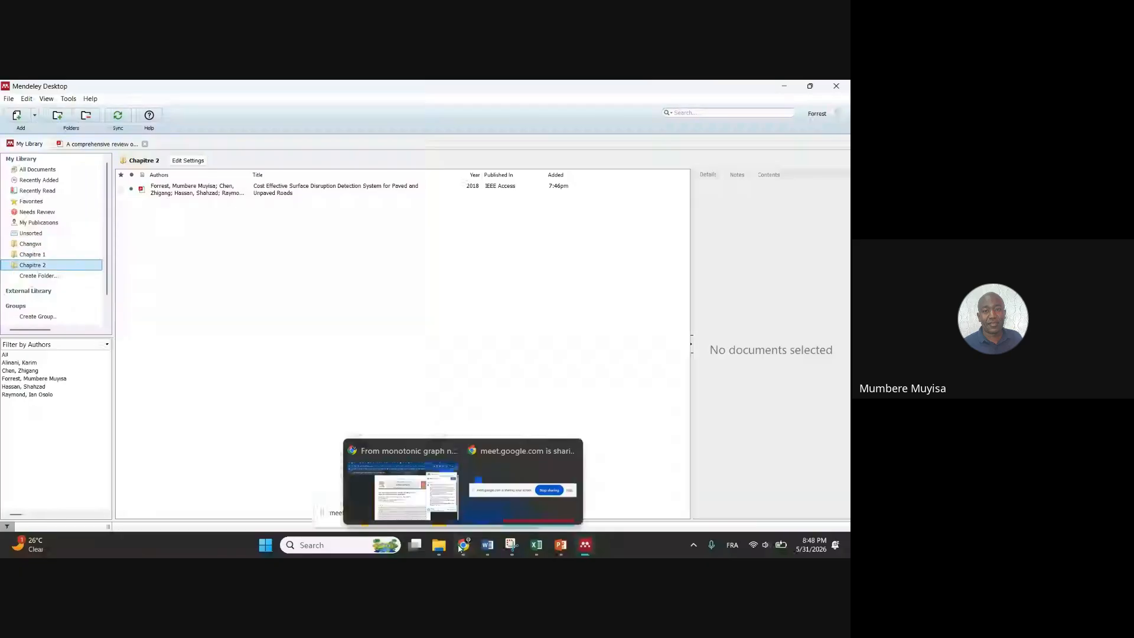
click(417, 488)
click(57, 117)
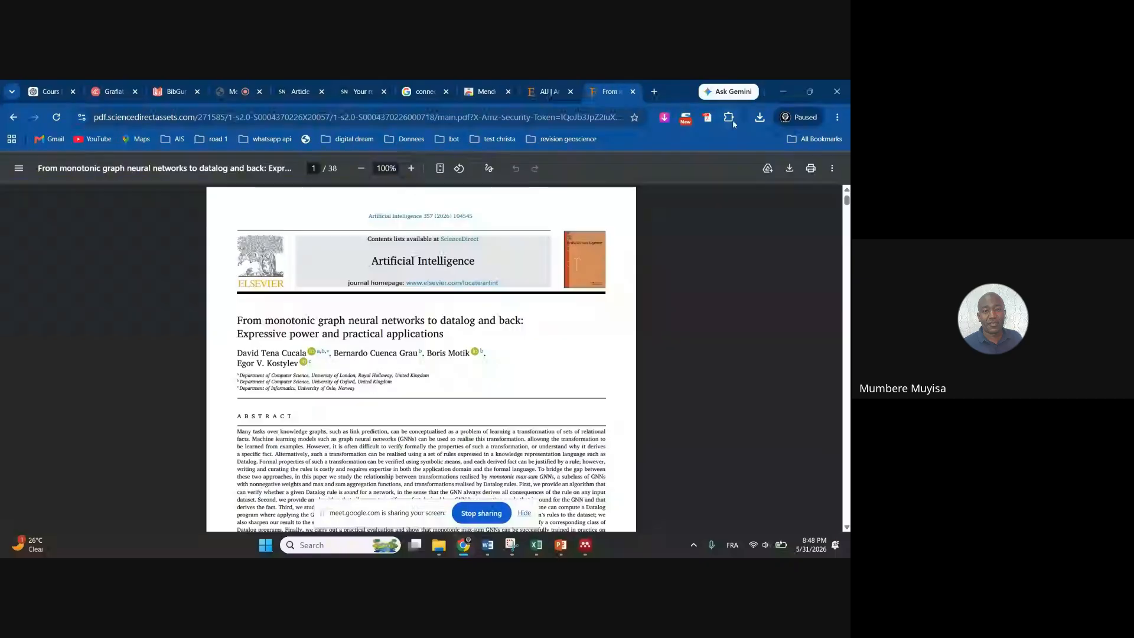
Relaunch Mendeley Web Importer from the Extensions list on the reloaded PDF
click(729, 118)
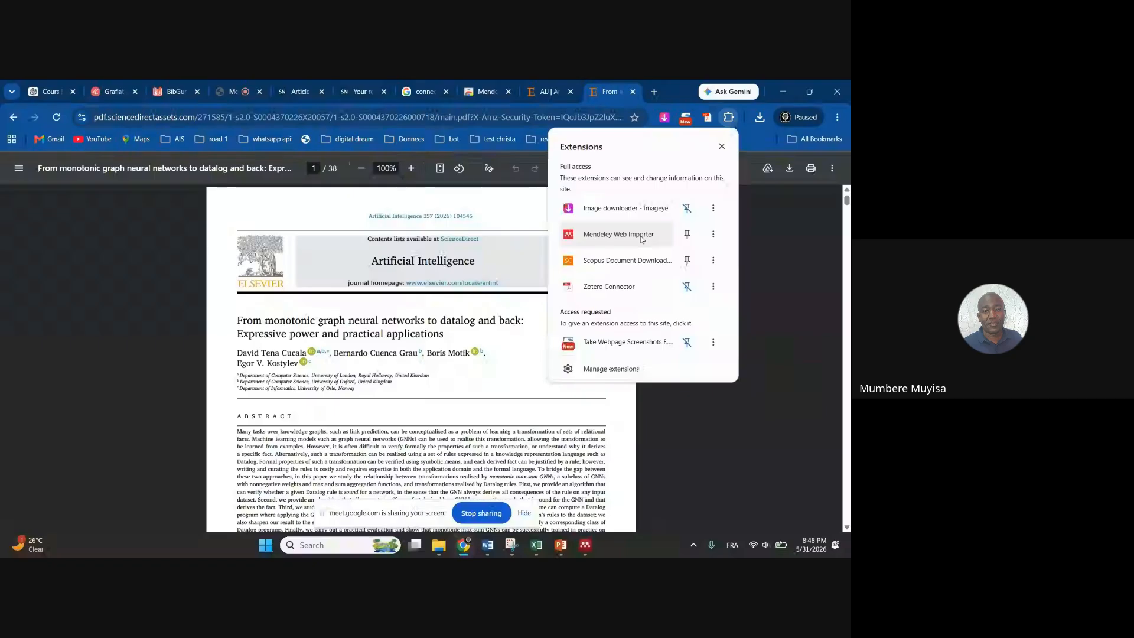
click(618, 234)
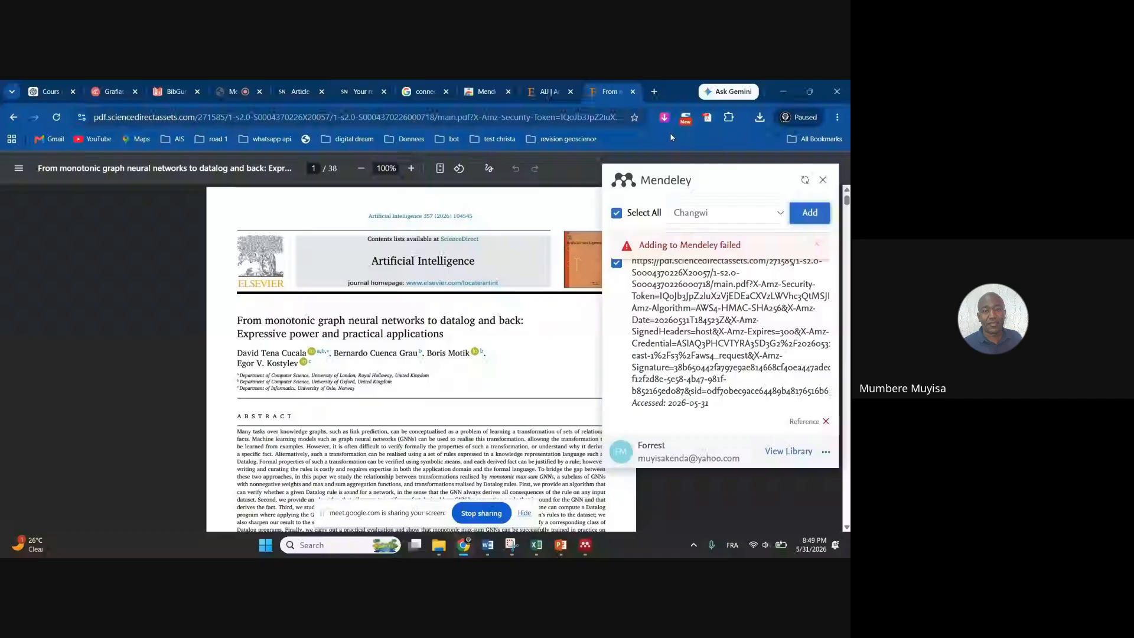
Return to the Artificial Intelligence journal tab and open the graph neural networks article page
click(548, 91)
click(275, 292)
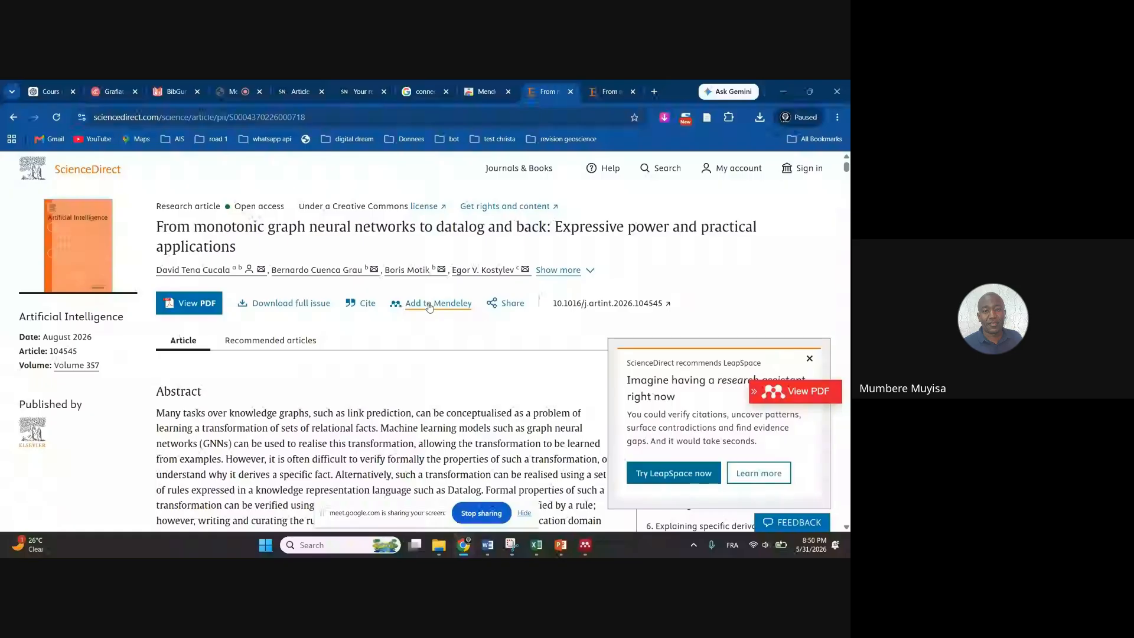
Use the article's Add to Mendeley link, which opens a loading panel and freezes the page
click(429, 305)
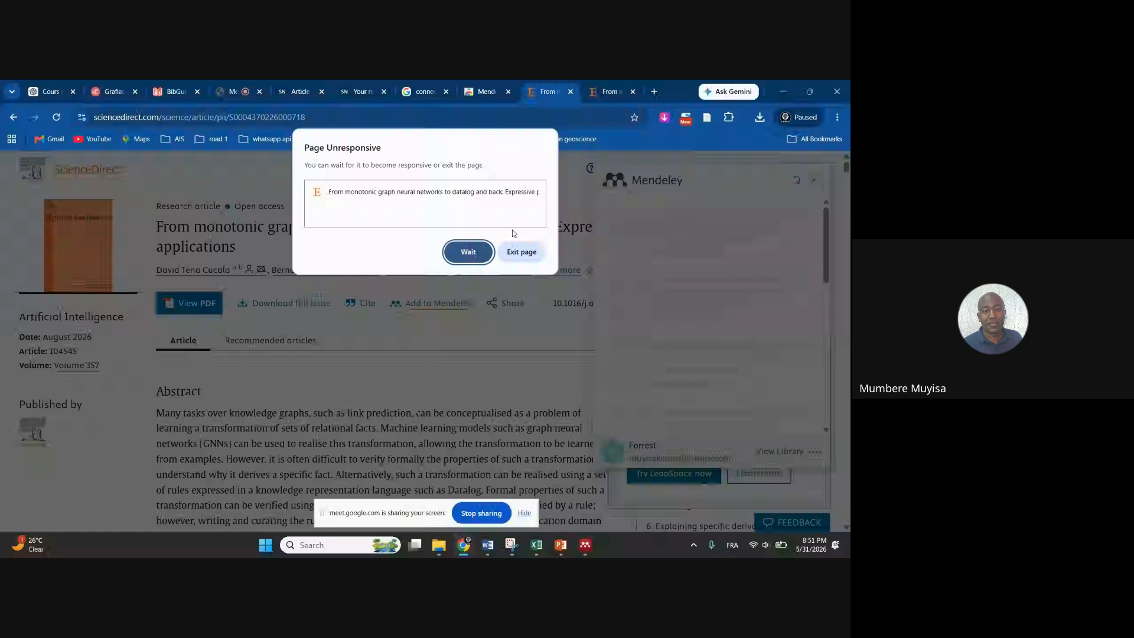
Choose Wait three times on the Page Unresponsive warning until the ScienceDirect article page recovers
click(468, 252)
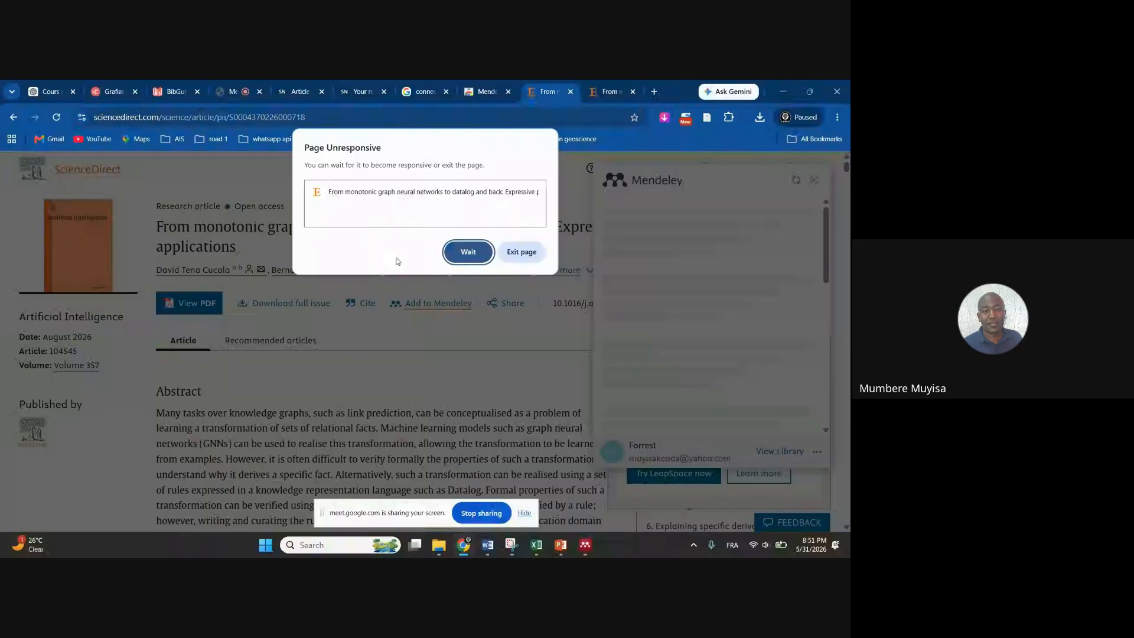
click(469, 252)
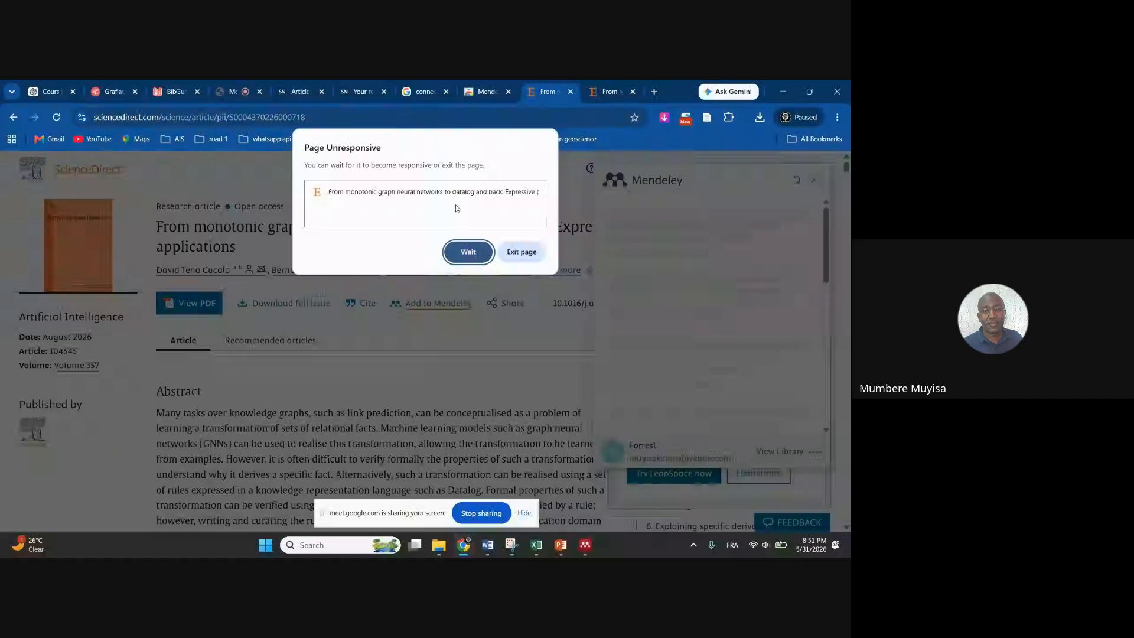
click(462, 260)
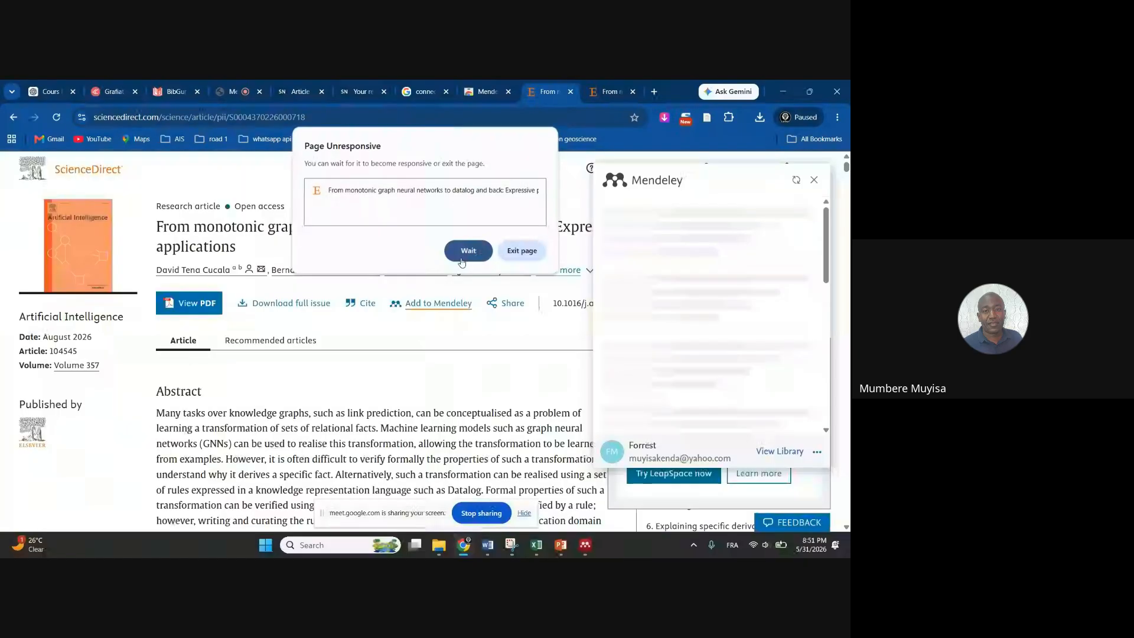
Send the copied ScienceDirect article URL in the Meet chat, then return to the 'Ajouter des Références' PowerPoint slide show
click(317, 119)
key(ctrl+c)
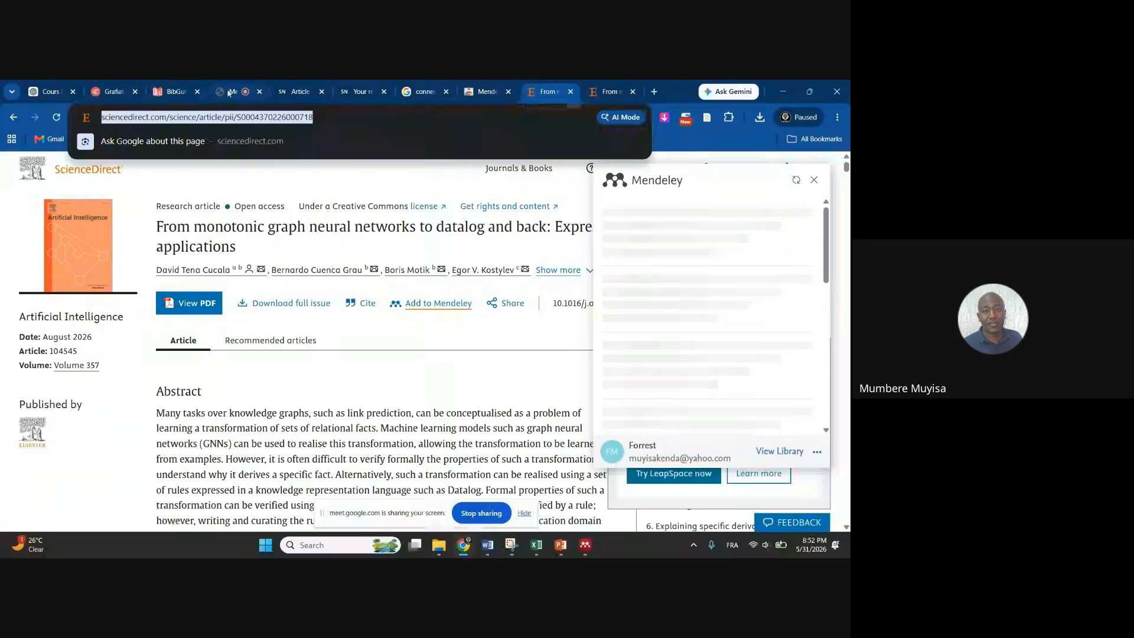
click(229, 93)
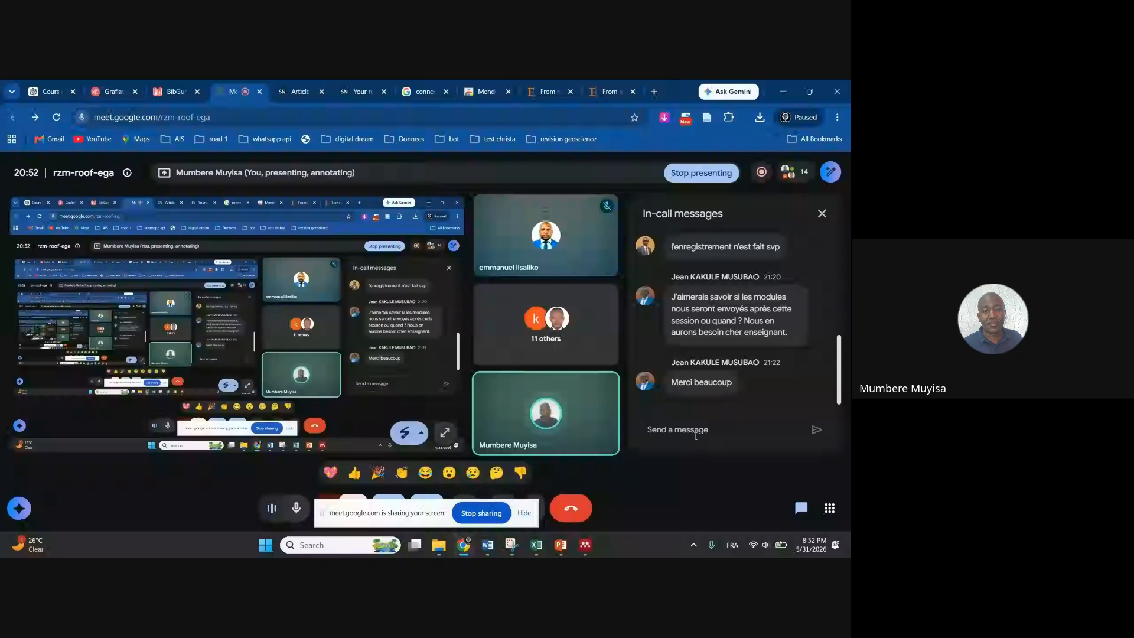
key(ctrl+v)
key(Return)
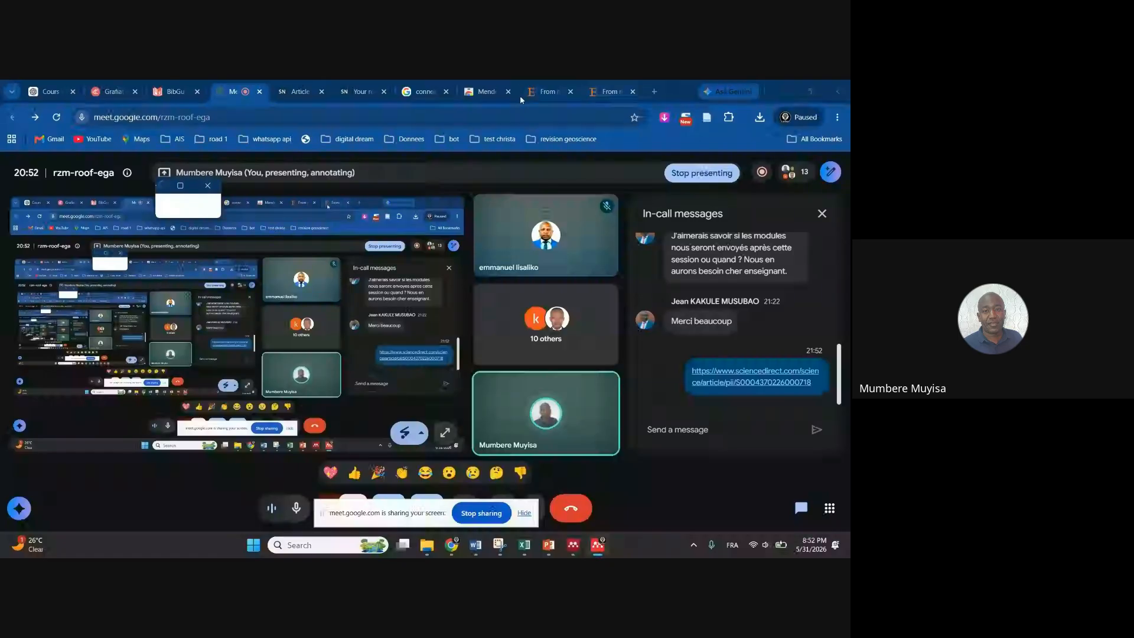
mouse_move(550, 549)
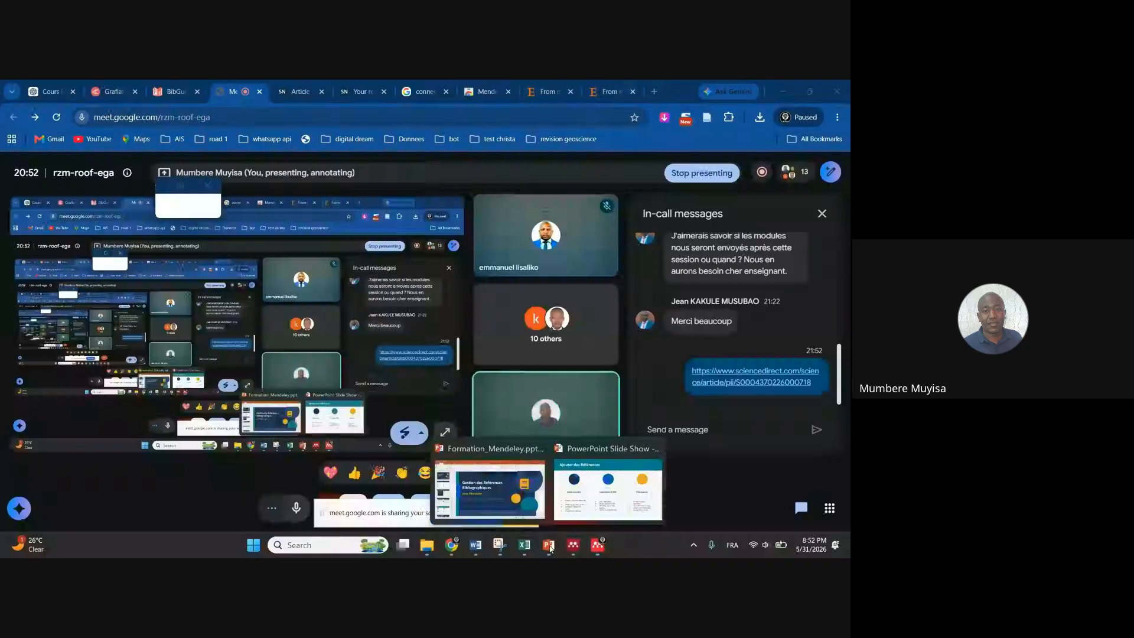
click(609, 490)
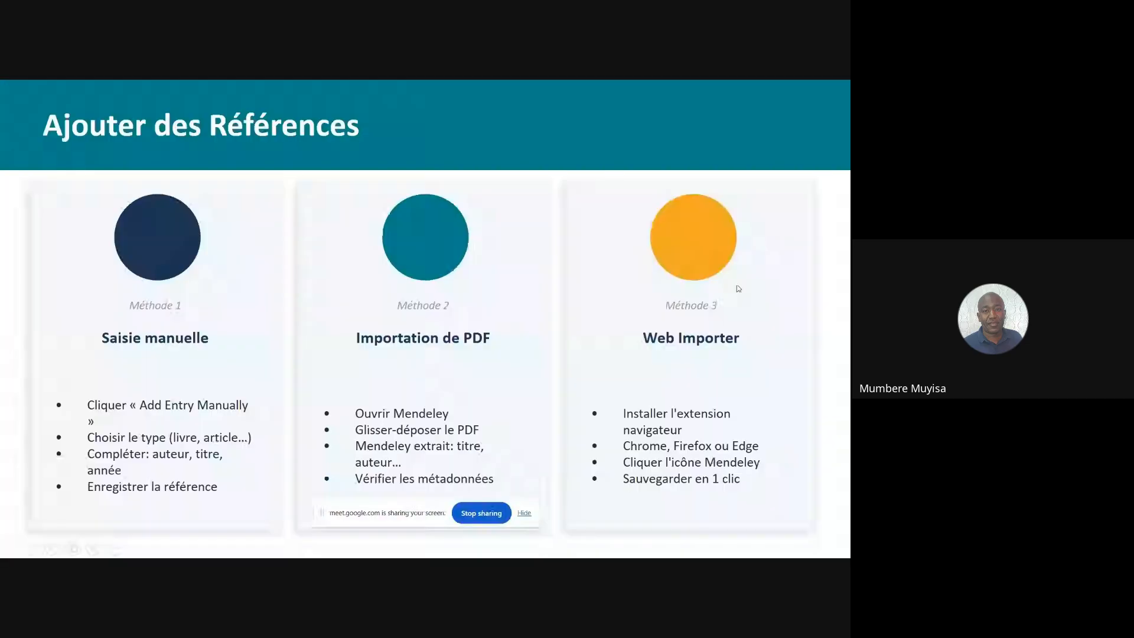
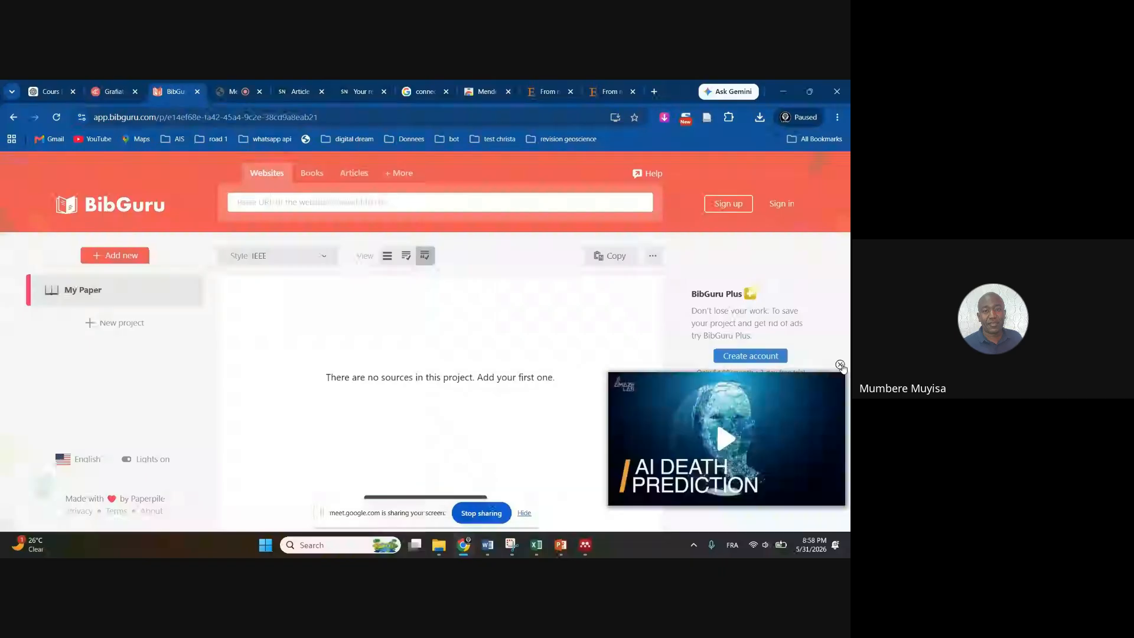
Close the floating video ad covering the empty BibGuru project page
click(840, 365)
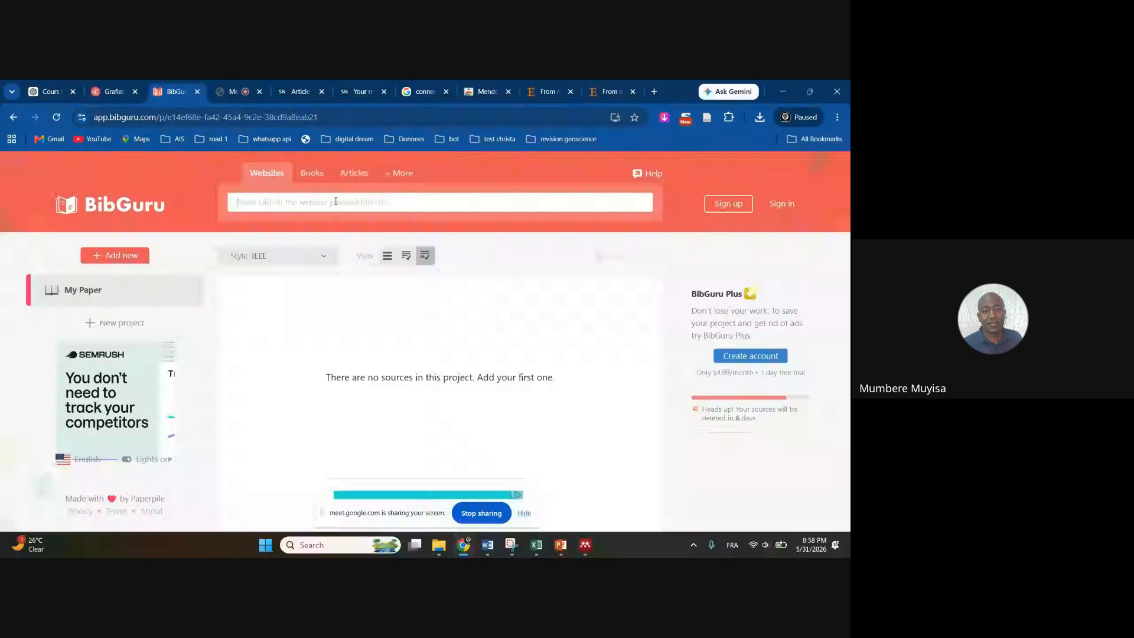
Switch to the Springer tab showing the review article's metrics page
click(301, 94)
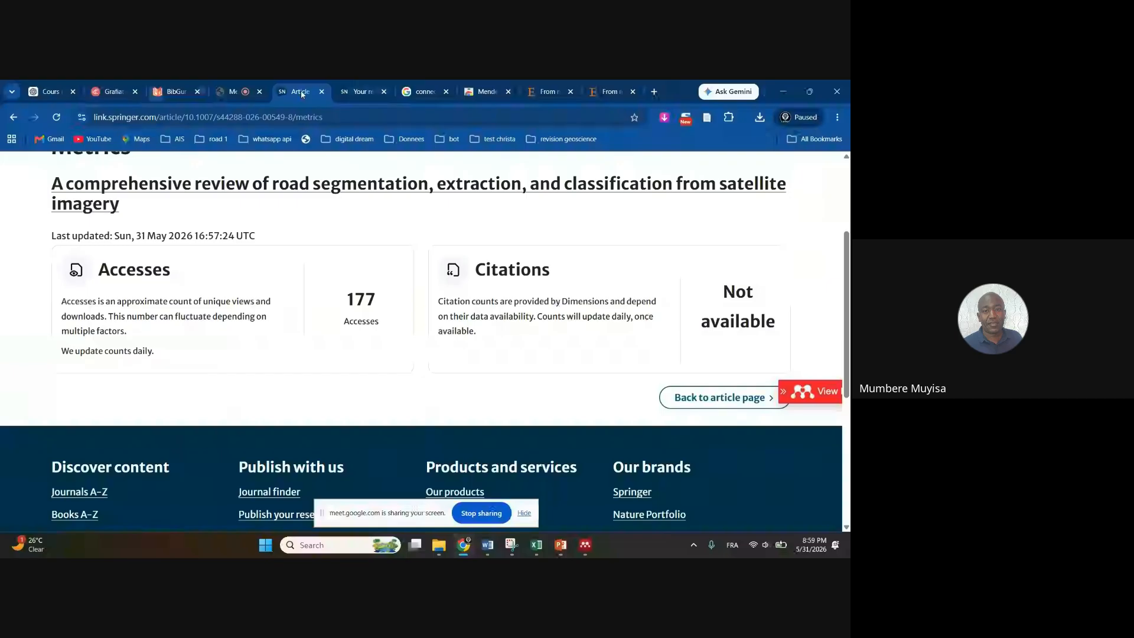
Open the road-segmentation review's main article page from its title link
scroll(406, 247, up, 3)
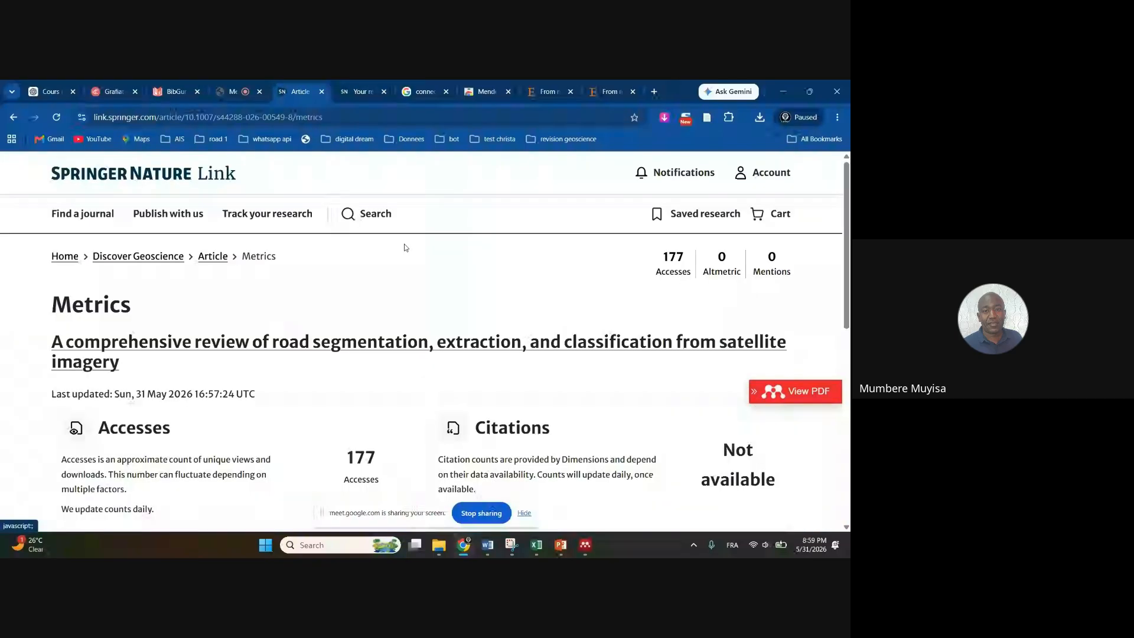
click(356, 95)
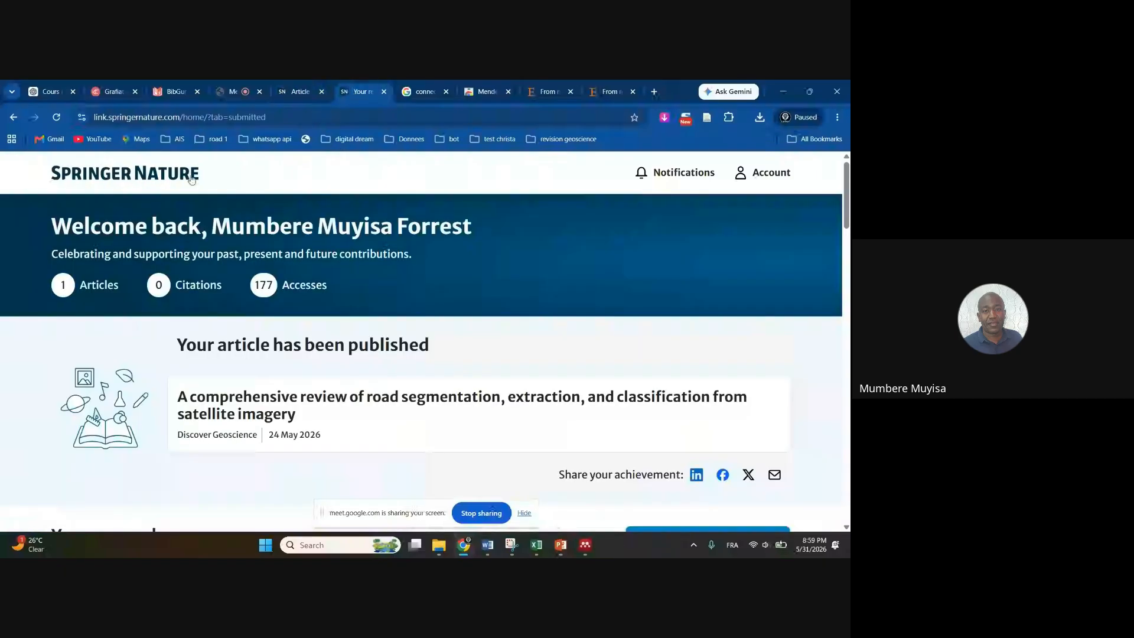
click(295, 95)
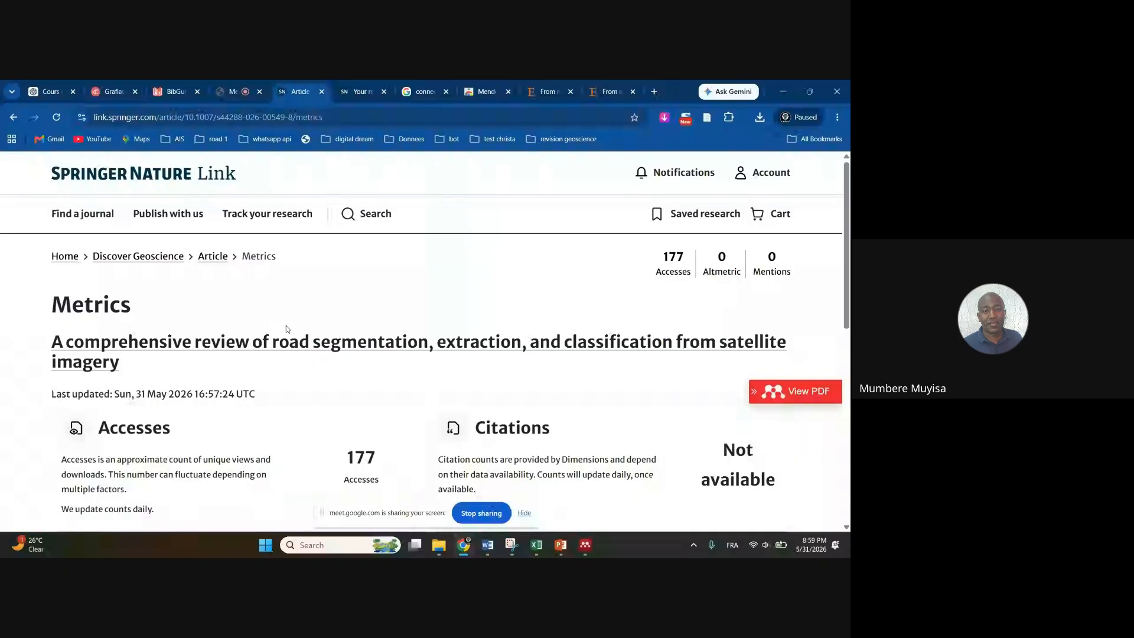
click(239, 349)
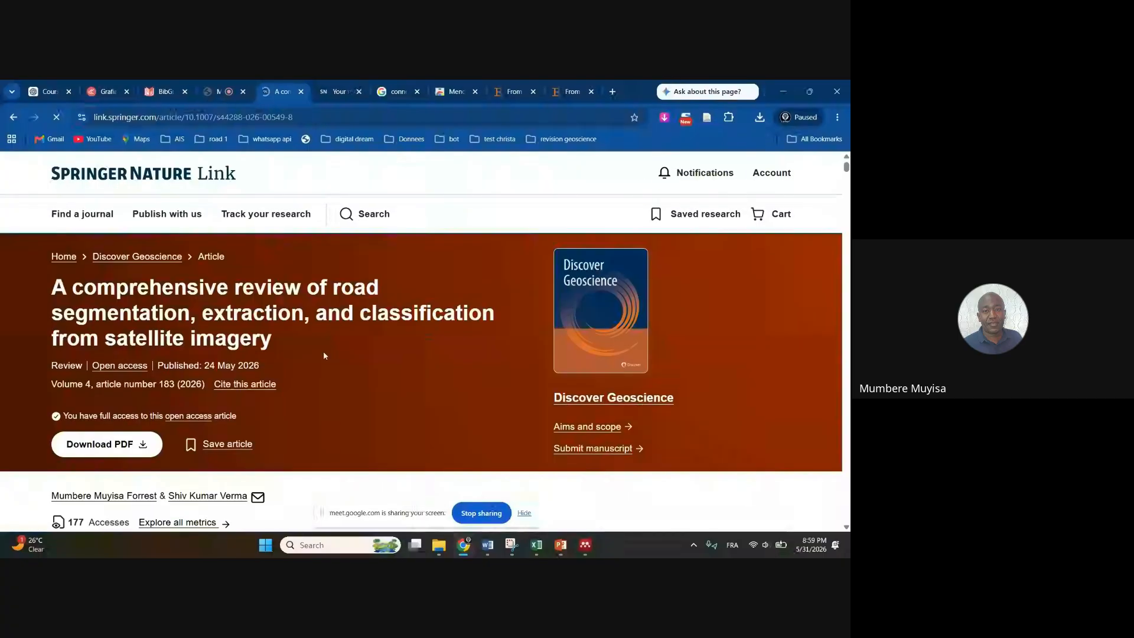
Select the review's full title at the top of the article page
scroll(360, 380, down, 5)
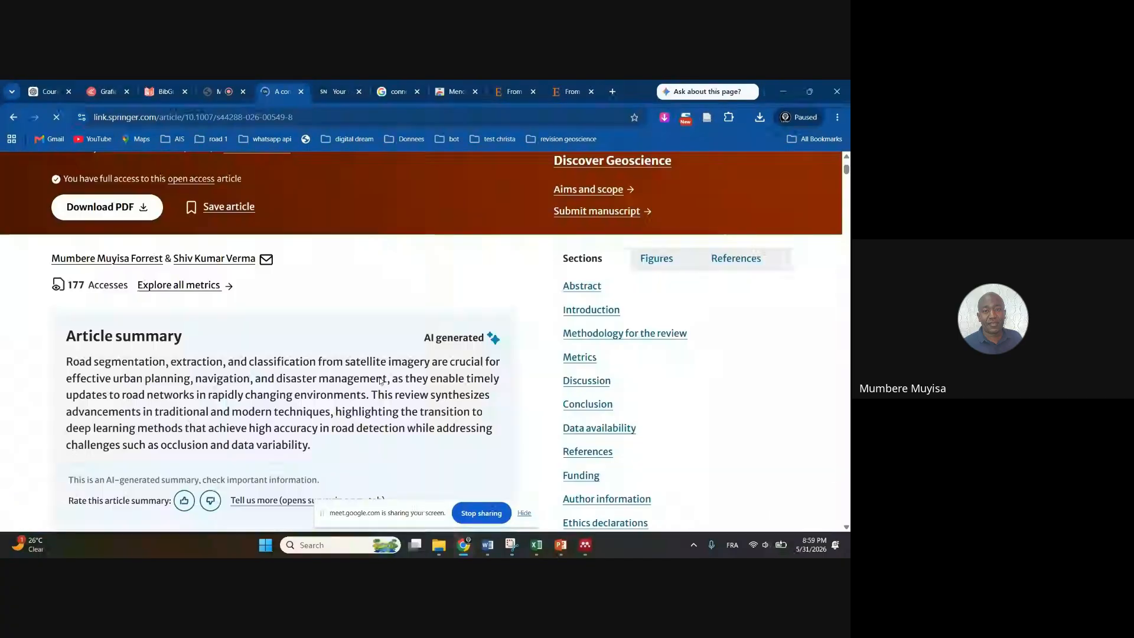
scroll(321, 256, up, 6)
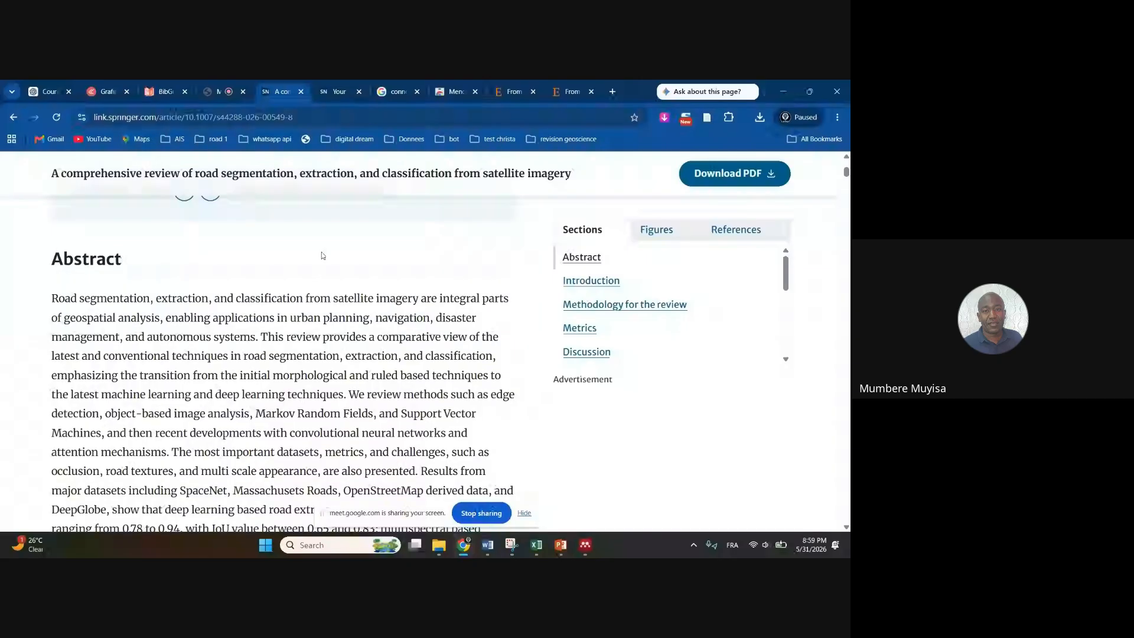
scroll(297, 301, down, 3)
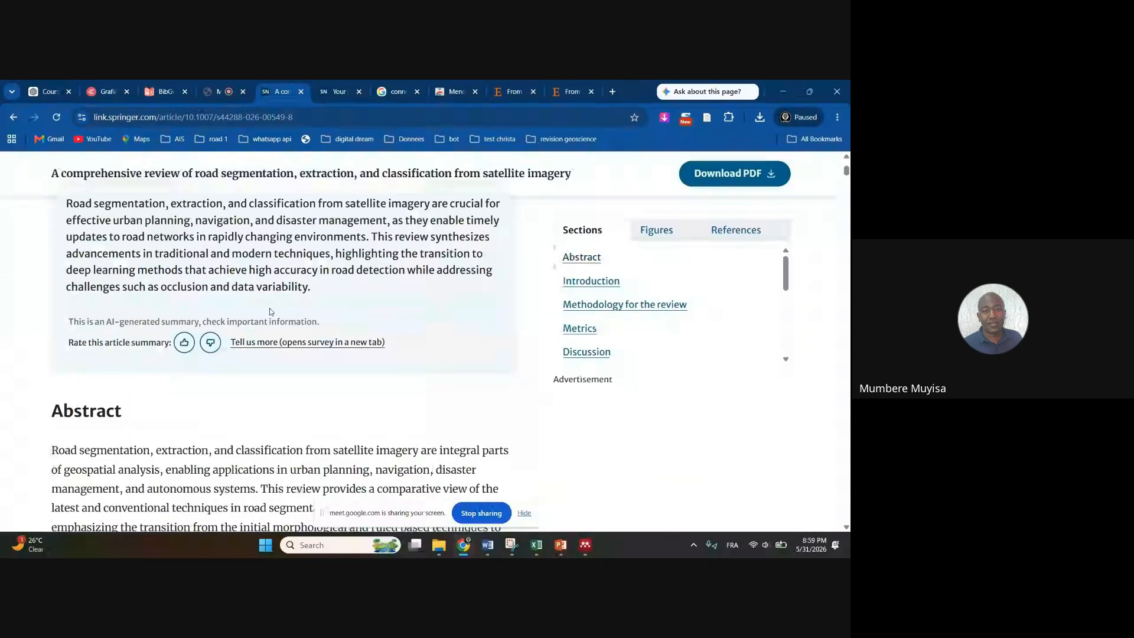
scroll(295, 283, up, 5)
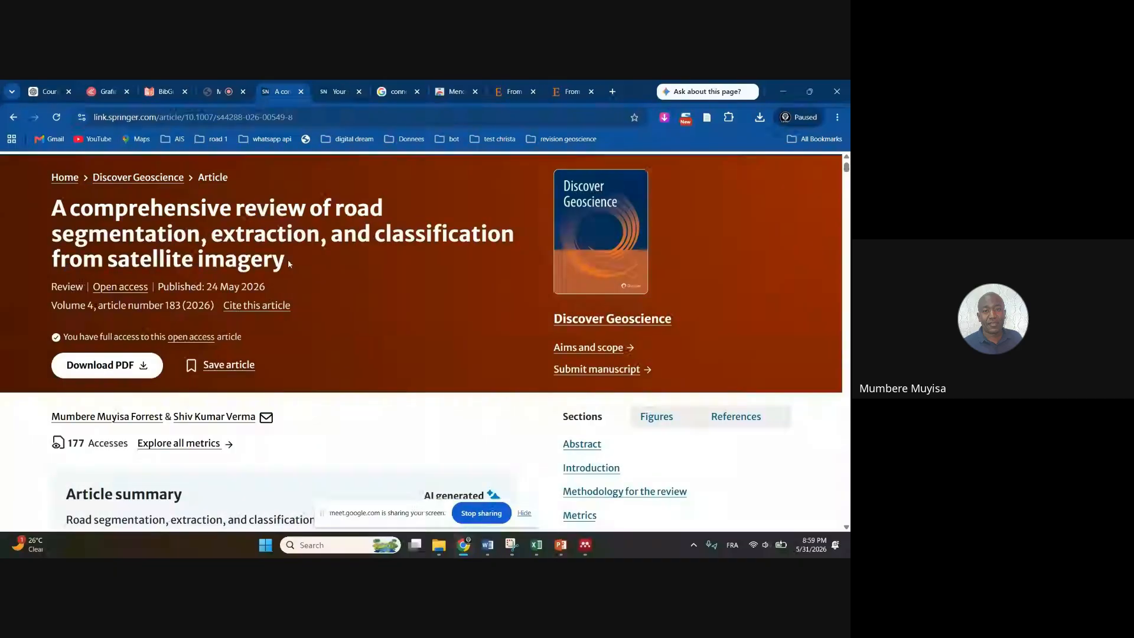
drag(289, 260, 52, 204)
key(ctrl+c)
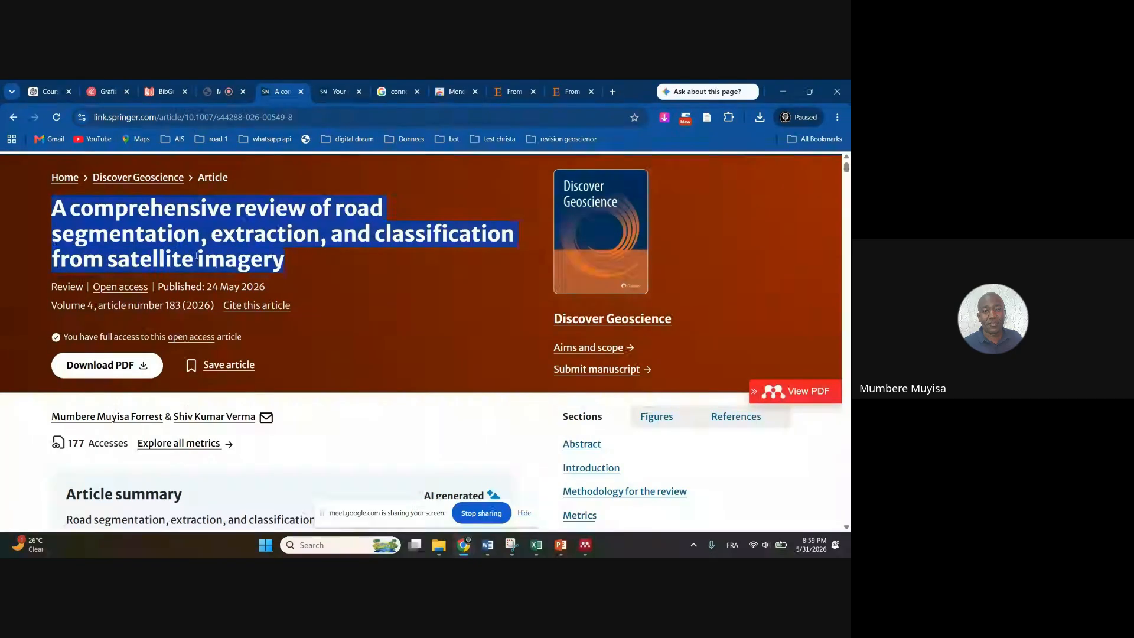
Dismiss the BibGuru ad and search its source field for the pasted review title
click(164, 92)
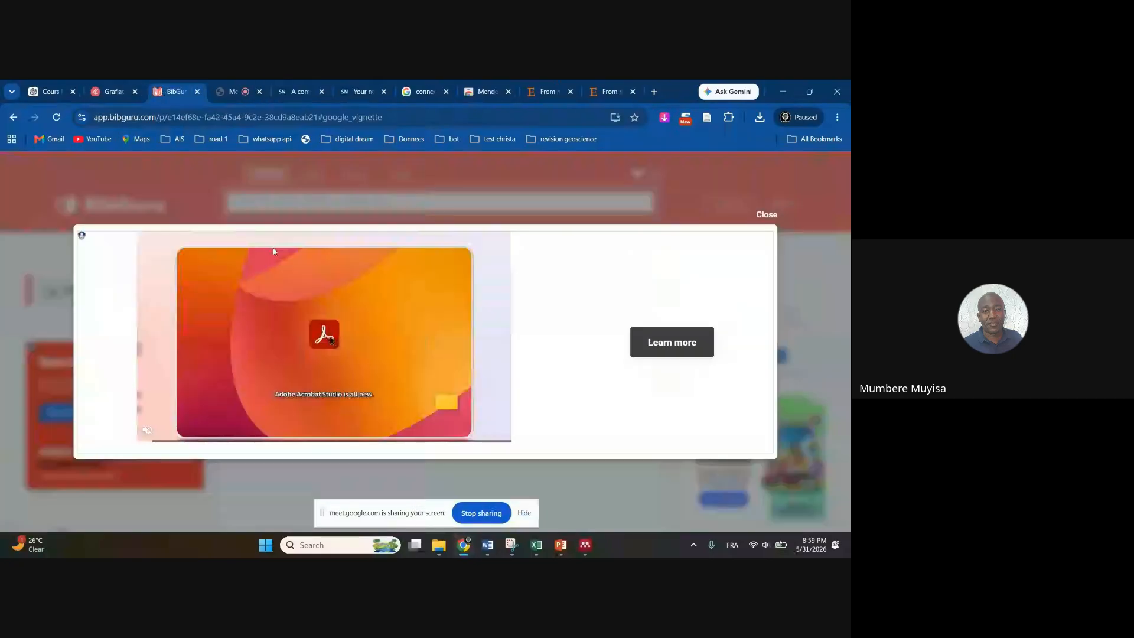
click(766, 216)
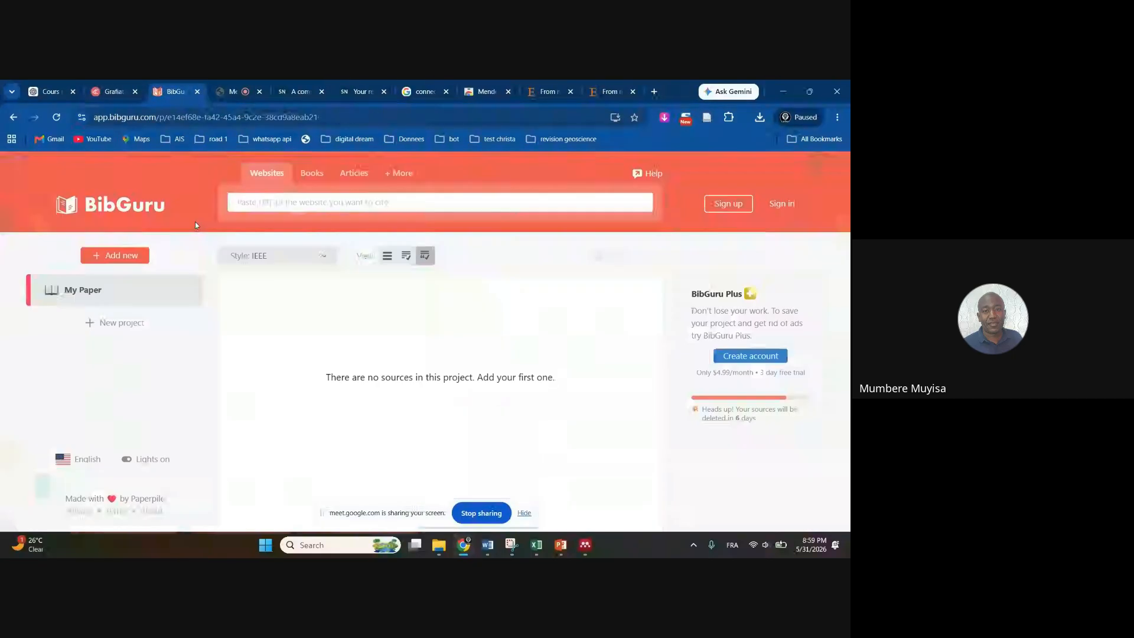
click(255, 203)
key(ctrl+v)
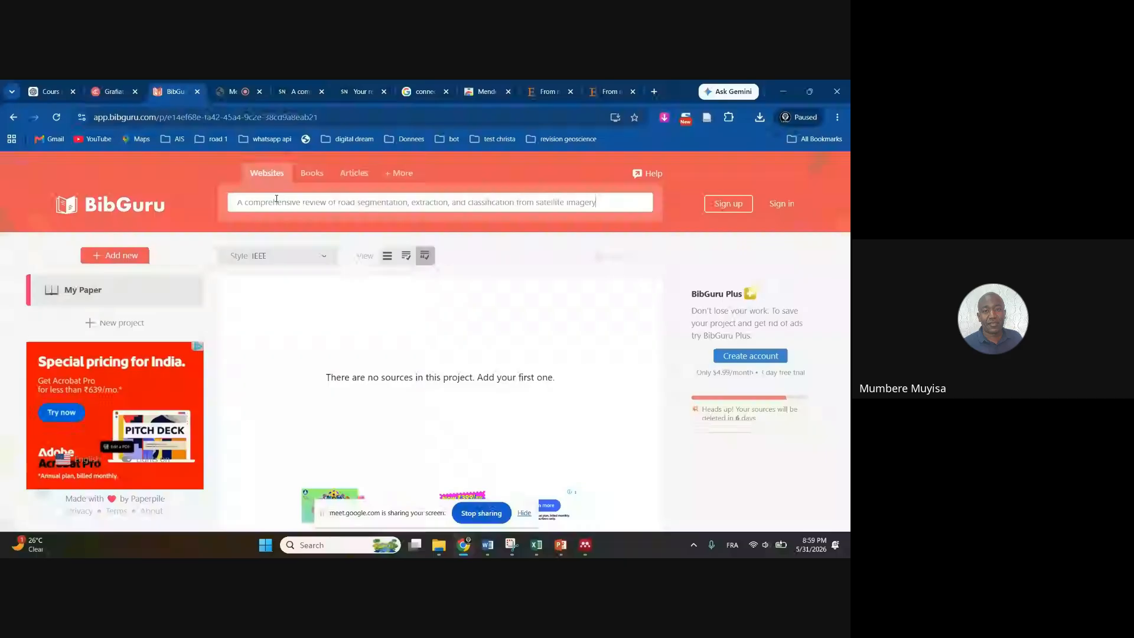
key(Return)
Copy the Springer article URL and paste it into BibGuru's search box
click(357, 92)
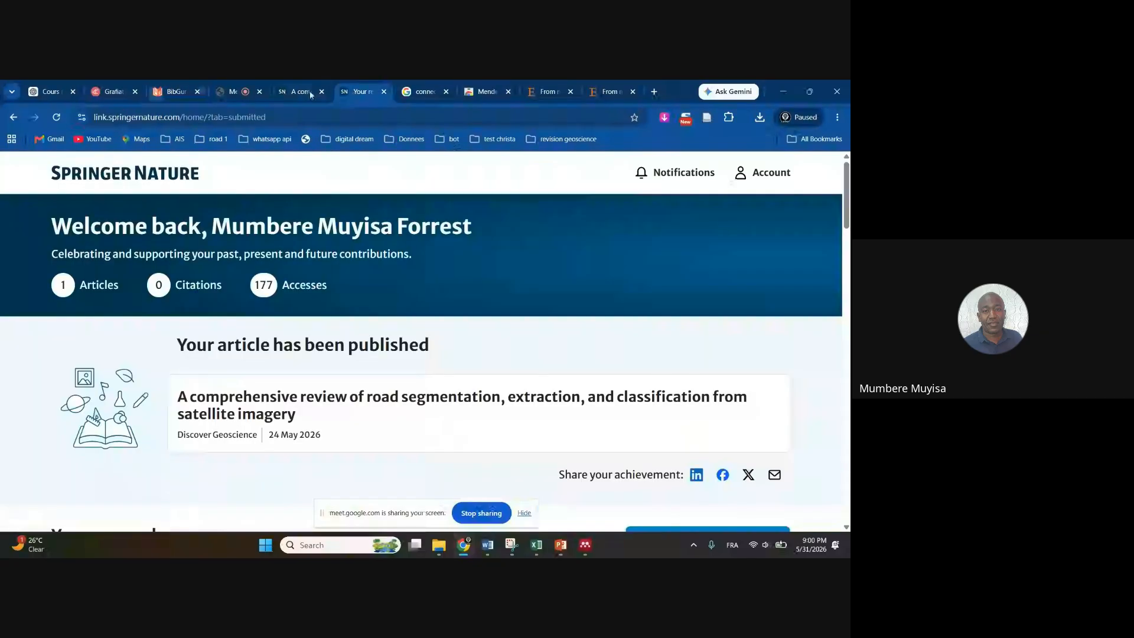
click(309, 92)
click(355, 117)
key(ctrl+c)
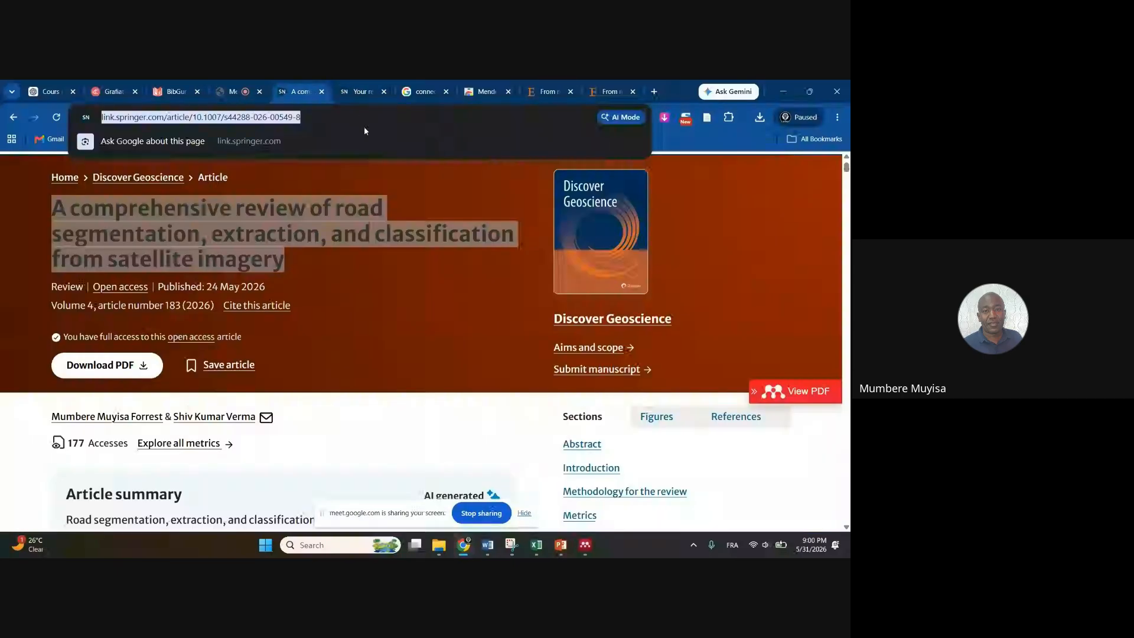
click(158, 89)
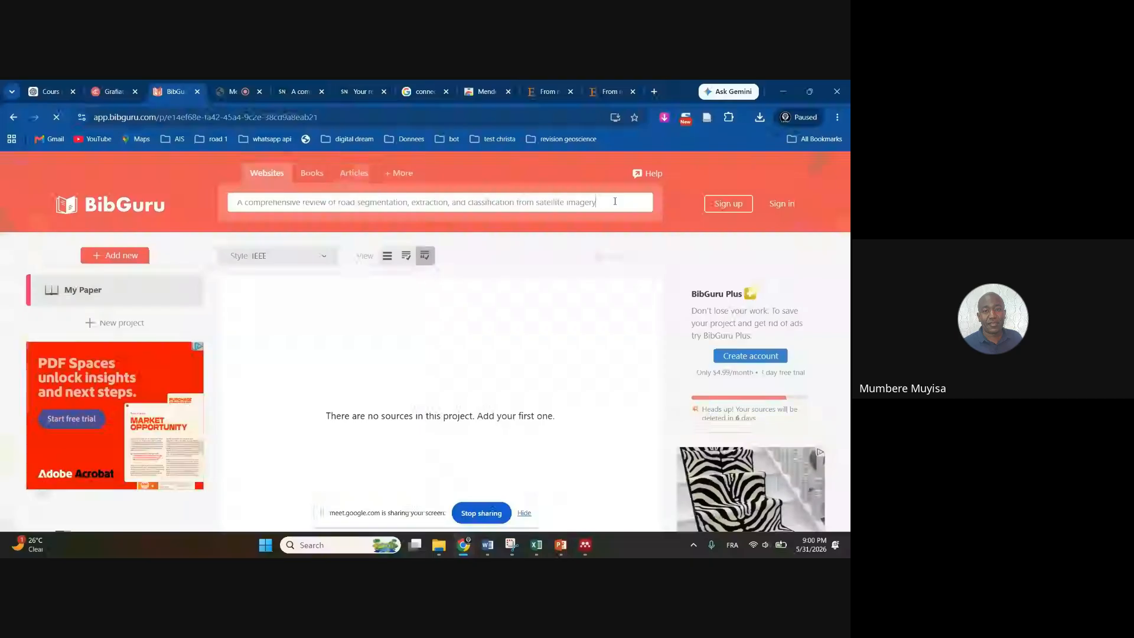
key(ctrl+a)
key(ctrl+v)
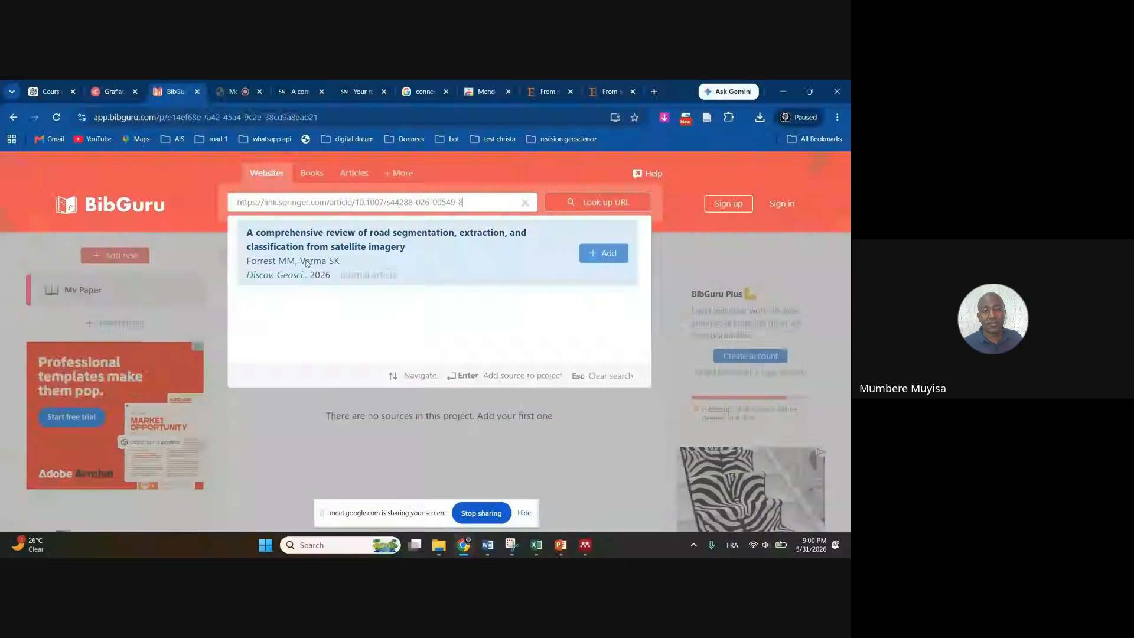
Add the found Forrest and Verma review to My Paper as IEEE entry [1]
click(604, 255)
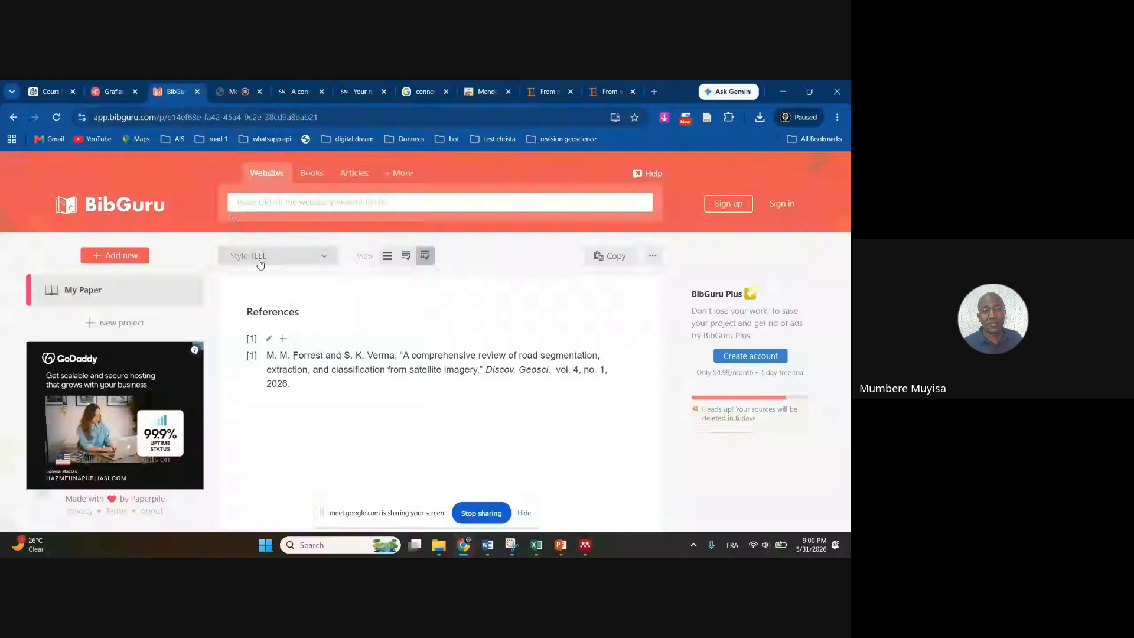
mouse_move(282, 401)
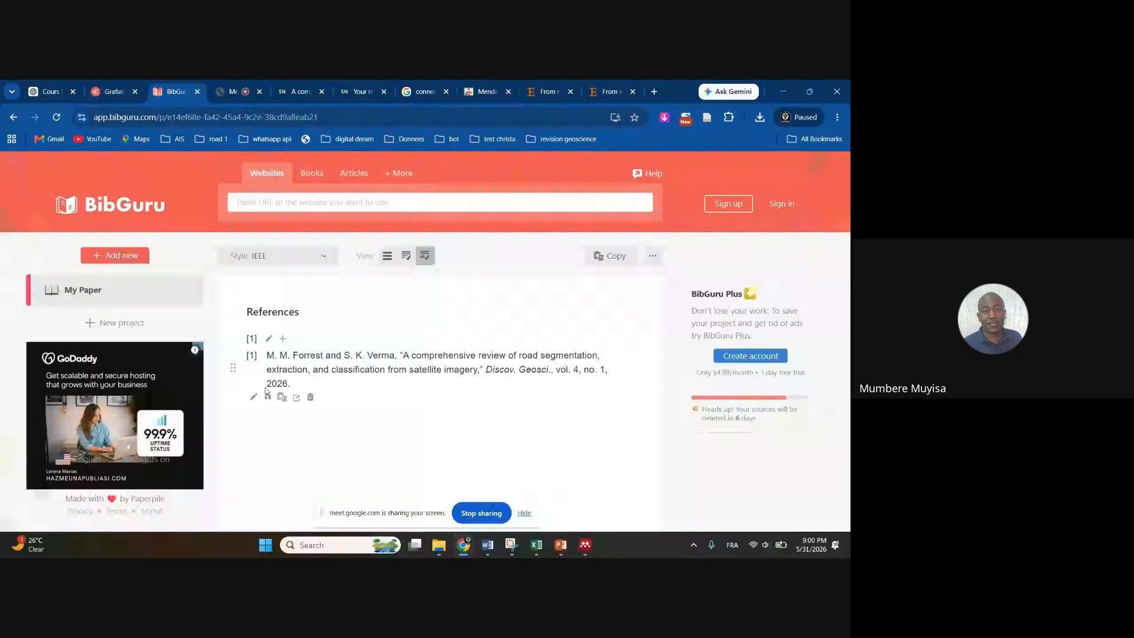
Switch the reference to APA 6th edition style and copy the formatted reference
click(323, 257)
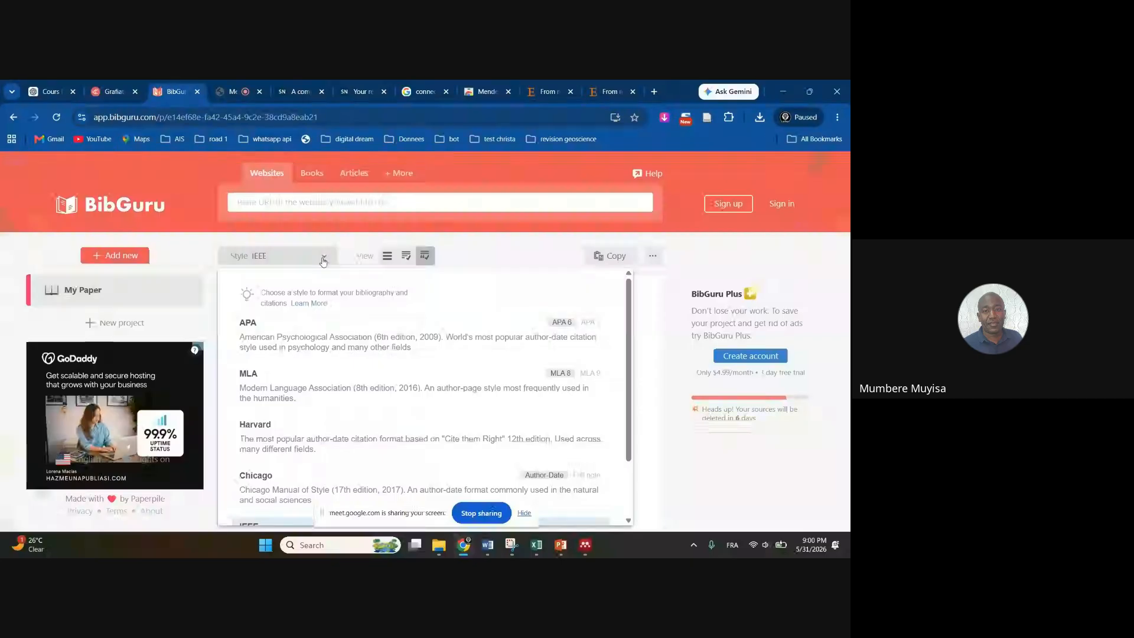
click(288, 346)
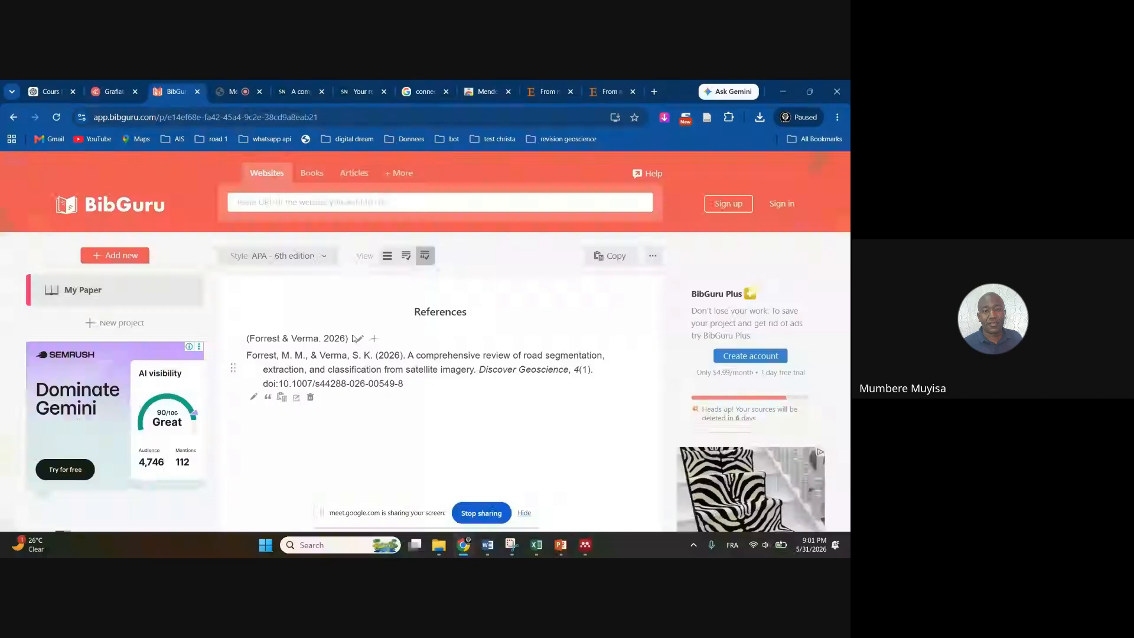
click(282, 399)
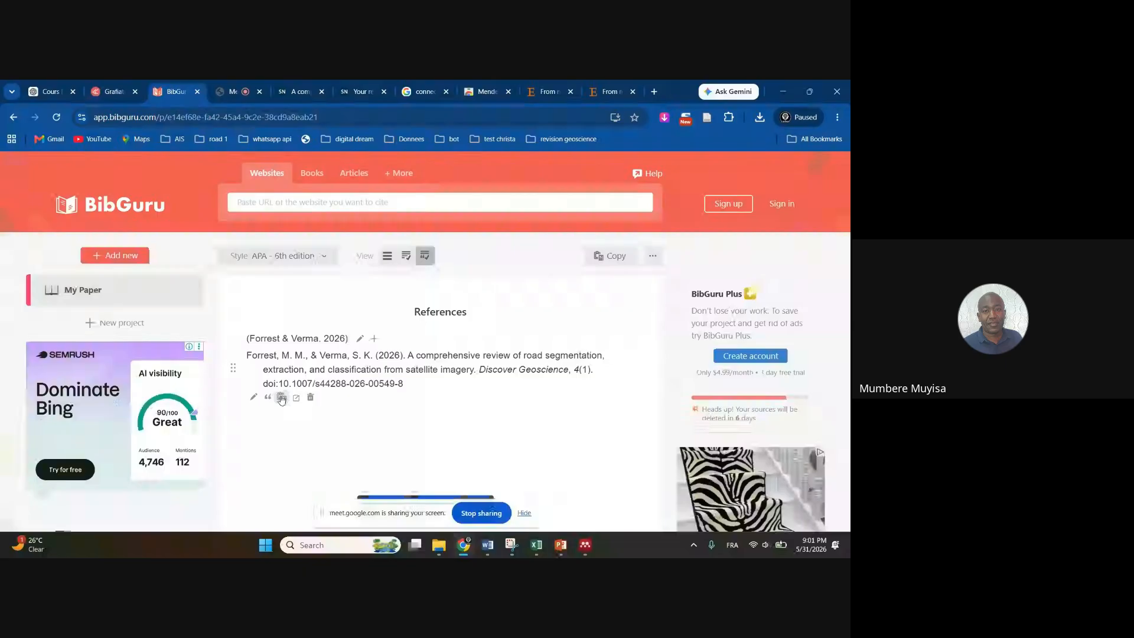
Paste the APA citation (Forrest & Verma, 2026) and full reference into blank Document4
click(487, 544)
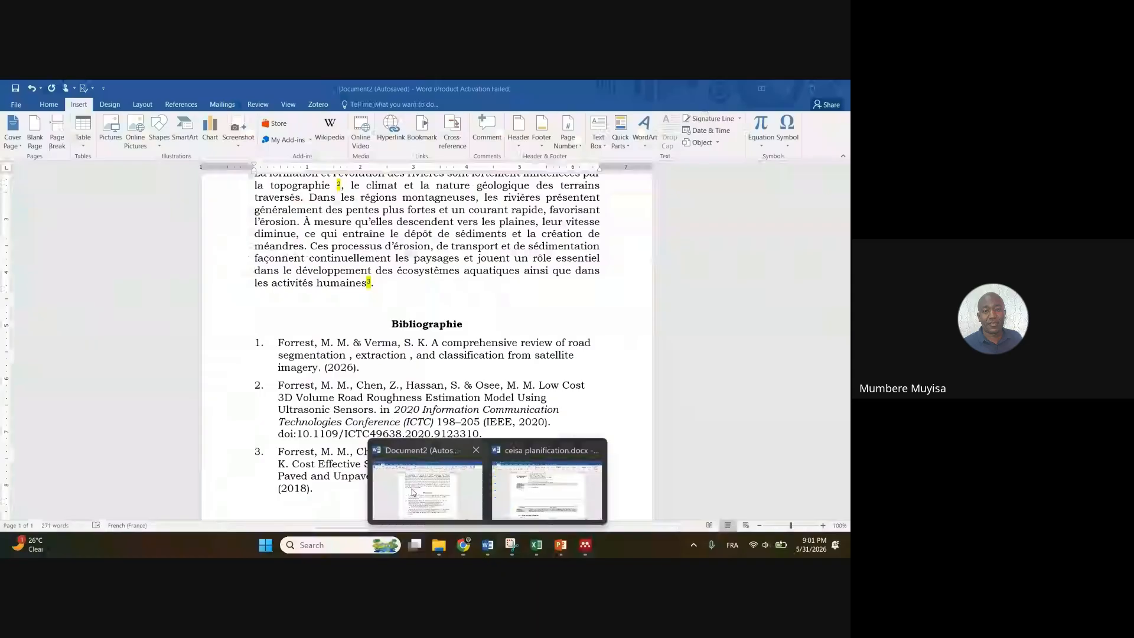
click(412, 492)
scroll(367, 457, down, 1)
scroll(367, 457, down, 1)
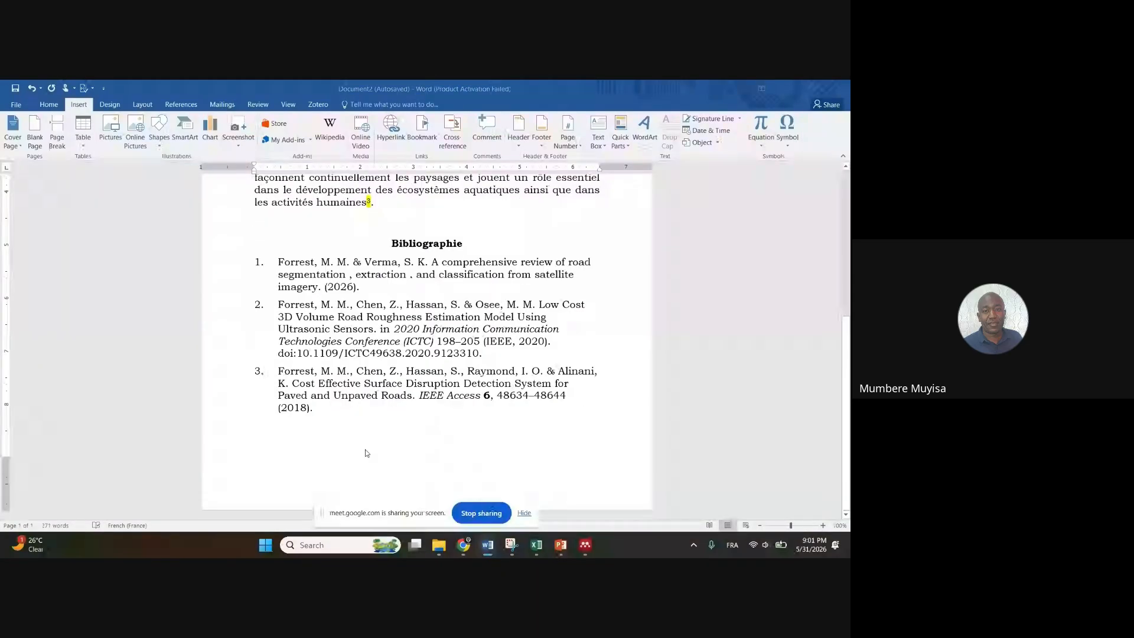
key(alt+Tab)
key(ctrl+v)
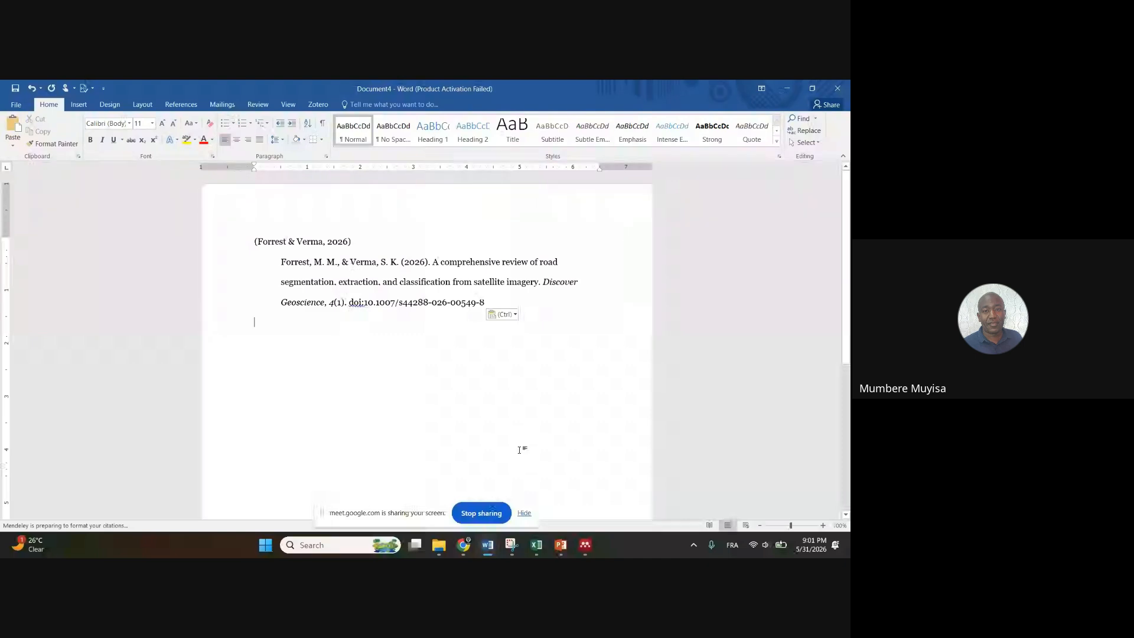
click(464, 545)
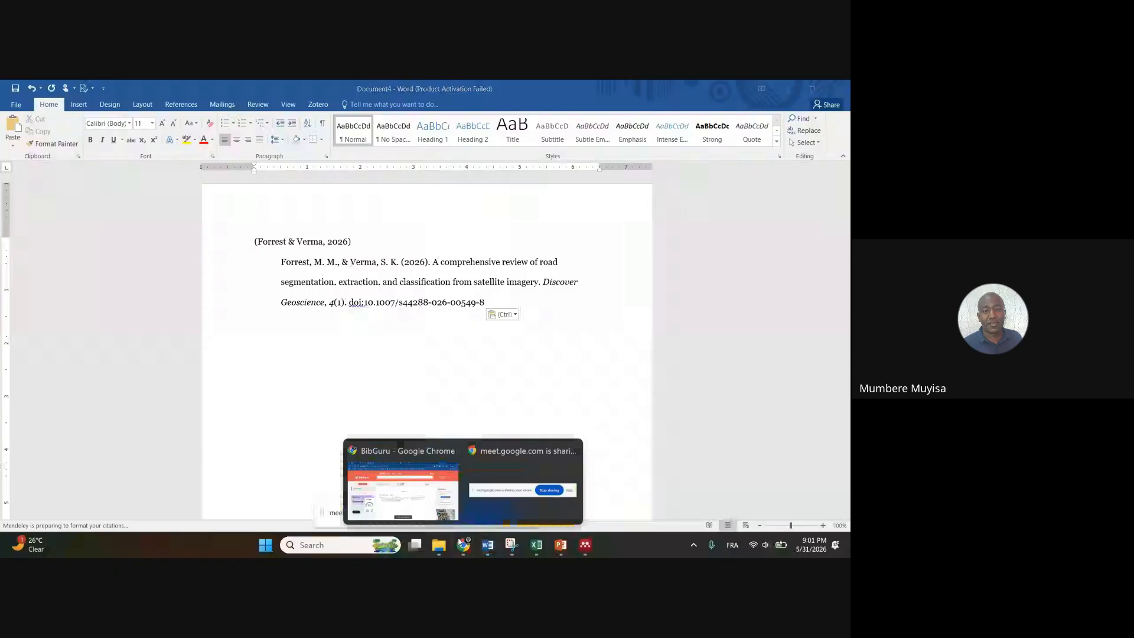
Return to the BibGuru window showing the review's APA reference
click(405, 490)
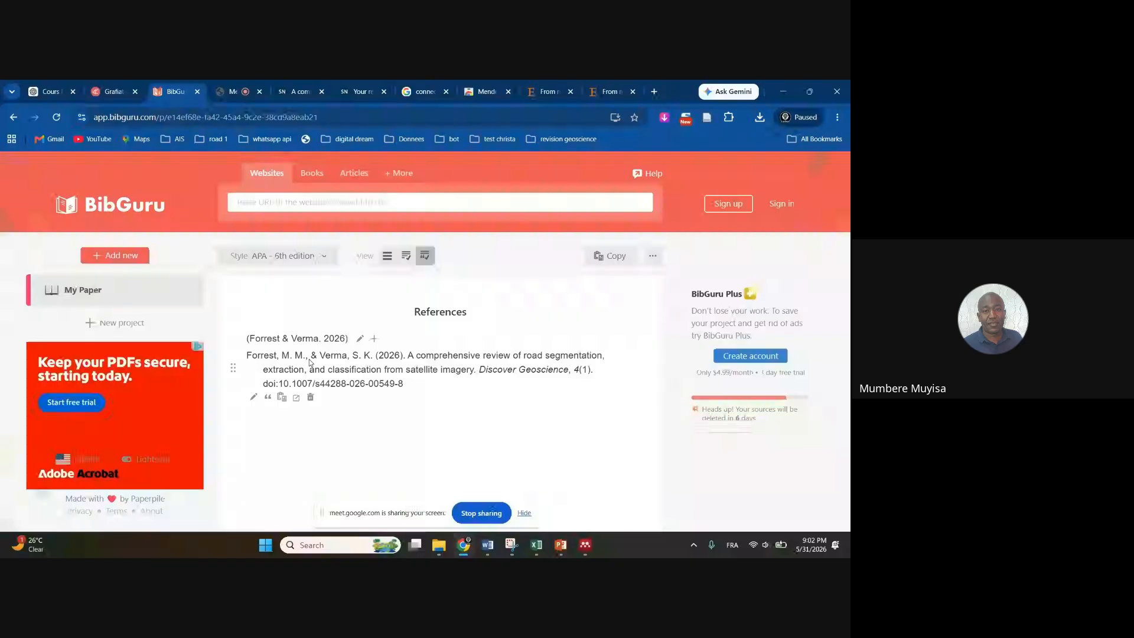
Return to the Word document whose Bibliographie lists the 2026 road-segmentation review first
click(485, 550)
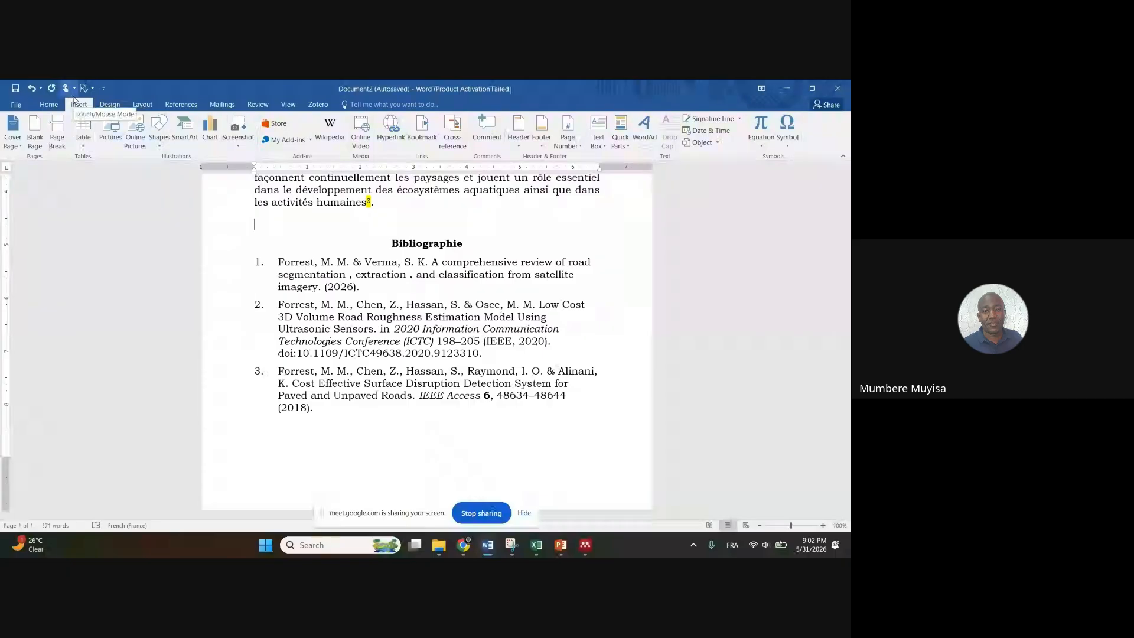
click(319, 104)
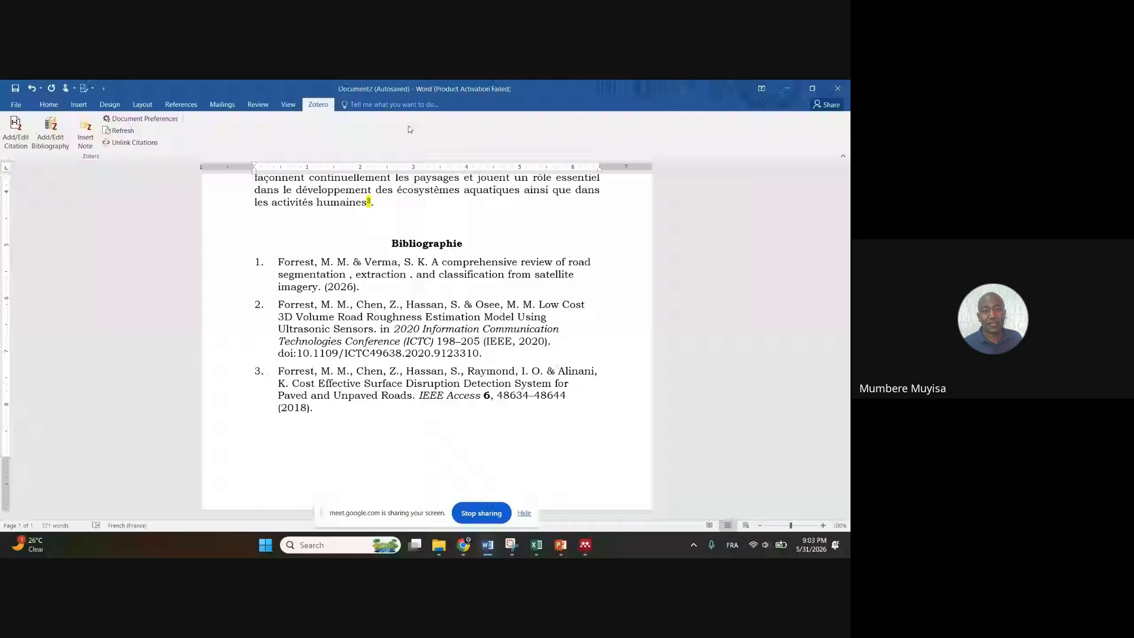
Switch from Word back to Chrome and bring up the Google Meet call tab
key(alt+Tab)
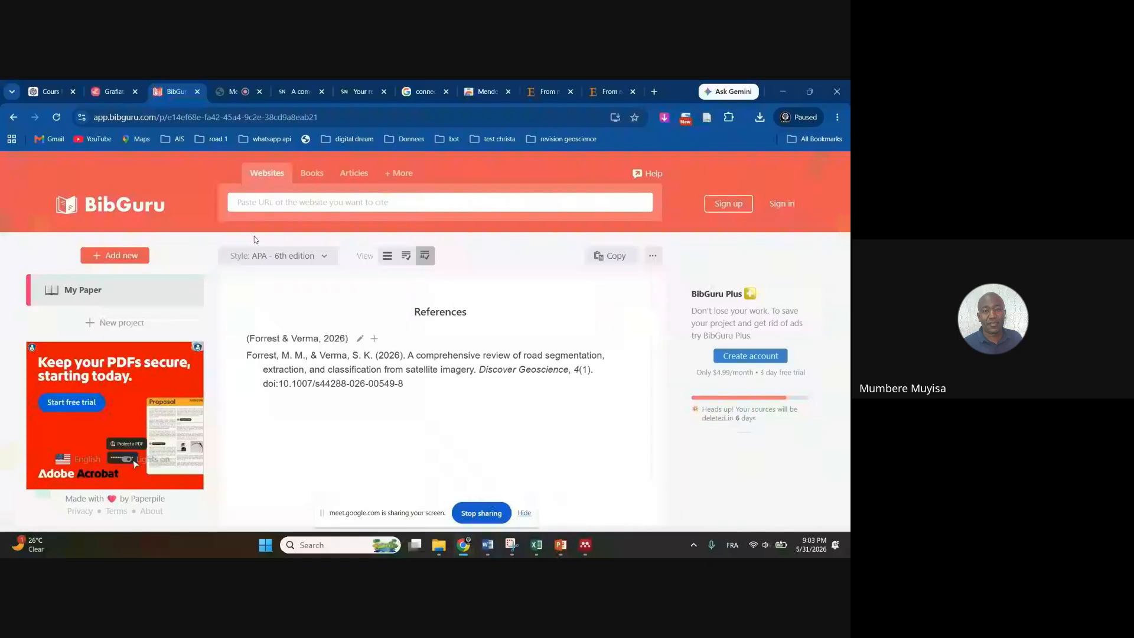
click(240, 93)
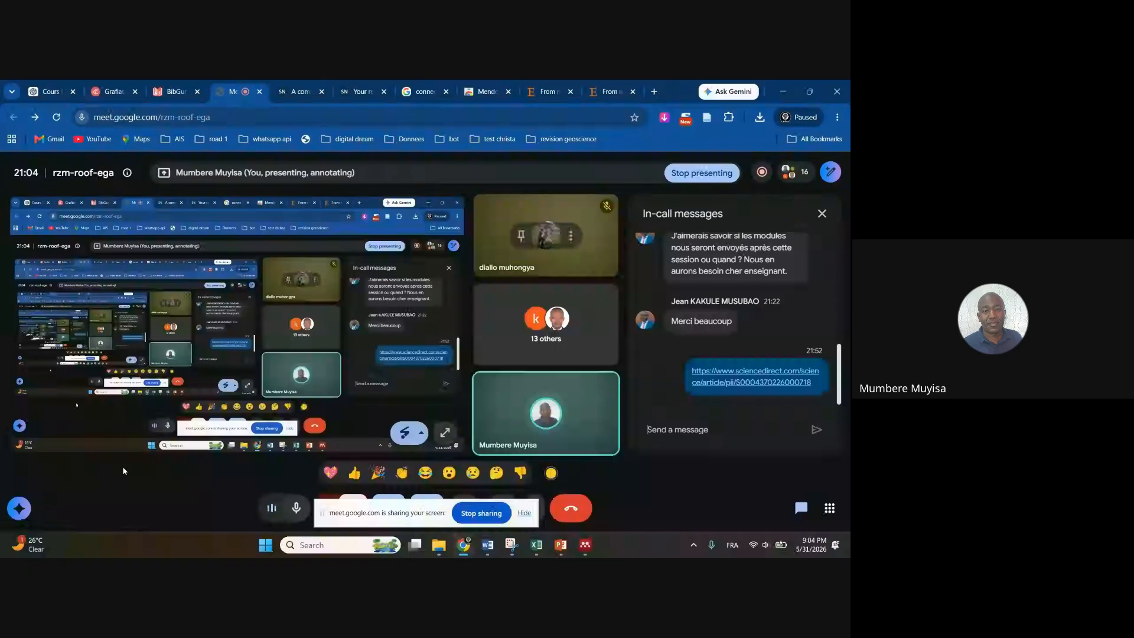
Turn off your own microphone from the Meet call's bottom bar
mouse_move(464, 539)
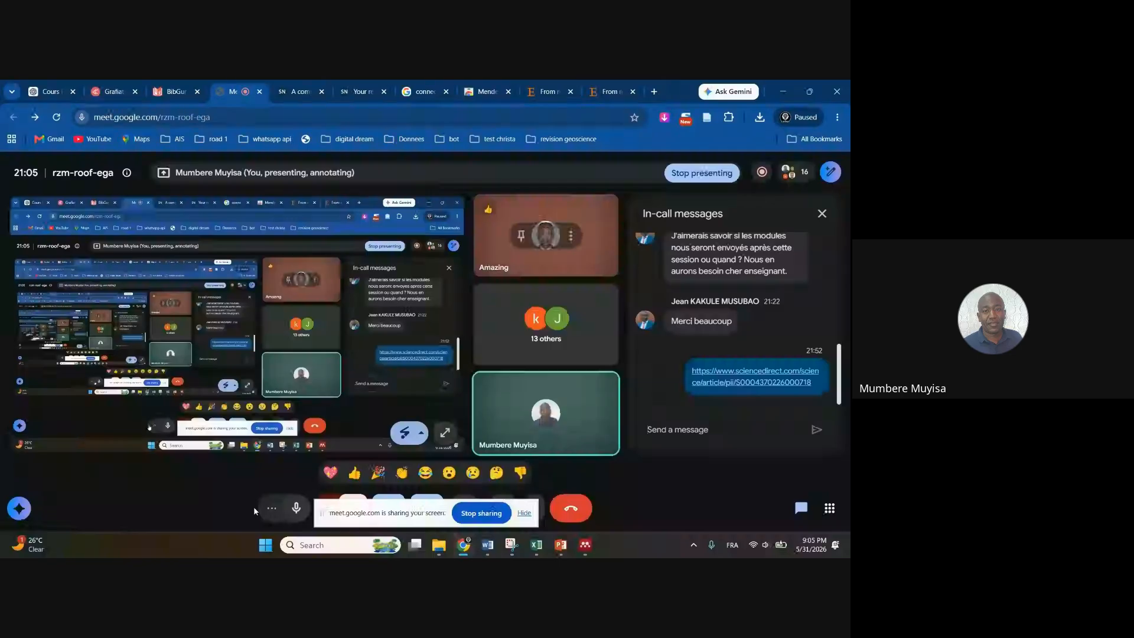
click(296, 509)
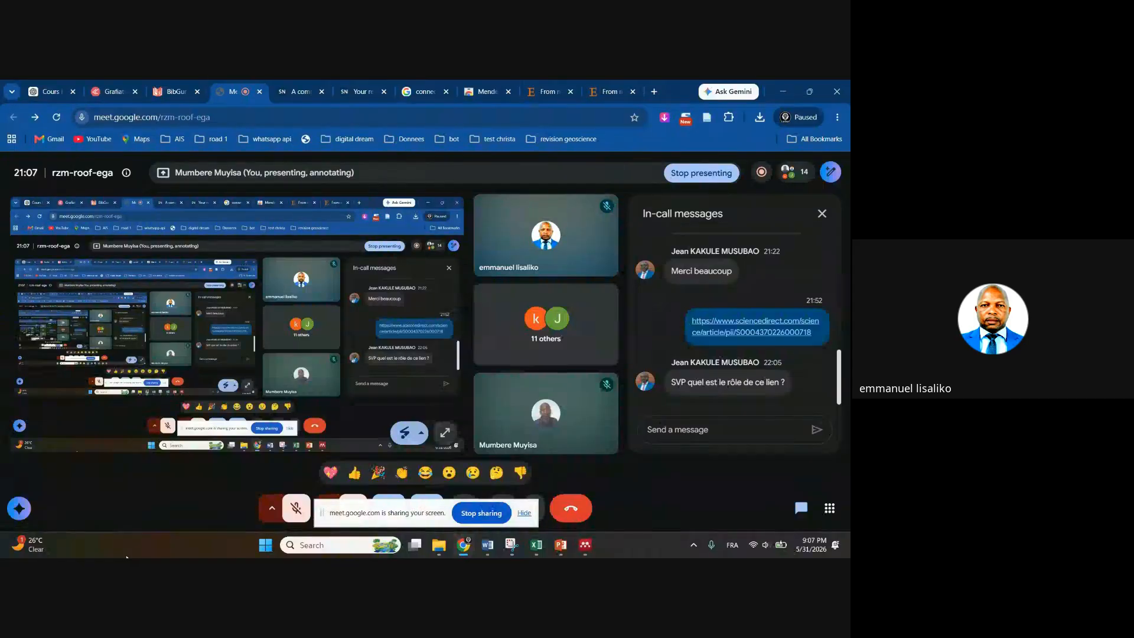
Post the chat reply 'Un article pour tester l'importation direct de google chrome vers mendeley'
click(674, 430)
text(Un article)
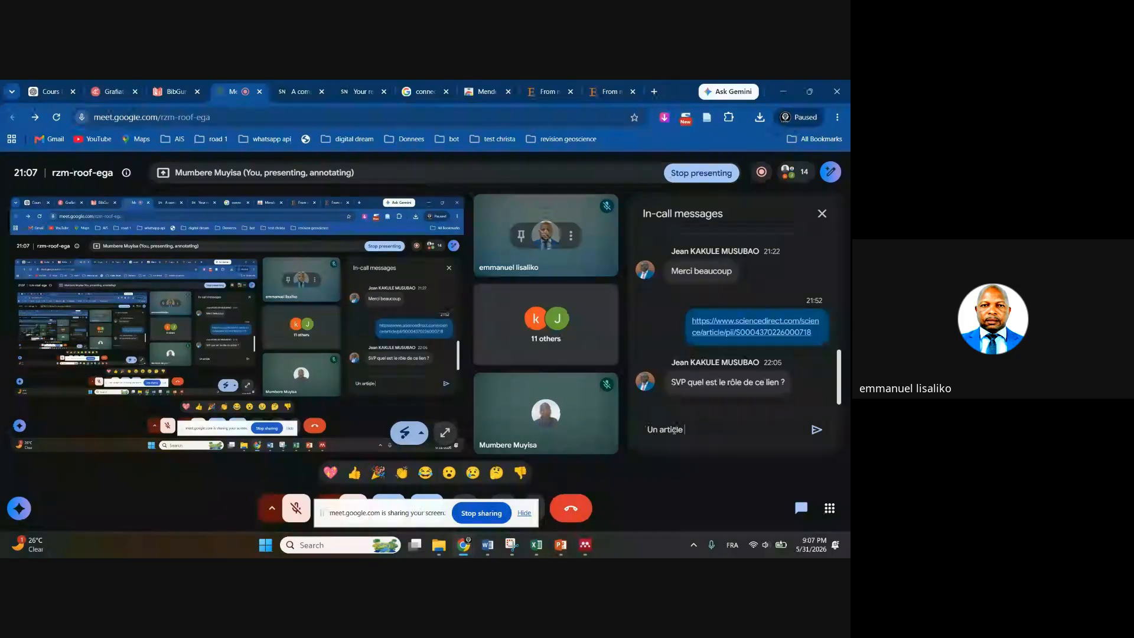
text( pour tester l acon)
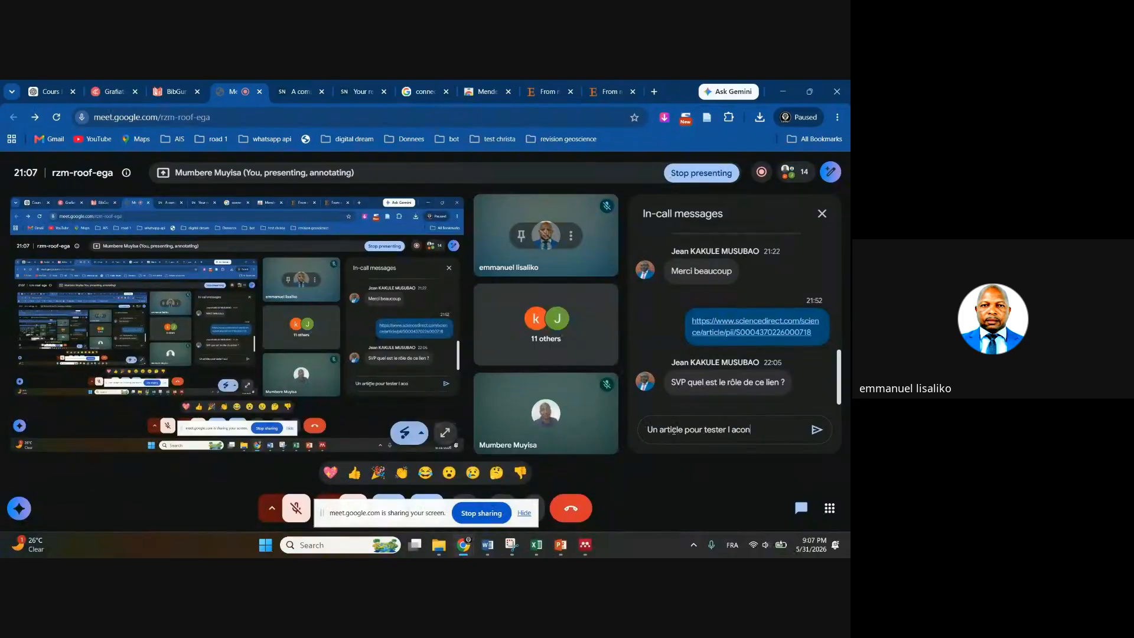
key(BackSpace)
key(BackSpace)
key(BackSpace)
key(BackSpace)
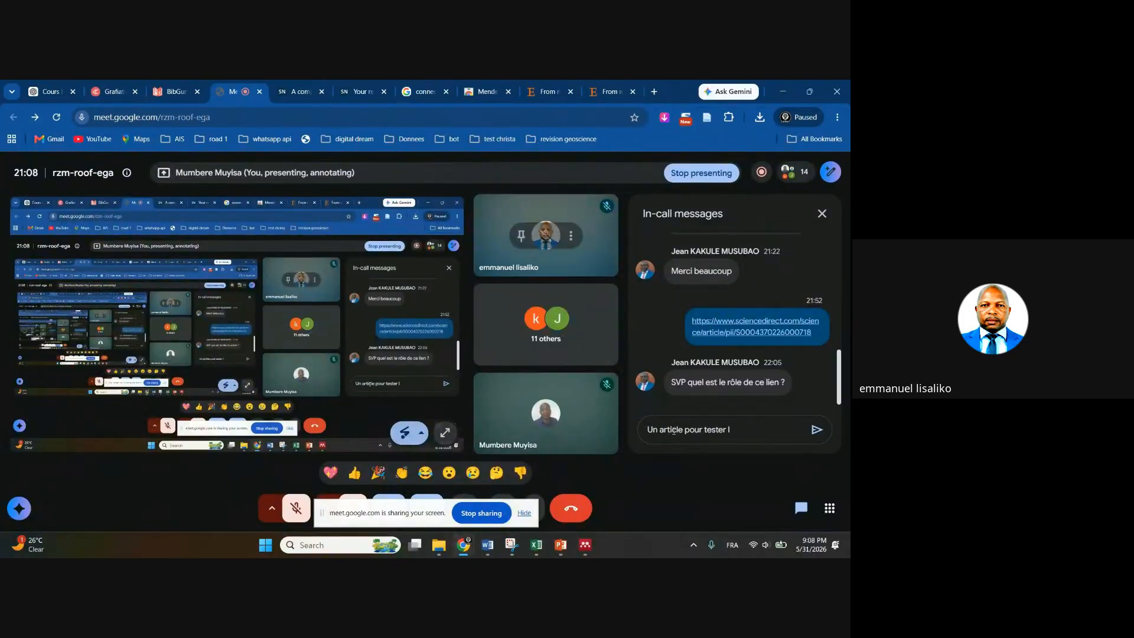
text('importation direct d)
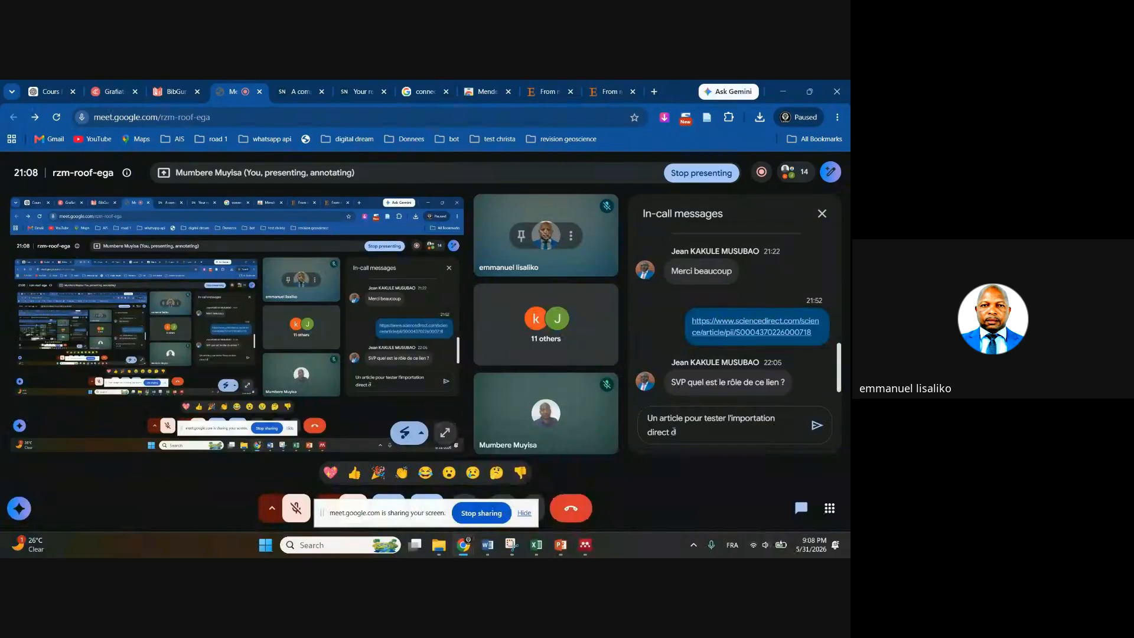
text(u)
key(BackSpace)
key(BackSpace)
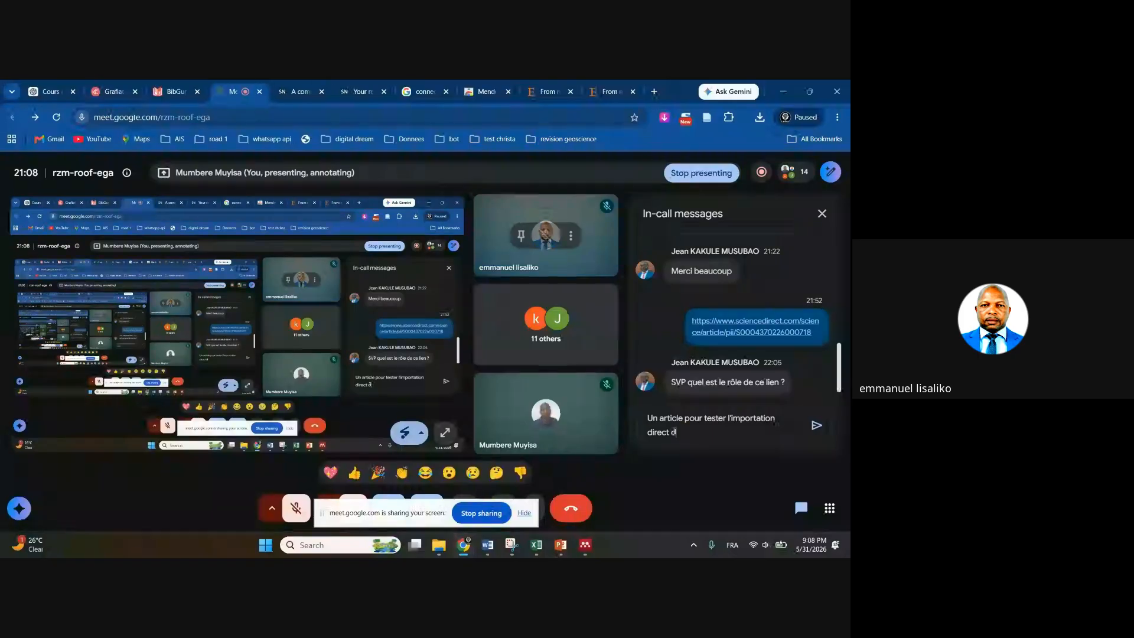
text(e google)
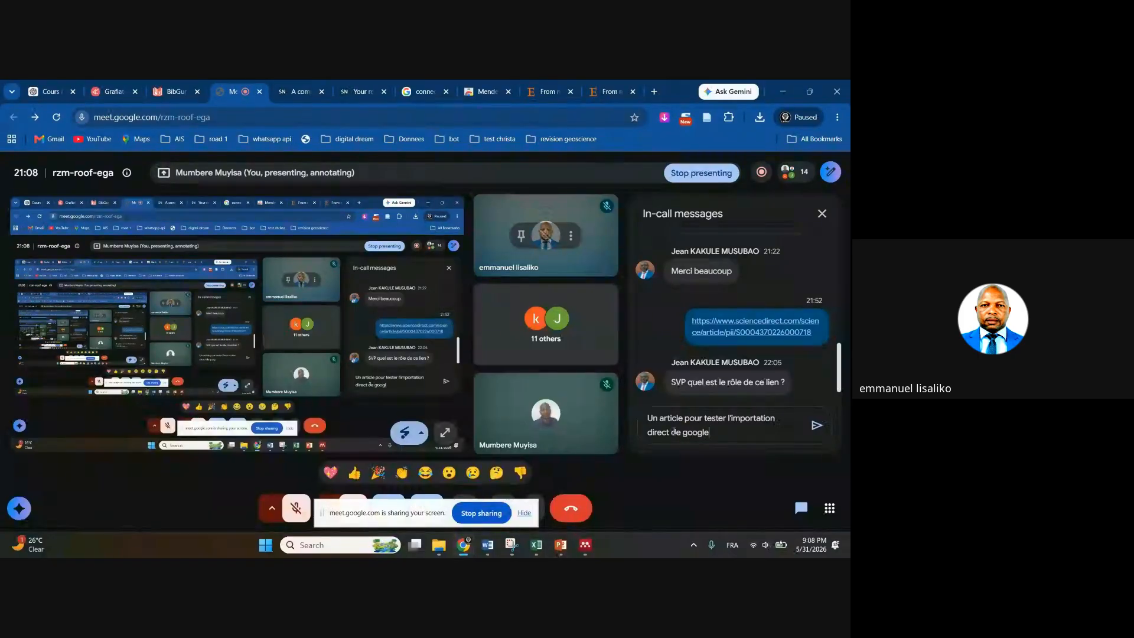
text( chrome vers mendeley)
key(Return)
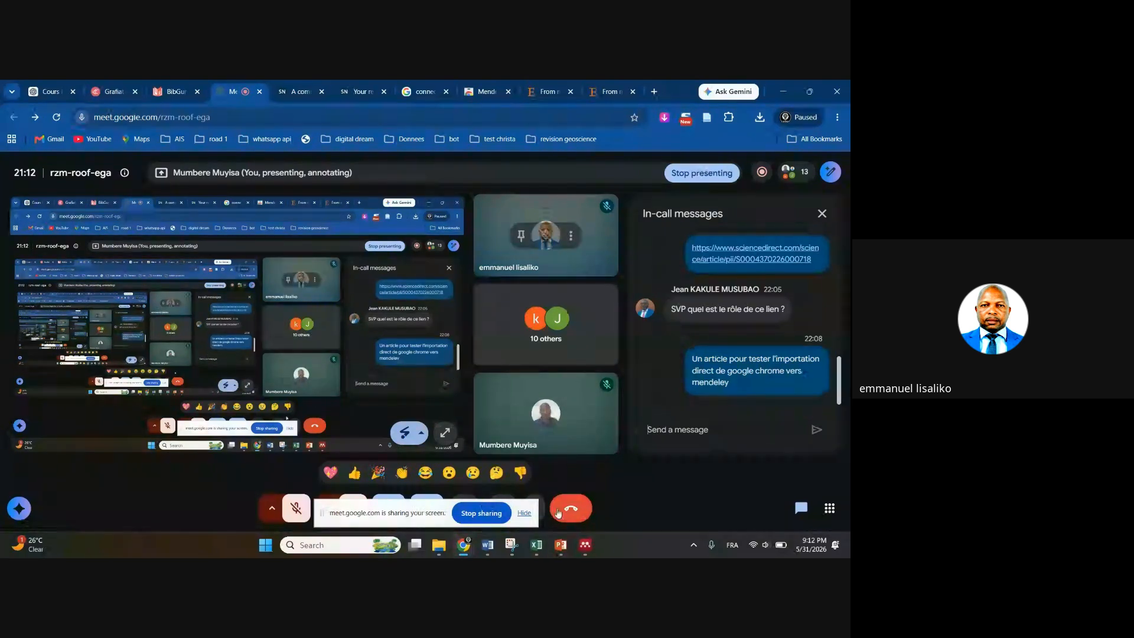
Stop presenting your screen to the Google Meet call
click(481, 513)
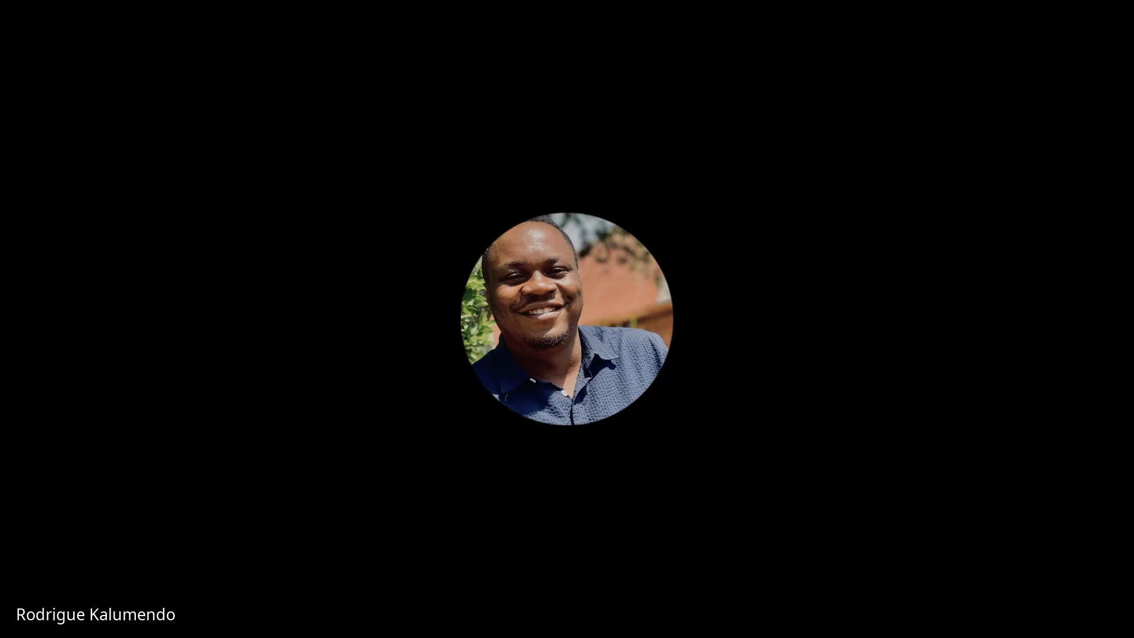